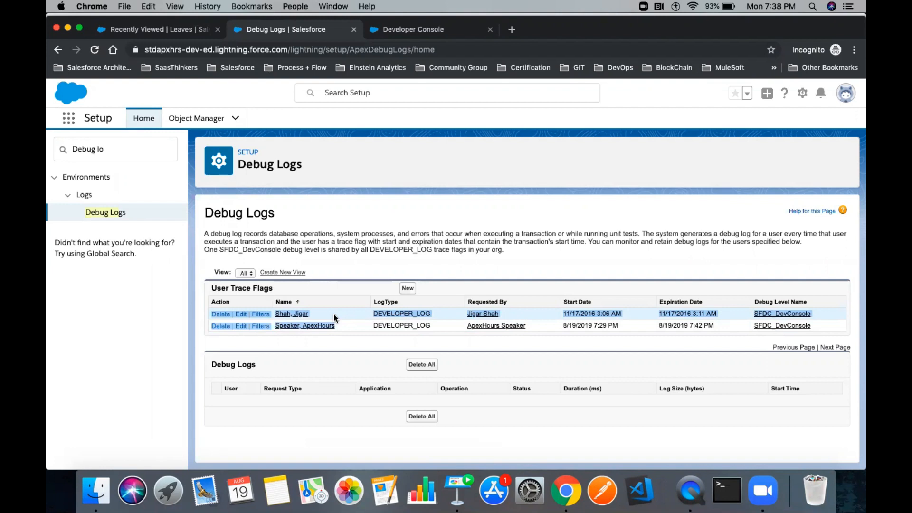
- Delete the logged-in user's existing trace flag and begin a new user trace flag
left_click(340, 320)
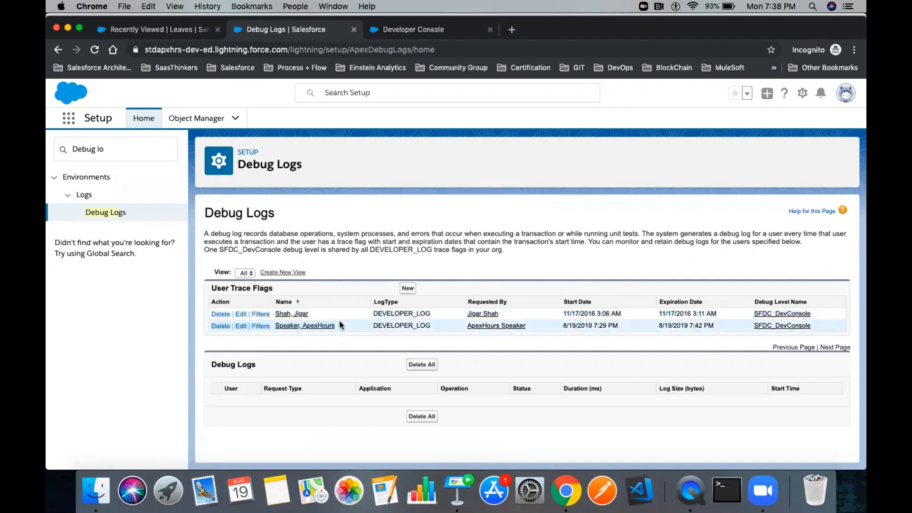
left_click_drag(341, 327, 285, 326)
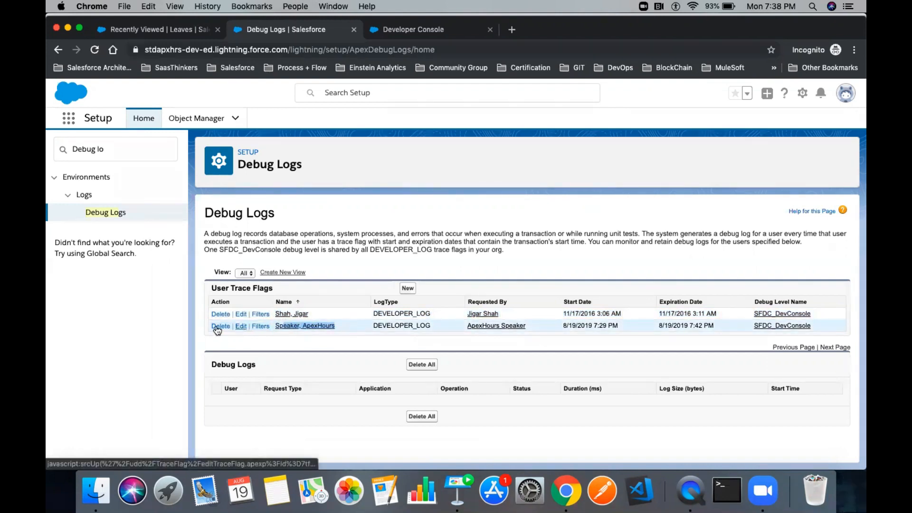
left_click(215, 325)
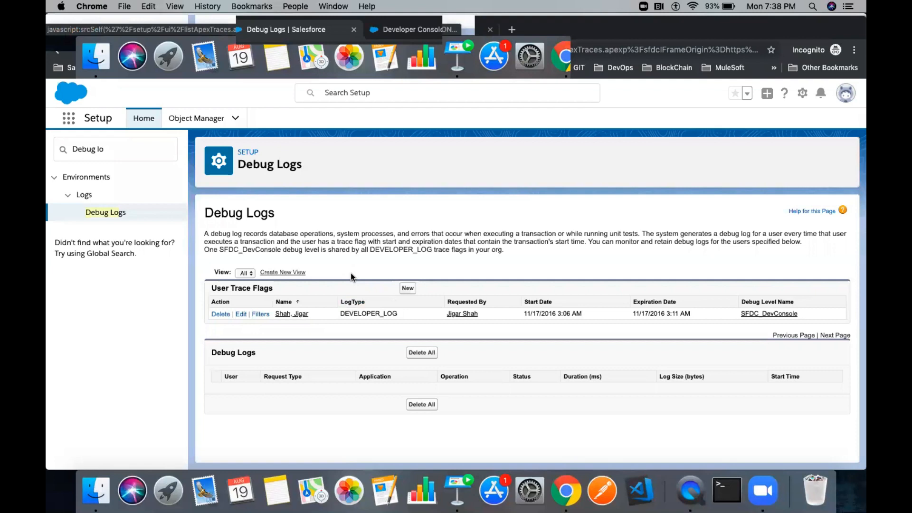
left_click(408, 293)
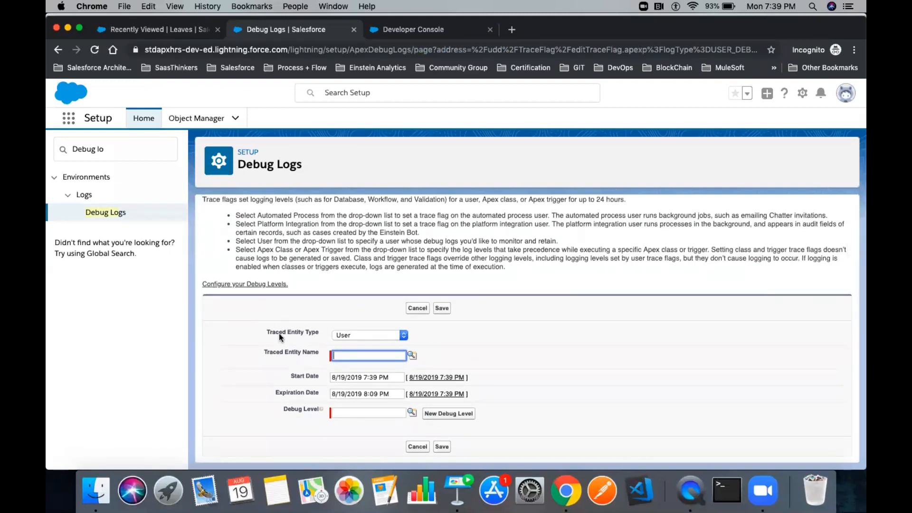
- Switch the traced entity type to Apex Class and browse the empty Apex class lookup
left_click(360, 336)
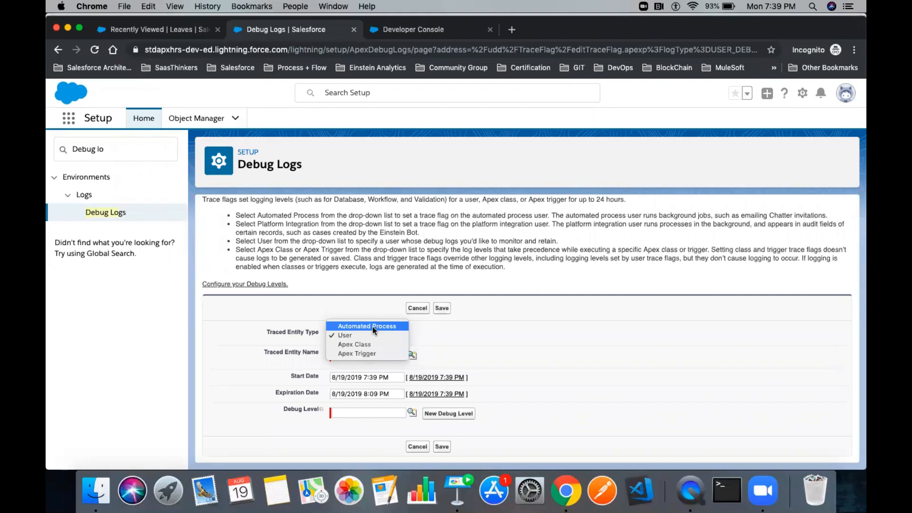
left_click(354, 343)
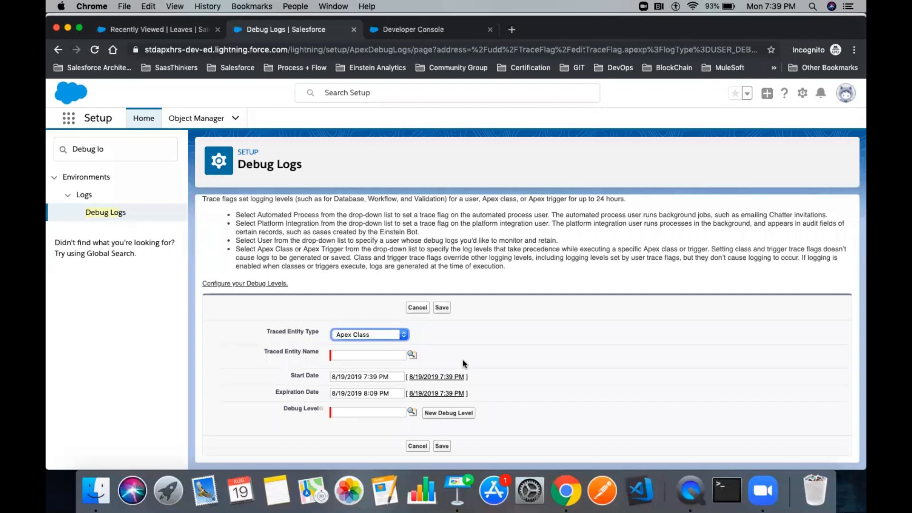
left_click(412, 355)
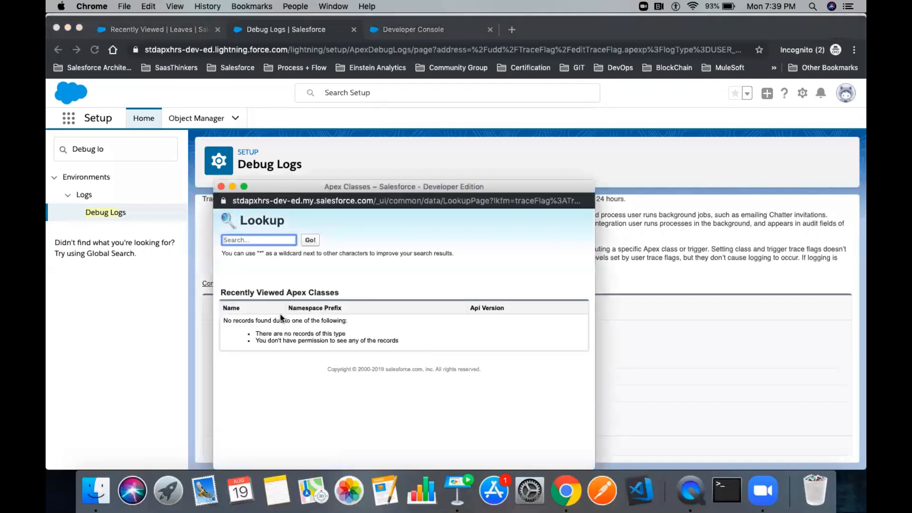
left_click(221, 186)
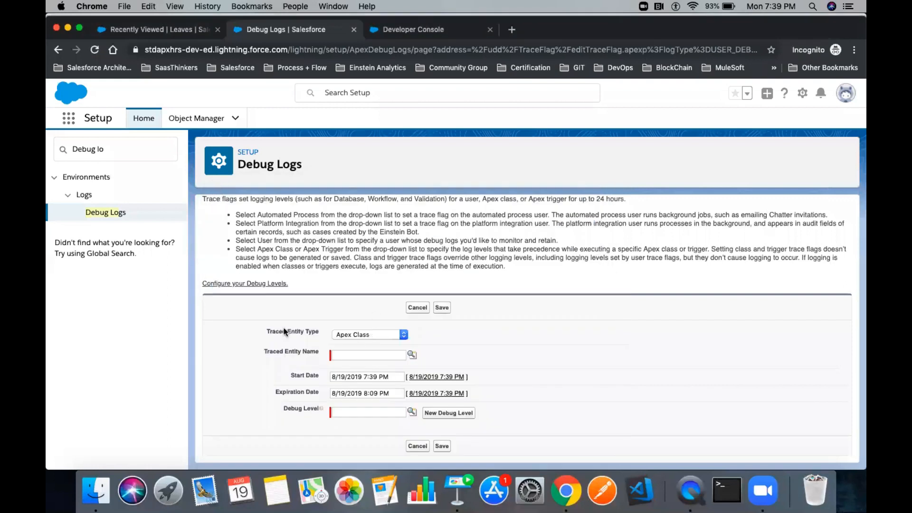
left_click_drag(318, 332, 291, 331)
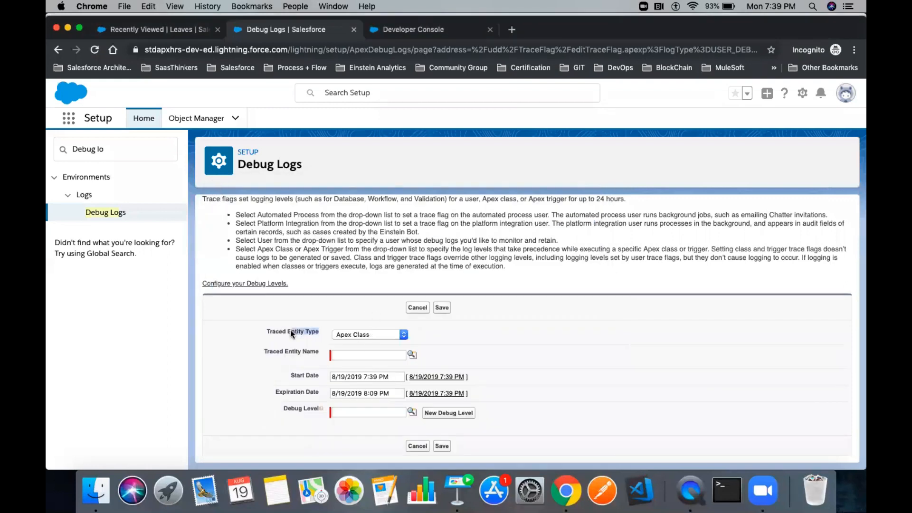
left_click(412, 355)
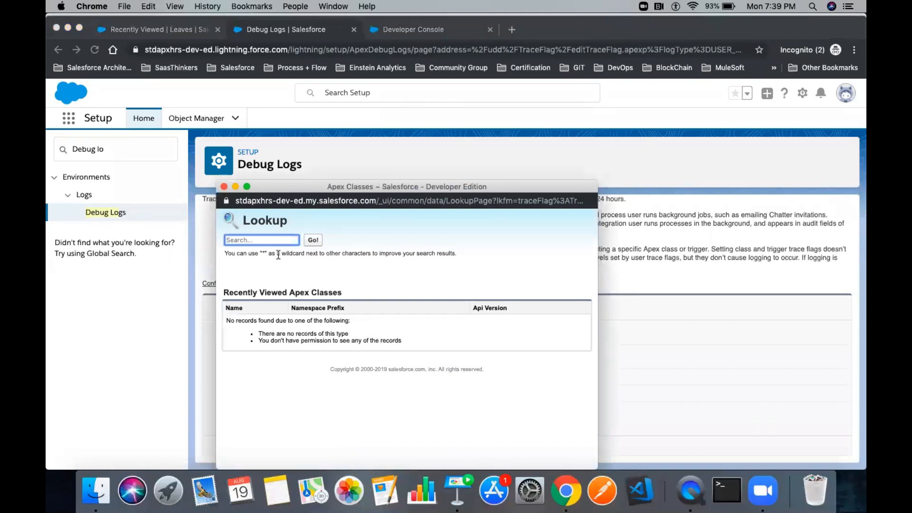
left_click(224, 186)
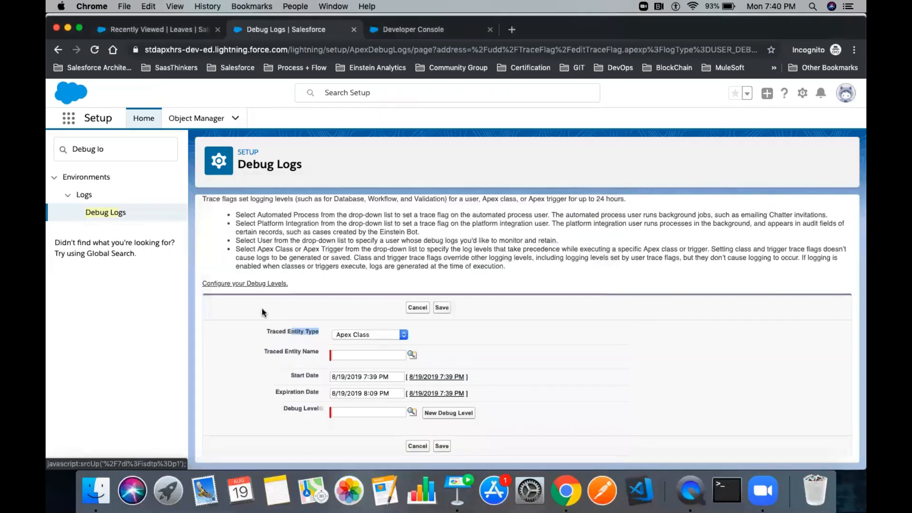
- Set the traced entity type back to User and check which user is logged in
left_click(376, 333)
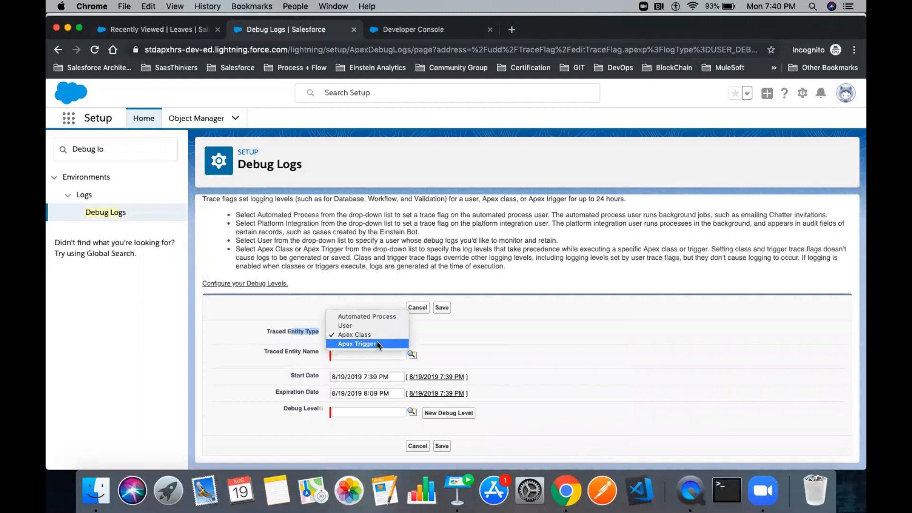
key("Escape")
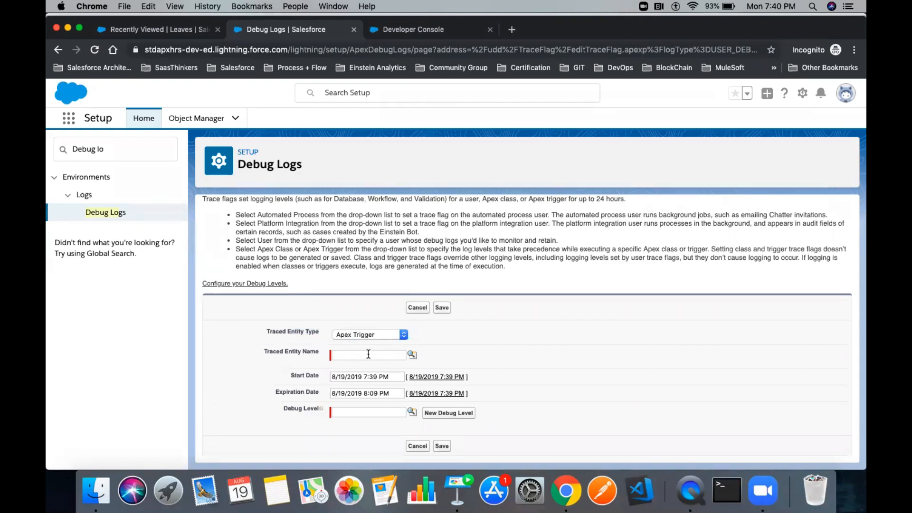
left_click(369, 354)
left_click(365, 335)
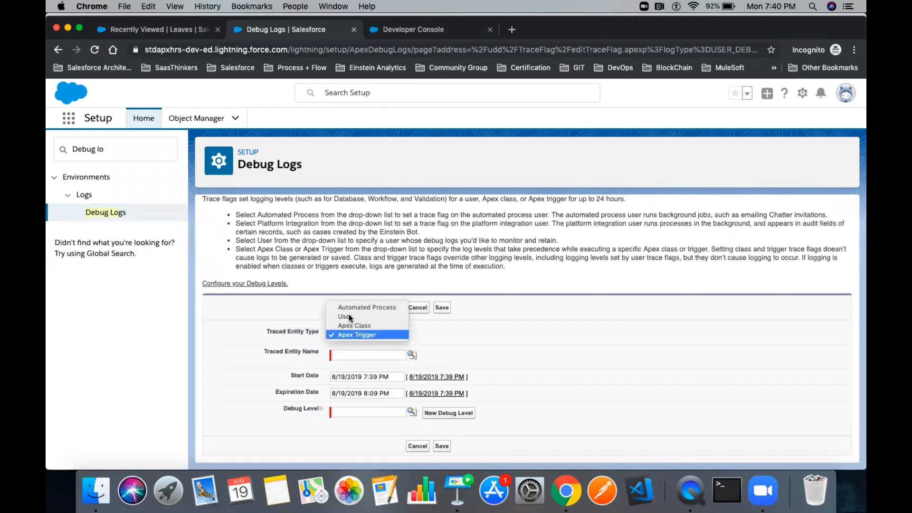
left_click(349, 318)
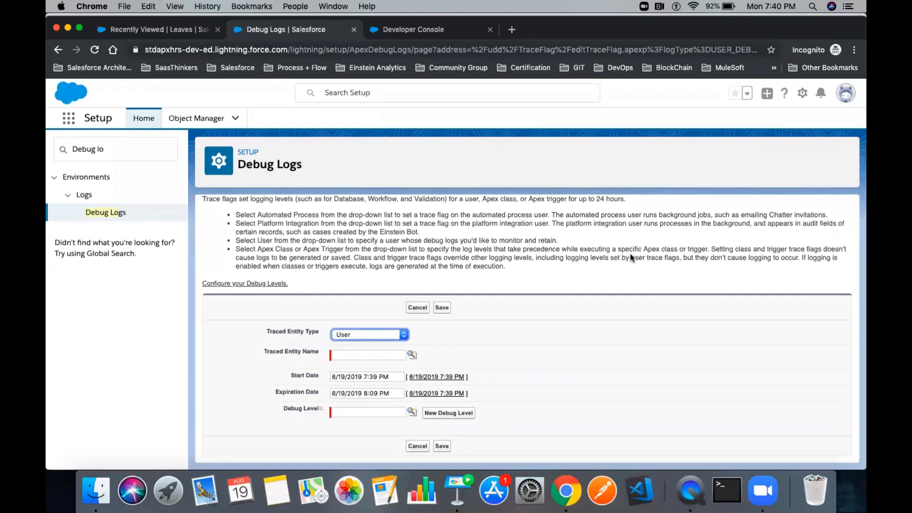
left_click(850, 97)
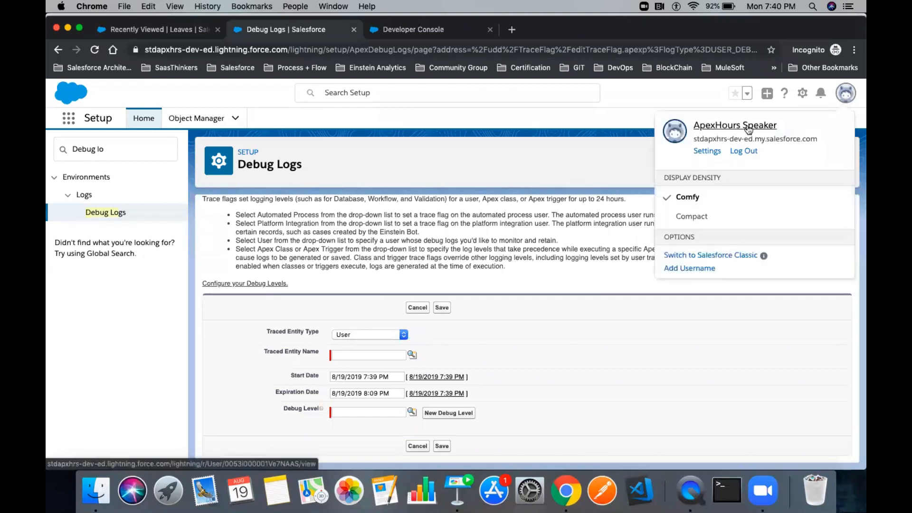
- Choose the logged-in user as the traced entity name via the lookup
left_click(412, 356)
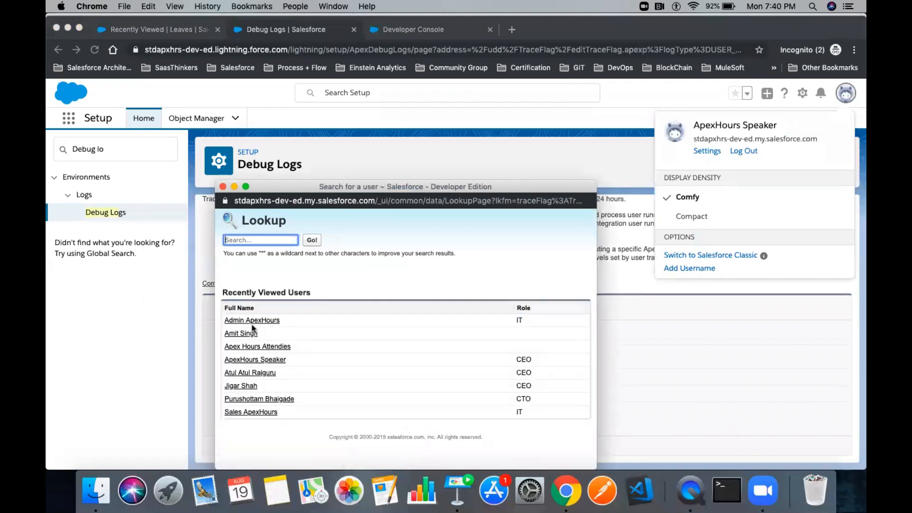
left_click(241, 362)
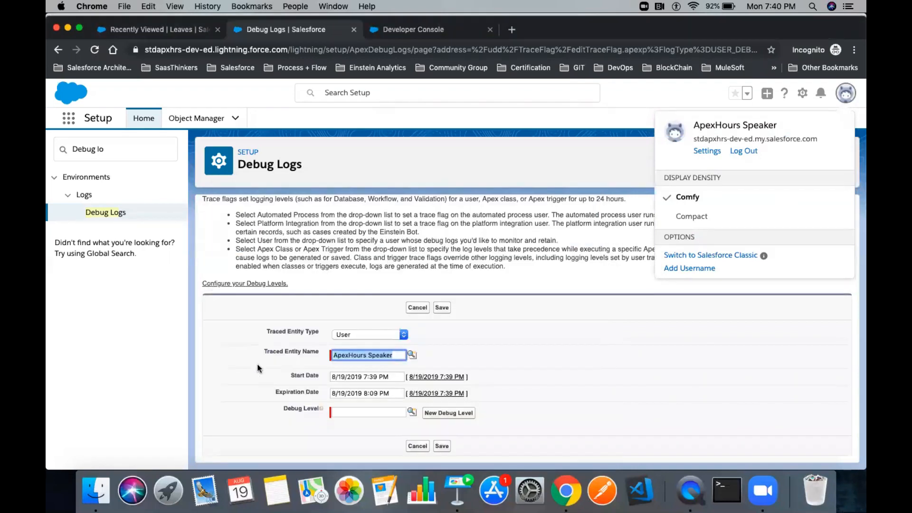
left_click_drag(291, 379, 320, 377)
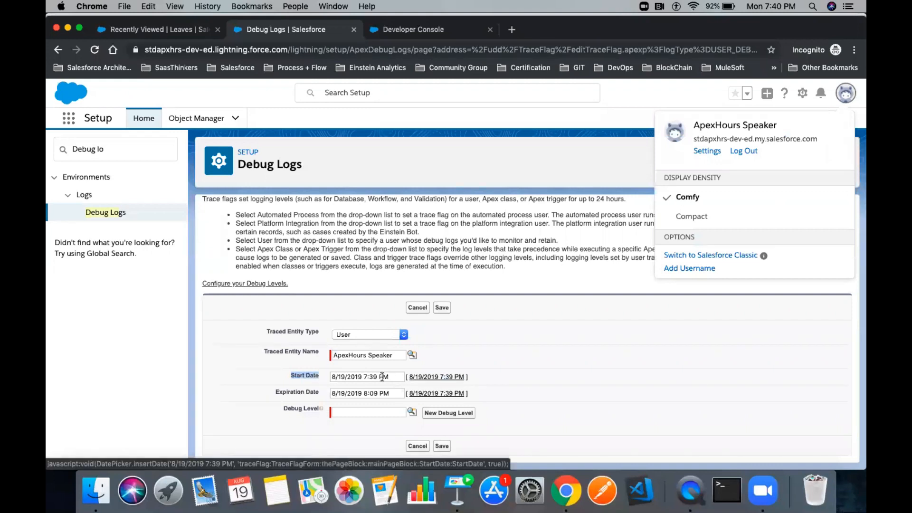
left_click_drag(392, 380, 321, 377)
key("Escape")
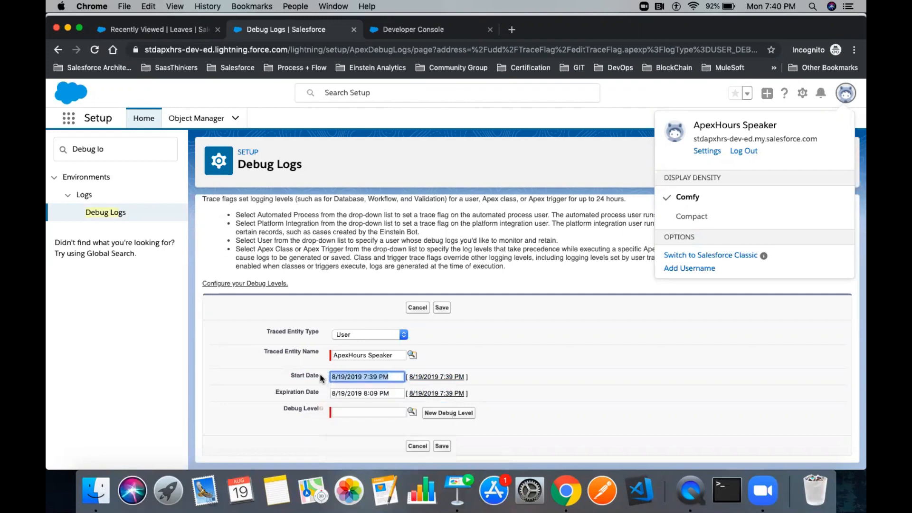
- Set the trace flag to expire August 20, 2019 and bring up the debug level lookup
left_click(418, 394)
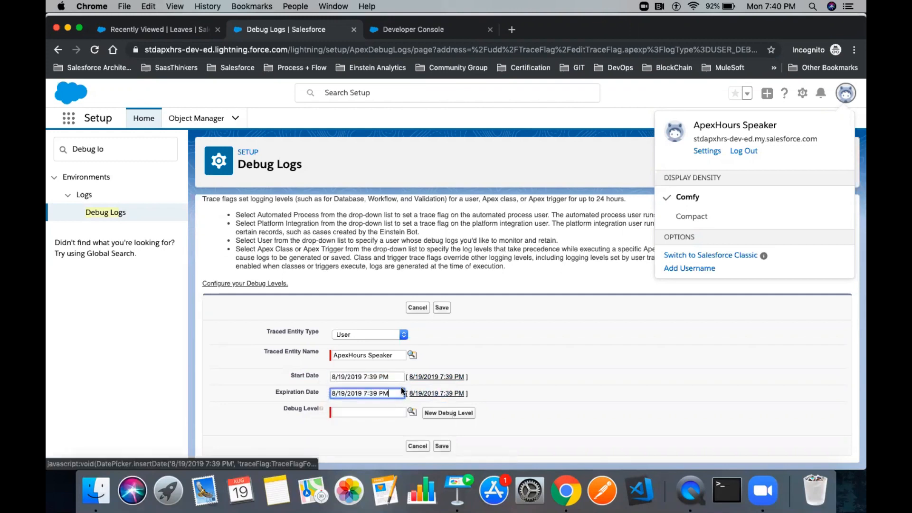
left_click(396, 394)
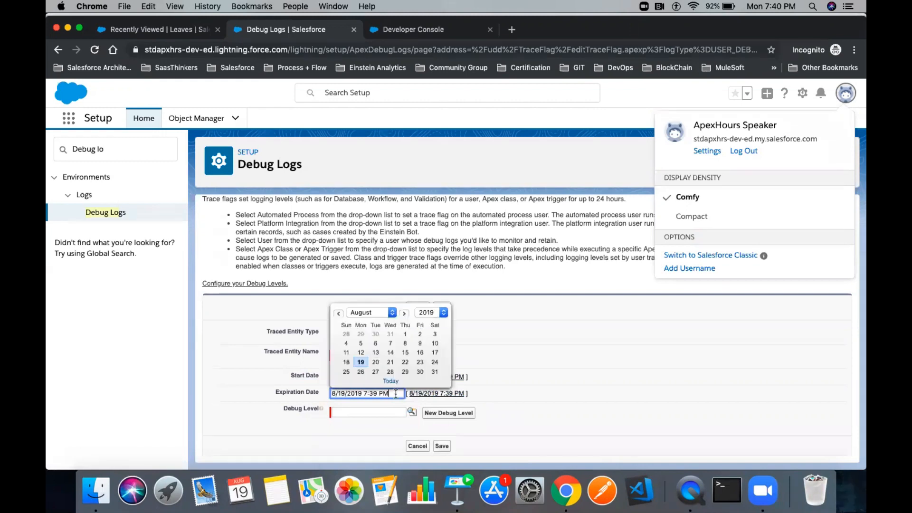
left_click(376, 363)
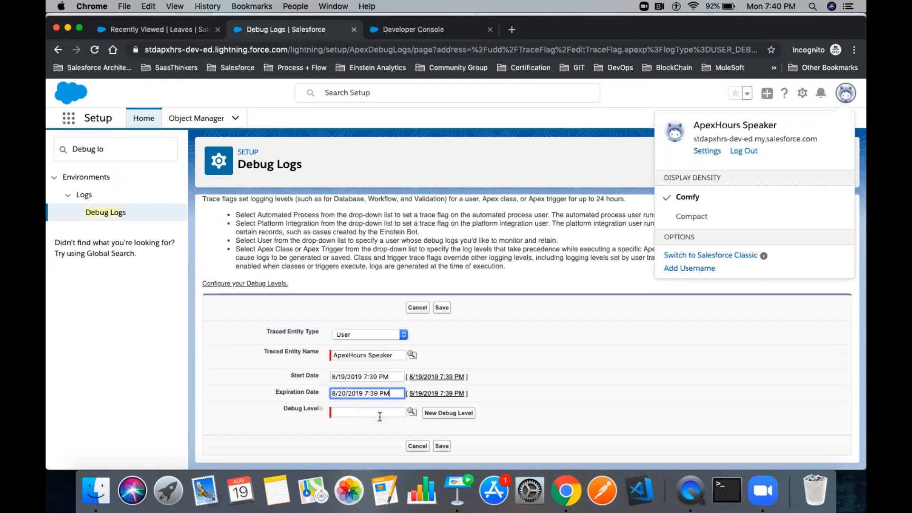
left_click(409, 412)
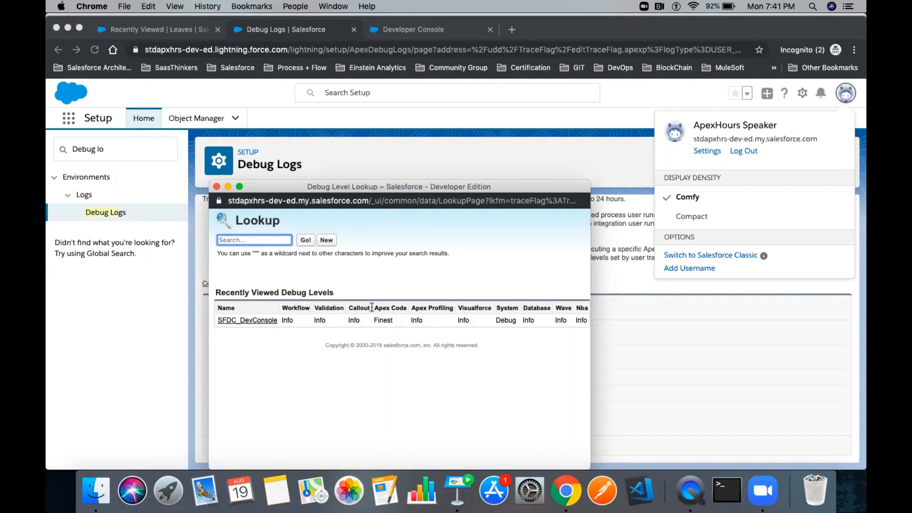
- Start a new debug level with Database logging at Finest, then close the lookup window
left_click_drag(374, 308, 405, 308)
double_click(438, 308)
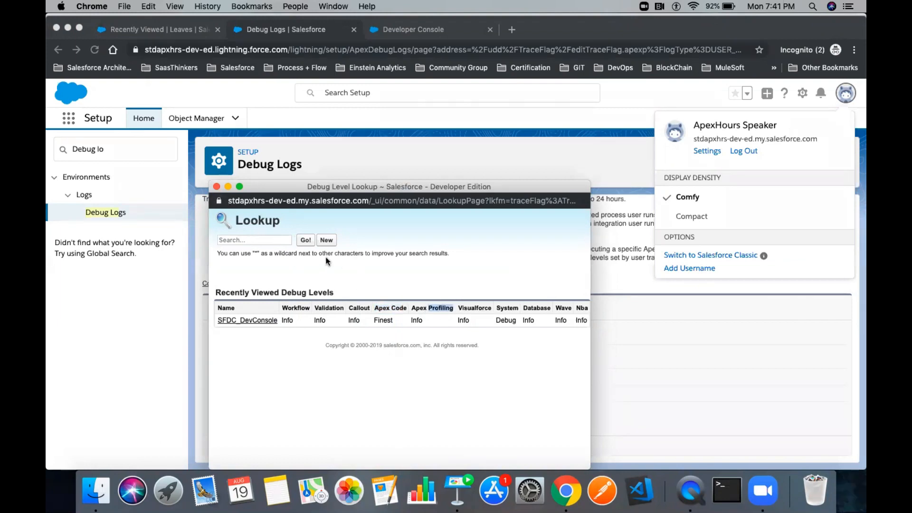
left_click(326, 241)
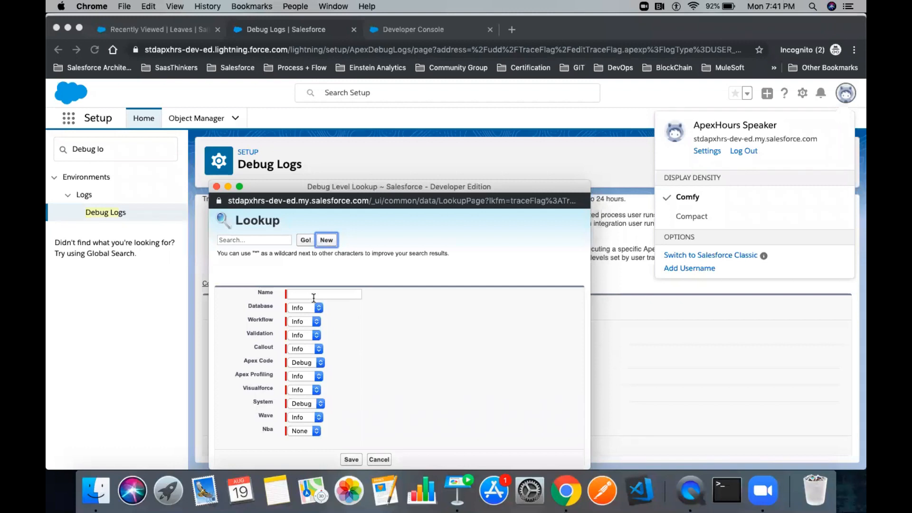
left_click(311, 307)
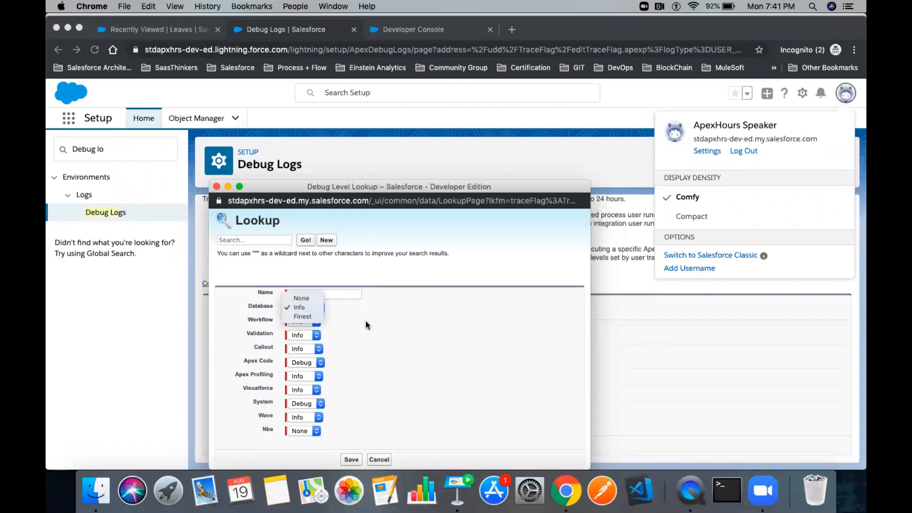
left_click(303, 316)
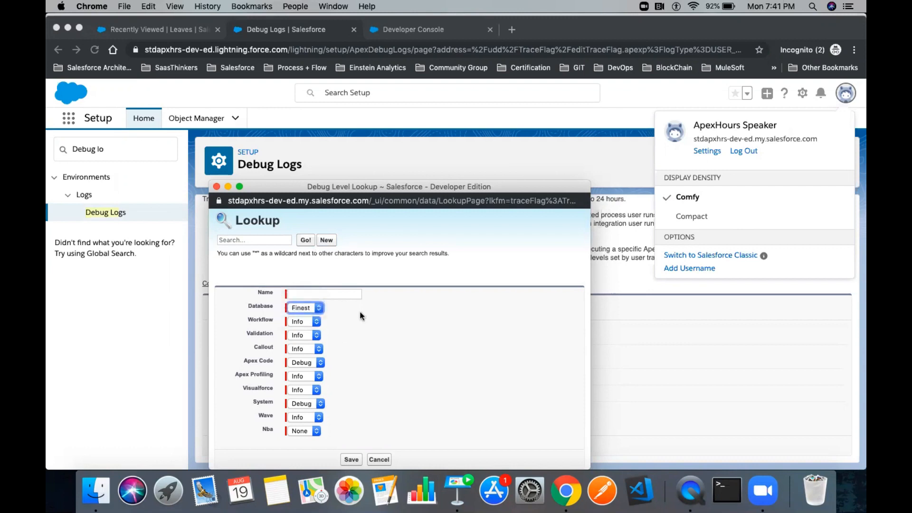
left_click(327, 294)
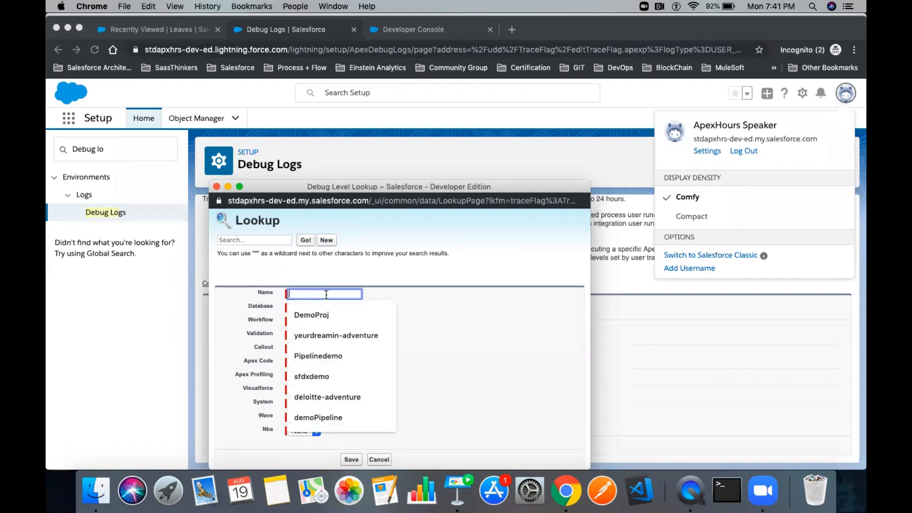
left_click(497, 355)
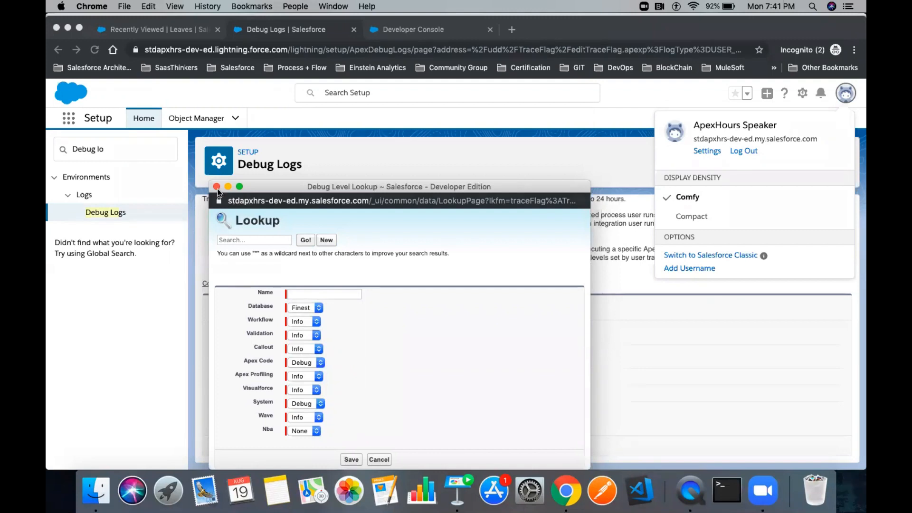
key("super+w")
- Create a new debug level named 'Developer Logs' and try saving it
left_click(411, 411)
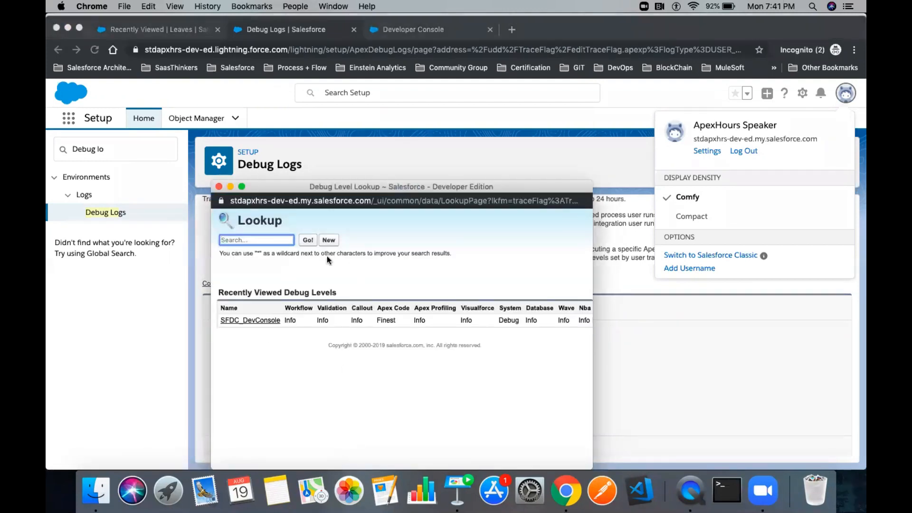
left_click(329, 242)
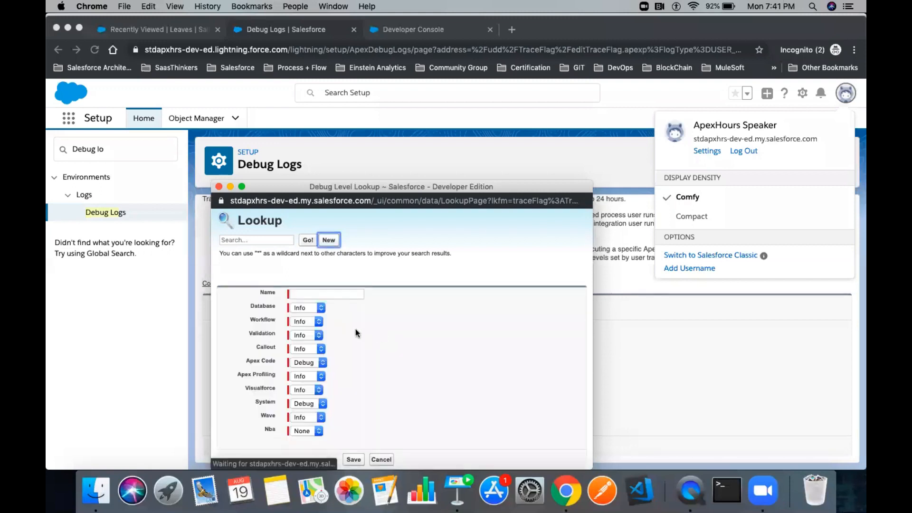
left_click(333, 294)
type("Devel")
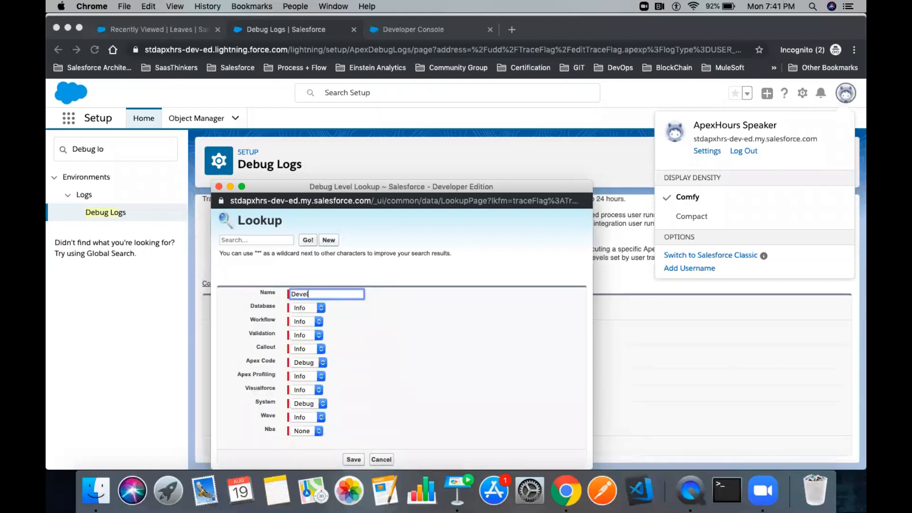
type("oper Logs")
left_click(414, 341)
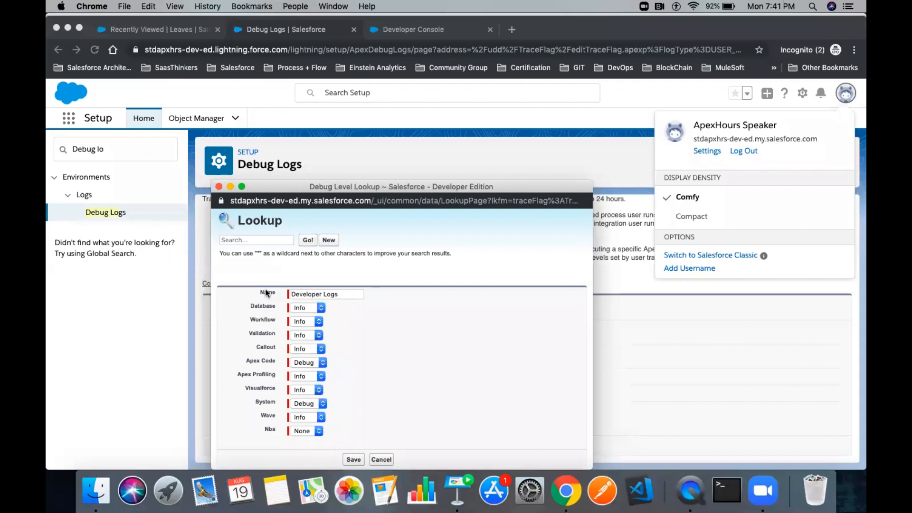
left_click_drag(330, 427, 251, 302)
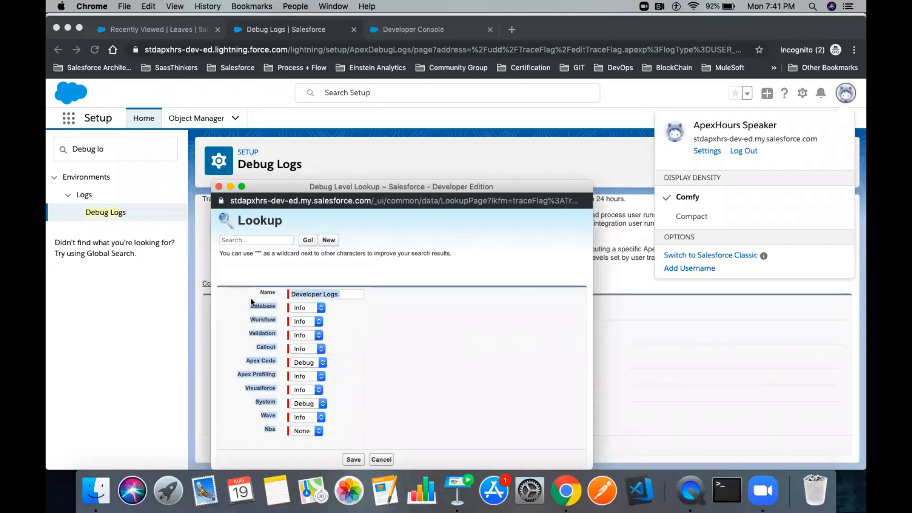
left_click(385, 340)
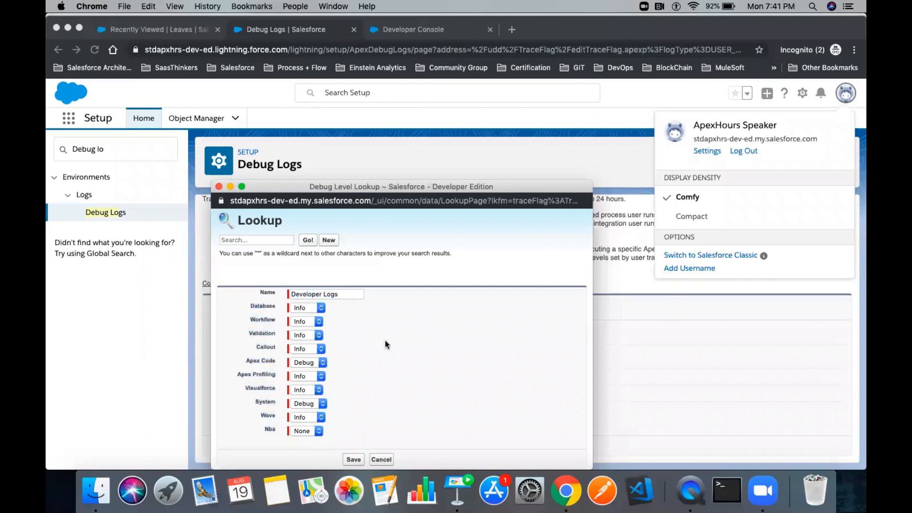
left_click(354, 459)
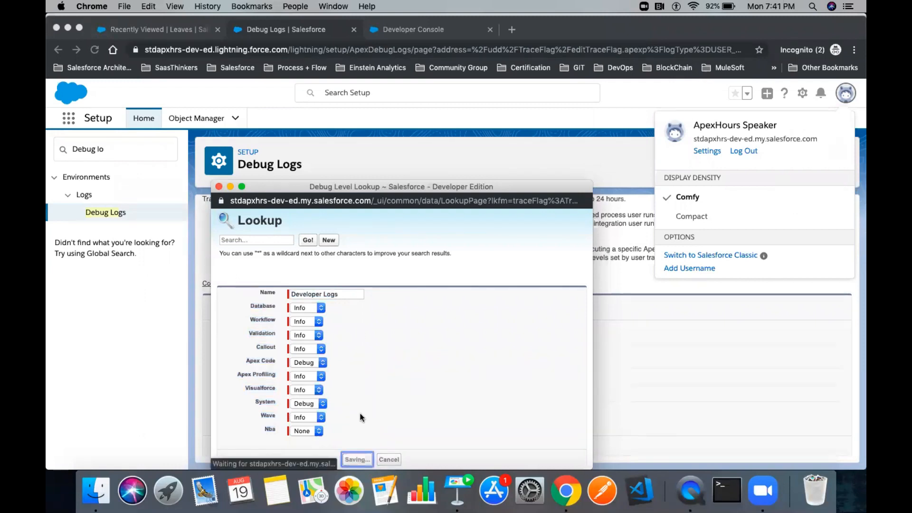
- Replace the invalid space so the name reads 'Developer_Logs' and save the debug level
scroll(421, 352, "down", 1)
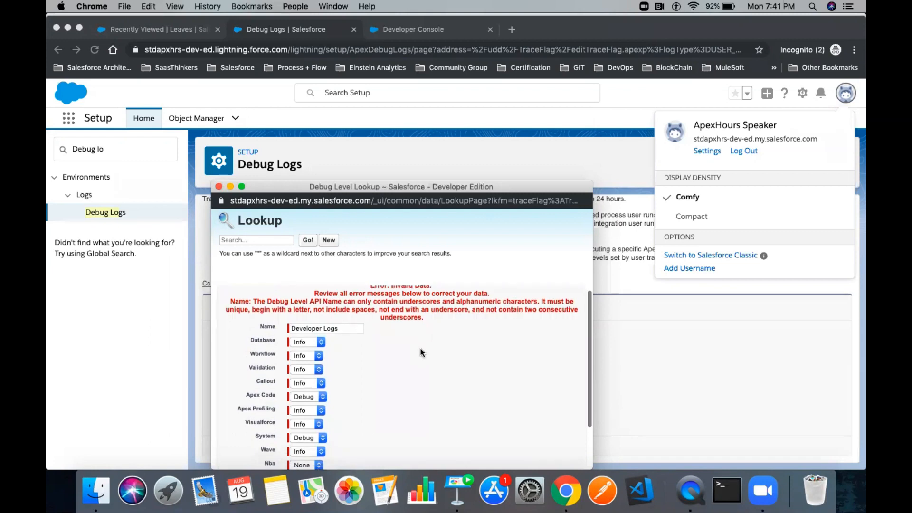
left_click(325, 328)
key("BackSpace")
type("_")
left_click_drag(343, 329, 290, 328)
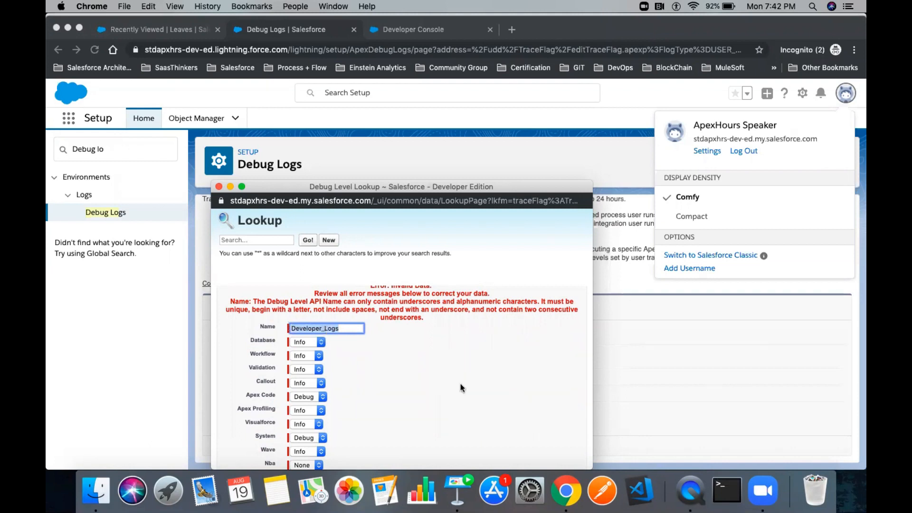
scroll(461, 388, "down", 3)
left_click(357, 439)
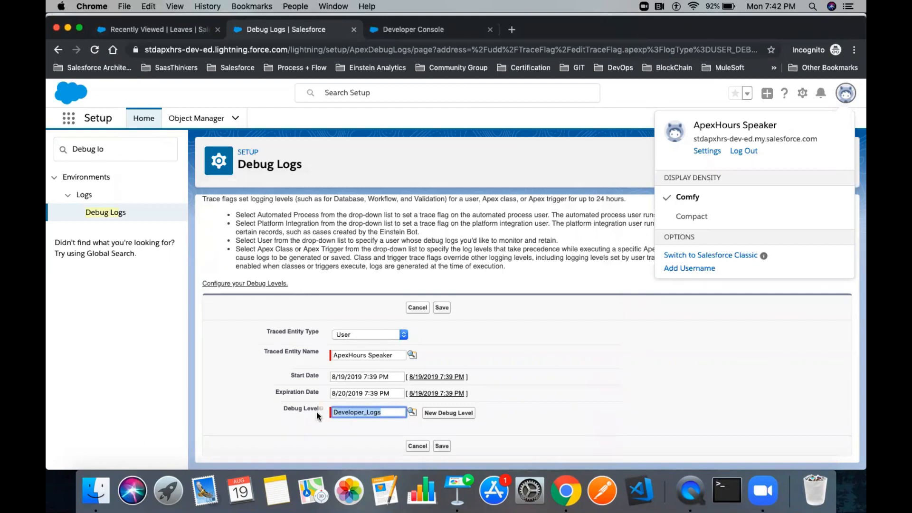
- Pick Developer_Logs as the debug level and save the USER_DEBUG trace flag
key("BackSpace")
left_click(412, 412)
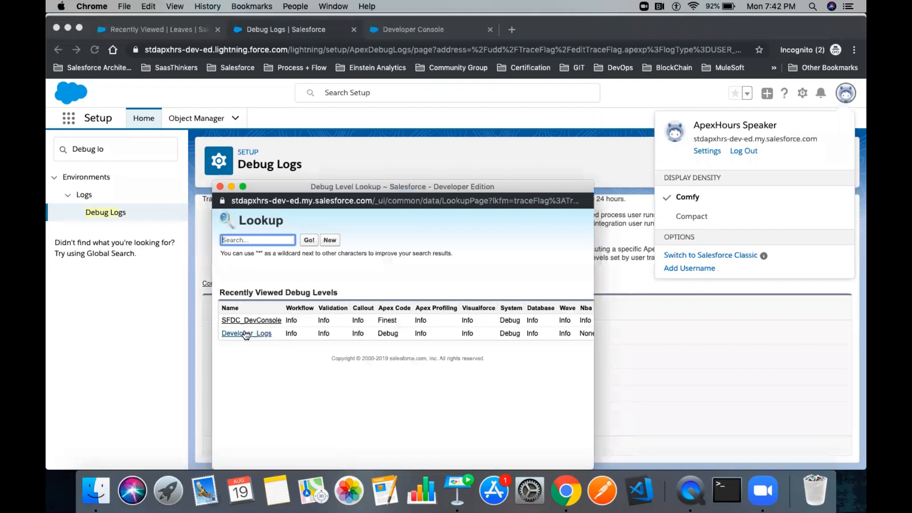
left_click(250, 334)
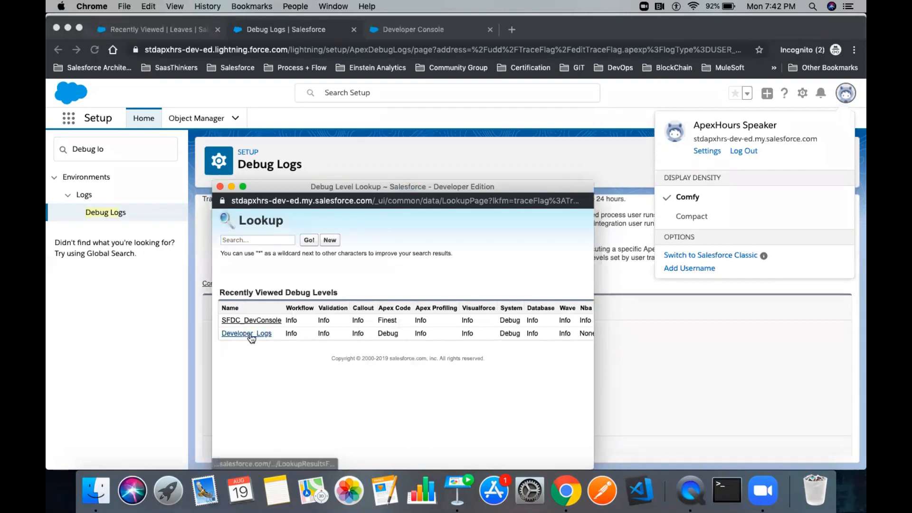
left_click(416, 443)
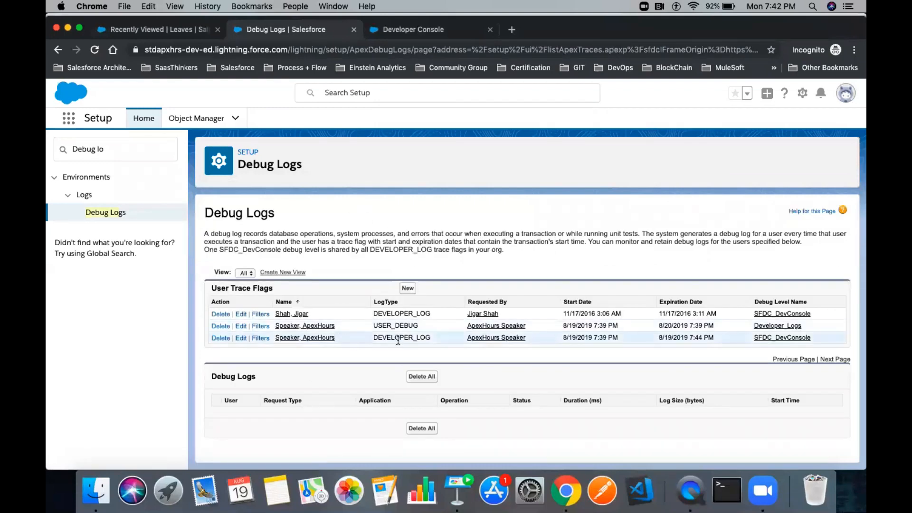
left_click_drag(374, 326, 437, 339)
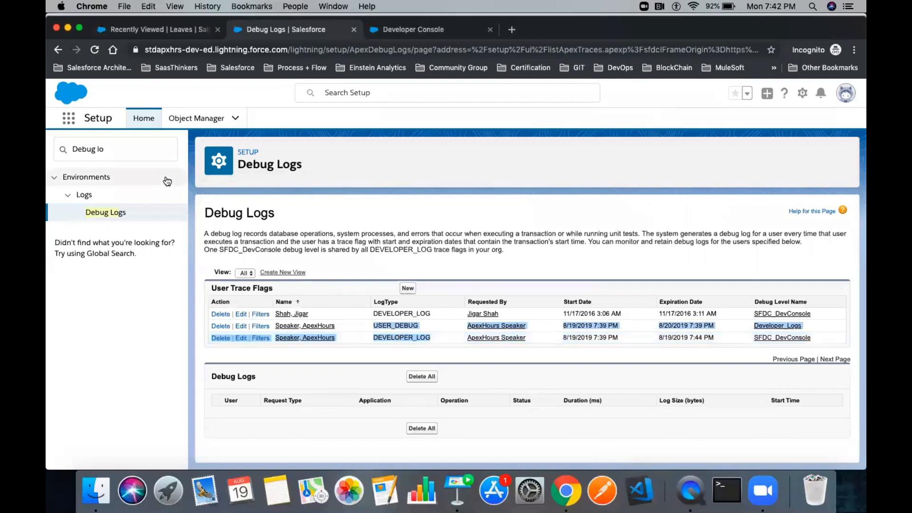
left_click(111, 150)
- Replace the Quick Find text with a search for Process Builder
key("super+a")
key("BackSpace")
type("Pro")
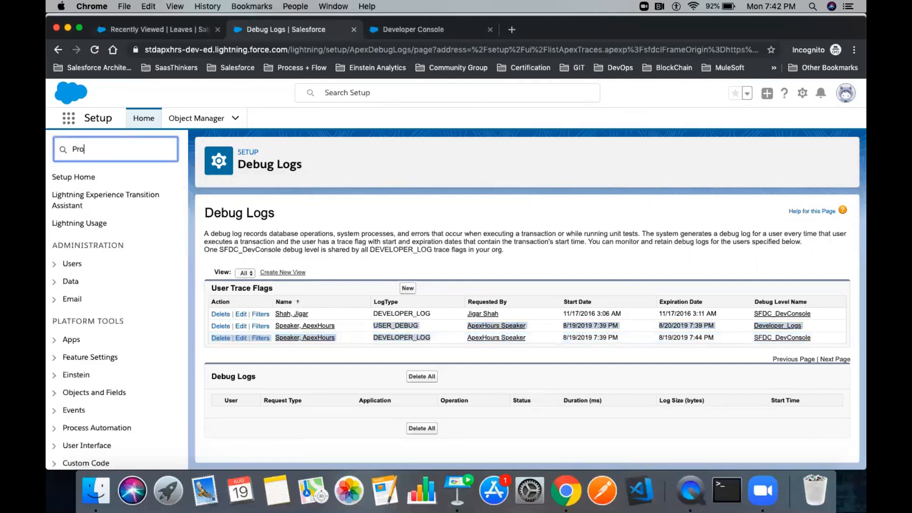
type("cess")
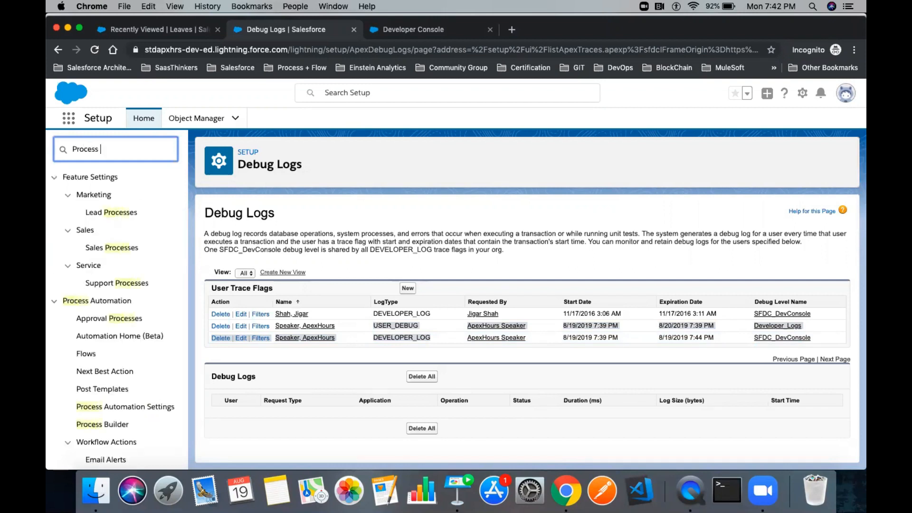
type(" Lo")
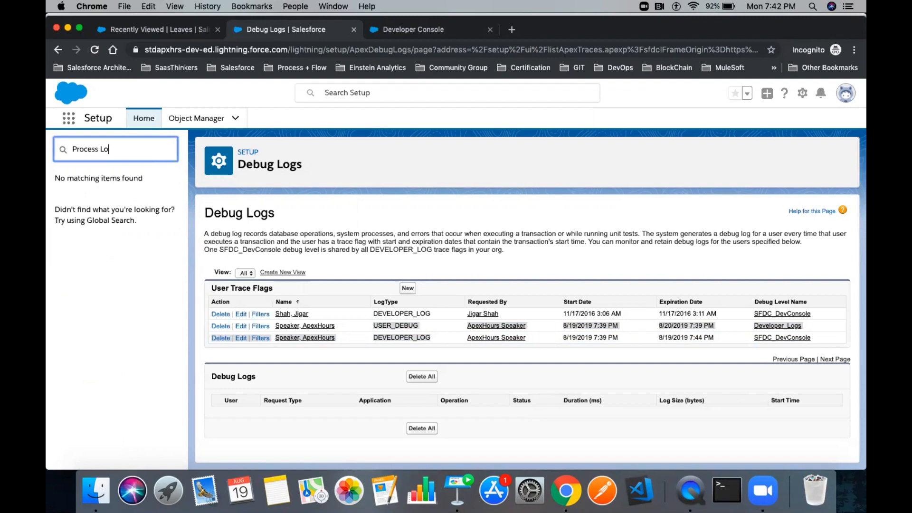
key("BackSpace")
key("BackSpace")
type("Bui")
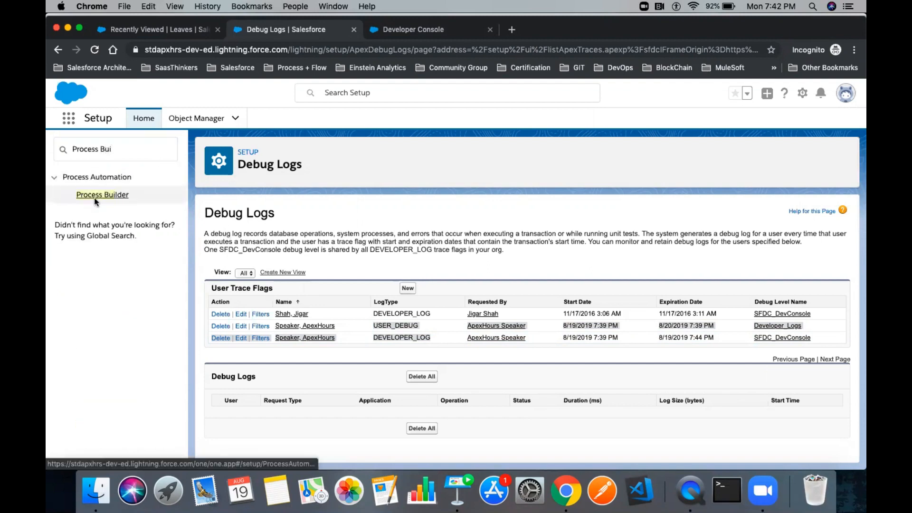
- Review UpdateChildContacts version 1's OnAccountAddressChange criteria and its Mailing Country contact update
left_click(94, 198)
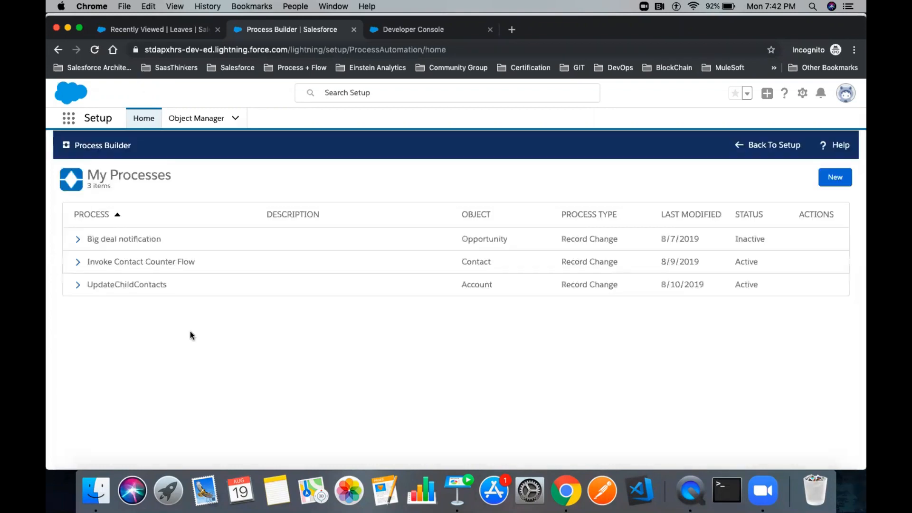
double_click(479, 284)
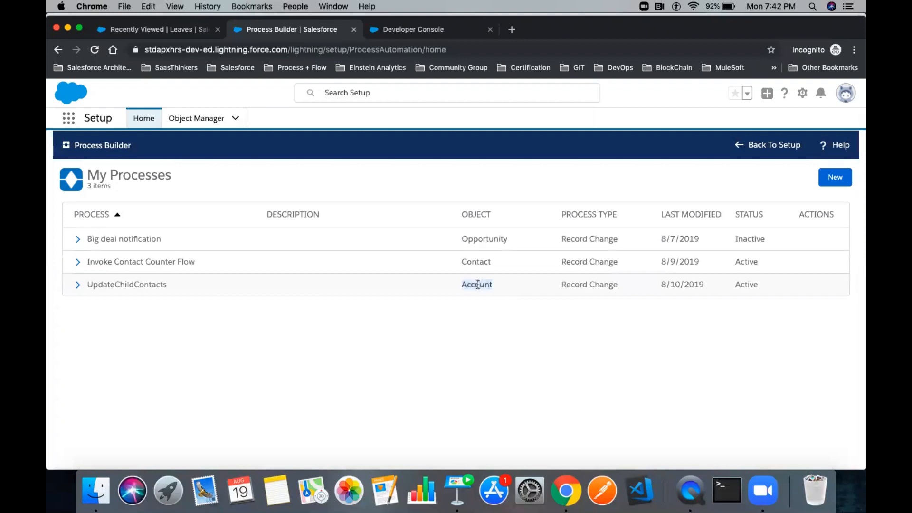
left_click(77, 286)
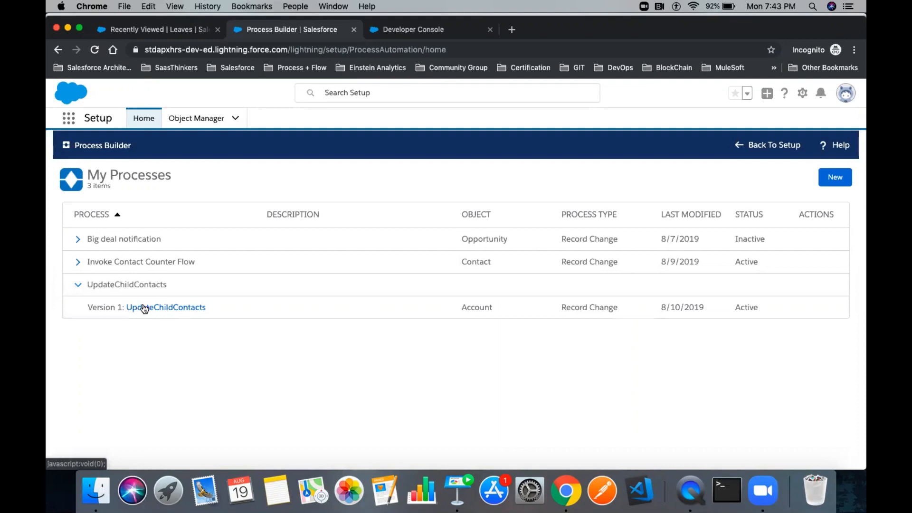
left_click(145, 309)
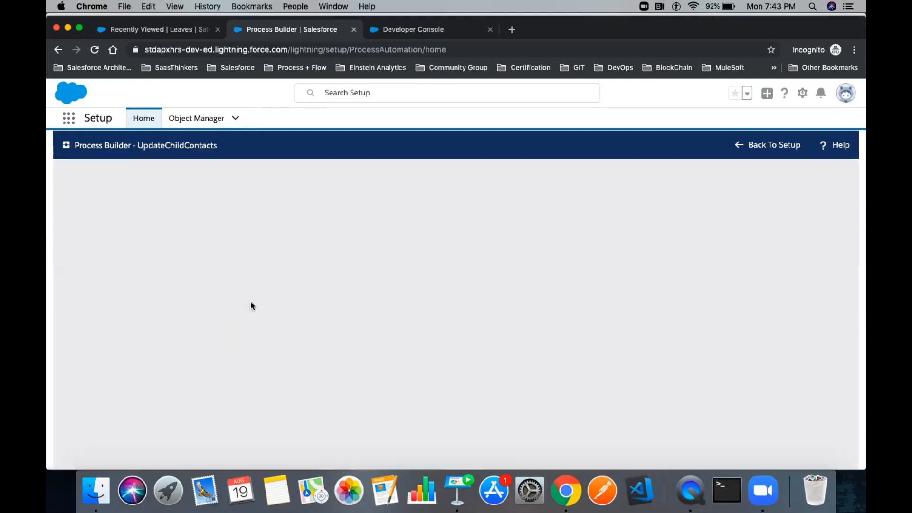
left_click(104, 319)
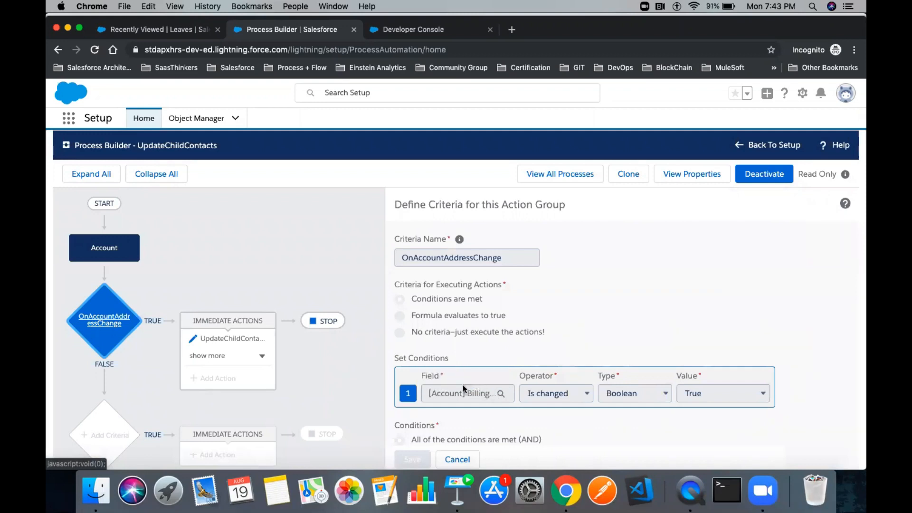
left_click(257, 339)
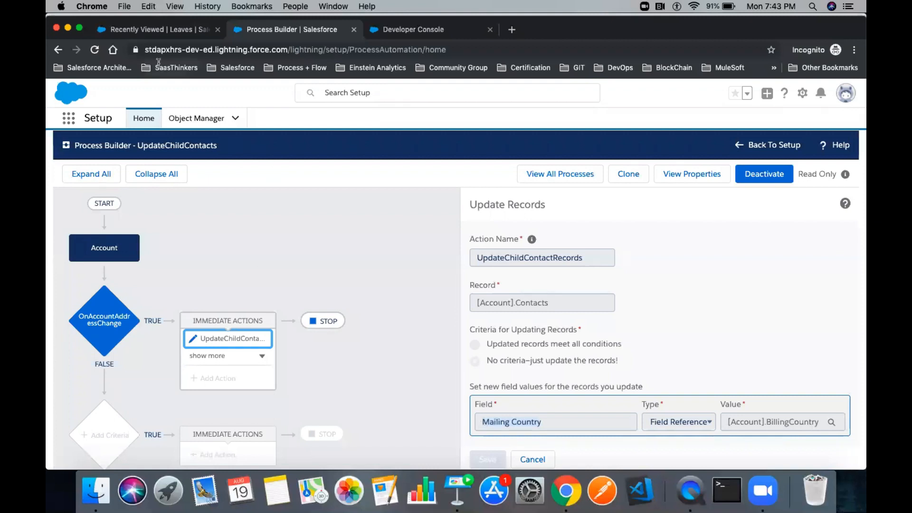
left_click(147, 32)
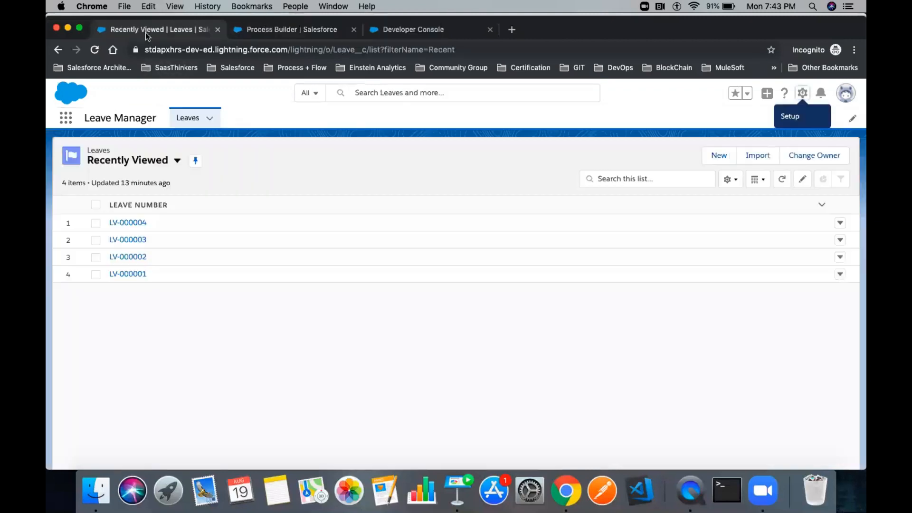
- Search the App Launcher for Account and open the Burlington Textiles Corp of America account
left_click(69, 124)
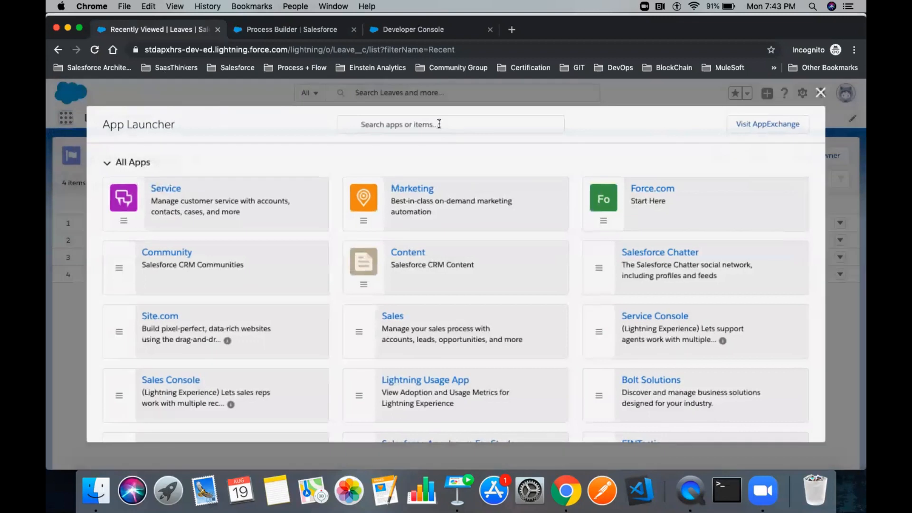
left_click(439, 124)
type("Accounts")
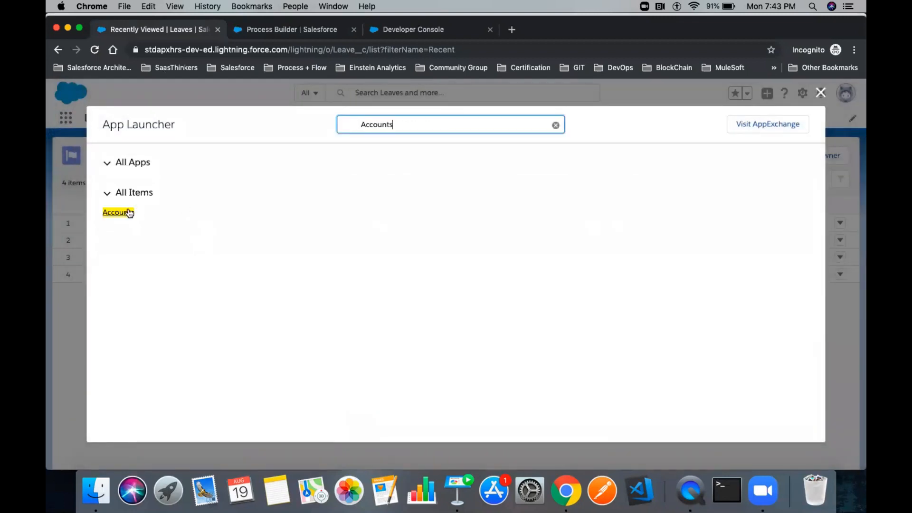
left_click(126, 212)
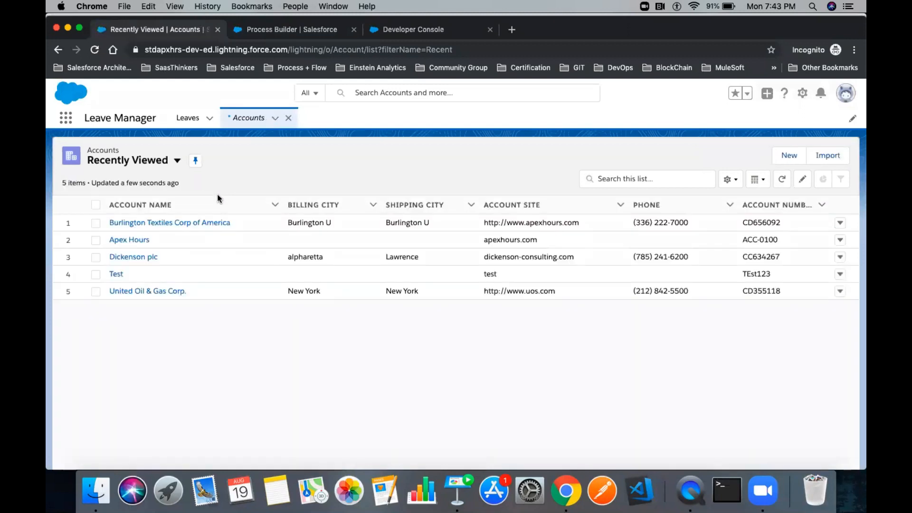
left_click(128, 222)
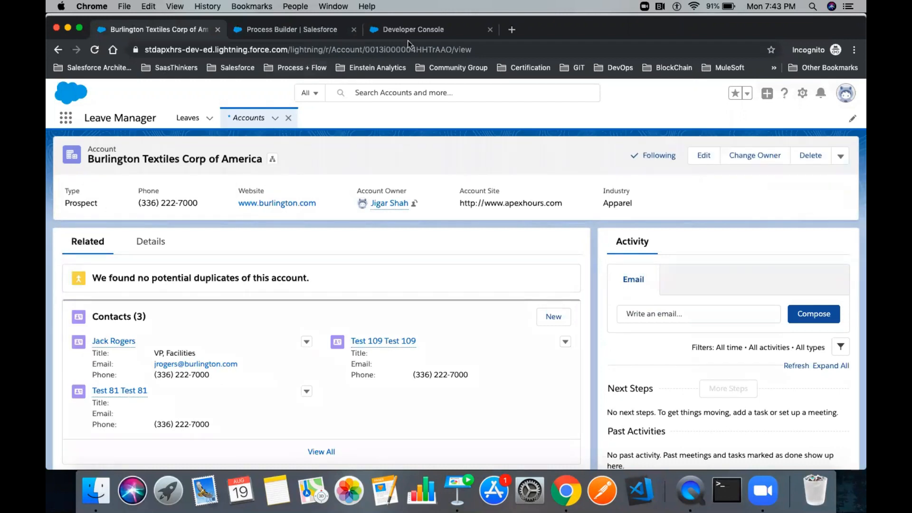
left_click(268, 33)
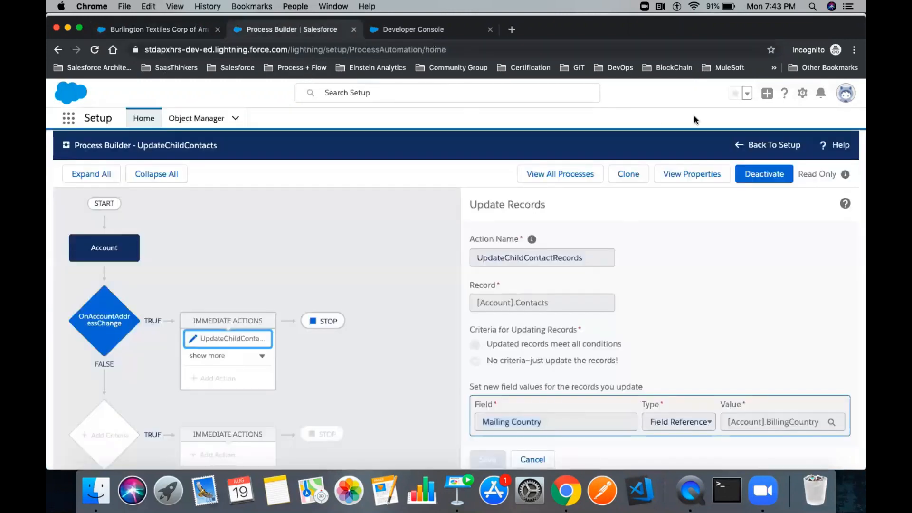
- Go back to Setup and open the Debug Logs page via Quick Find 'Debug lo'
left_click(760, 146)
left_click(116, 149)
key("super+a")
type("Debug lo")
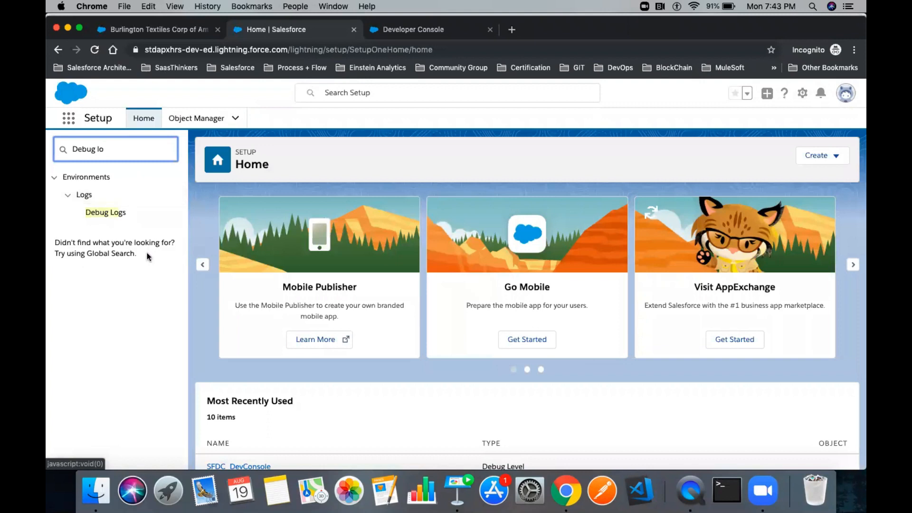
left_click(114, 212)
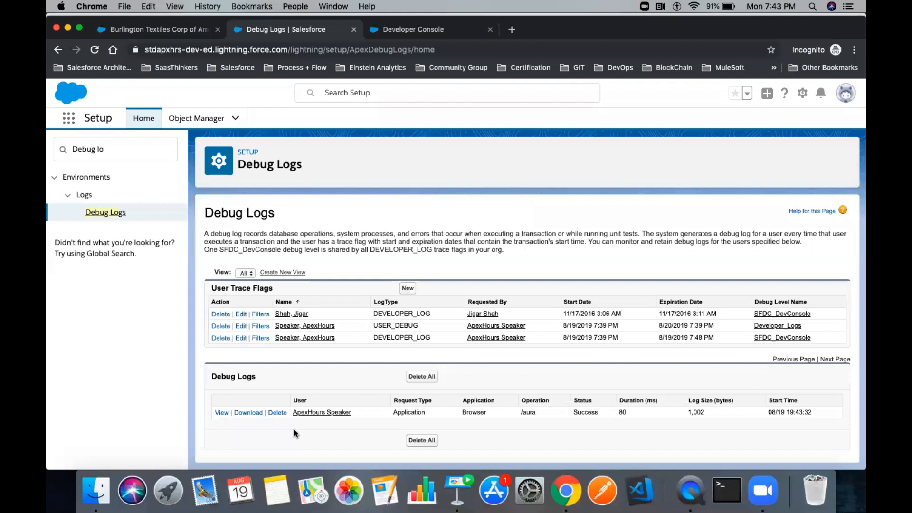
left_click_drag(551, 412, 381, 413)
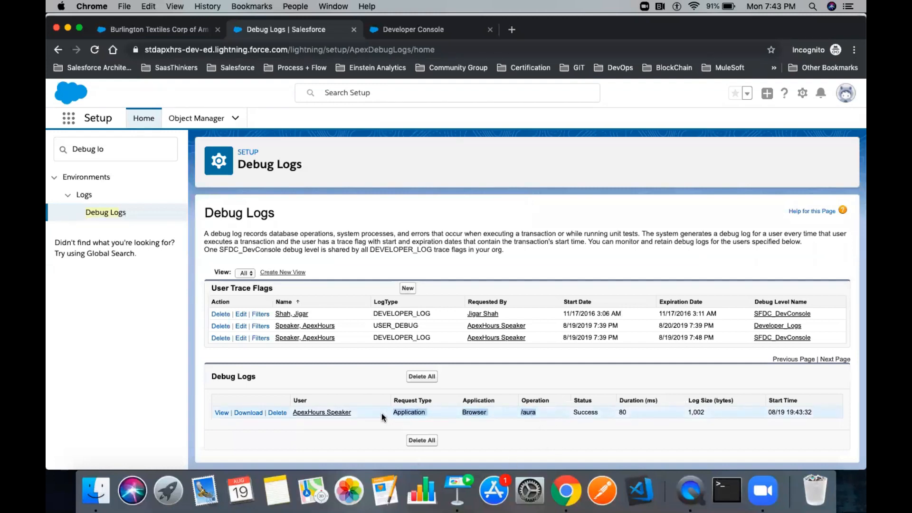
left_click(328, 382)
- Delete the single /aura debug log, then switch back to the Burlington Textiles account
left_click(139, 30)
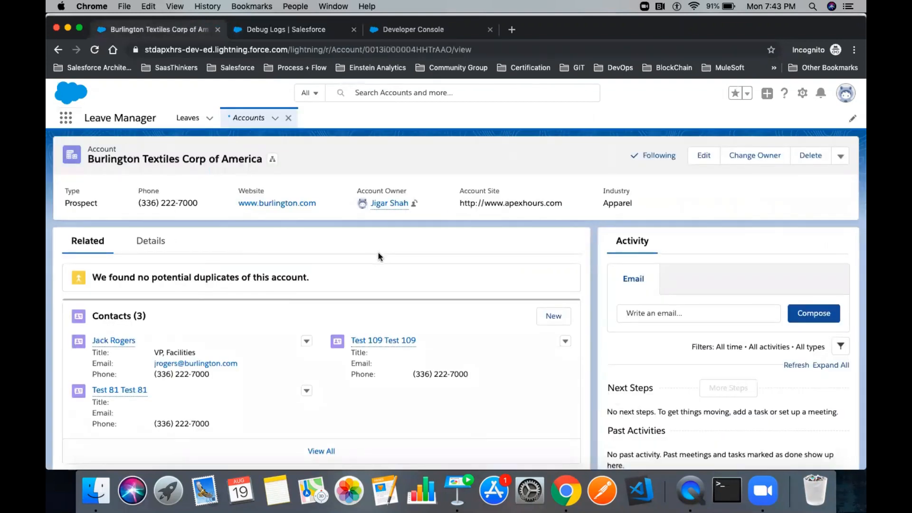
scroll(379, 253, "down", 10)
scroll(378, 252, "up", 10)
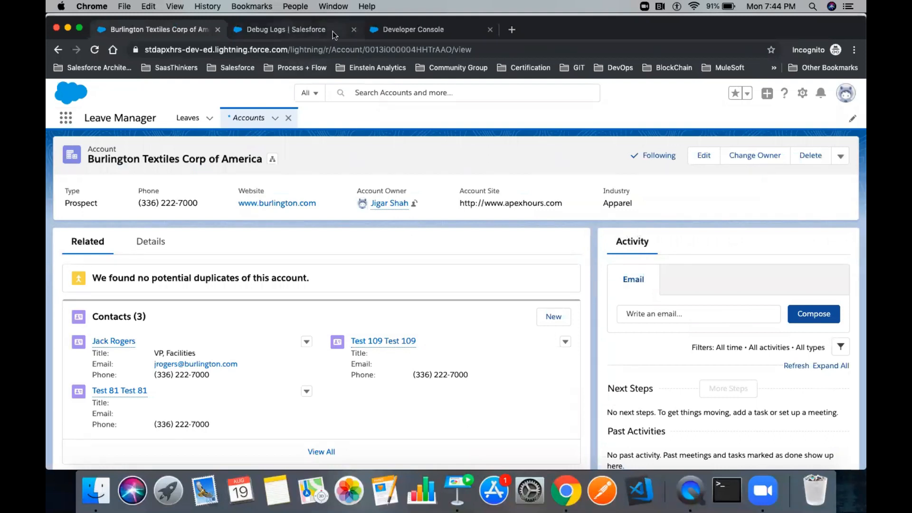
left_click(309, 31)
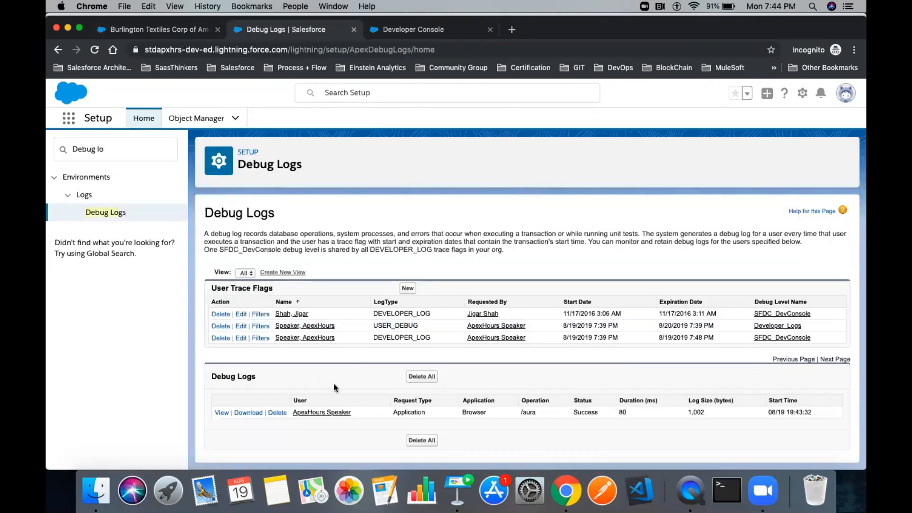
left_click_drag(391, 411, 438, 412)
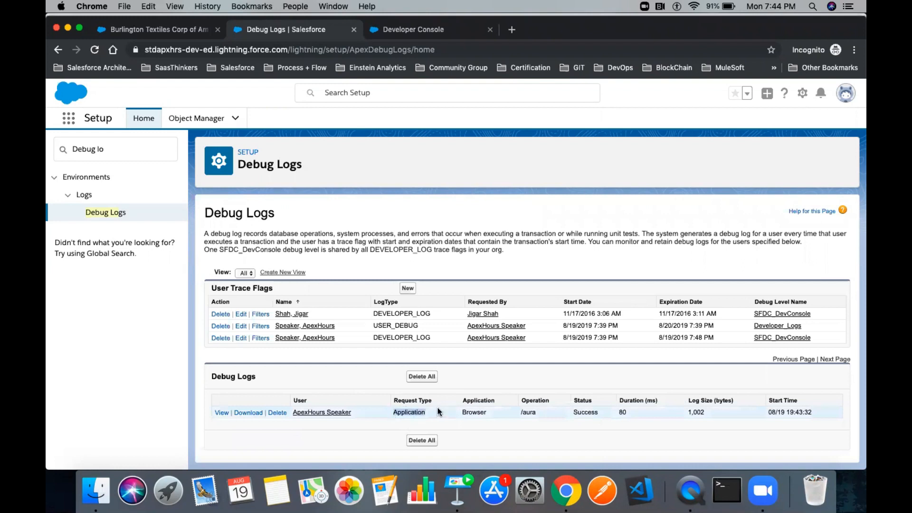
left_click(278, 413)
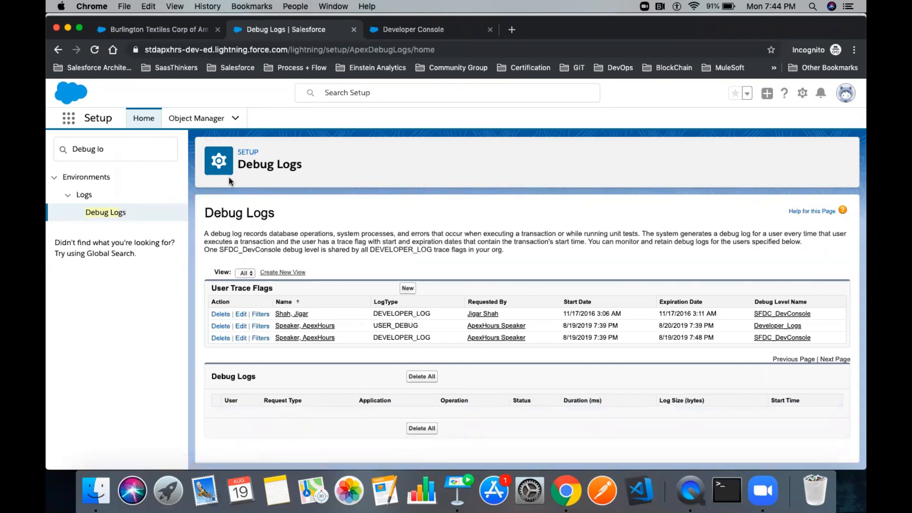
left_click(157, 29)
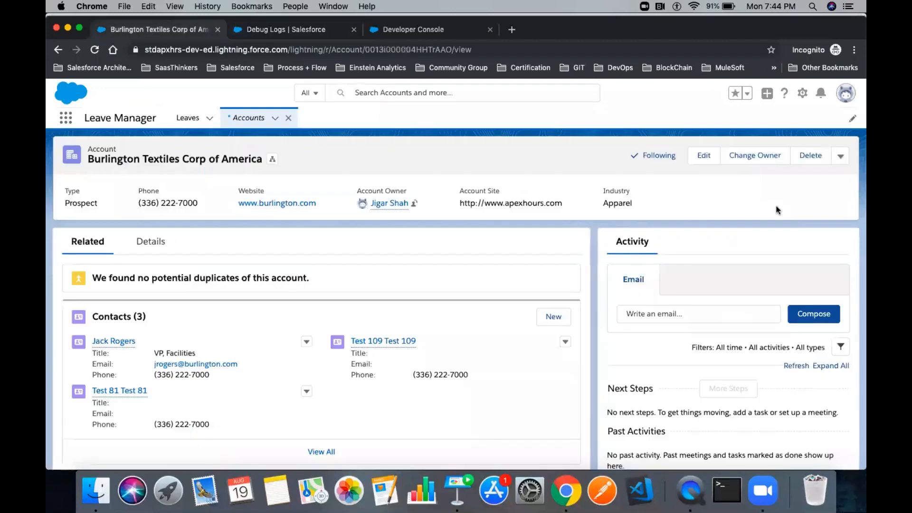
- Edit the account so Billing City reads Burlington and Billing Country US, then save
left_click(703, 156)
scroll(407, 269, "down", 10)
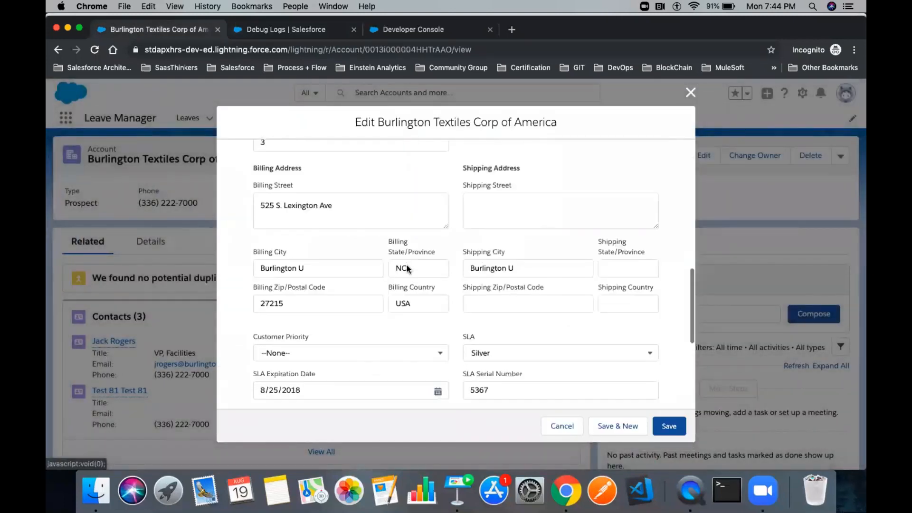
left_click(321, 268)
key("BackSpace")
key("BackSpace")
left_click_drag(294, 252, 244, 253)
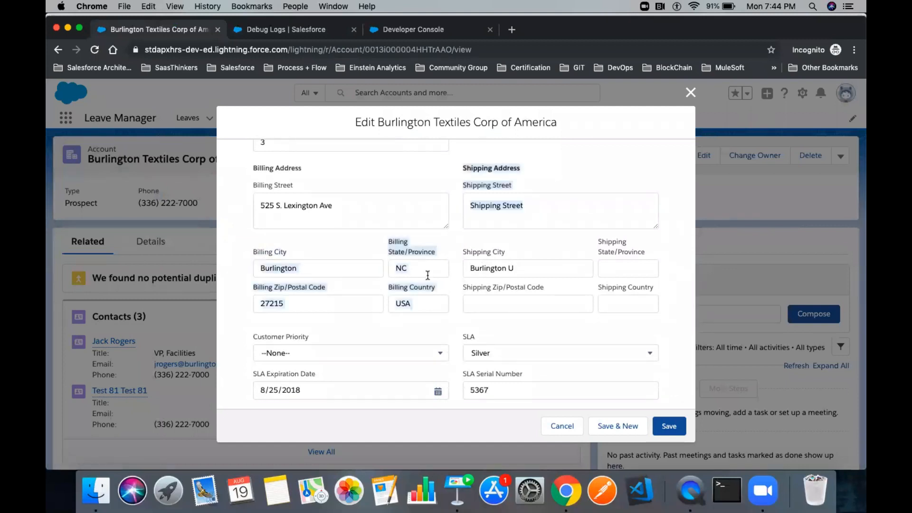
left_click(428, 276)
left_click(422, 304)
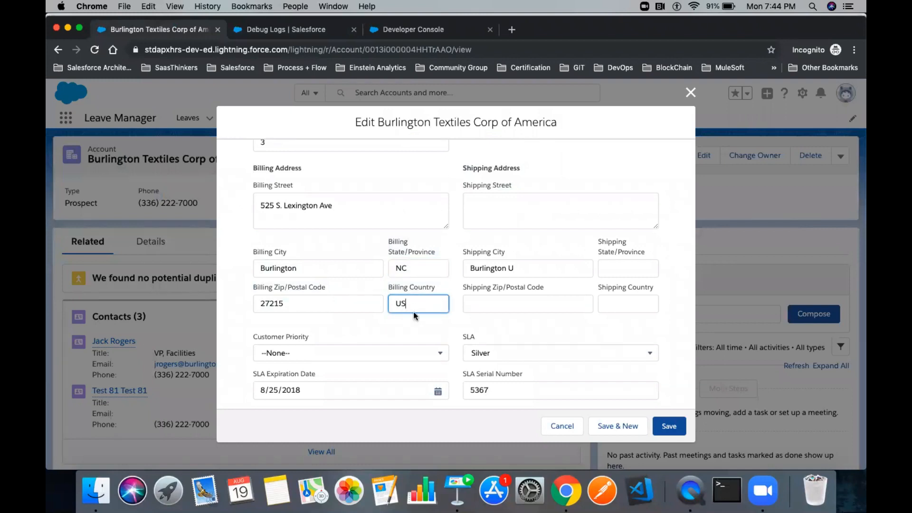
left_click(420, 329)
left_click(673, 428)
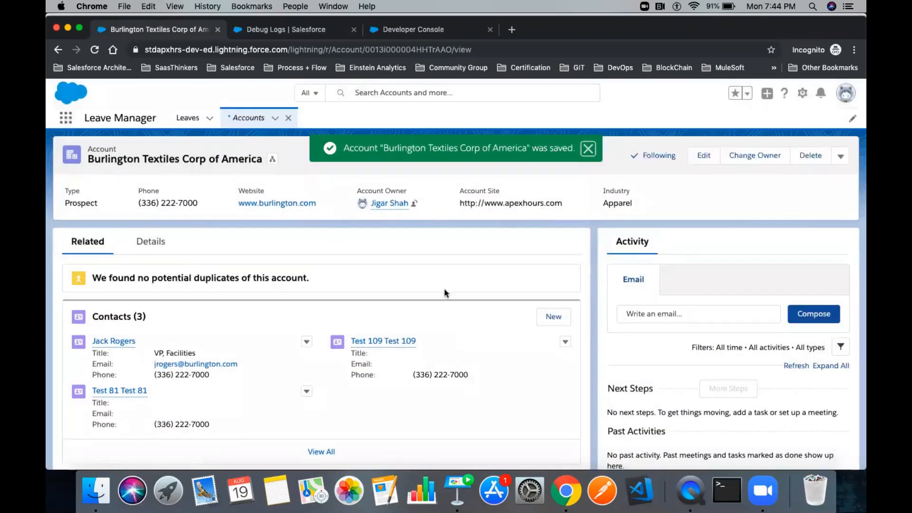
- Reload Debug Logs to list the two new /aura logs, then open the 462 ms log
left_click(261, 31)
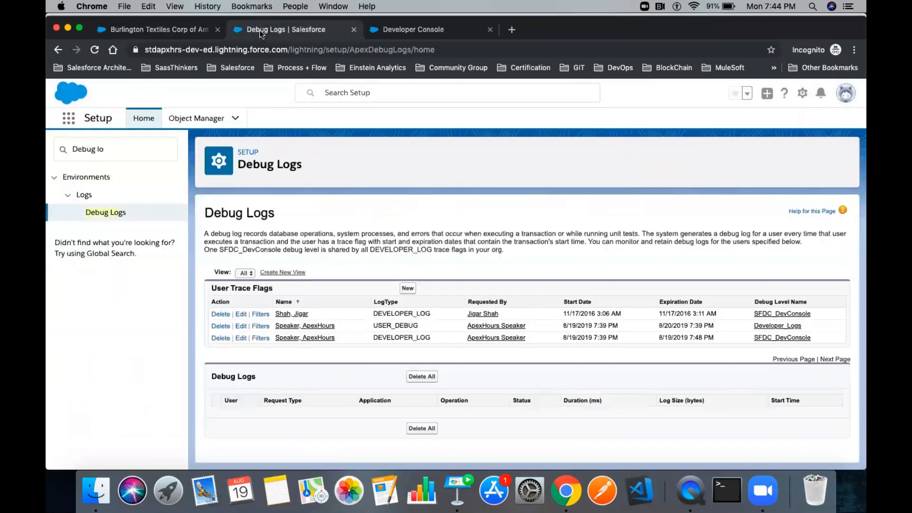
left_click(94, 50)
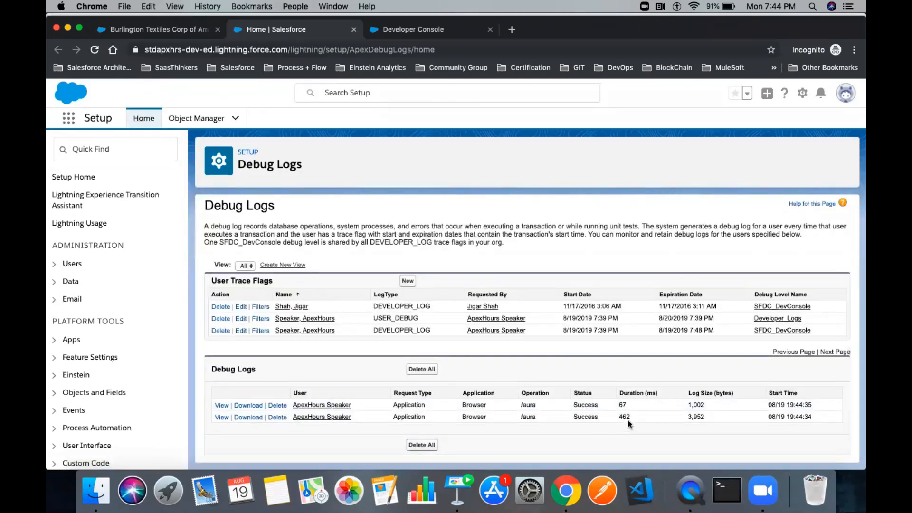
left_click_drag(716, 415, 206, 422)
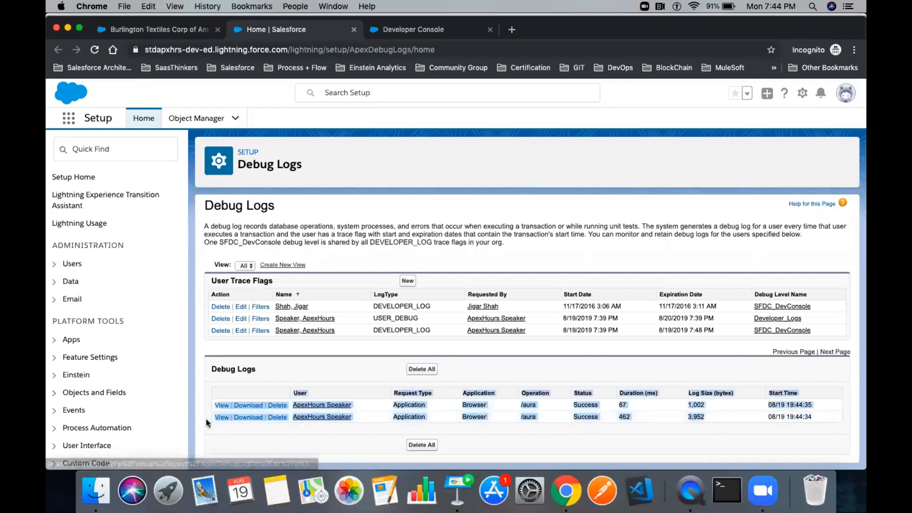
double_click(475, 412)
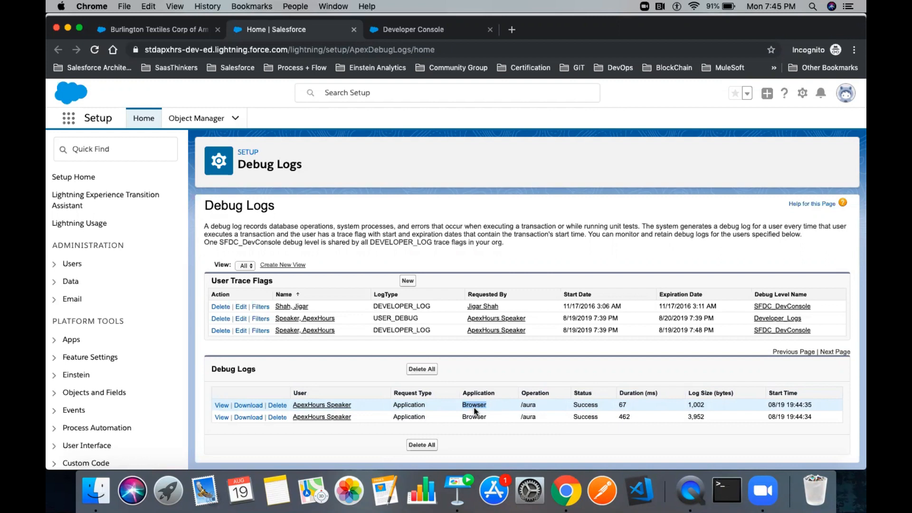
left_click(522, 411)
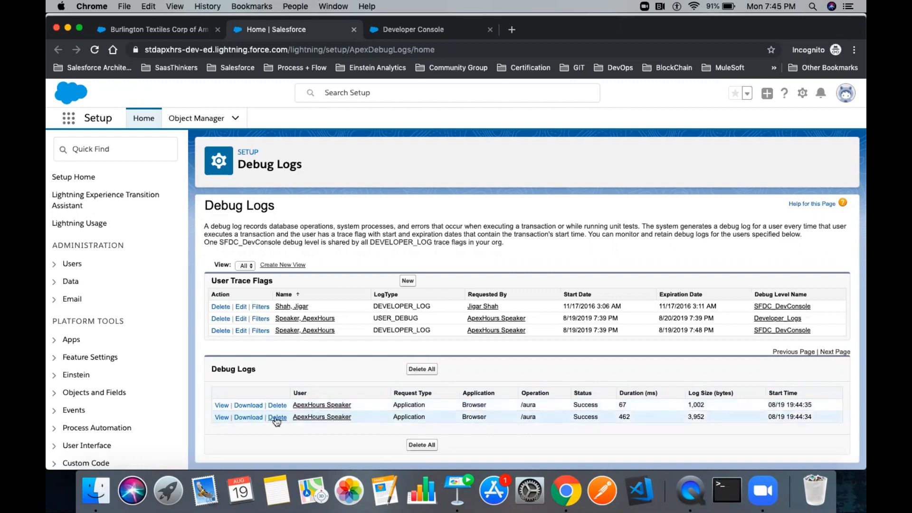
left_click(222, 418)
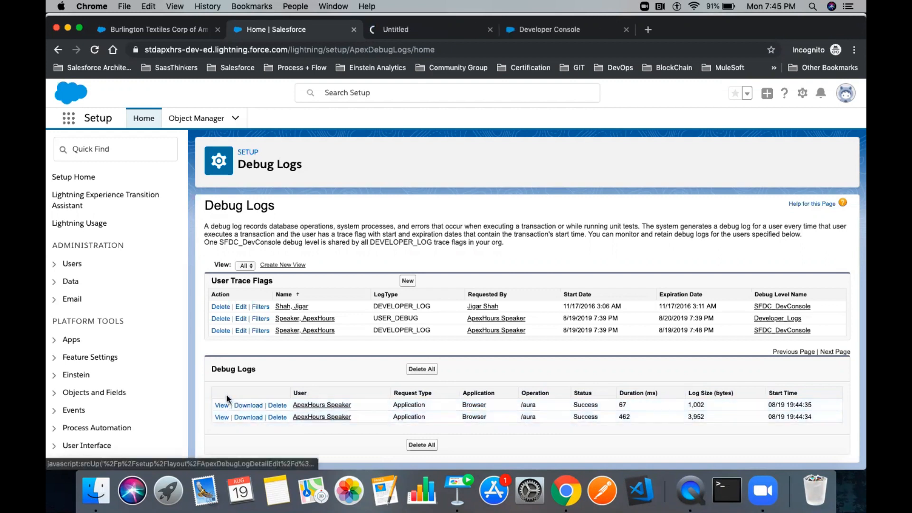
left_click(222, 405)
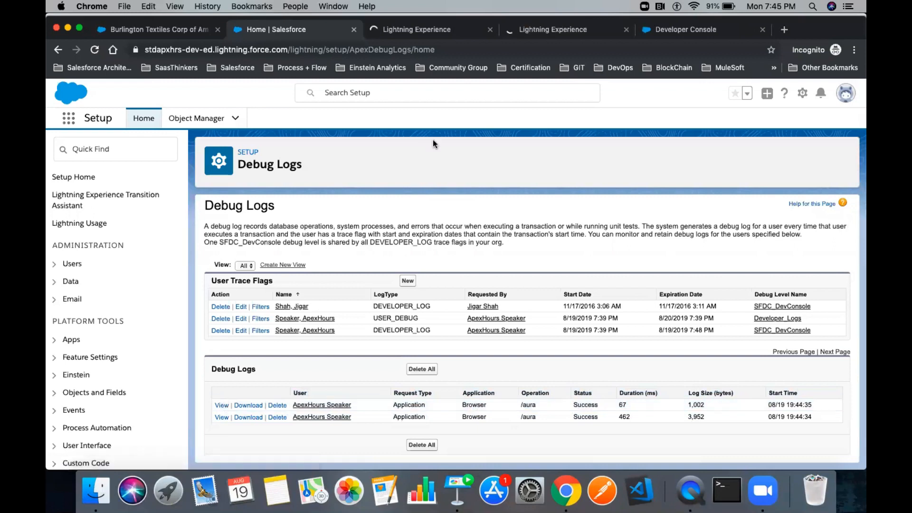
left_click(438, 34)
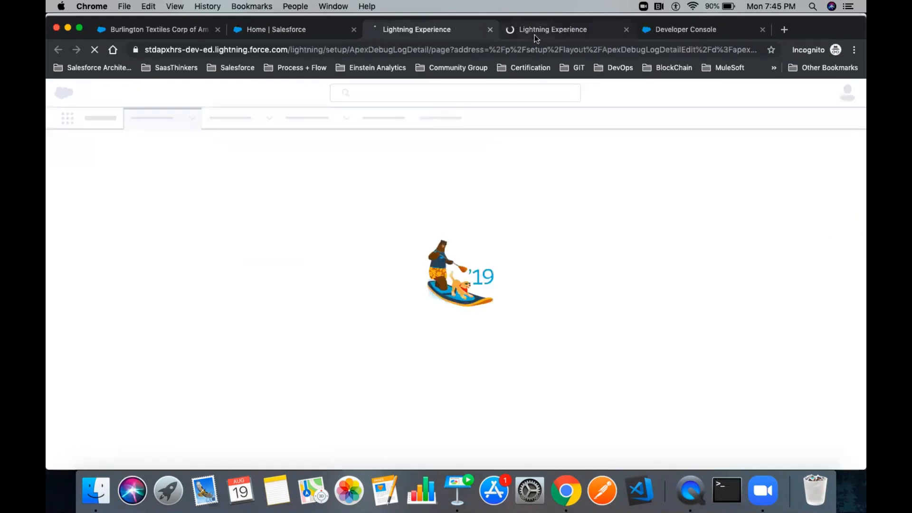
left_click(536, 33)
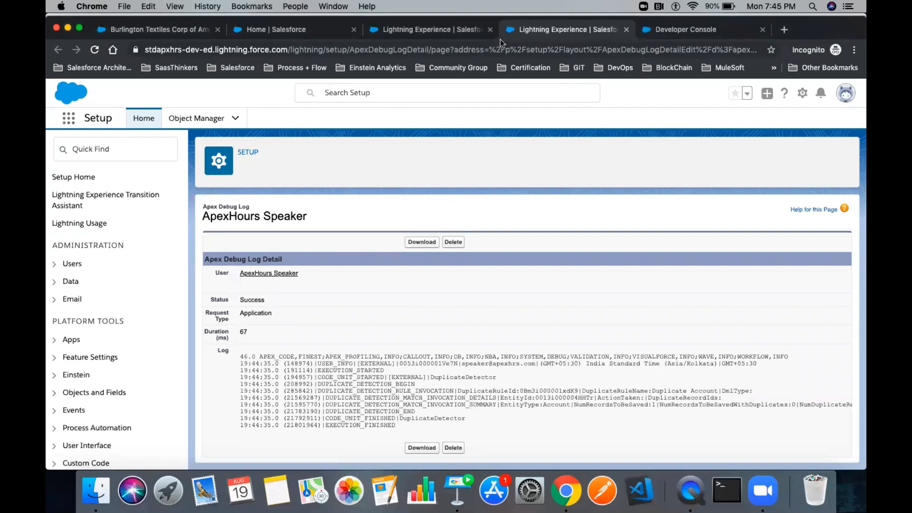
scroll(427, 350, "down", 1)
scroll(351, 373, "down", 1)
left_click_drag(301, 397, 238, 355)
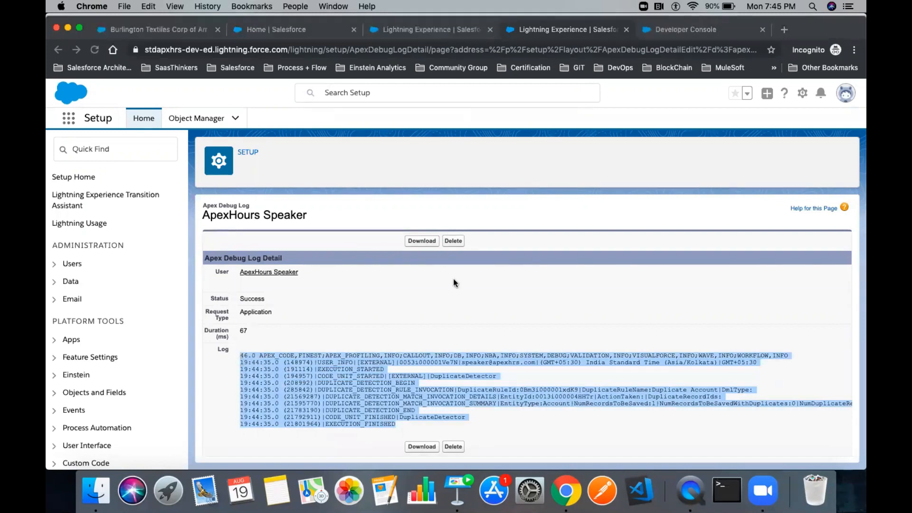
left_click(435, 33)
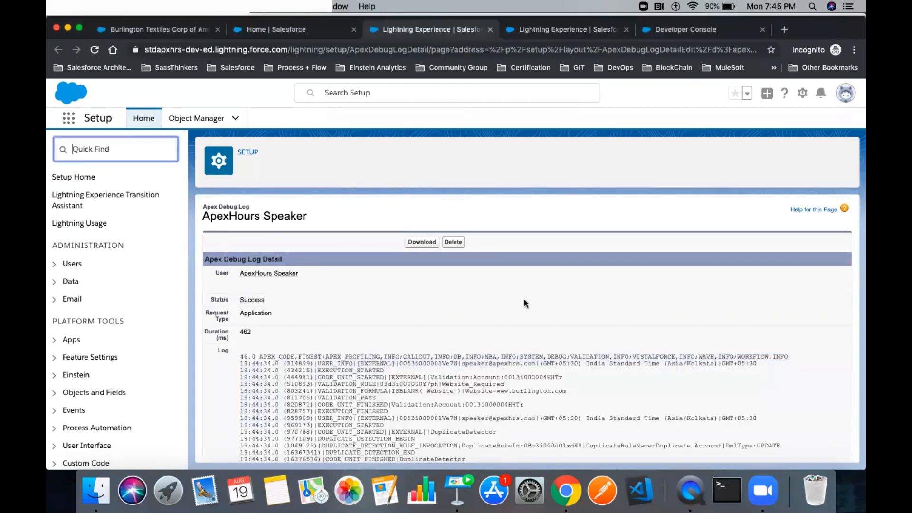
scroll(523, 298, "down", 2)
scroll(524, 298, "down", 10)
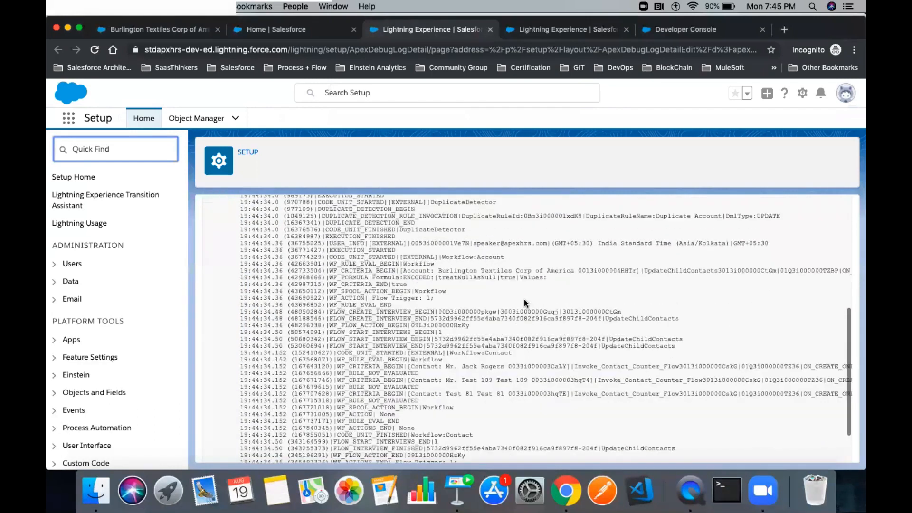
scroll(524, 298, "up", 6)
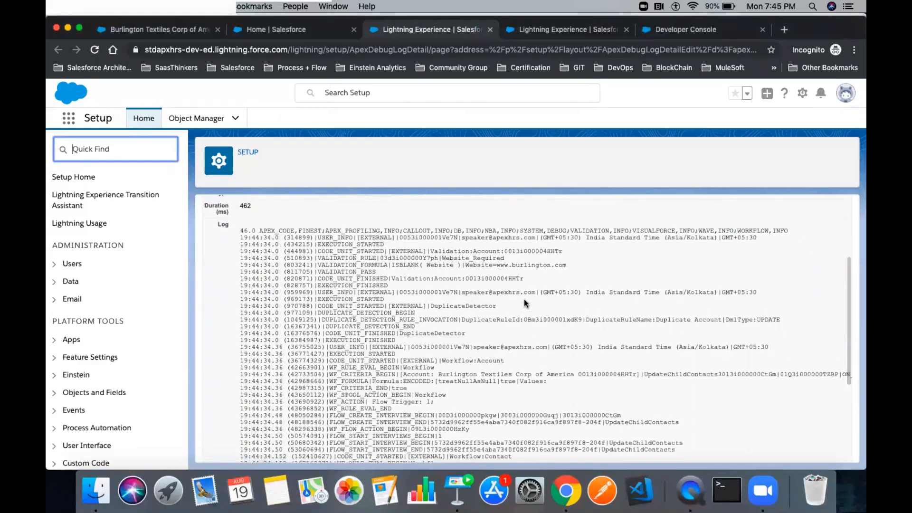
scroll(525, 303, "up", 3)
scroll(524, 300, "down", 8)
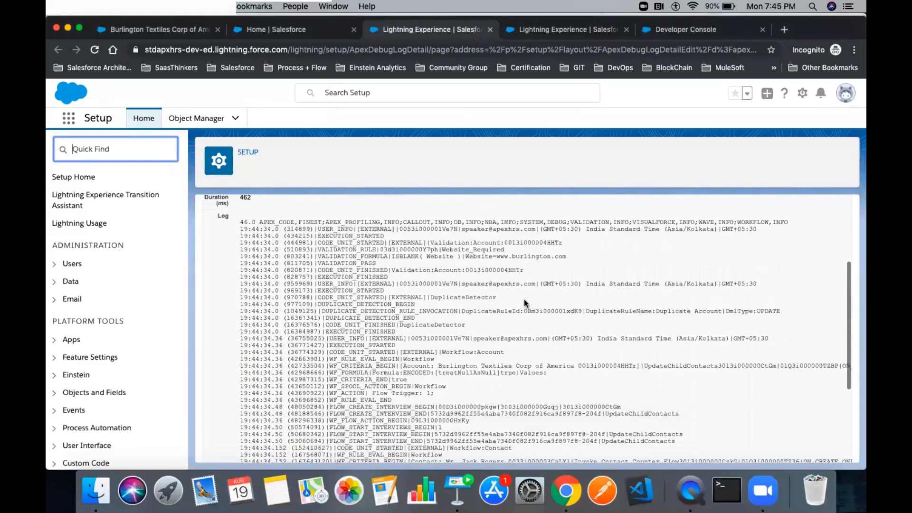
scroll(523, 300, "down", 2)
scroll(524, 299, "up", 10)
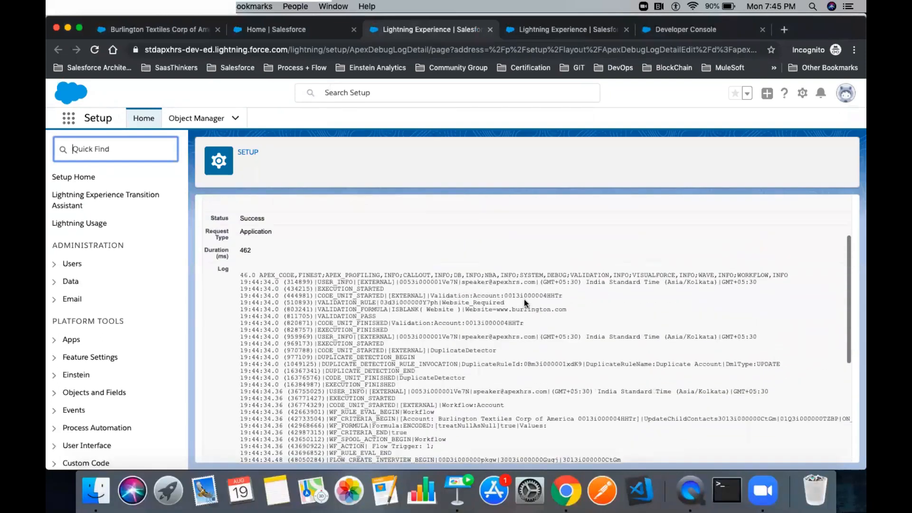
left_click_drag(240, 356, 788, 361)
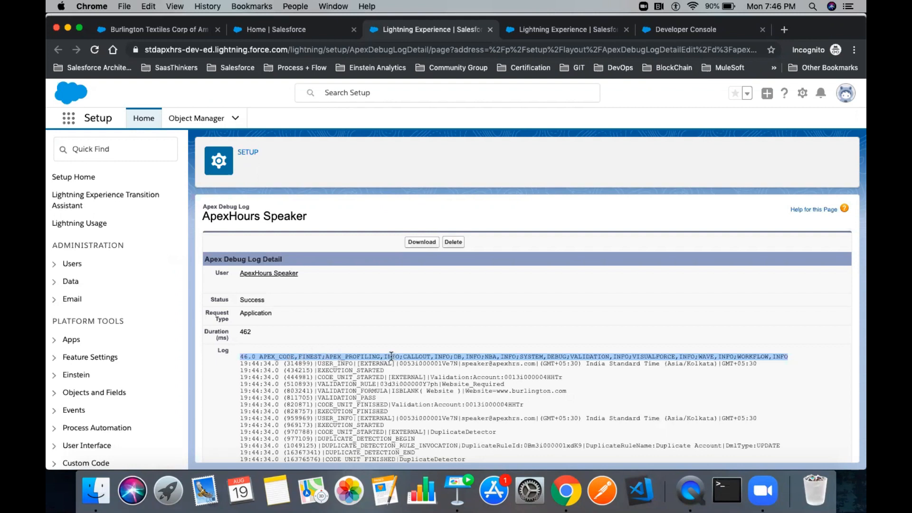
left_click(418, 383)
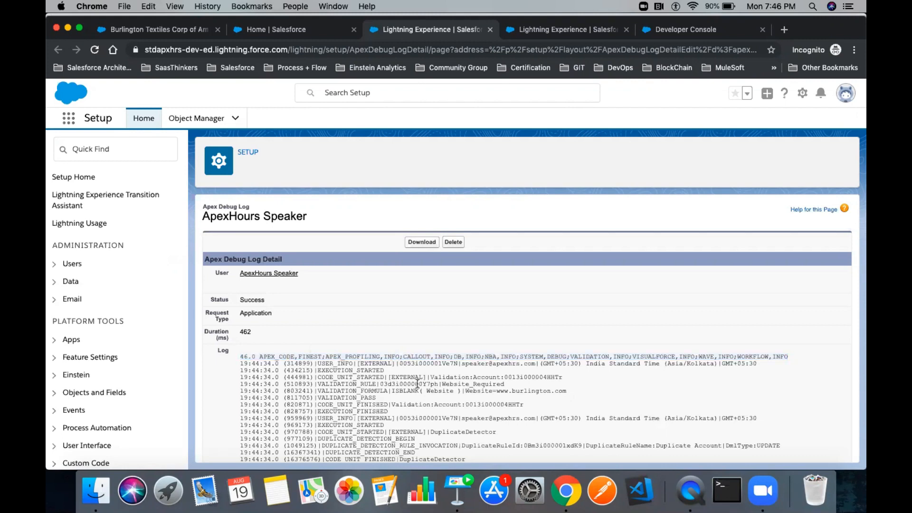
double_click(438, 356)
left_click(457, 355)
double_click(475, 357)
left_click(240, 356)
left_click_drag(453, 349, 792, 357)
left_click(272, 376)
left_click_drag(240, 364, 314, 364)
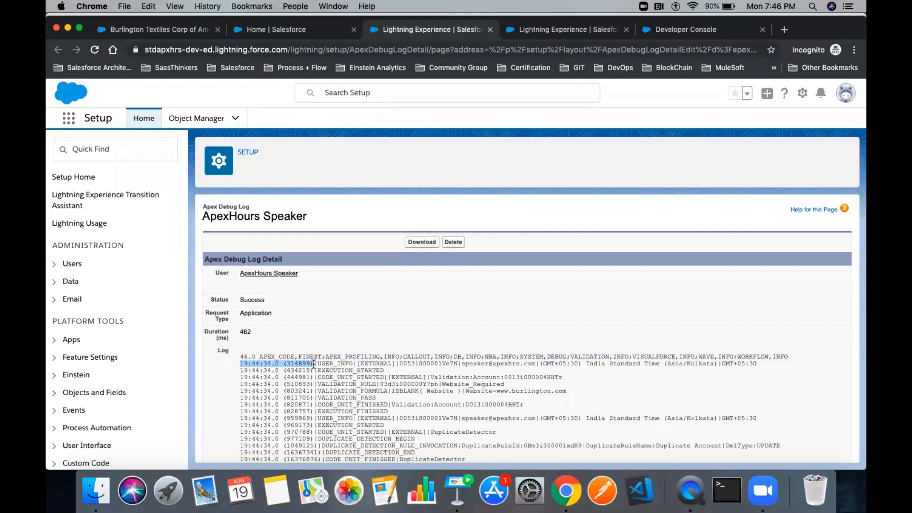
left_click_drag(317, 364, 758, 365)
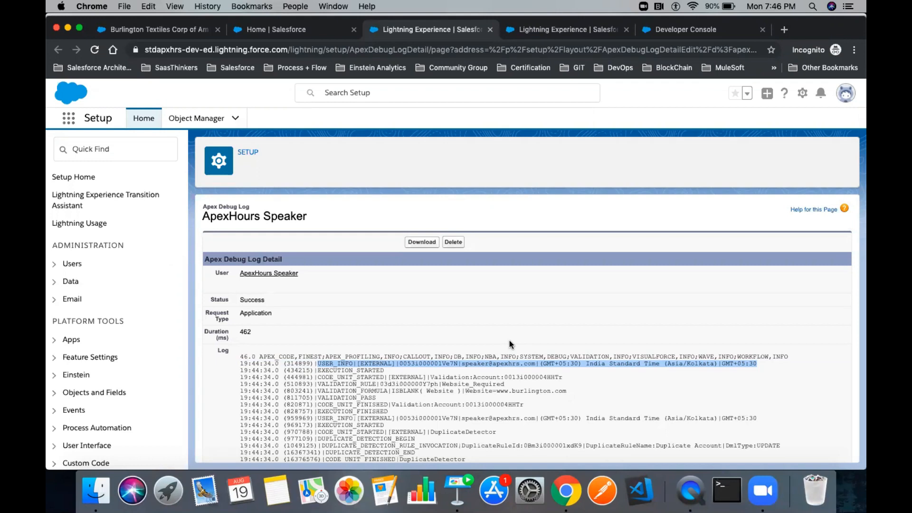
scroll(510, 340, "down", 1)
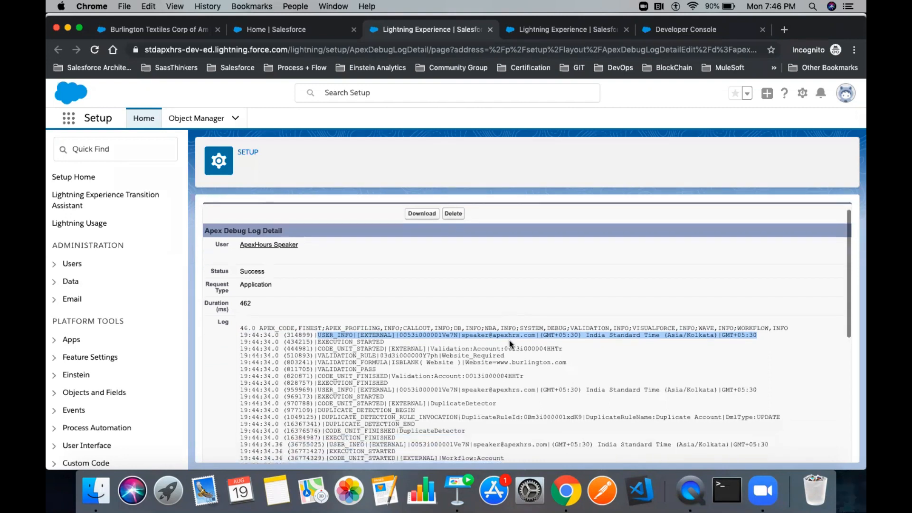
left_click(332, 342)
double_click(331, 342)
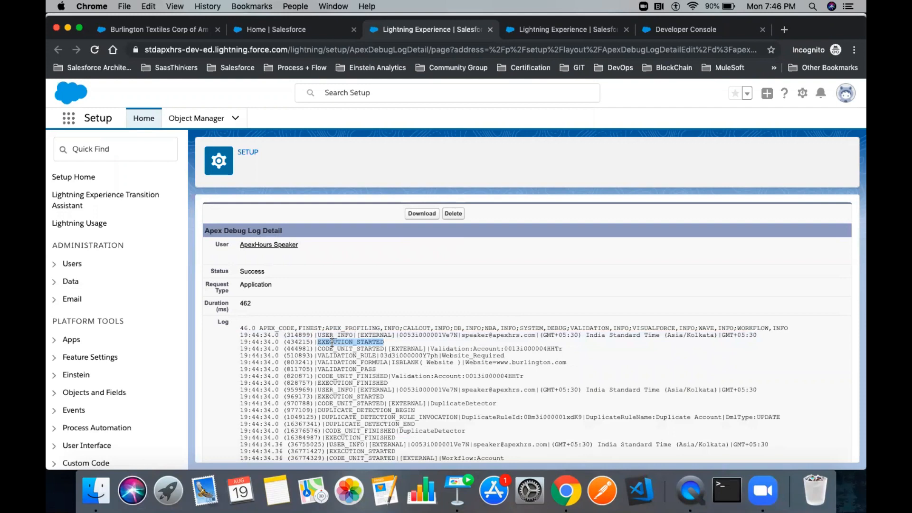
scroll(361, 332, "down", 1)
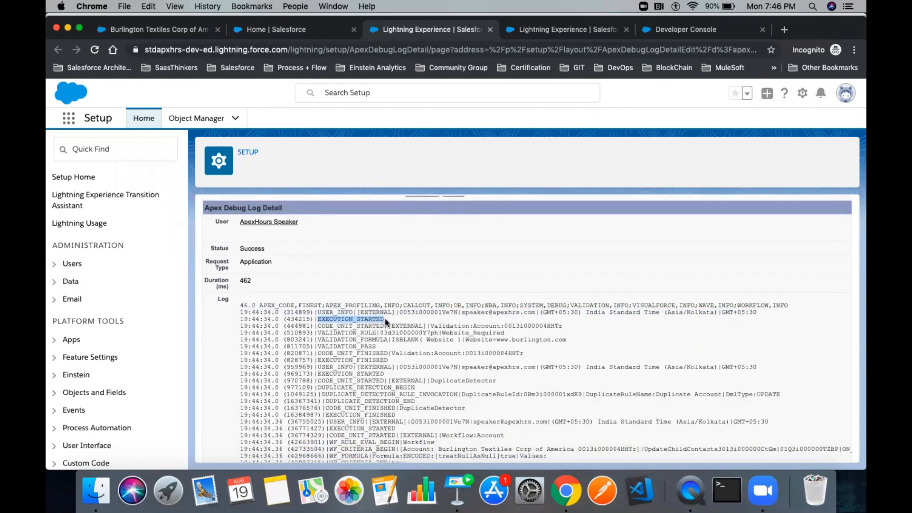
left_click_drag(385, 320, 318, 322)
scroll(318, 322, "down", 10)
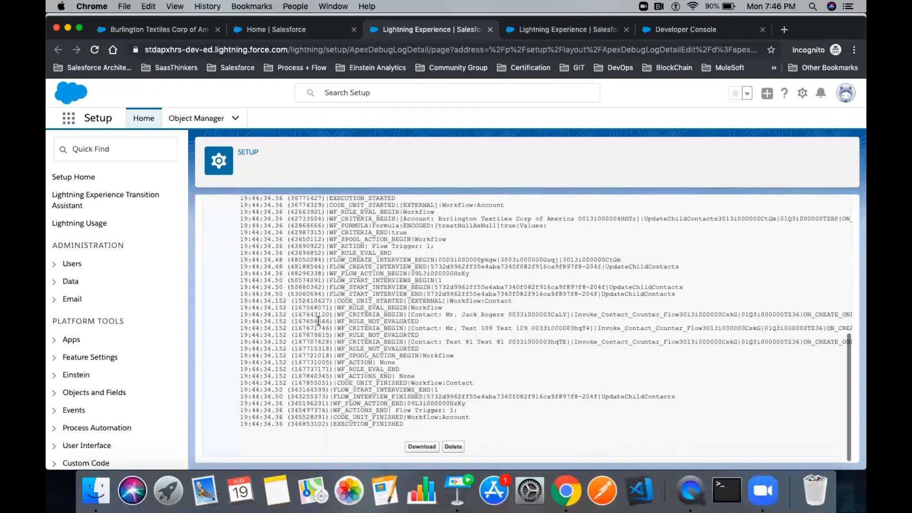
double_click(375, 422)
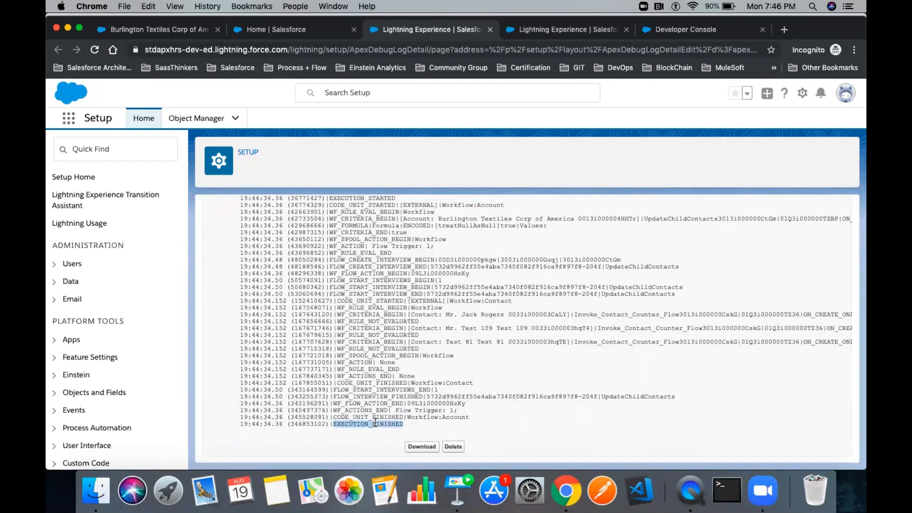
scroll(328, 246, "up", 7)
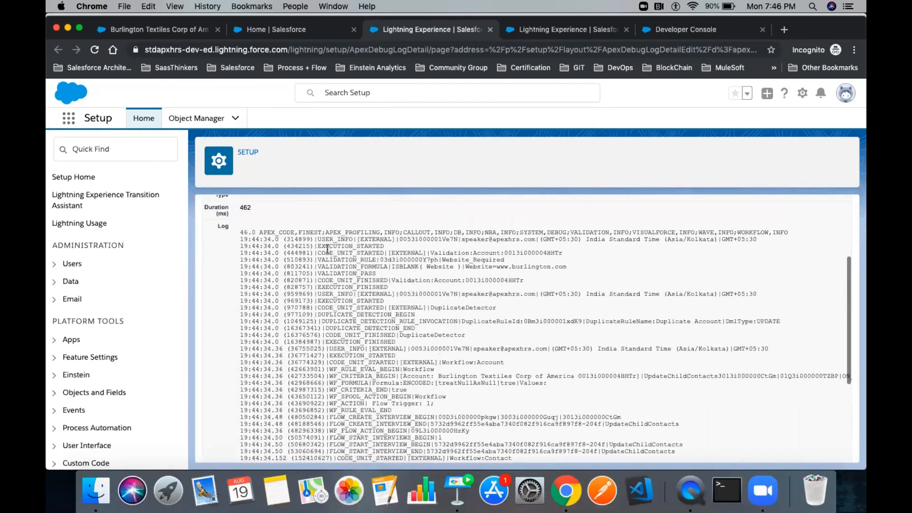
double_click(327, 246)
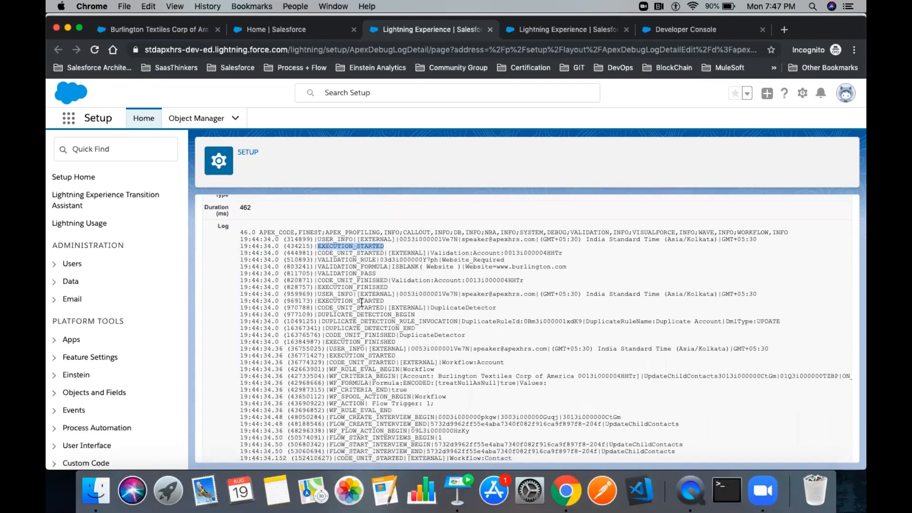
double_click(333, 253)
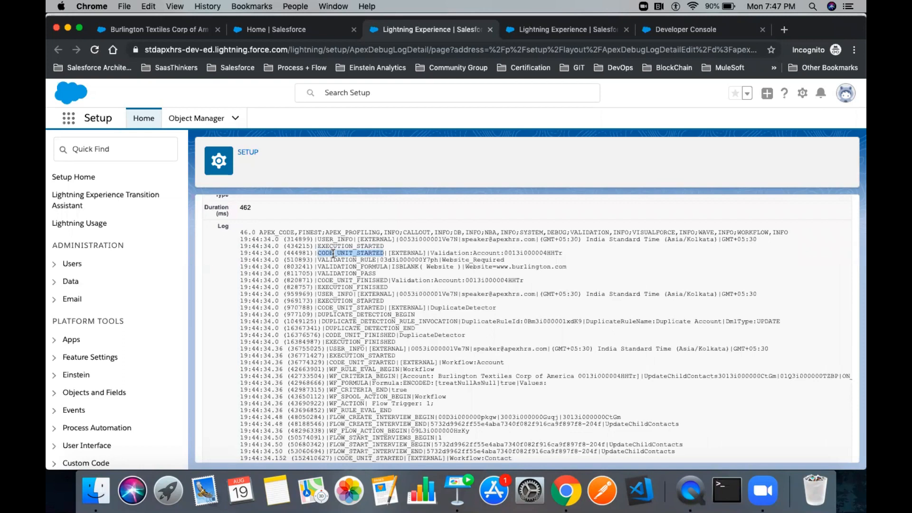
double_click(405, 252)
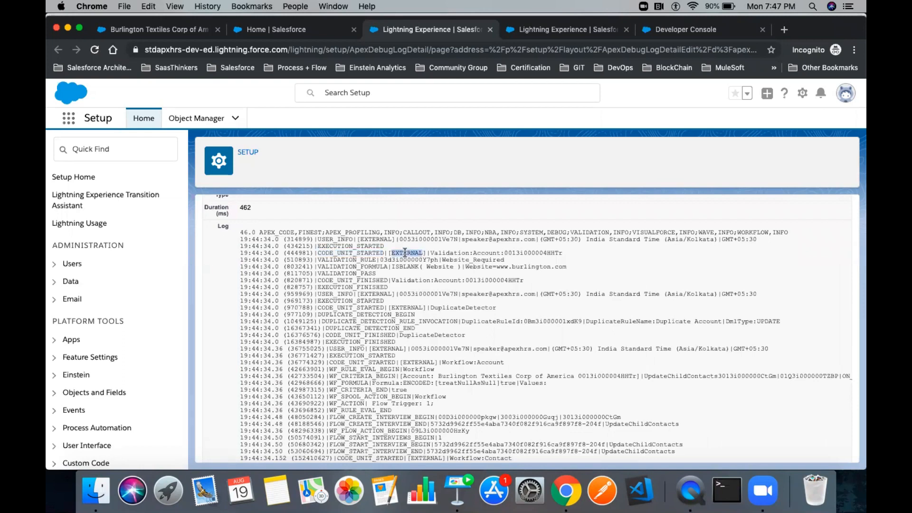
double_click(450, 253)
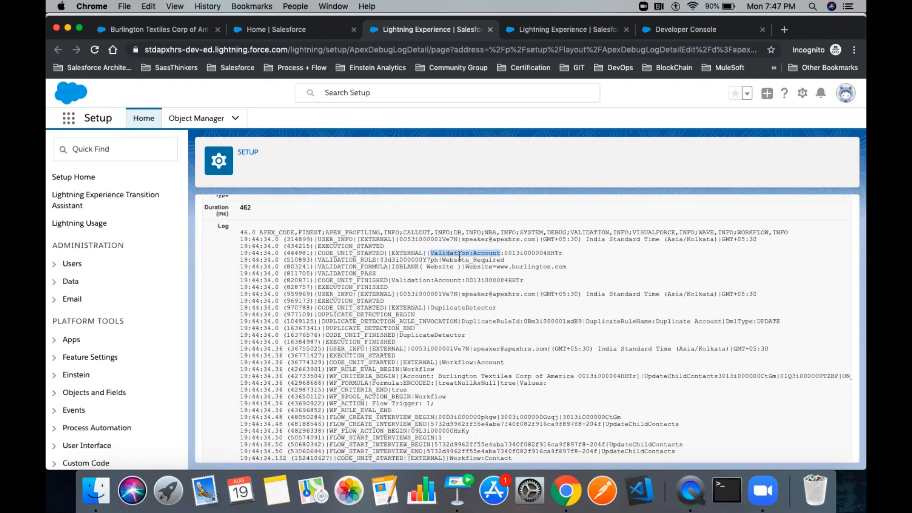
double_click(523, 253)
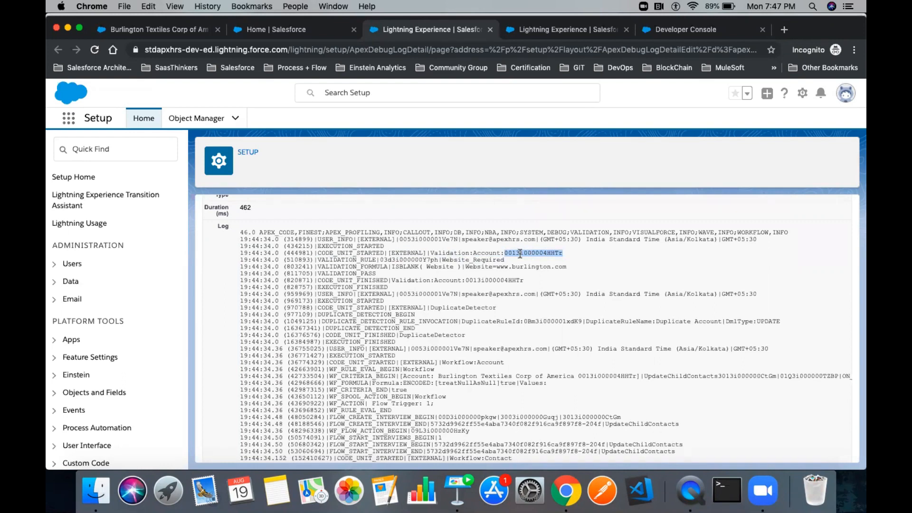
left_click_drag(441, 259, 510, 261)
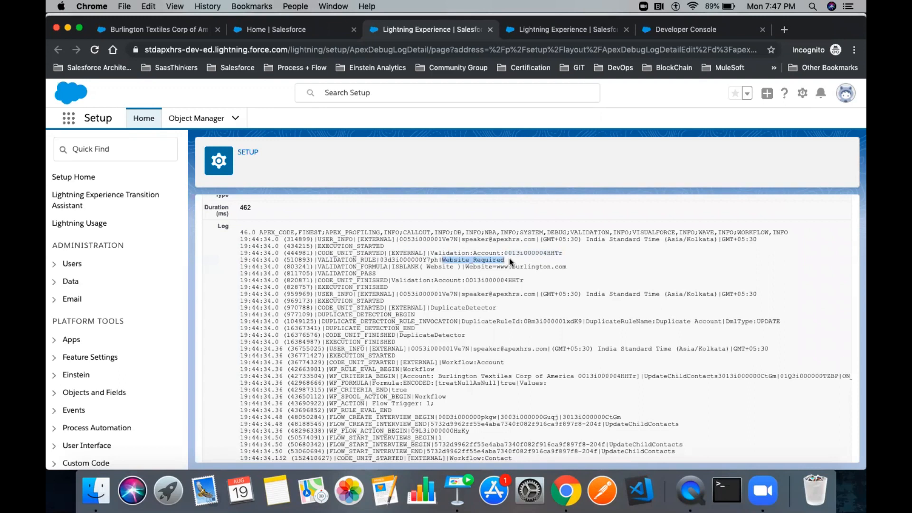
double_click(479, 267)
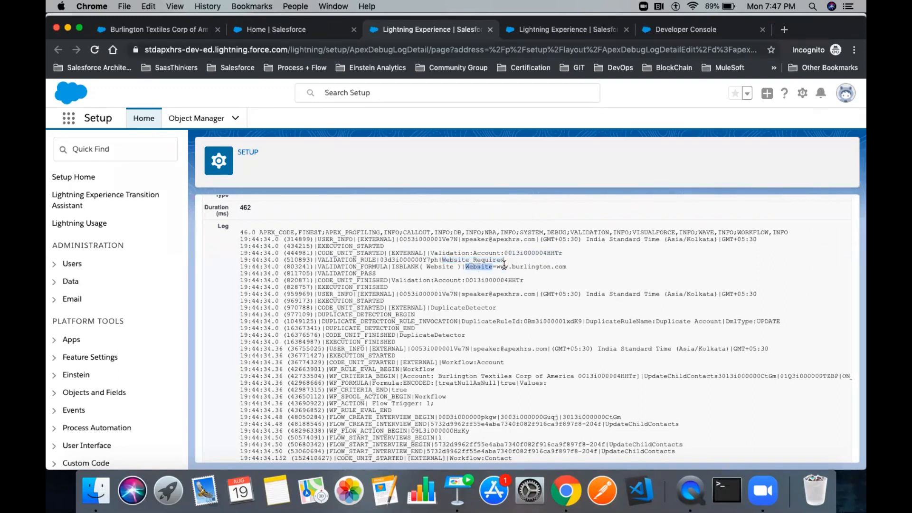
left_click_drag(497, 267, 568, 267)
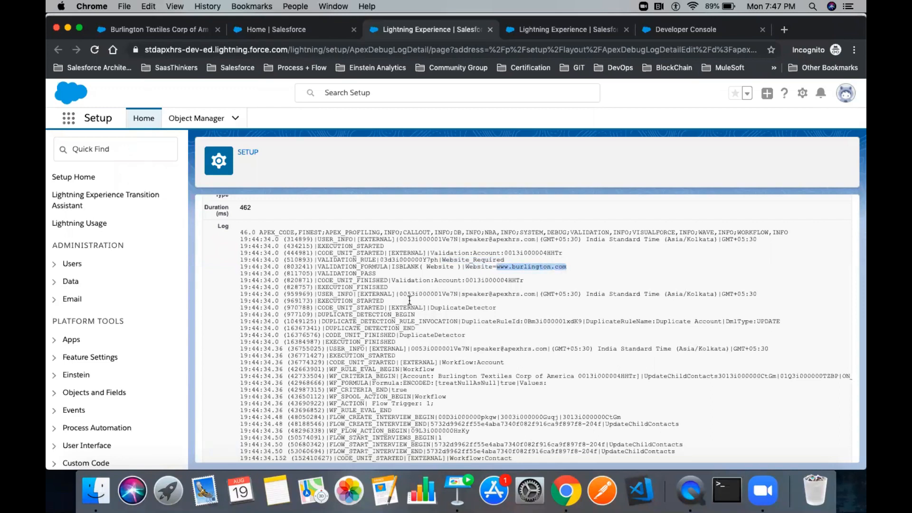
double_click(330, 273)
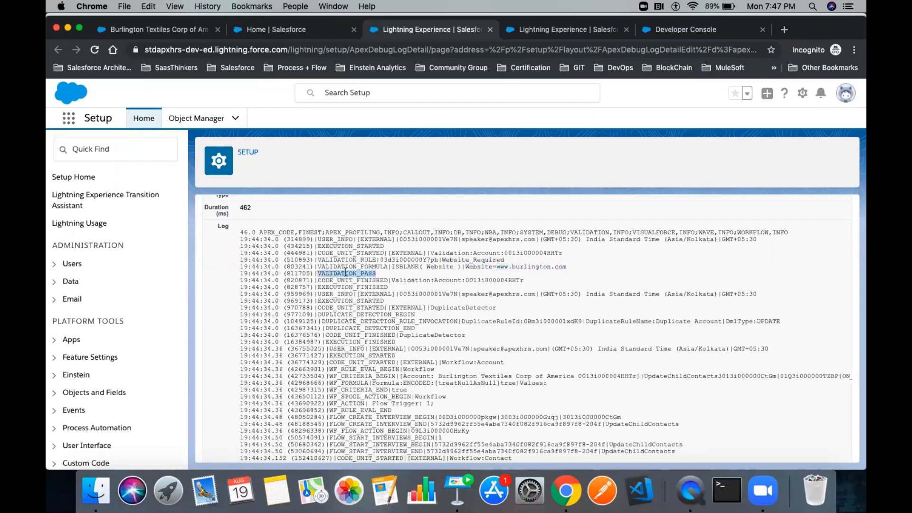
left_click_drag(380, 272, 319, 274)
double_click(331, 273)
double_click(342, 281)
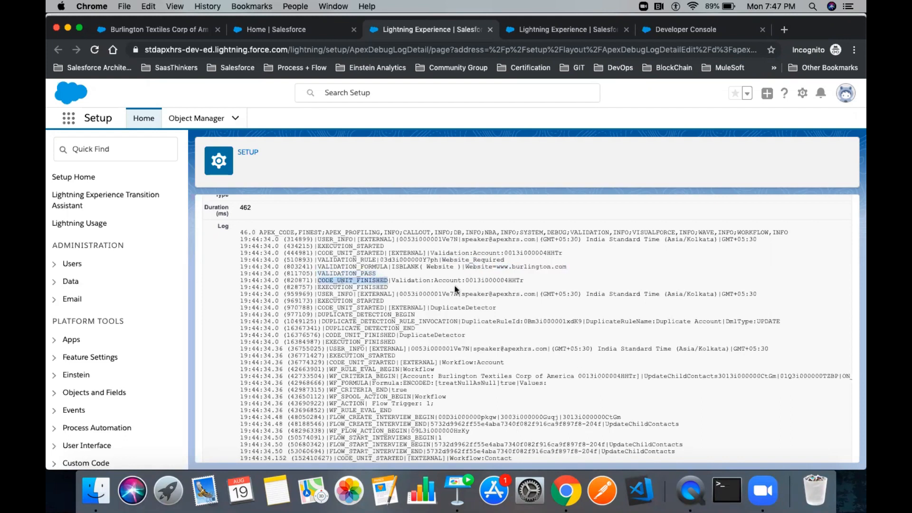
left_click_drag(524, 281, 393, 284)
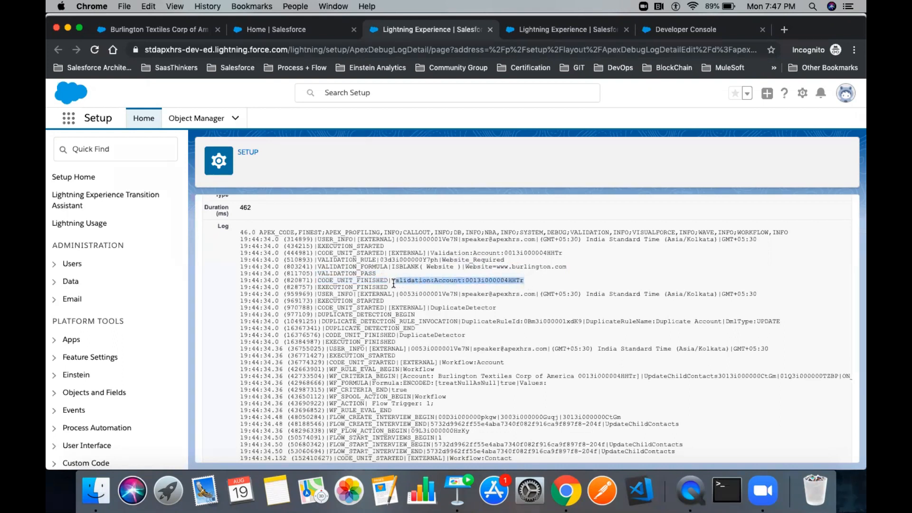
double_click(357, 274)
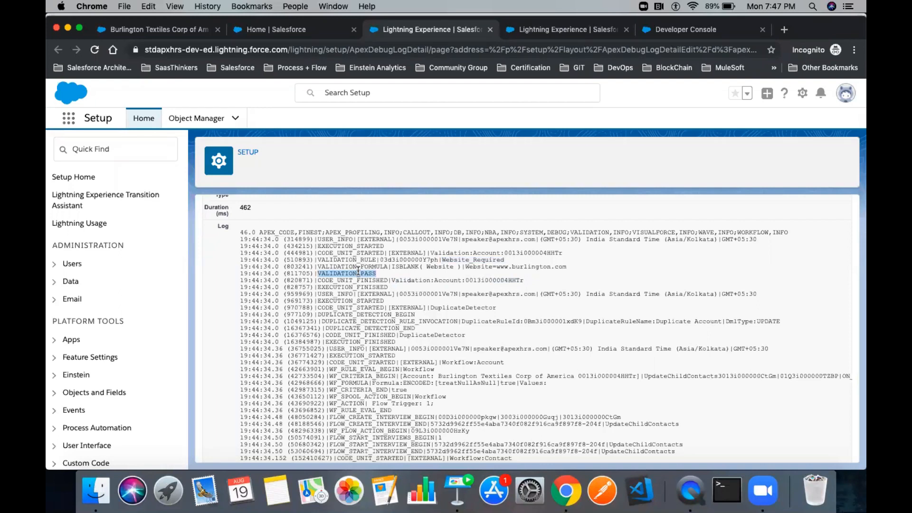
double_click(334, 294)
left_click_drag(461, 294, 532, 294)
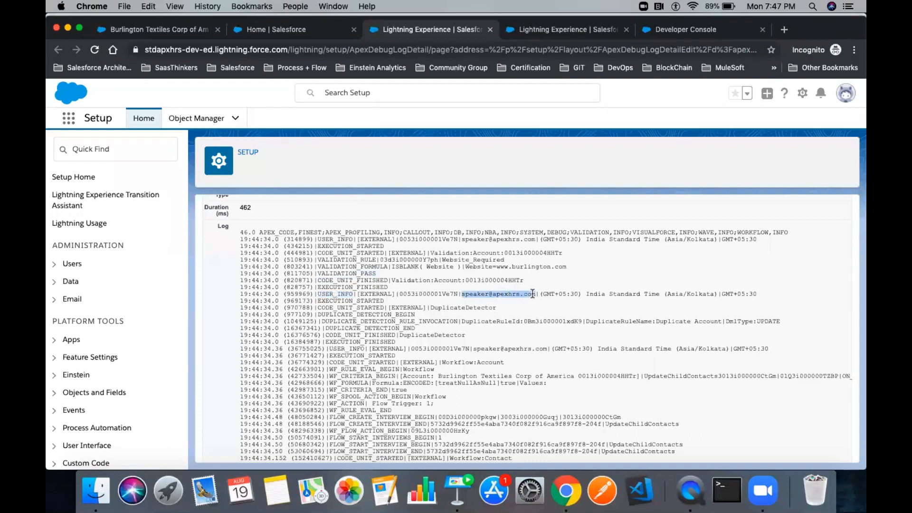
double_click(421, 295)
left_click_drag(540, 293, 715, 294)
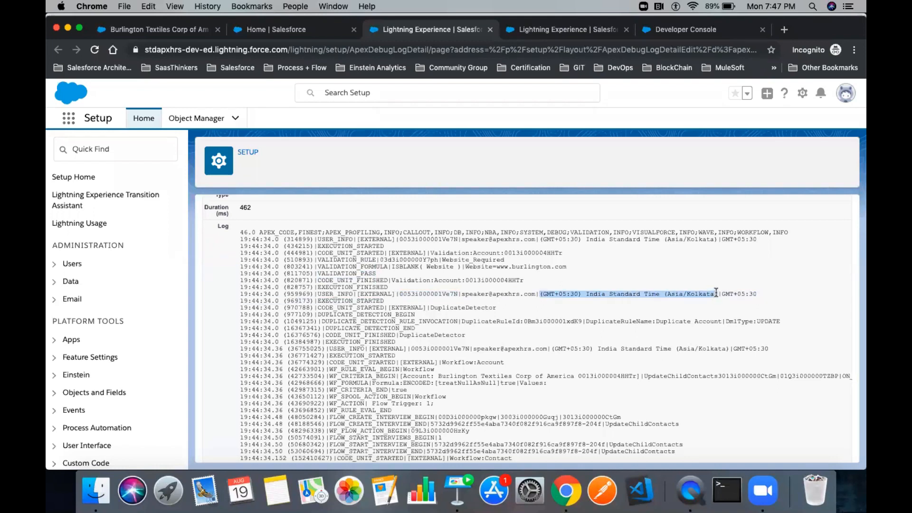
scroll(455, 269, "down", 3)
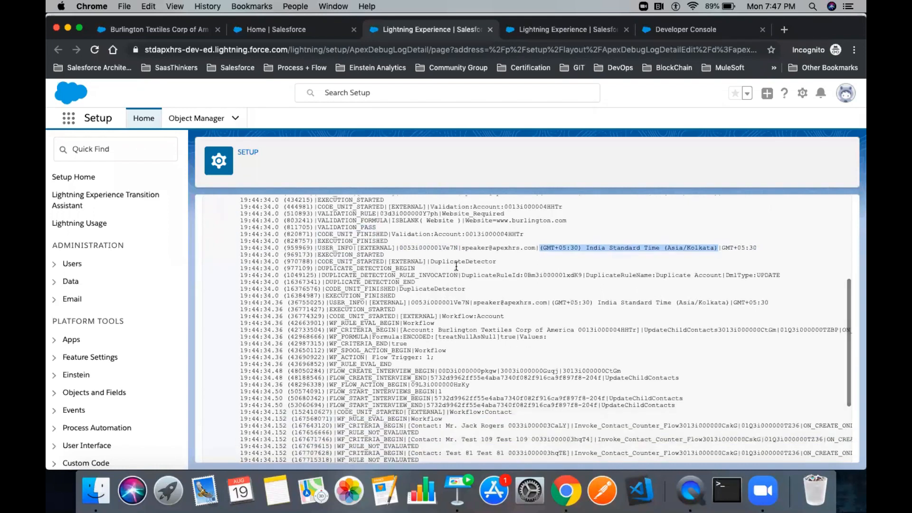
double_click(455, 261)
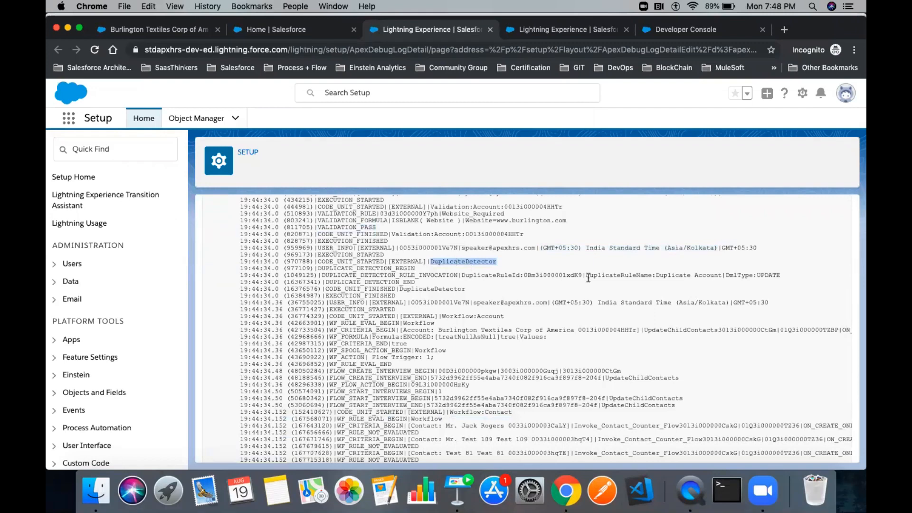
double_click(660, 277)
left_click_drag(703, 277, 720, 276)
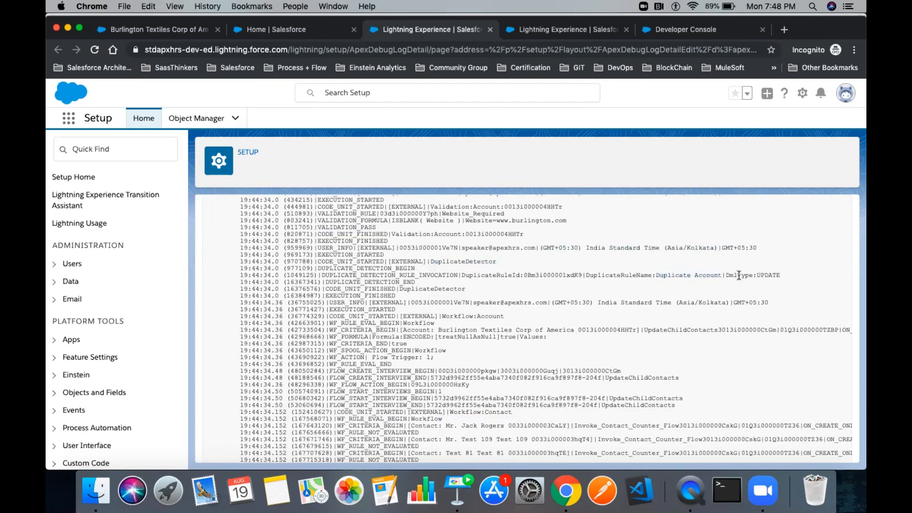
double_click(739, 277)
scroll(594, 295, "down", 2)
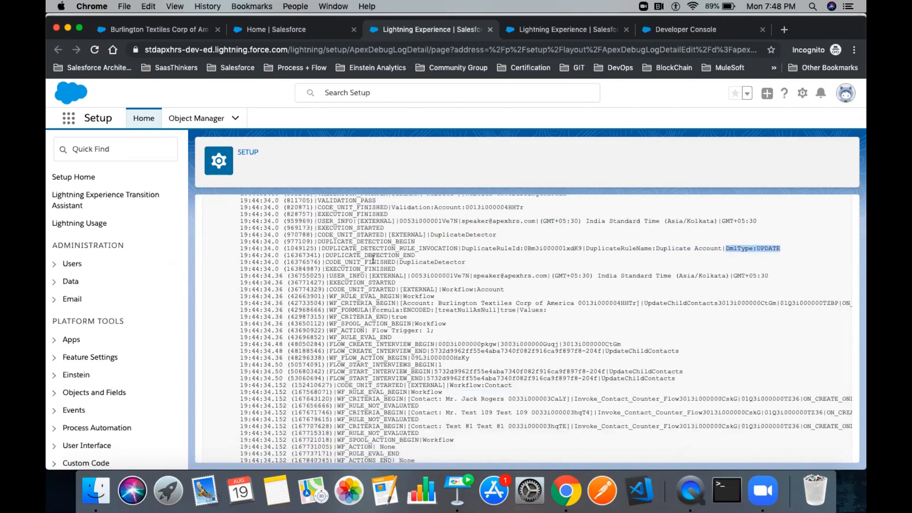
left_click_drag(465, 262, 323, 252)
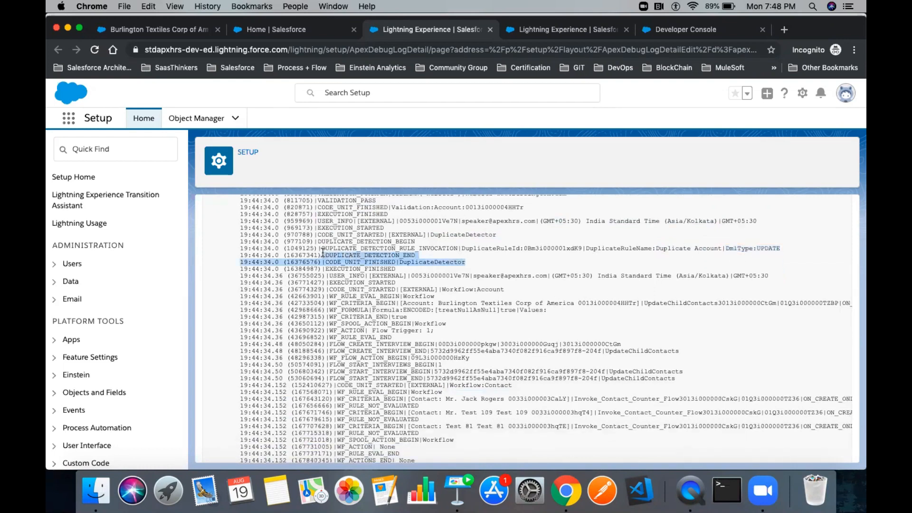
scroll(408, 306, "down", 3)
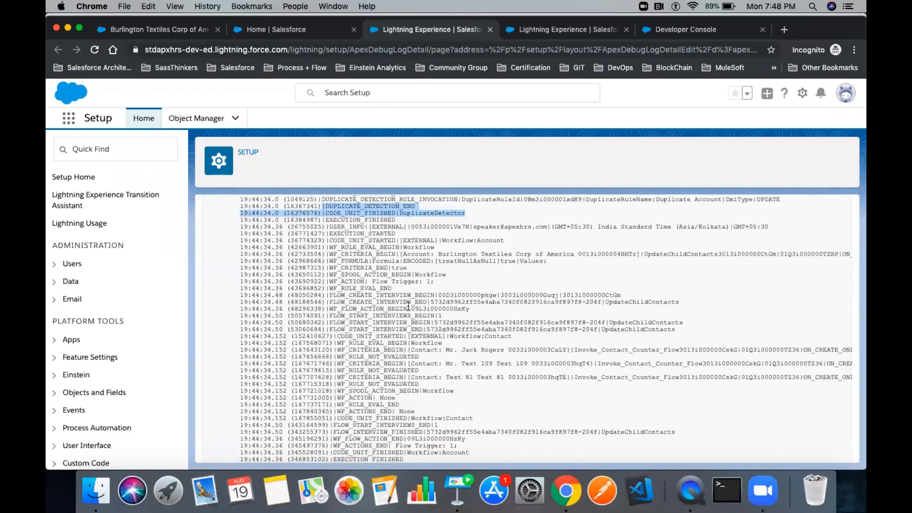
scroll(409, 306, "down", 3)
scroll(409, 306, "up", 3)
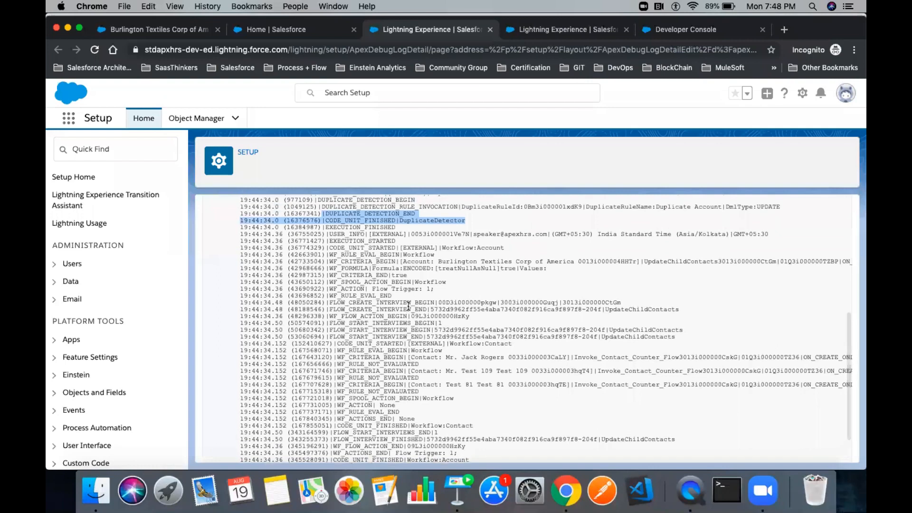
left_click_drag(443, 246, 508, 247)
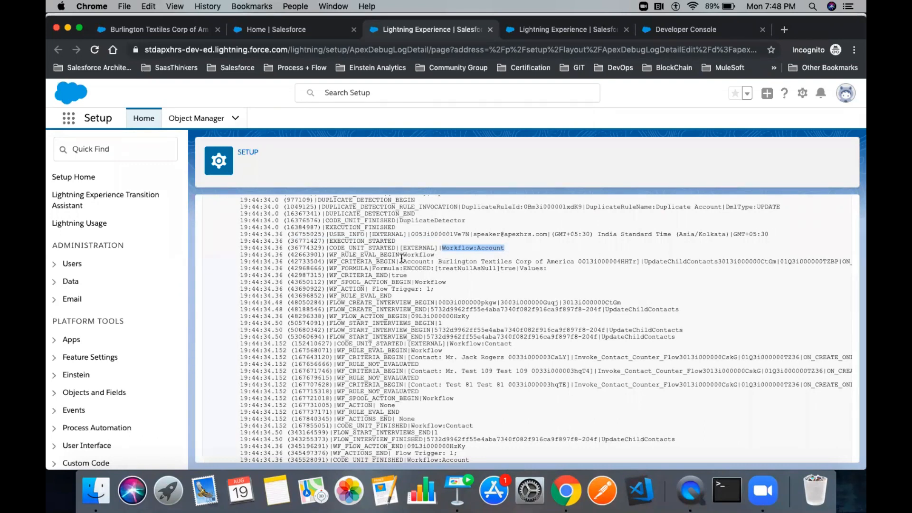
double_click(363, 261)
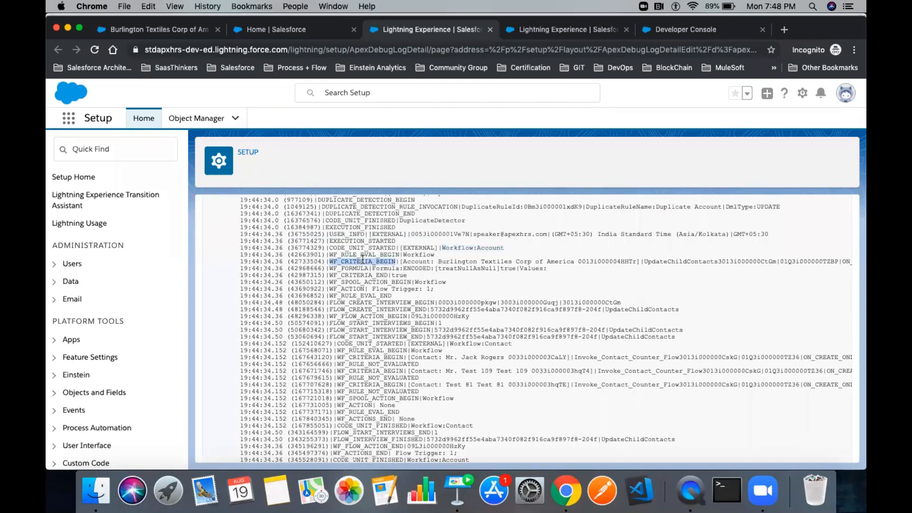
left_click_drag(438, 261, 556, 261)
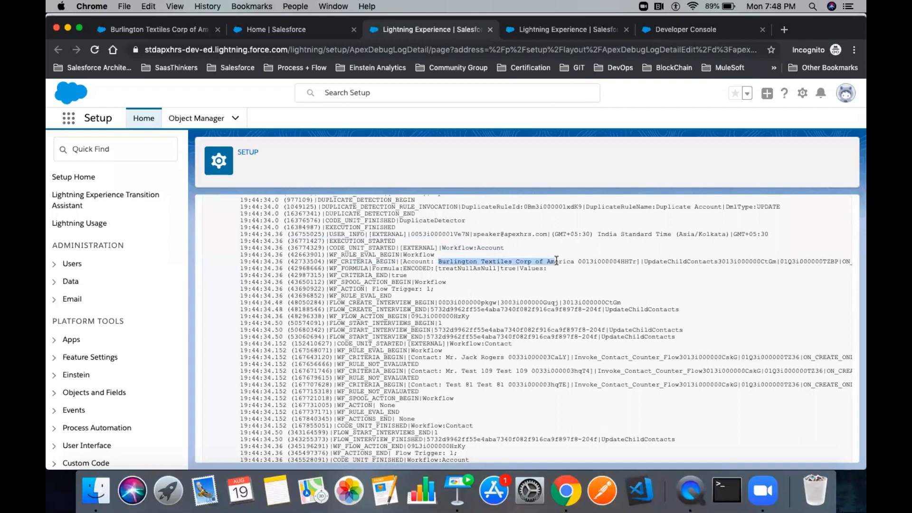
double_click(670, 260)
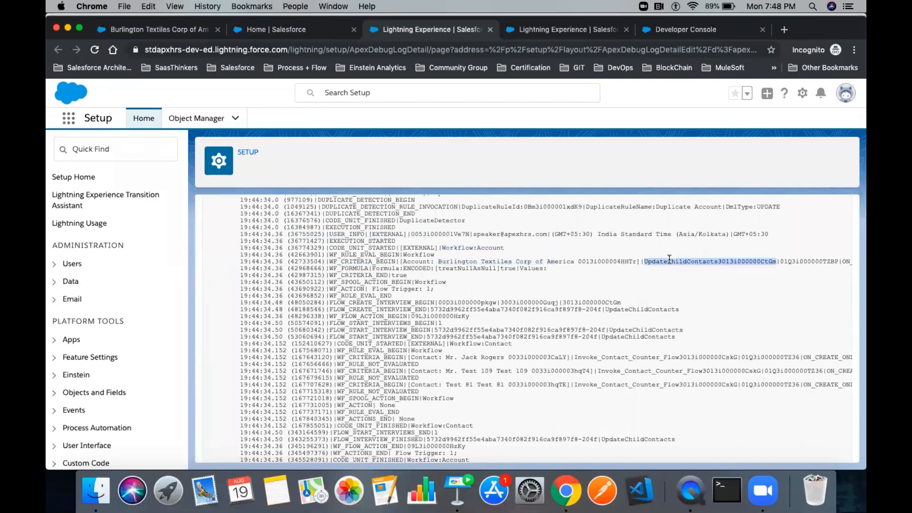
scroll(670, 258, "right", 5)
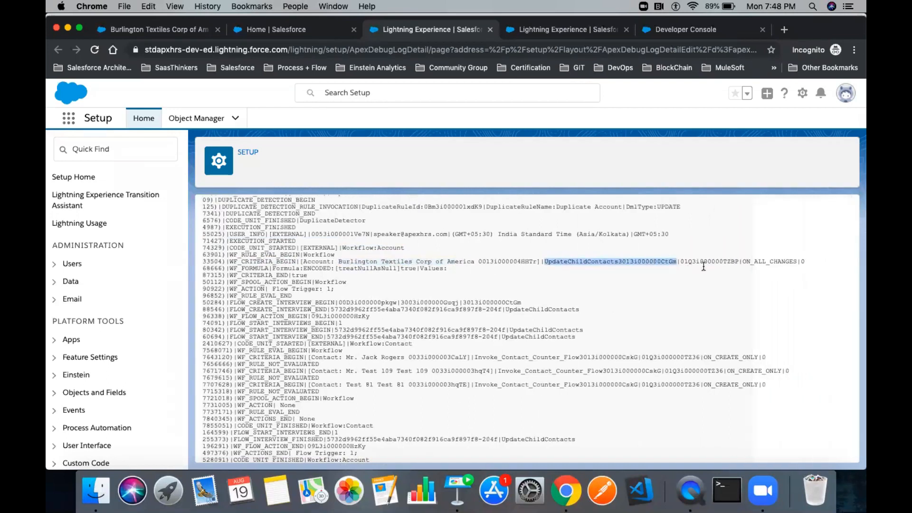
double_click(703, 262)
scroll(472, 283, "down", 2)
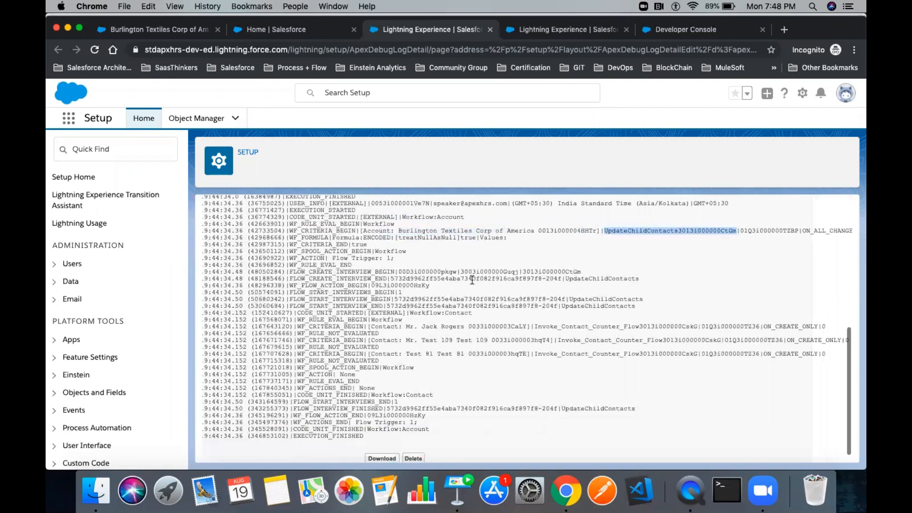
scroll(472, 284, "left", 2)
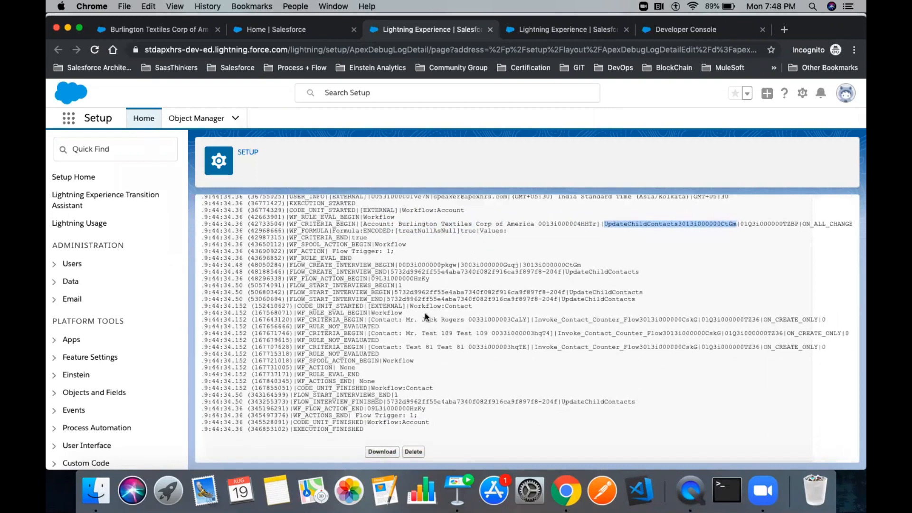
scroll(425, 312, "down", 1)
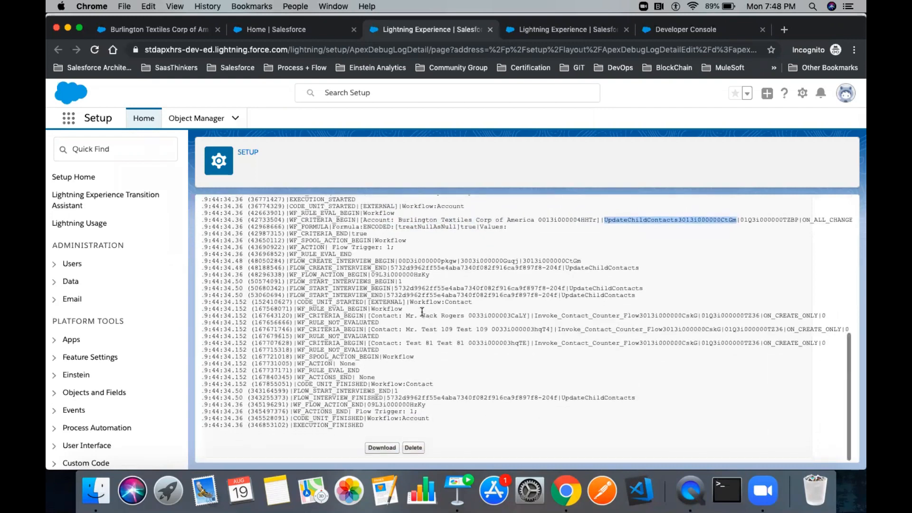
double_click(342, 314)
double_click(387, 308)
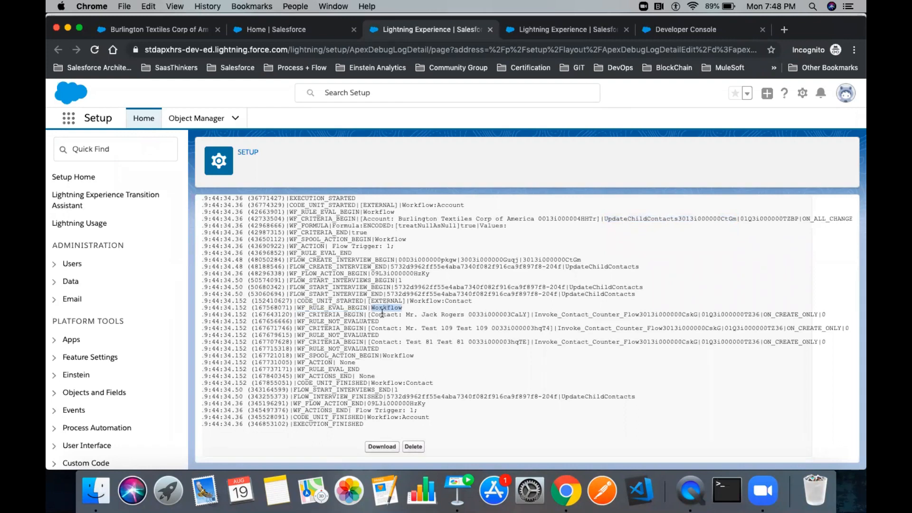
left_click_drag(372, 314, 825, 310)
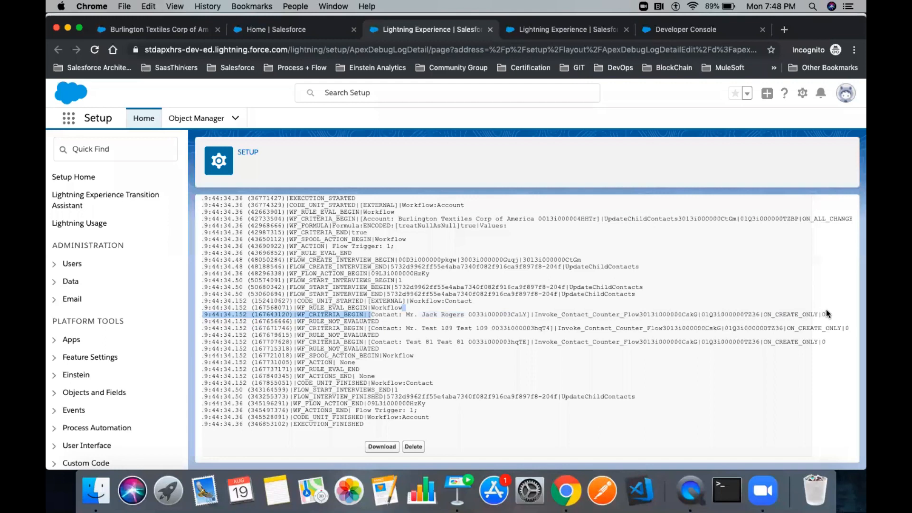
left_click_drag(405, 328, 487, 327)
left_click_drag(406, 342, 422, 341)
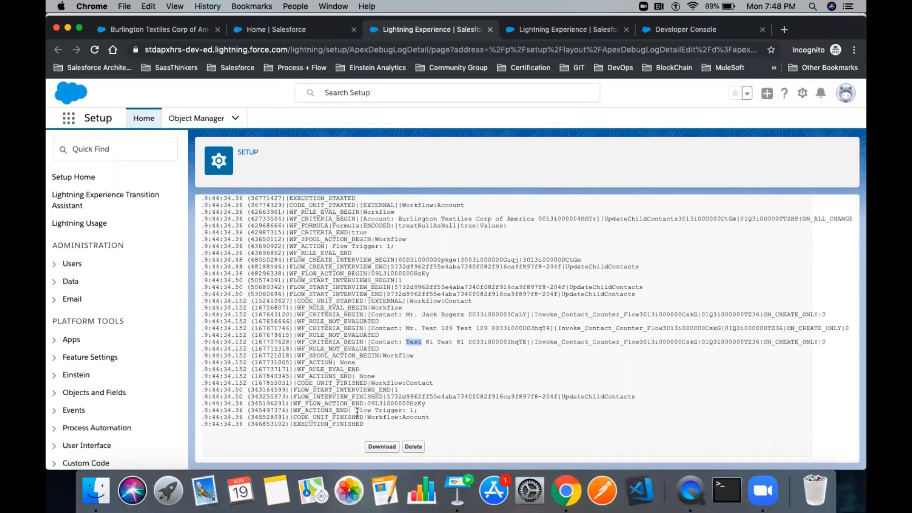
left_click(367, 412)
left_click_drag(356, 411, 411, 411)
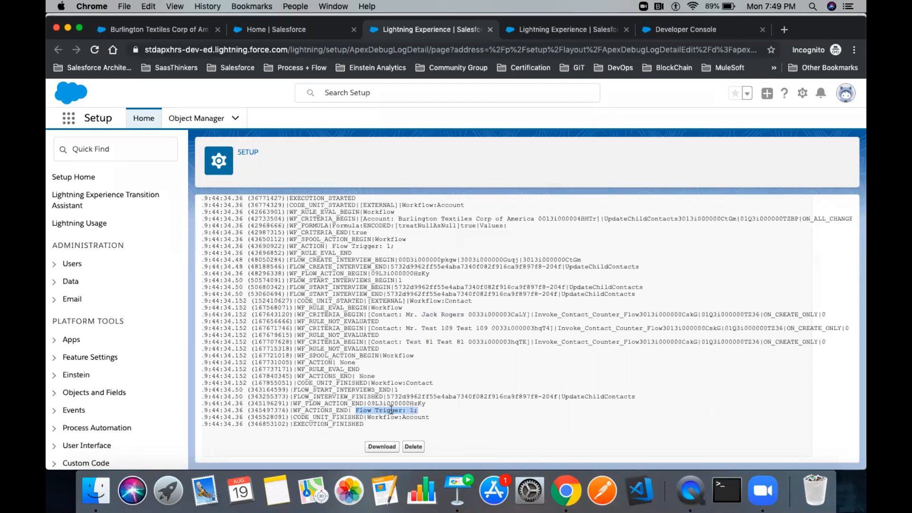
double_click(334, 239)
double_click(388, 239)
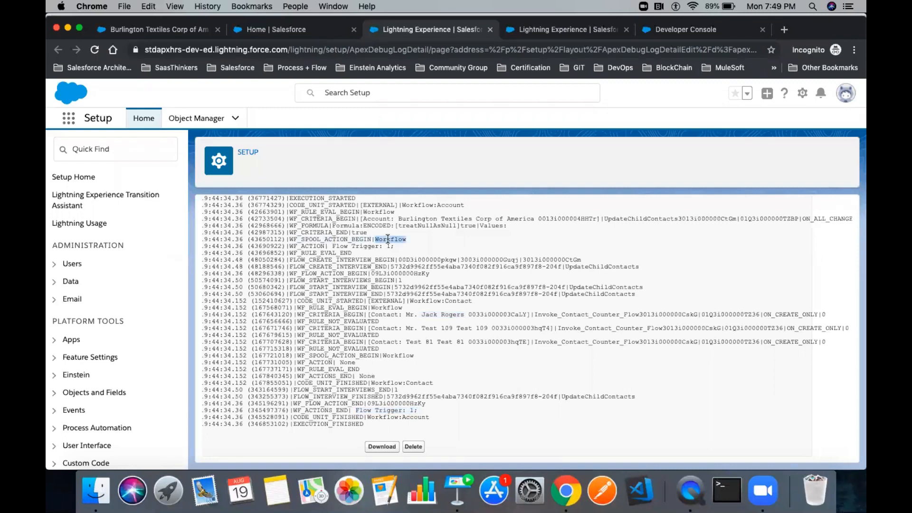
double_click(402, 250)
left_click(402, 249)
- Search the log for 'Flow' and highlight the Workflow and Trigger words on the spool action lines
double_click(388, 240)
key("cmd+f")
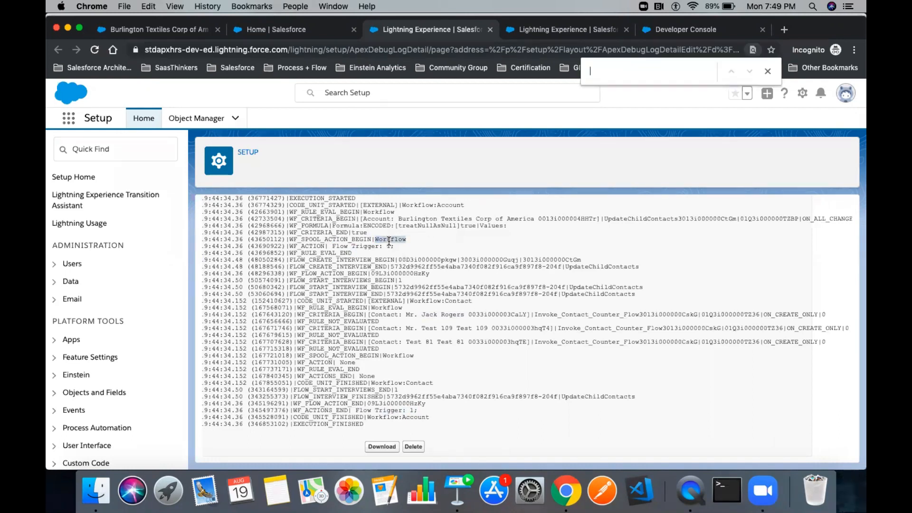
type("Flow")
key("BackSpace")
key("BackSpace")
key("BackSpace")
key("BackSpace")
double_click(388, 240)
left_click_drag(352, 246, 373, 247)
double_click(390, 240)
- Scroll through the log once more, then advance Keynote to the Email Logs slide
scroll(452, 347, "up", 5)
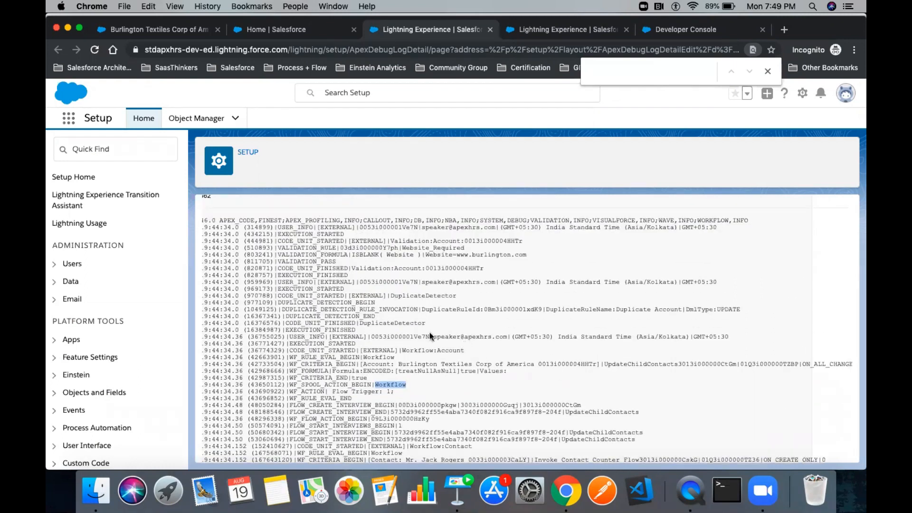
scroll(424, 327, "down", 5)
scroll(425, 328, "left", 2)
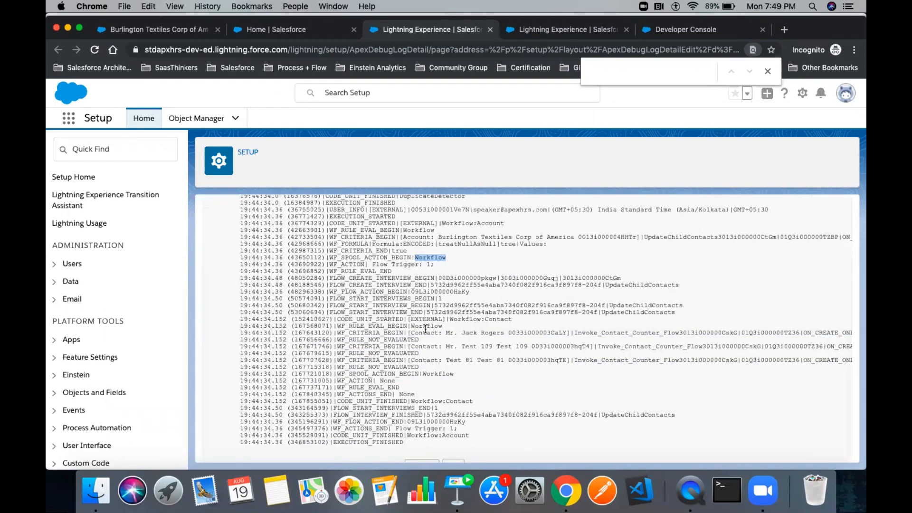
scroll(426, 328, "up", 10)
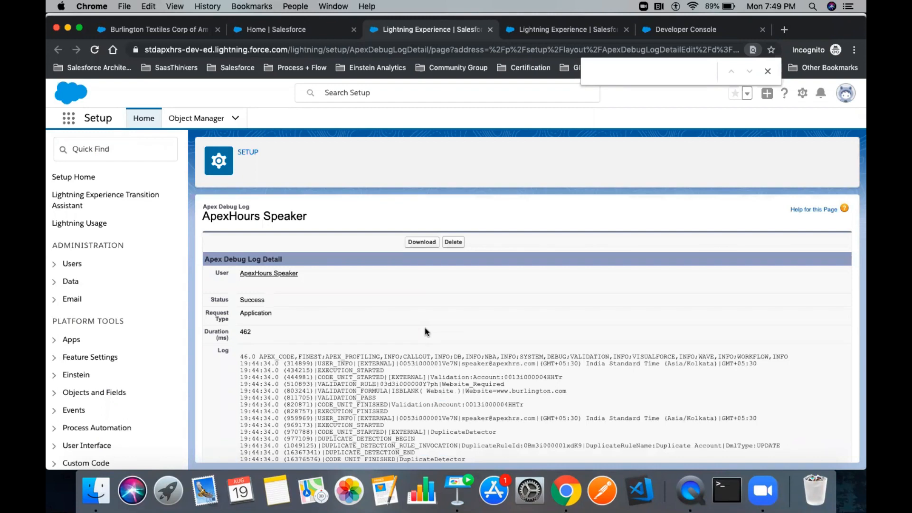
scroll(490, 323, "down", 10)
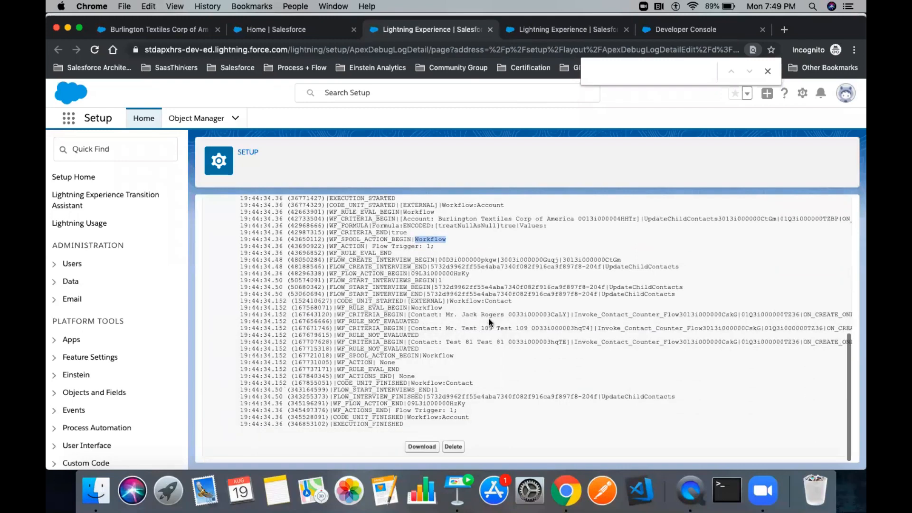
scroll(490, 322, "up", 10)
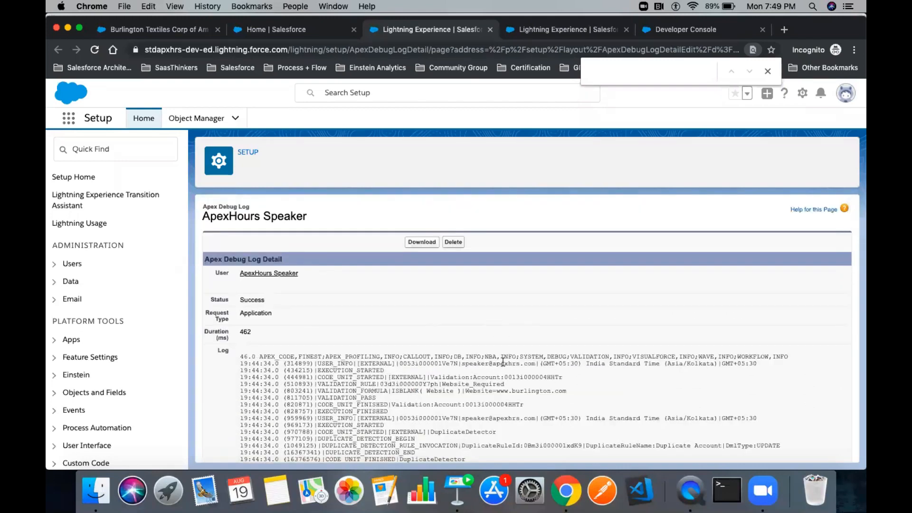
left_click(458, 489)
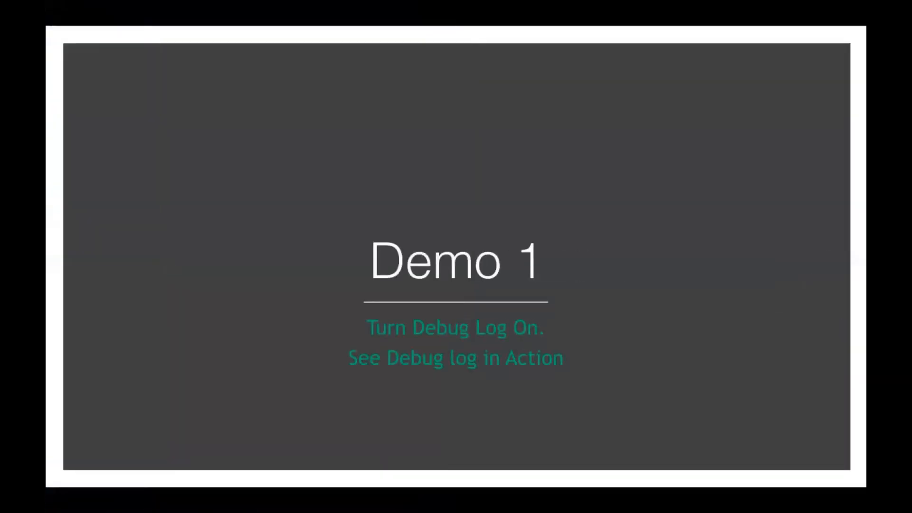
key("Right")
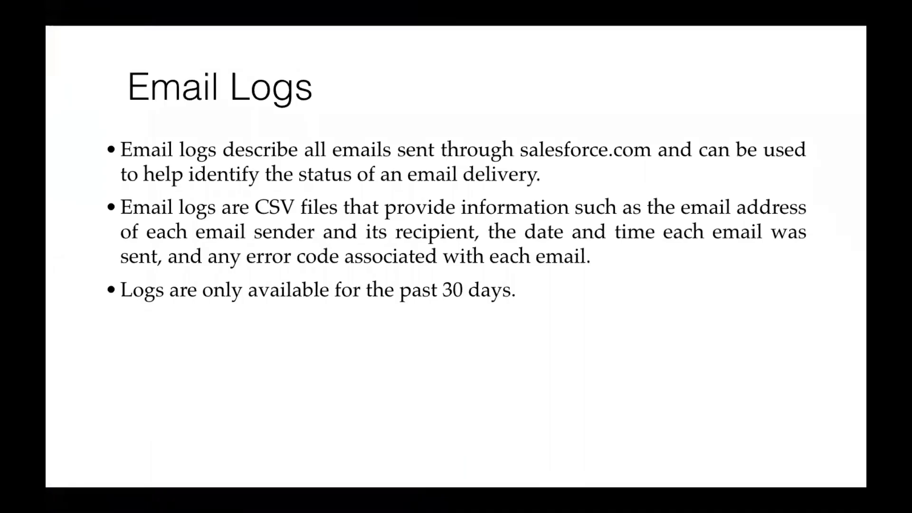
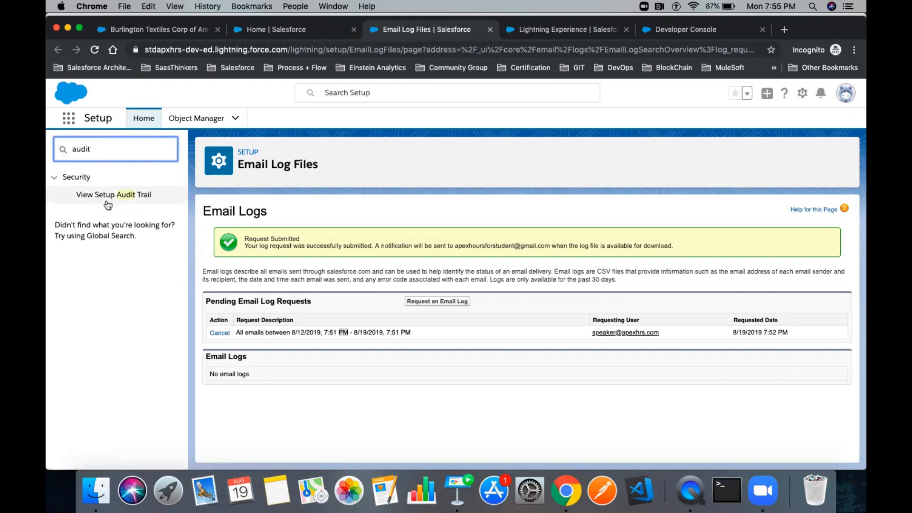
- Open View Setup Audit Trail from the 'audit' Quick Find results
left_click(107, 199)
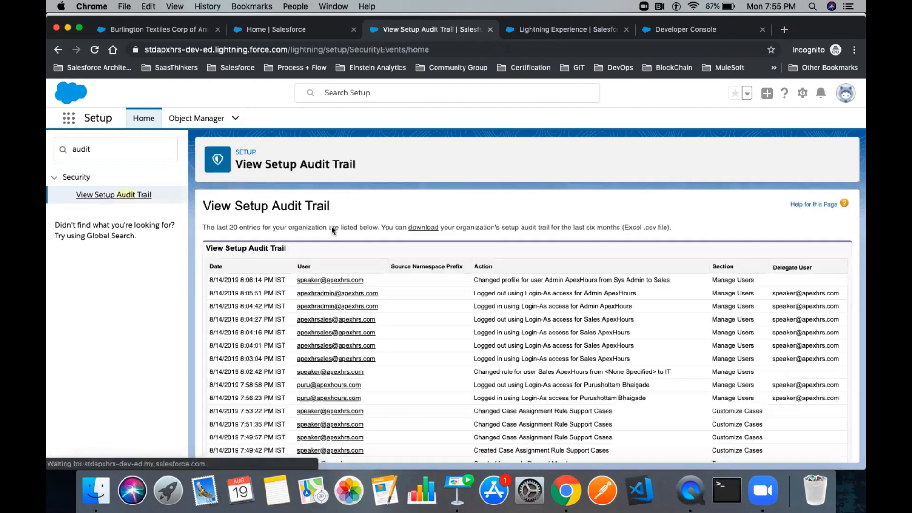
- Highlight row 2's logout action, its user and the word ApexHours in the audit trail
scroll(418, 297, "down", 5)
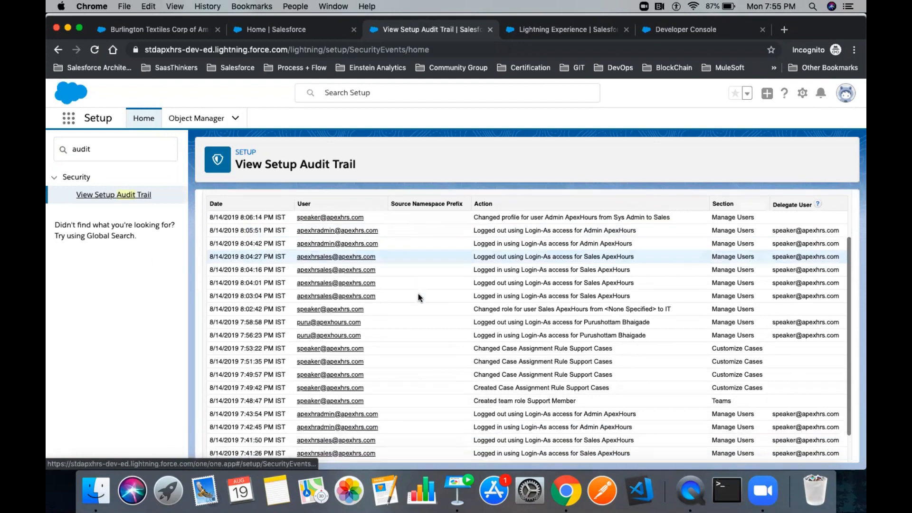
scroll(418, 293, "up", 5)
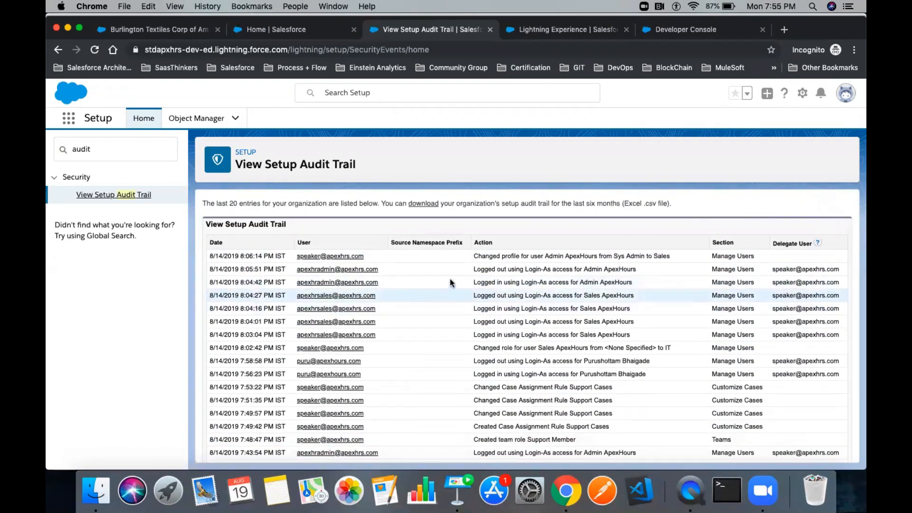
left_click_drag(471, 269, 636, 269)
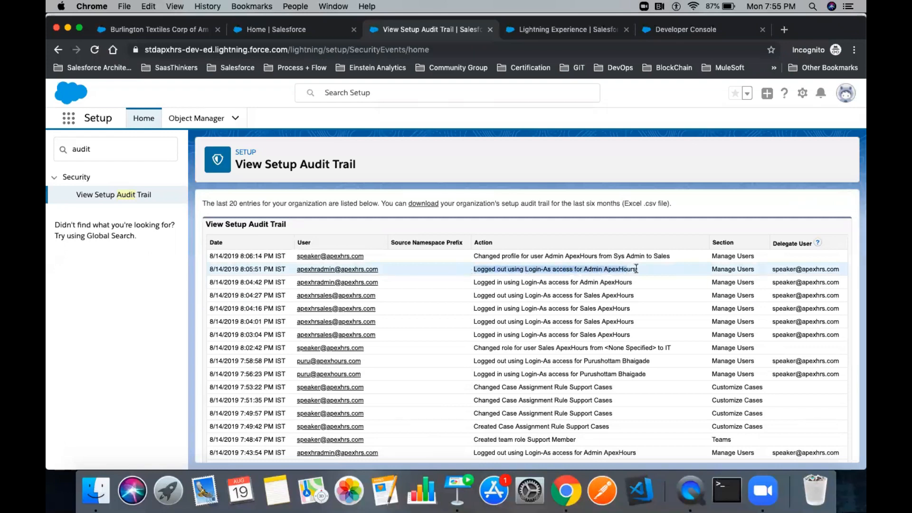
left_click(400, 266)
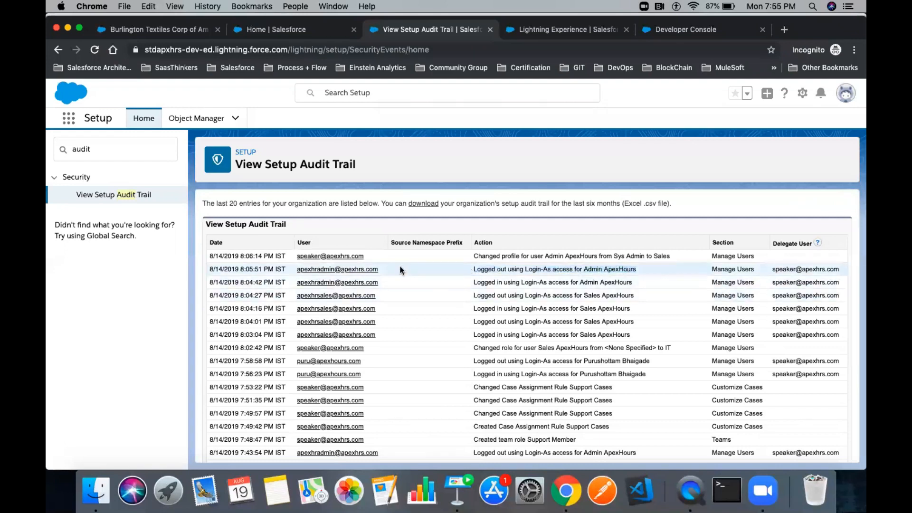
left_click_drag(298, 274, 291, 268)
left_click_drag(527, 268, 621, 269)
double_click(621, 269)
left_click(500, 256)
- Highlight row 1's Sales profile change and the Changed Case Assignment Rule Support Cases entry
left_click_drag(501, 256, 605, 250)
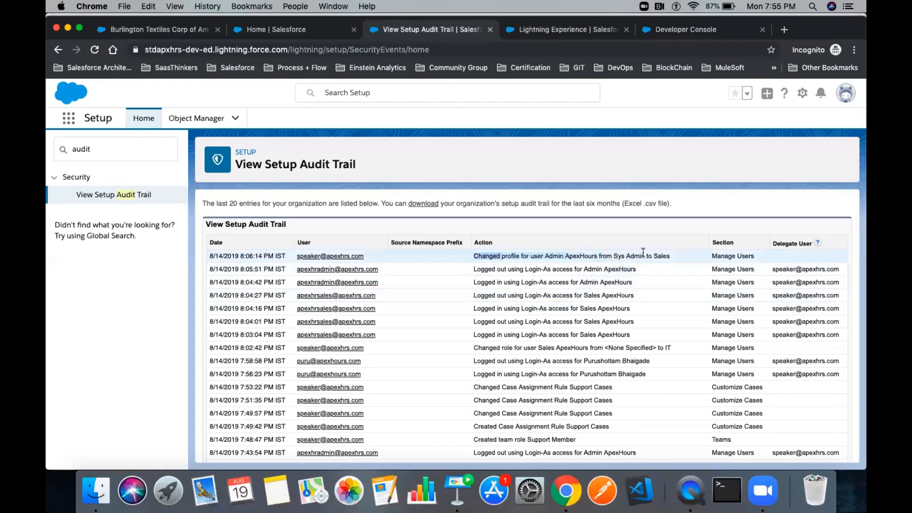
double_click(659, 255)
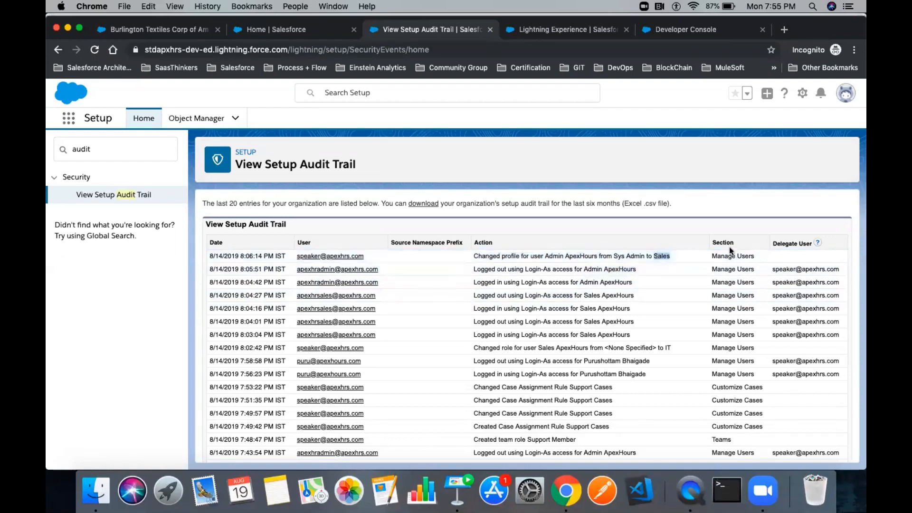
scroll(732, 323, "down", 2)
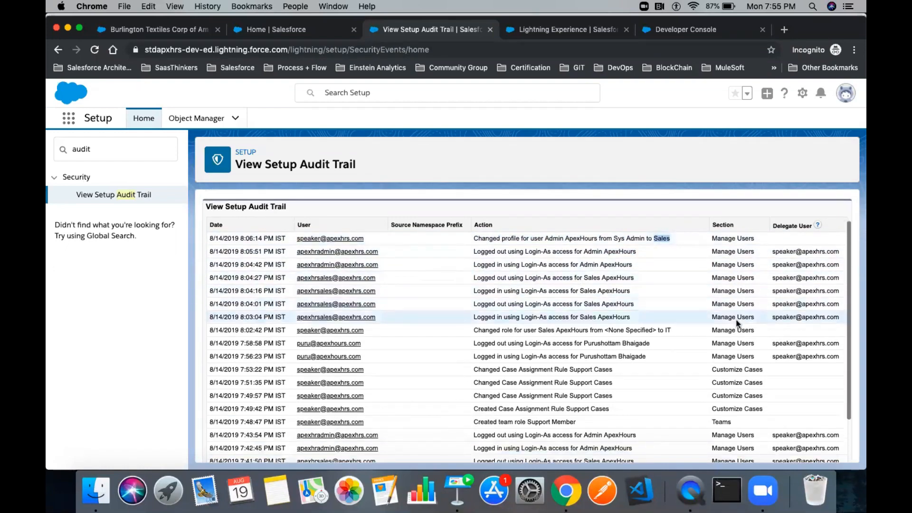
scroll(605, 322, "down", 3)
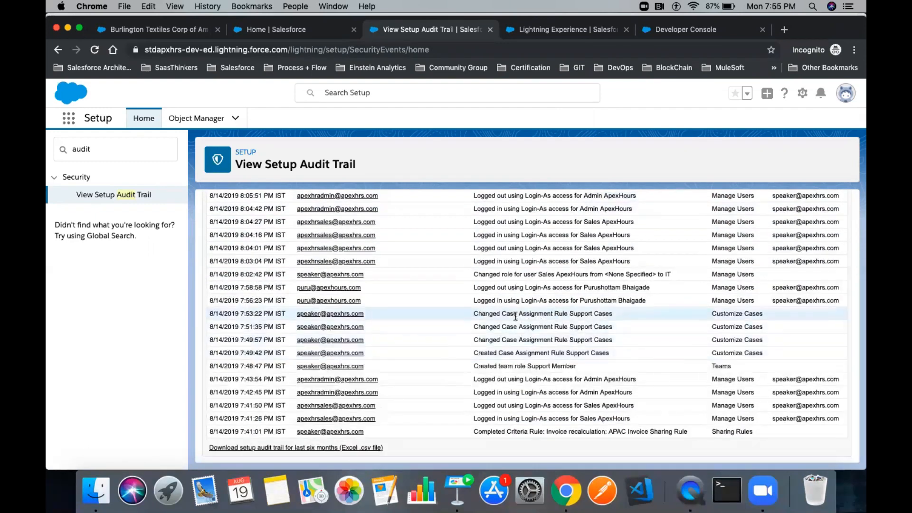
left_click_drag(470, 315, 613, 312)
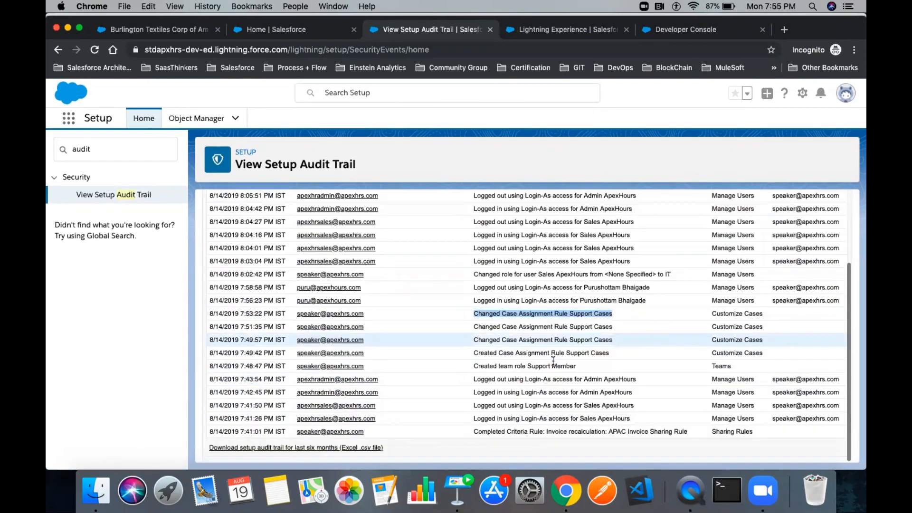
- Save the six-month setup audit trail CSV to the Desktop and open it
left_click(308, 448)
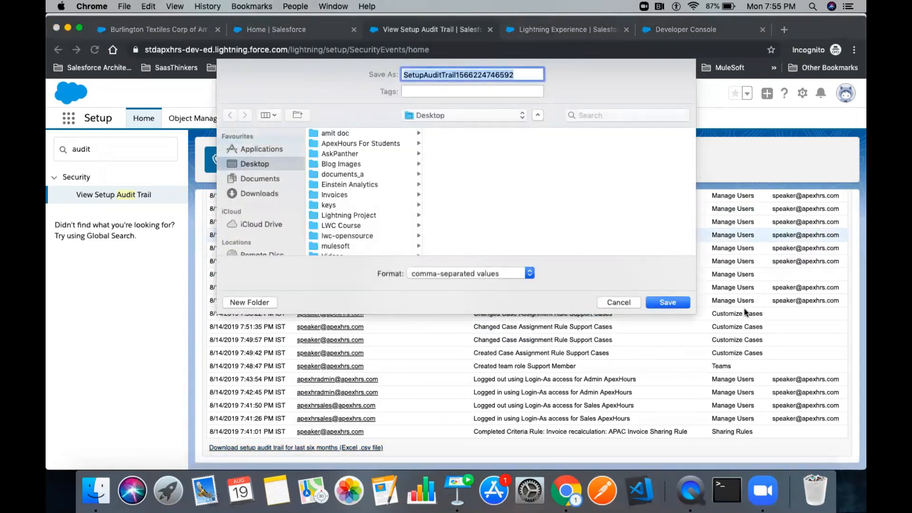
left_click(663, 301)
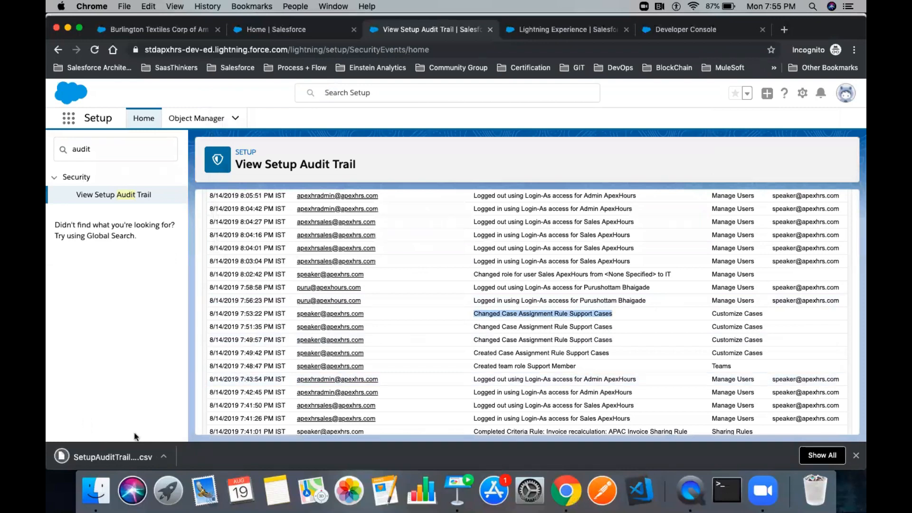
left_click(117, 456)
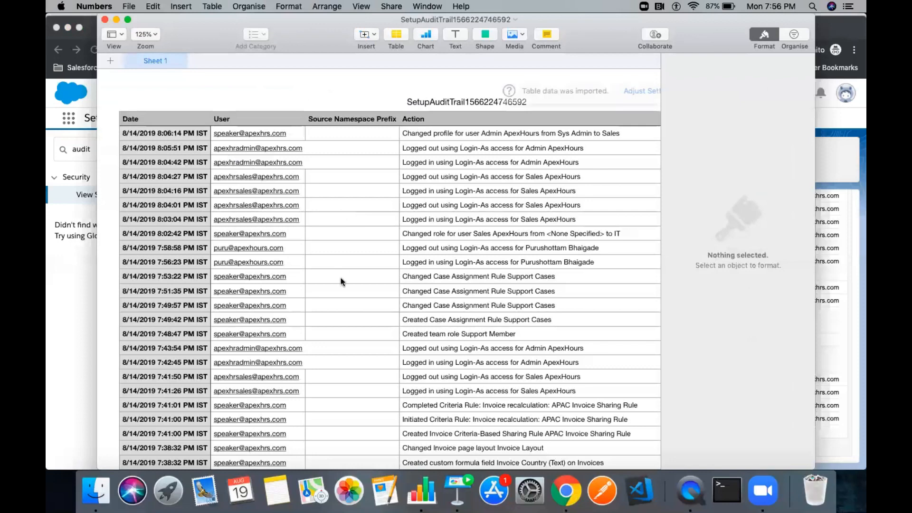
- Review the imported audit trail full screen, inspecting rows 645–646 (Automated Process, Password changed)
scroll(340, 277, "down", 3)
scroll(341, 278, "up", 3)
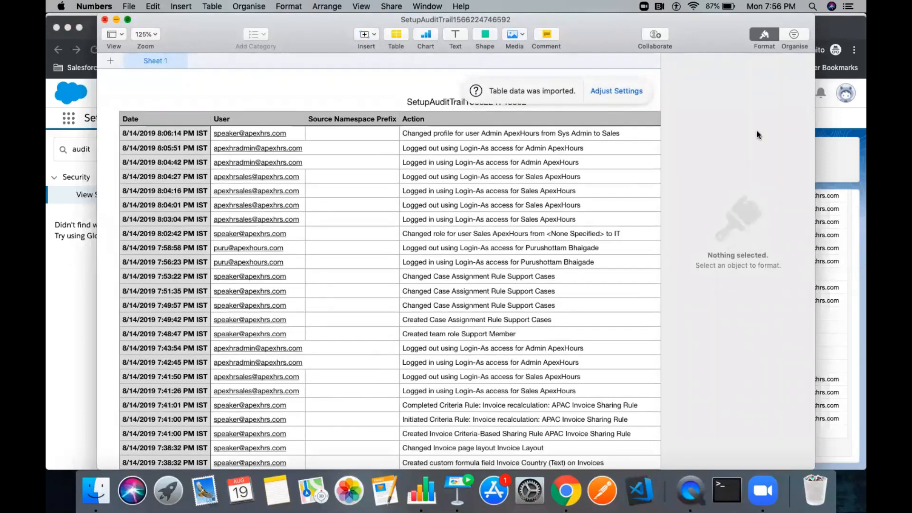
key("ctrl+super+f")
scroll(475, 270, "down", 3)
scroll(475, 269, "down", 20)
scroll(476, 191, "down", 20)
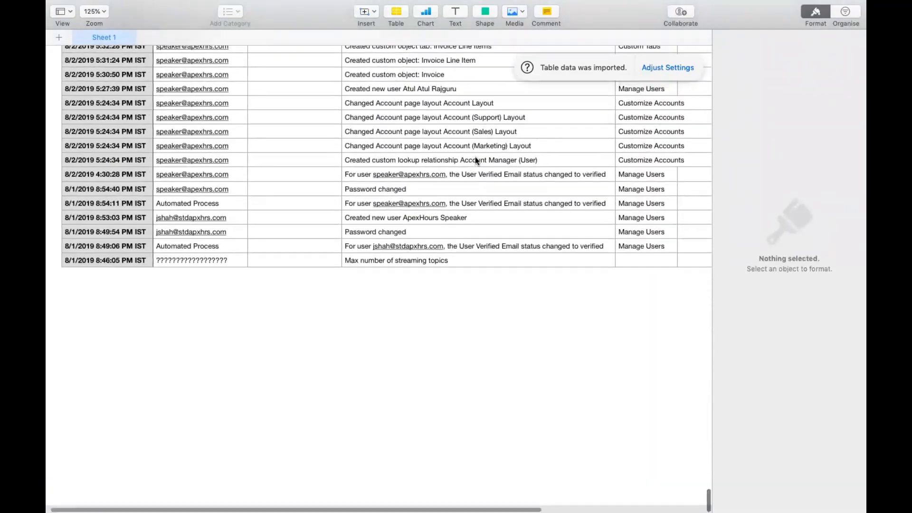
scroll(475, 161, "up", 5)
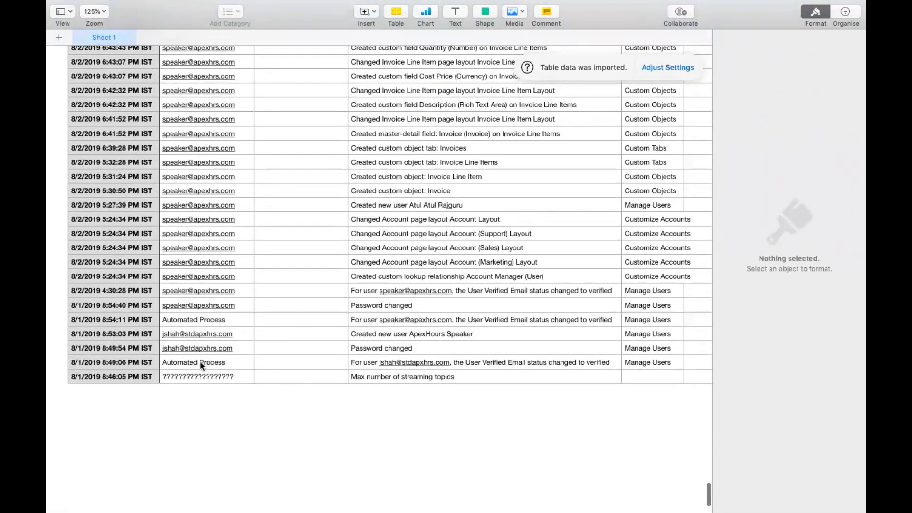
left_click(201, 363)
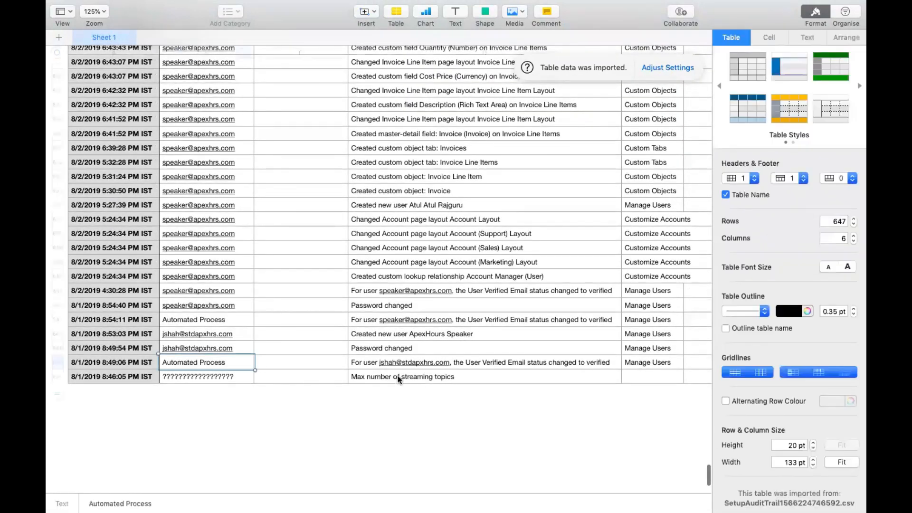
left_click(354, 364)
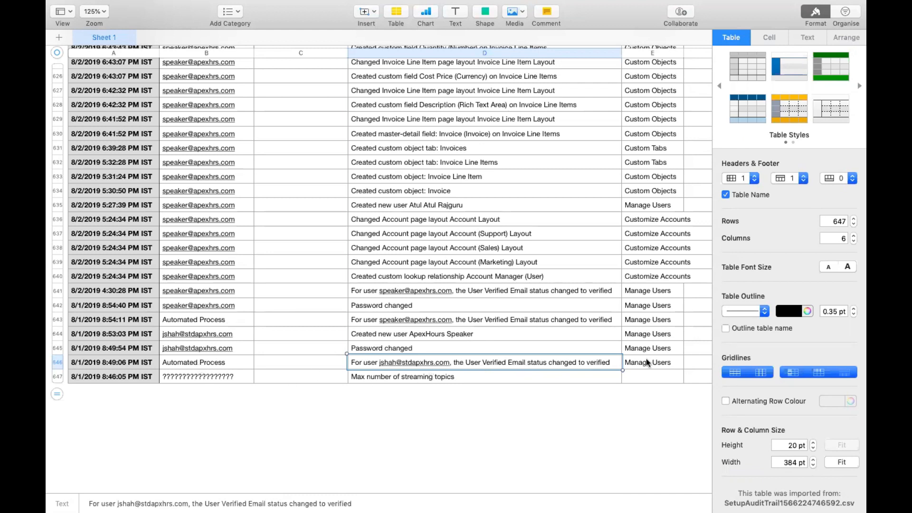
left_click(658, 363)
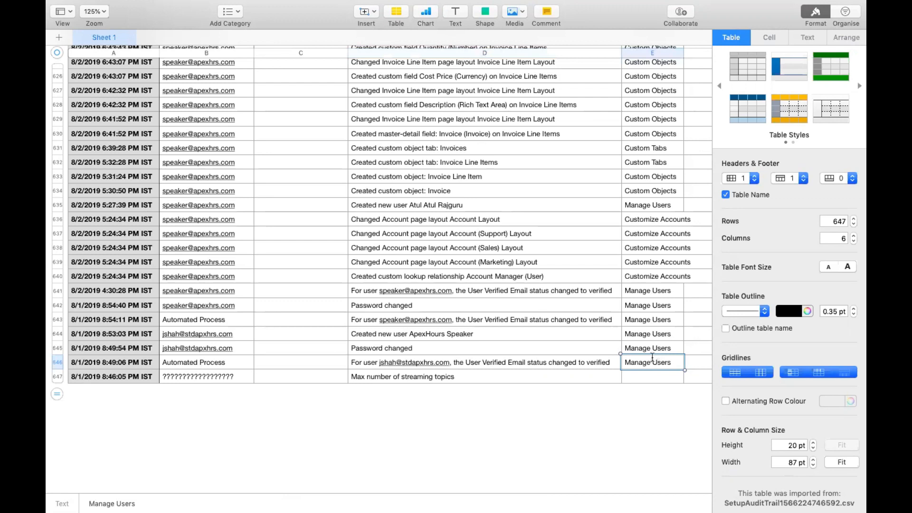
left_click(398, 349)
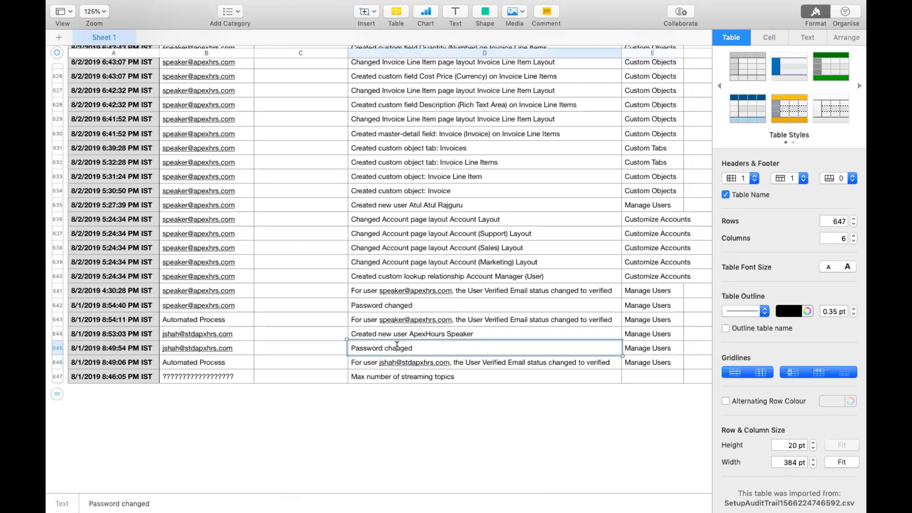
- Close the Numbers spreadsheet without saving and return to Chrome
scroll(398, 348, "up", 20)
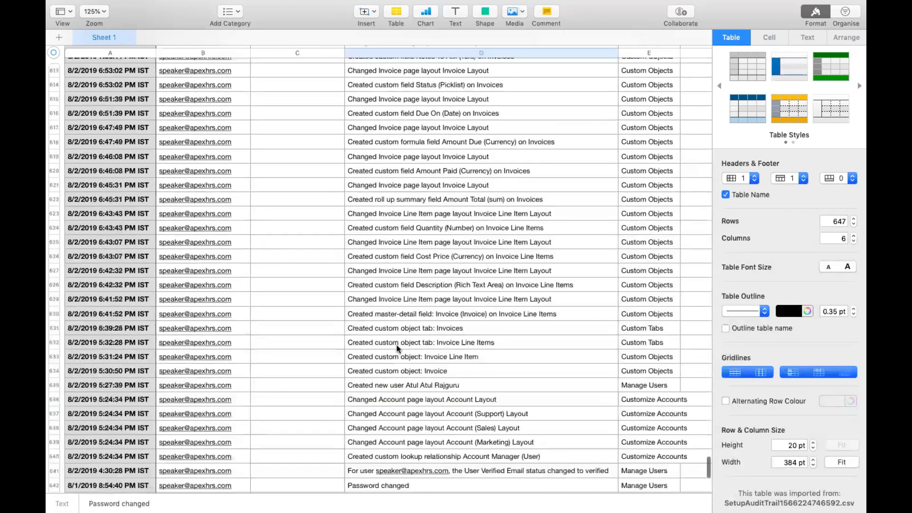
scroll(331, 247, "up", 20)
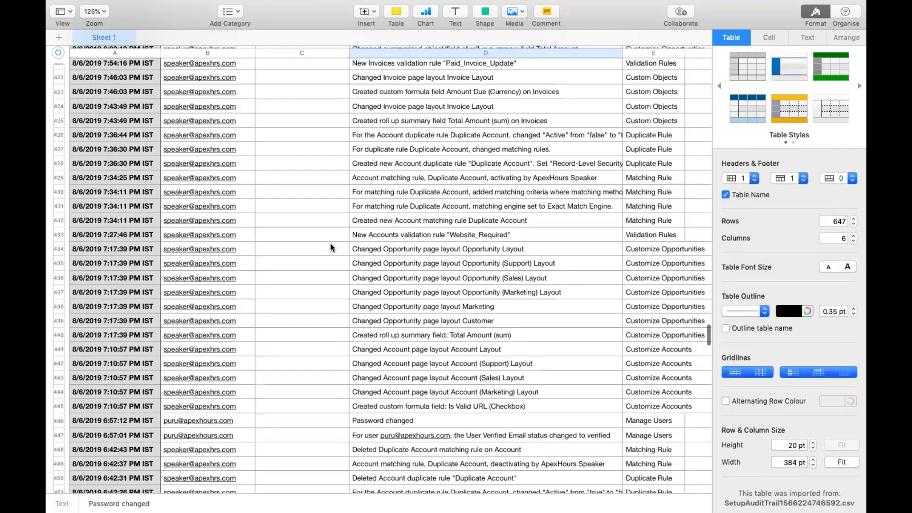
scroll(331, 247, "up", 20)
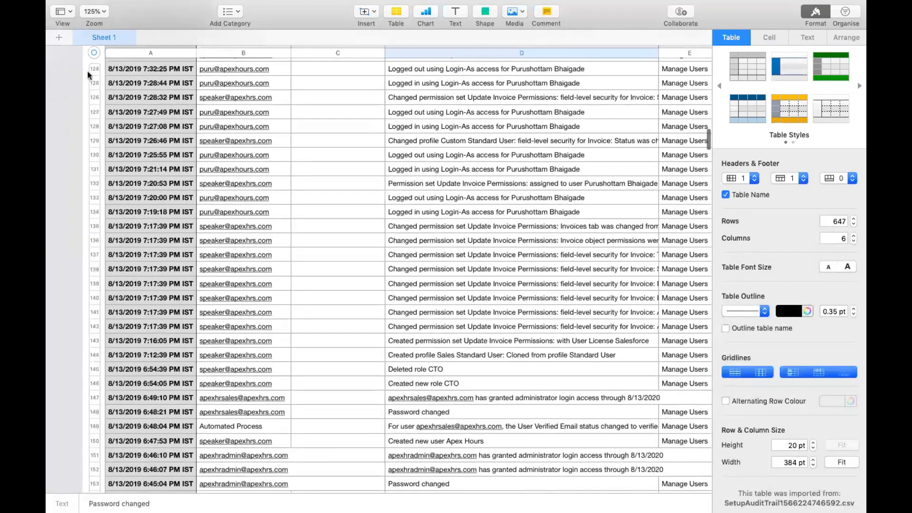
mouse_move(50, 18)
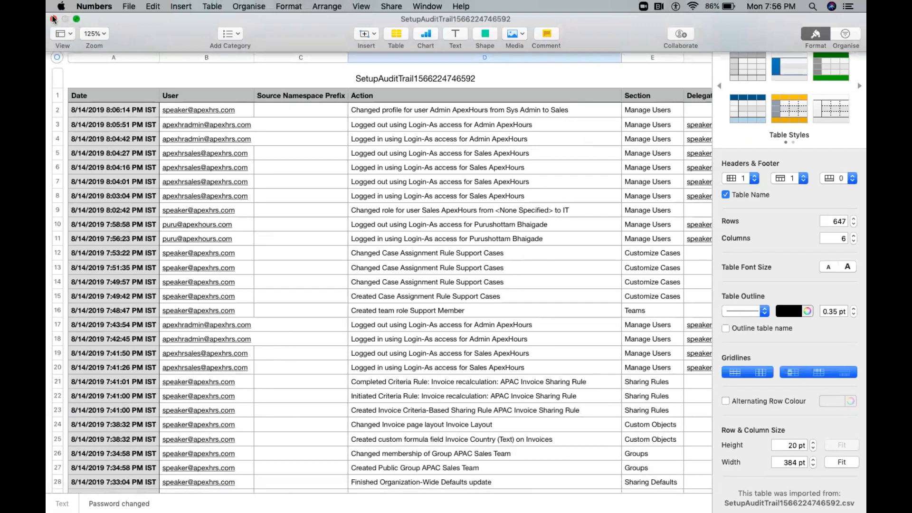
left_click(54, 18)
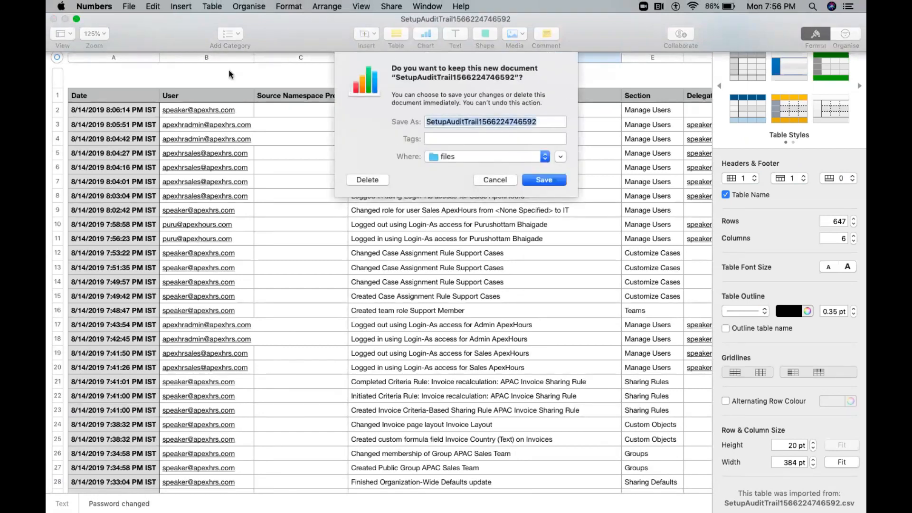
left_click(367, 159)
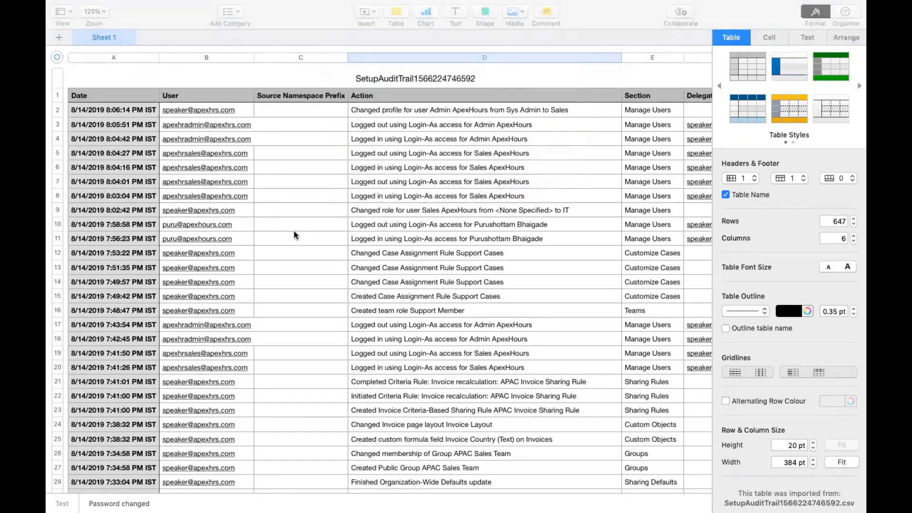
key("ctrl+Left")
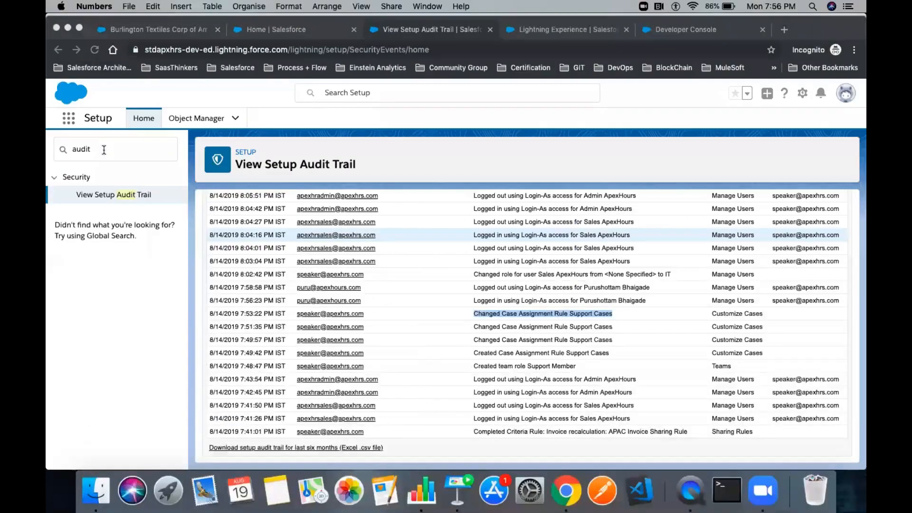
- Filter Object Manager for 'Acc' and open Account's Fields & Relationships
double_click(104, 150)
type("Accounts")
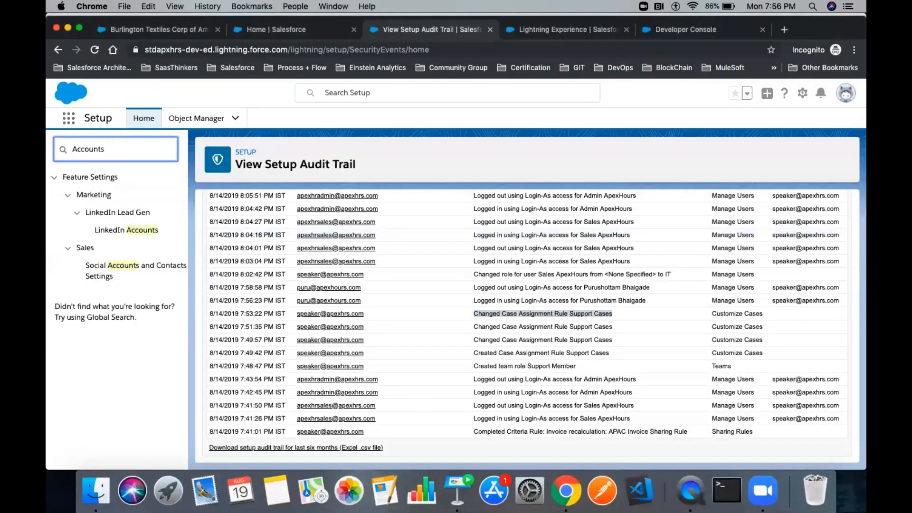
left_click(181, 126)
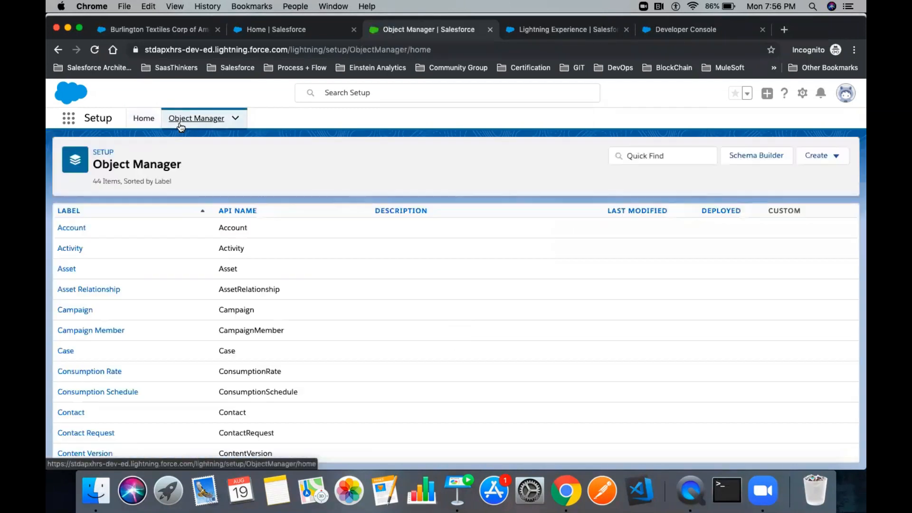
left_click(641, 157)
type("Account")
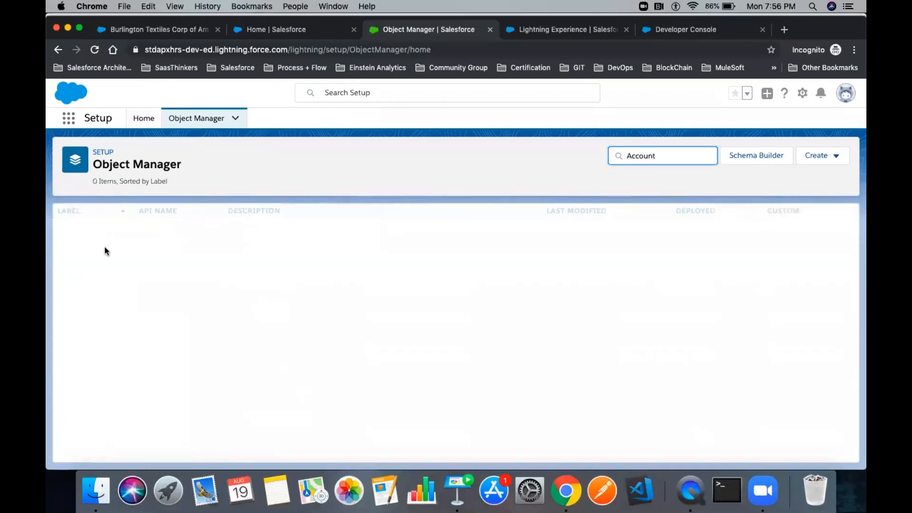
left_click(71, 230)
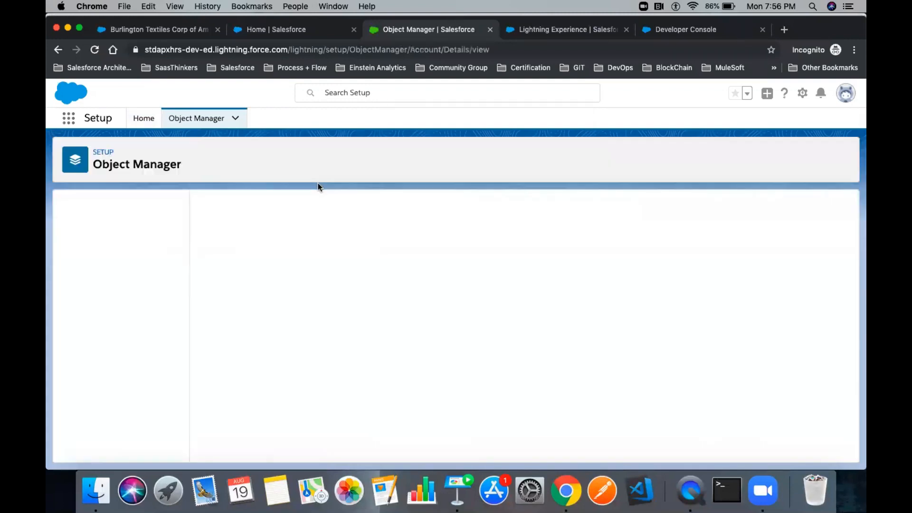
left_click(118, 232)
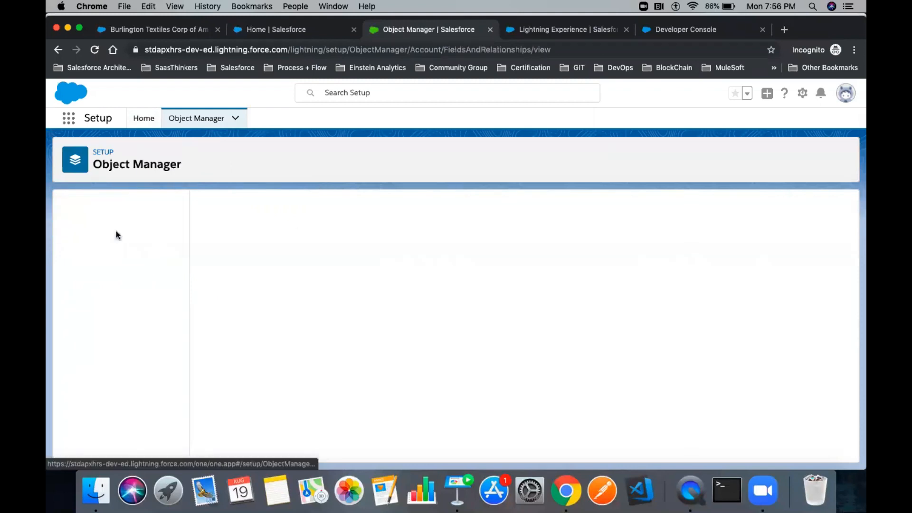
- Start a new Roll-Up Summary field on Account labelled 'Sum Of Open Opportunities'
left_click(664, 207)
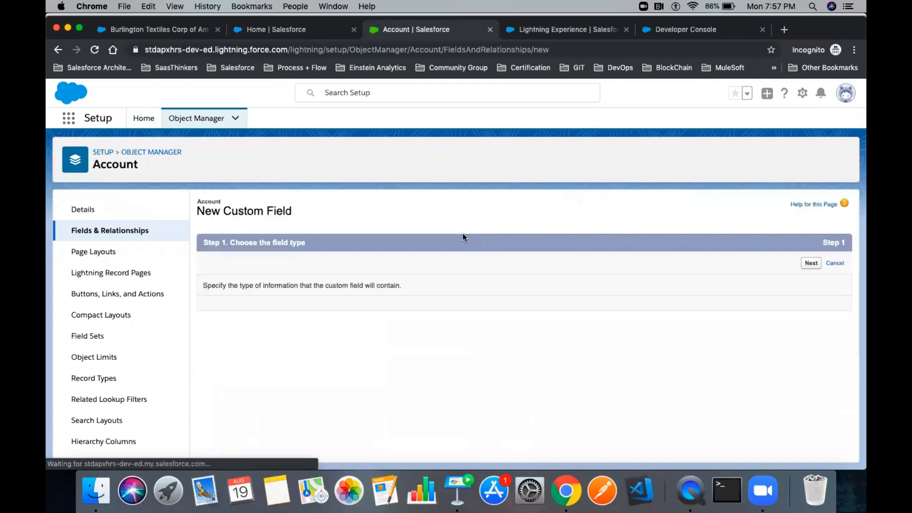
scroll(319, 363, "down", 2)
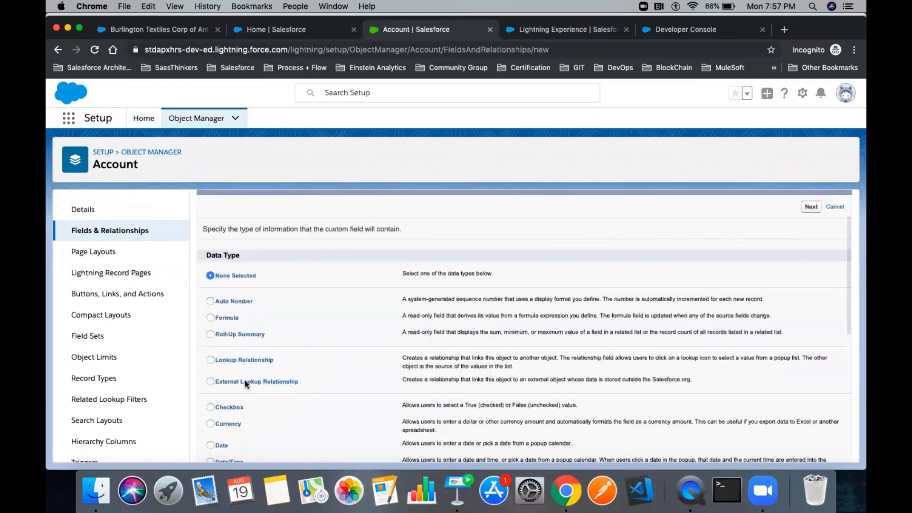
left_click(240, 334)
left_click(810, 207)
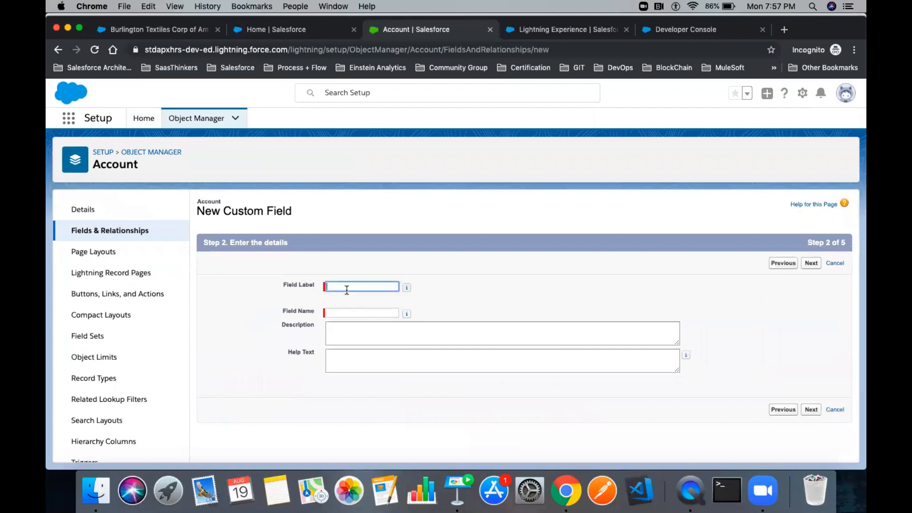
type("Sum O")
type("f Open Opportunities")
key("Tab")
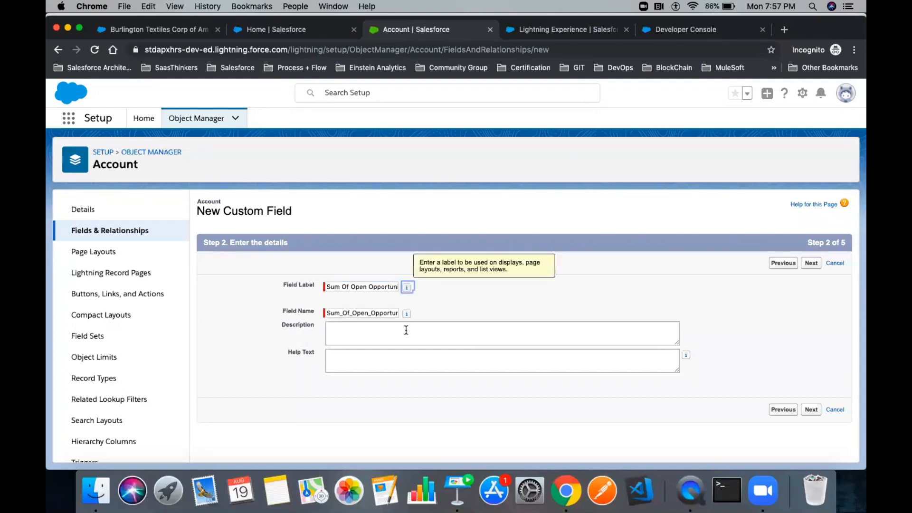
left_click(811, 264)
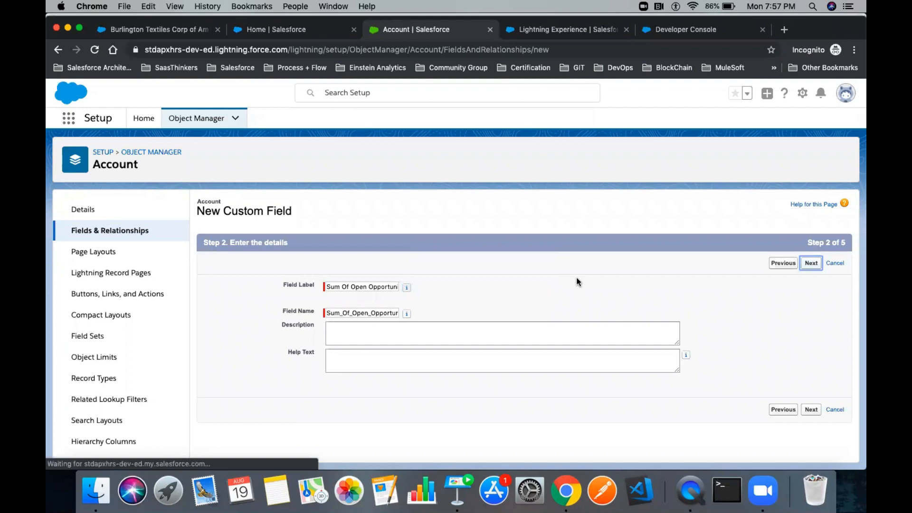
- Make the roll-up a SUM of the Opportunities Amount field
scroll(449, 298, "down", 1)
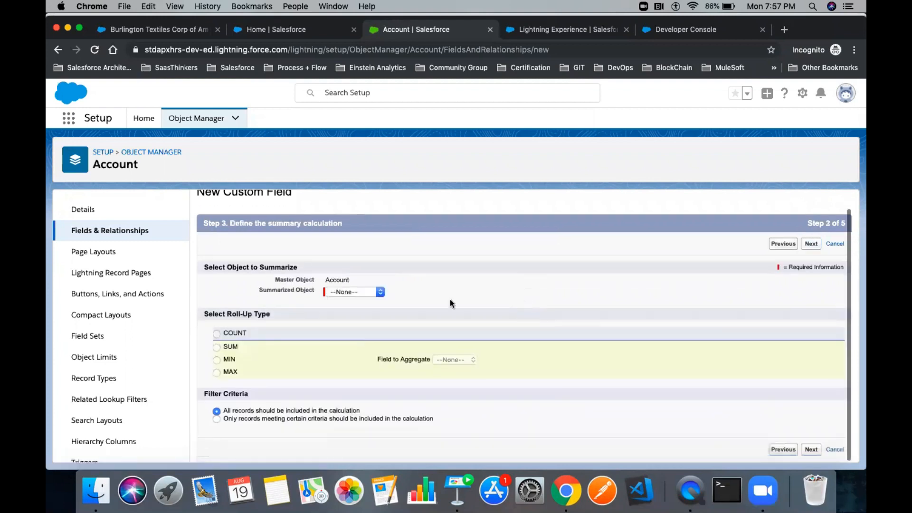
left_click(360, 292)
left_click(353, 301)
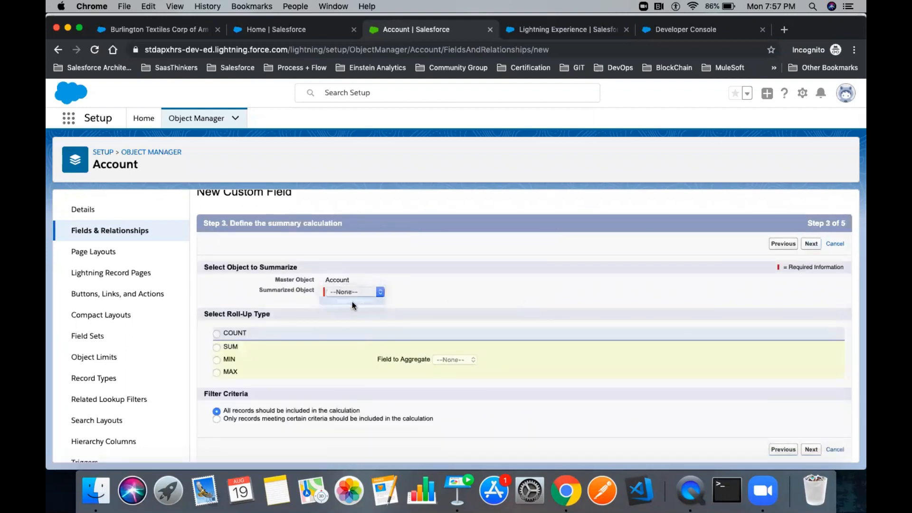
left_click(217, 347)
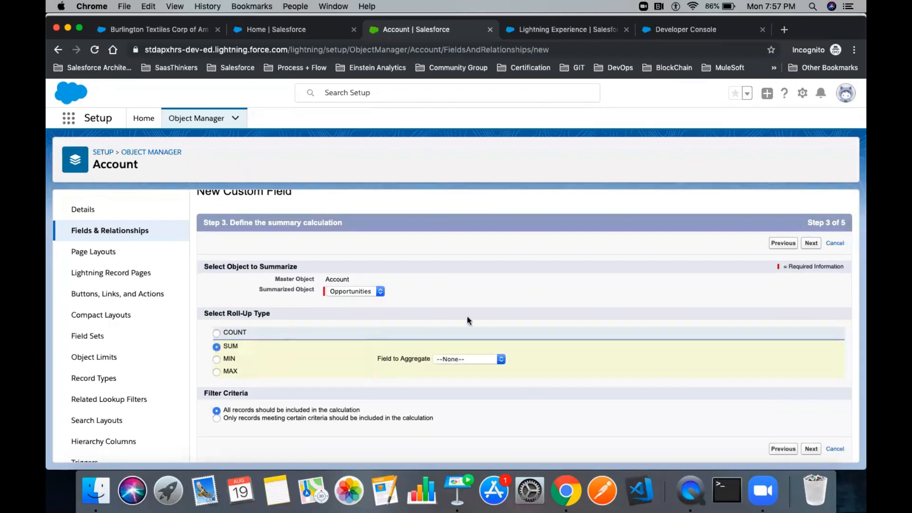
left_click(476, 358)
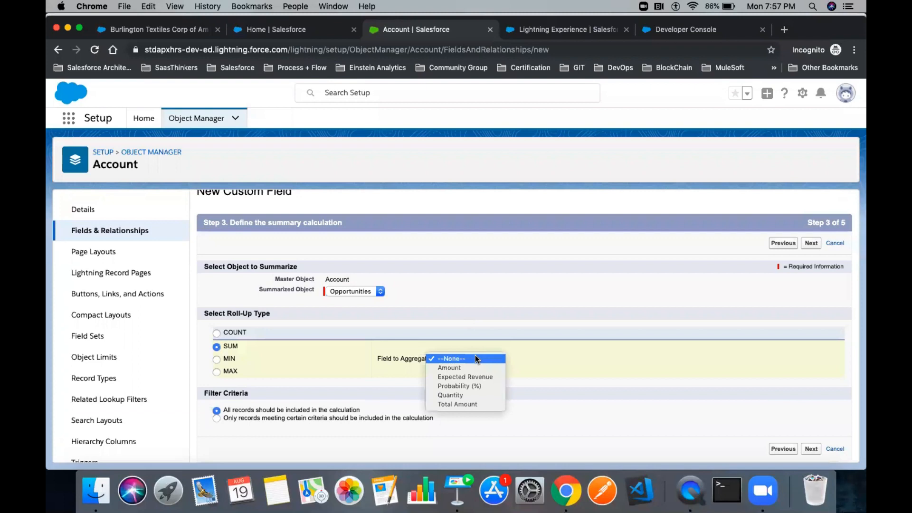
left_click(453, 367)
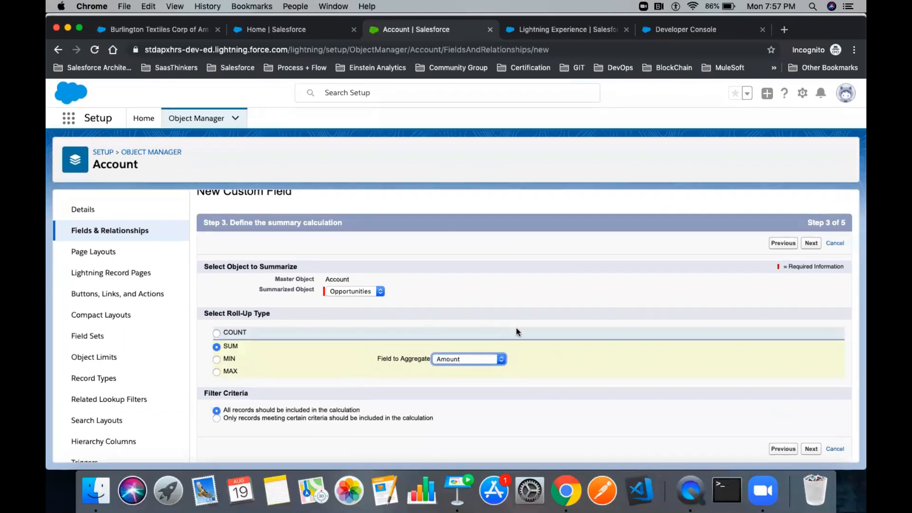
- Restrict the roll-up to records meeting criteria, filtering on the Won field
left_click(250, 419)
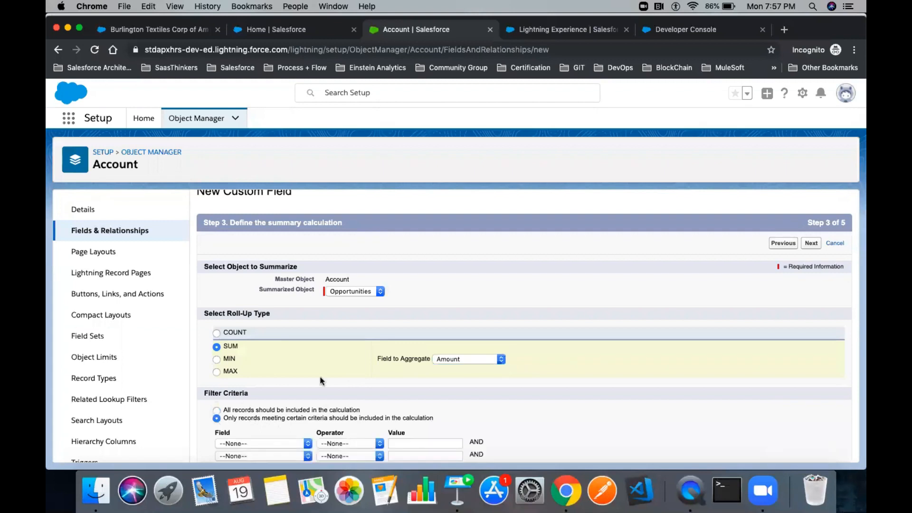
scroll(285, 380, "down", 4)
left_click_drag(224, 339, 432, 340)
scroll(260, 367, "up", 4)
scroll(243, 417, "down", 4)
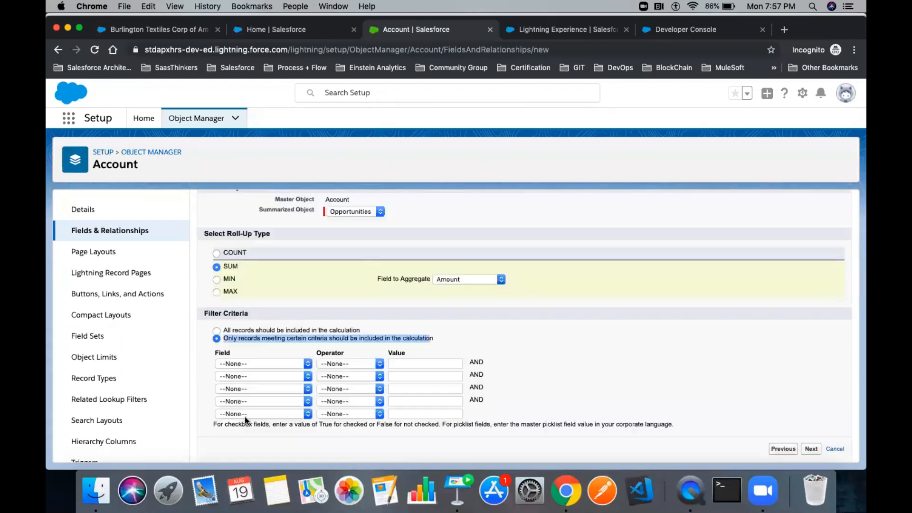
left_click(255, 363)
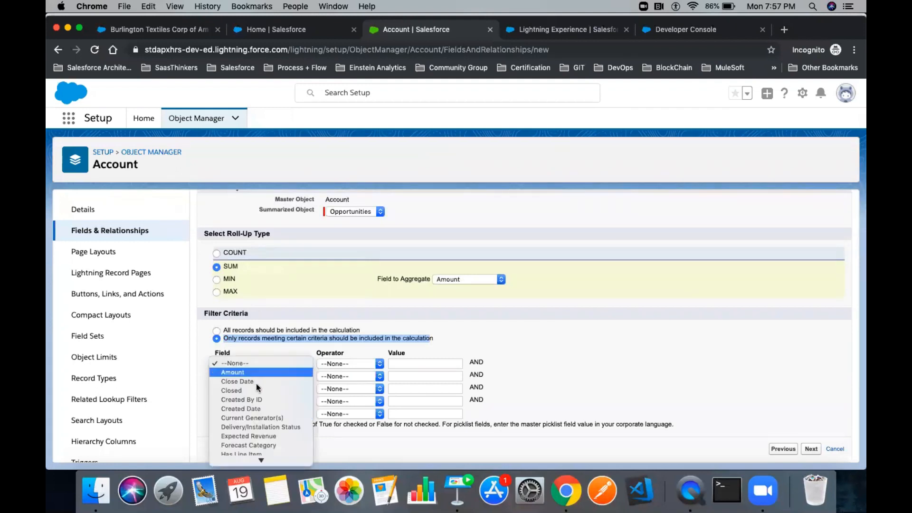
scroll(261, 397, "down", 5)
scroll(261, 397, "down", 3)
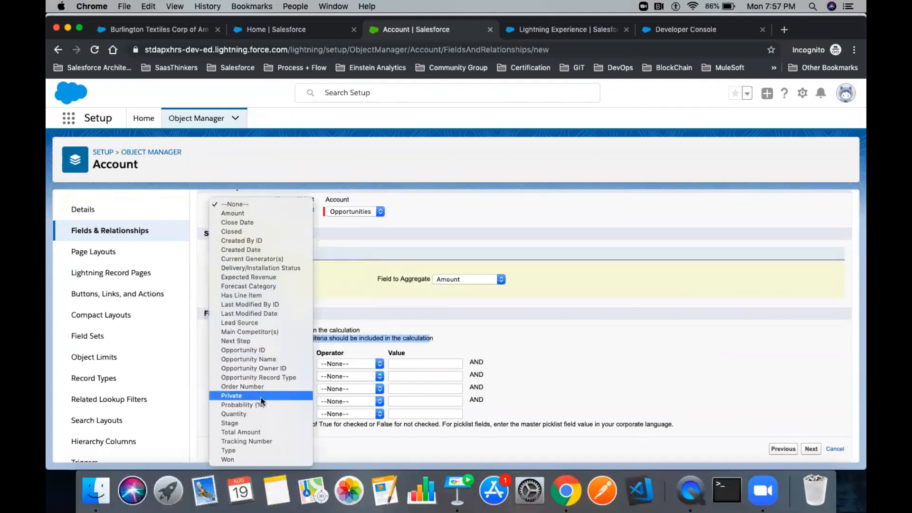
left_click(243, 459)
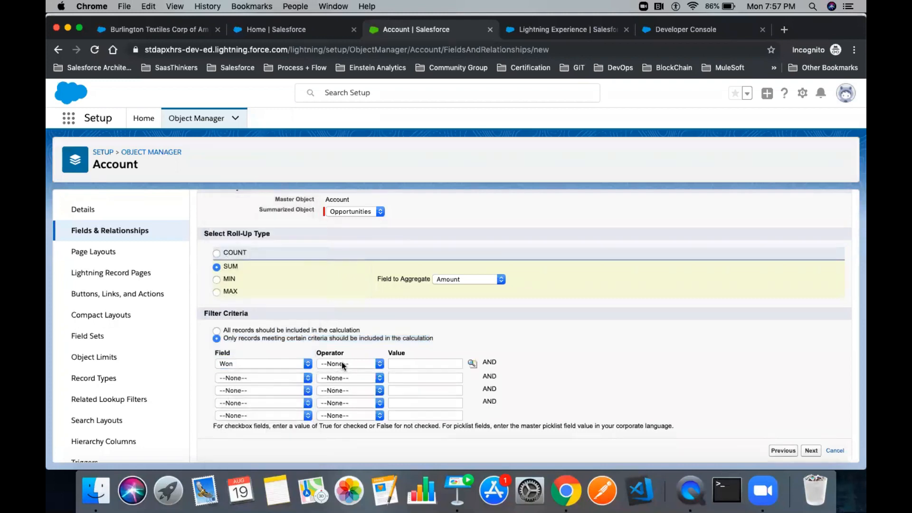
- Set the filter condition to Won not equal to True
left_click(341, 362)
left_click(344, 372)
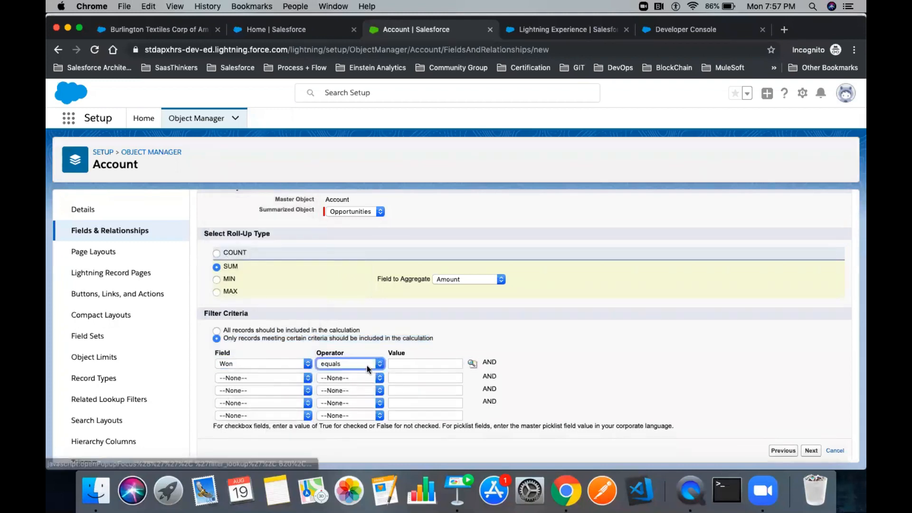
left_click(366, 365)
left_click(352, 373)
left_click(472, 363)
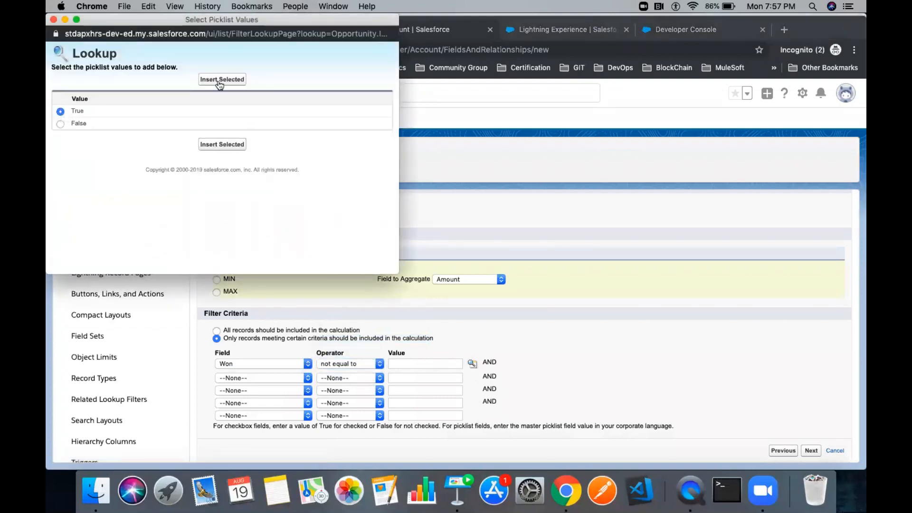
left_click(219, 81)
left_click_drag(313, 351, 356, 352)
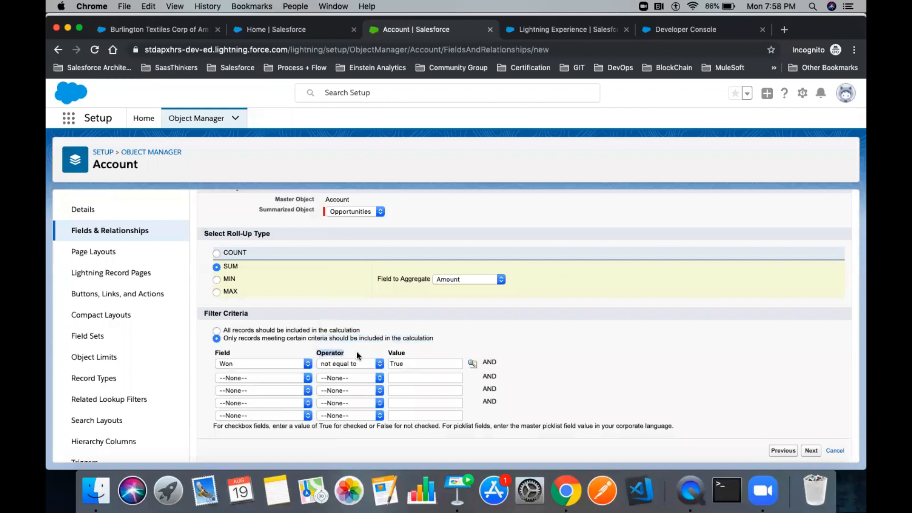
left_click(812, 452)
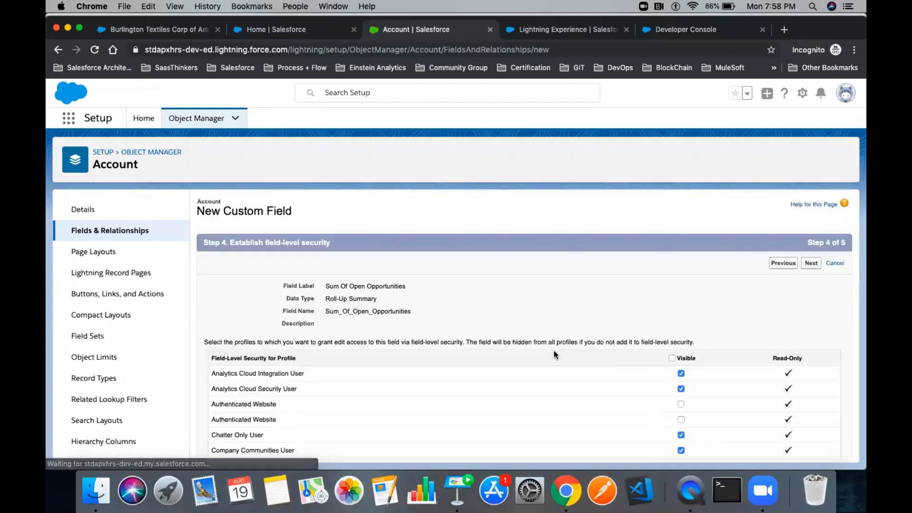
- Make Sum Of Open Opportunities visible to all profiles, keep all four page layouts, and save
left_click(672, 358)
scroll(674, 359, "down", 15)
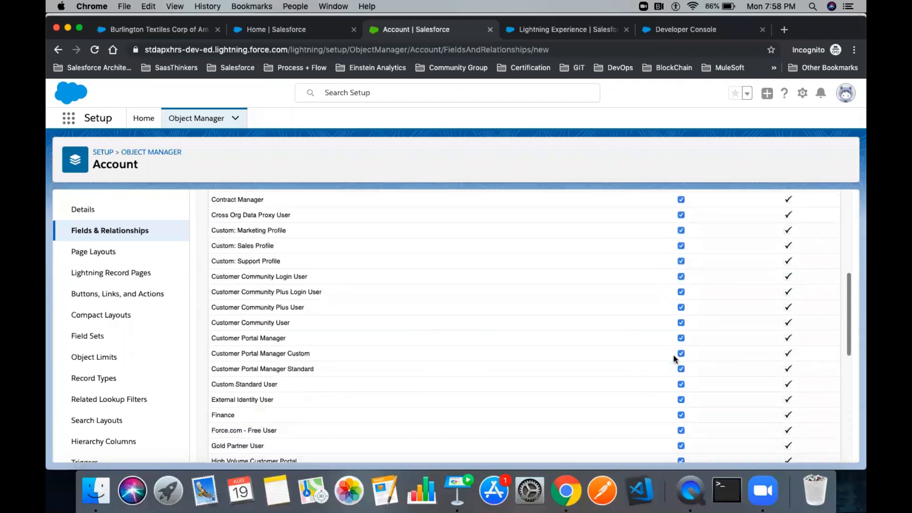
left_click(812, 449)
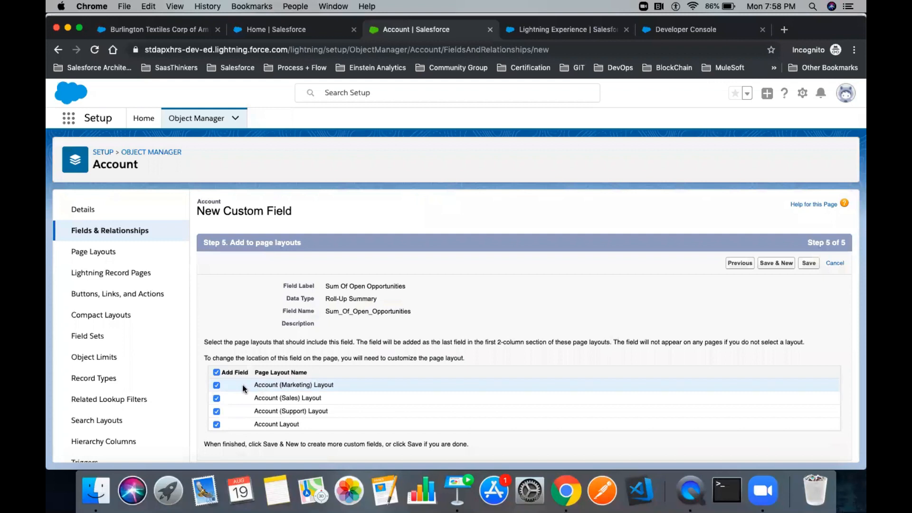
left_click_drag(253, 383, 312, 429)
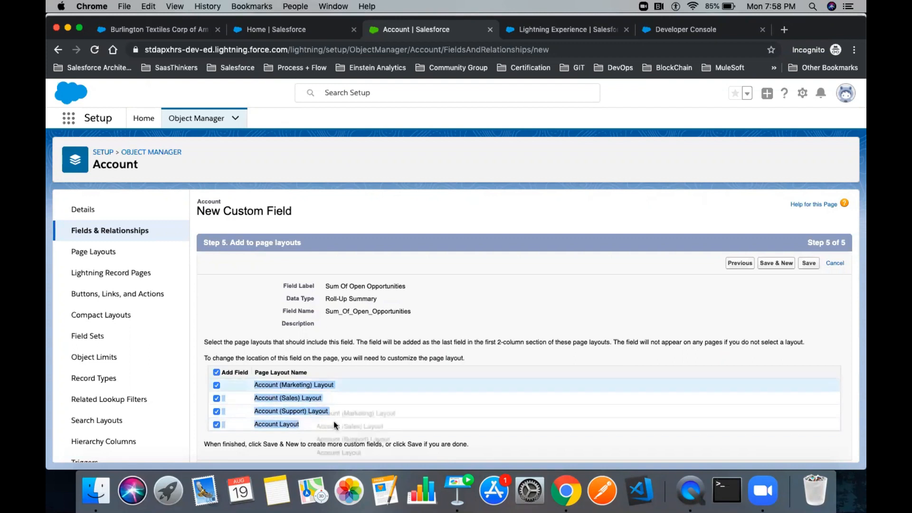
left_click(808, 264)
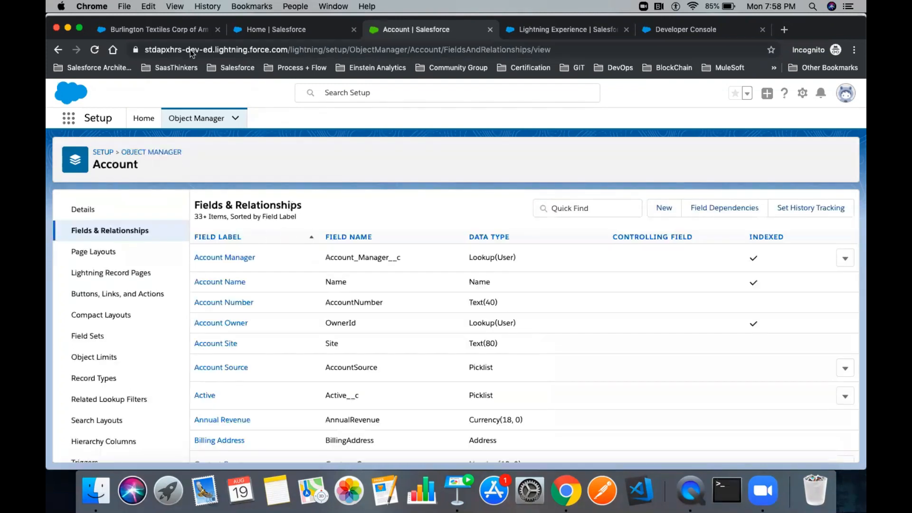
- Reload the Burlington Textiles account and find the empty Sum Of Open Opportunities field in Details
left_click(158, 34)
scroll(253, 259, "down", 3)
scroll(252, 259, "up", 3)
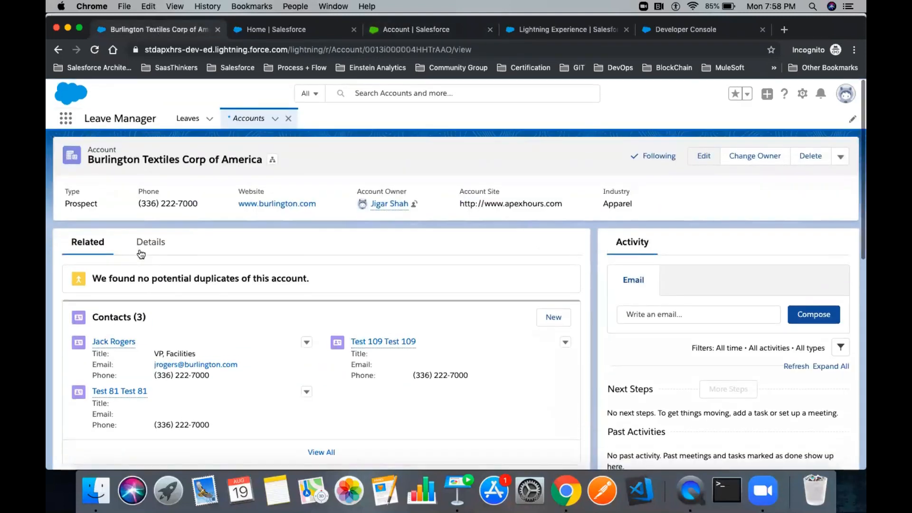
left_click(95, 50)
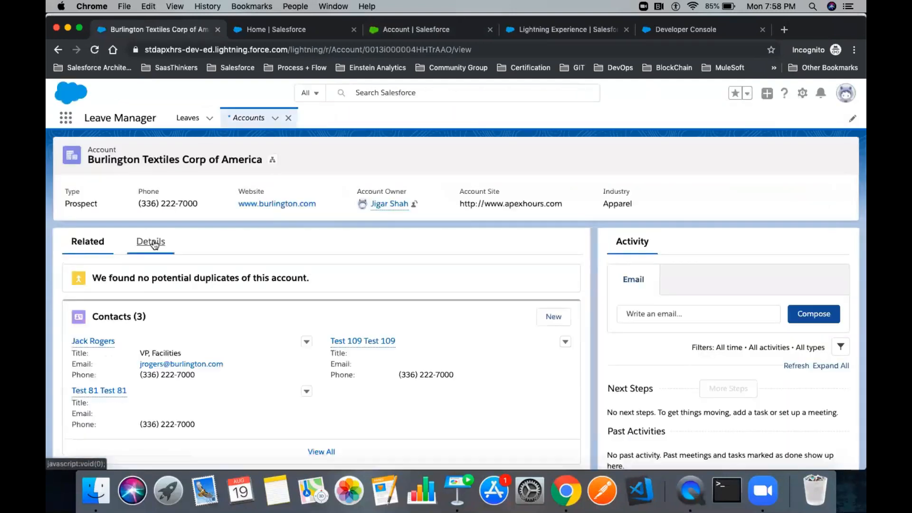
left_click(149, 240)
scroll(268, 269, "down", 5)
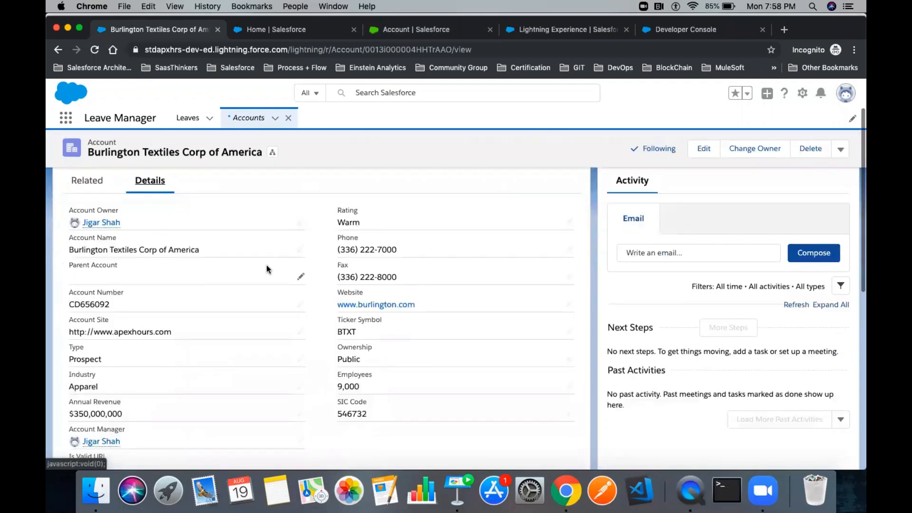
scroll(267, 270, "down", 2)
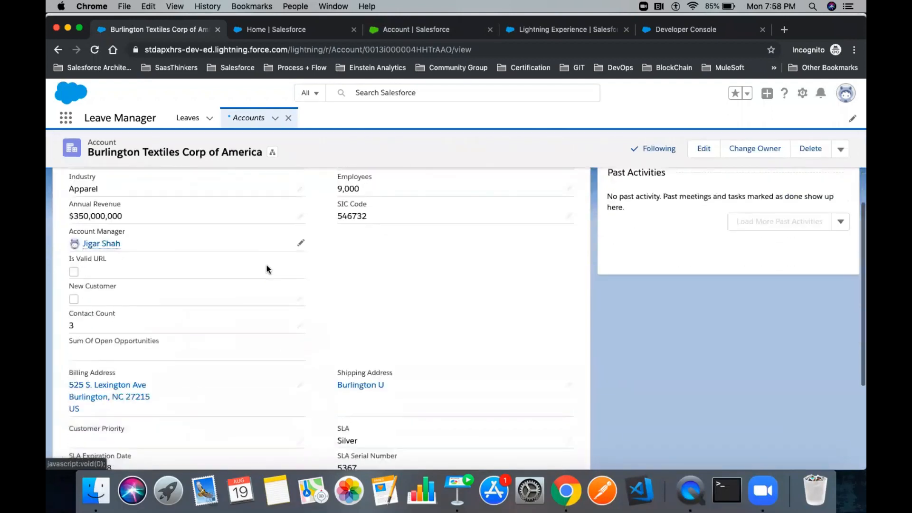
left_click_drag(68, 339, 163, 347)
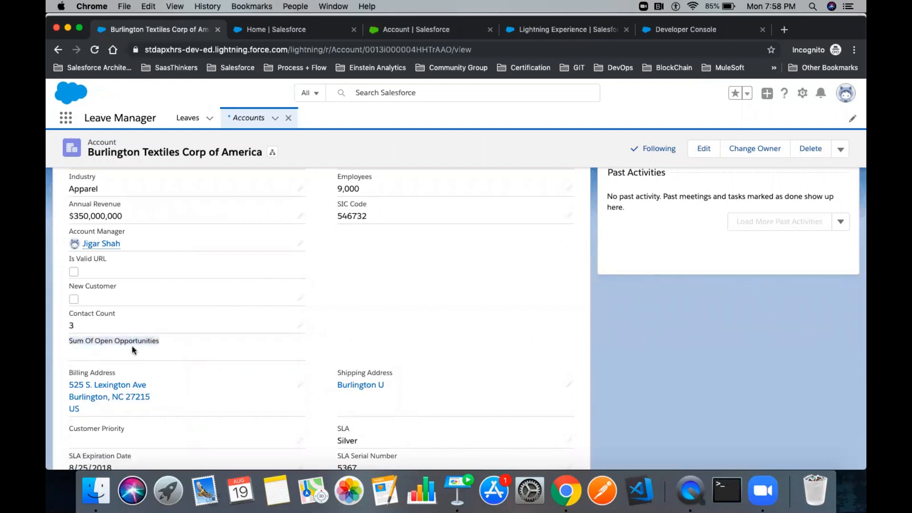
left_click(148, 350)
- Check the Related Opportunities list, whose only opportunity is Closed Won
scroll(147, 349, "down", 1)
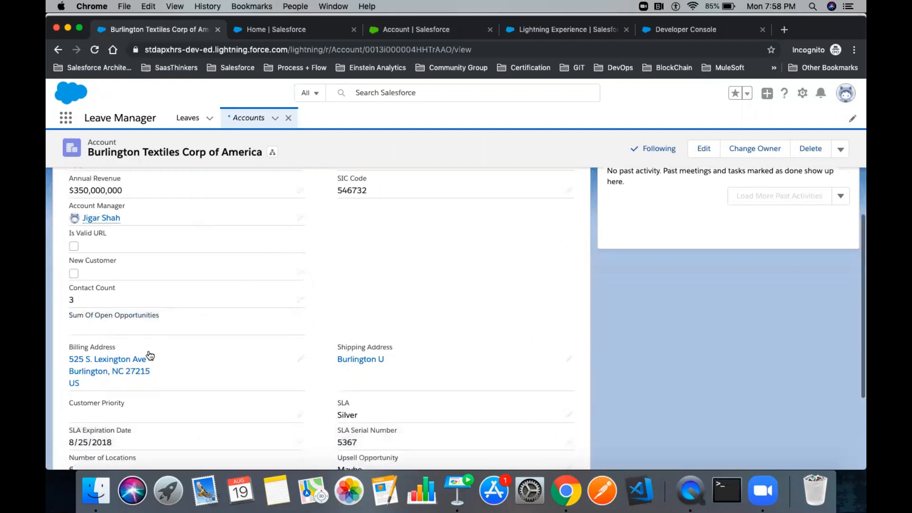
right_click(130, 303)
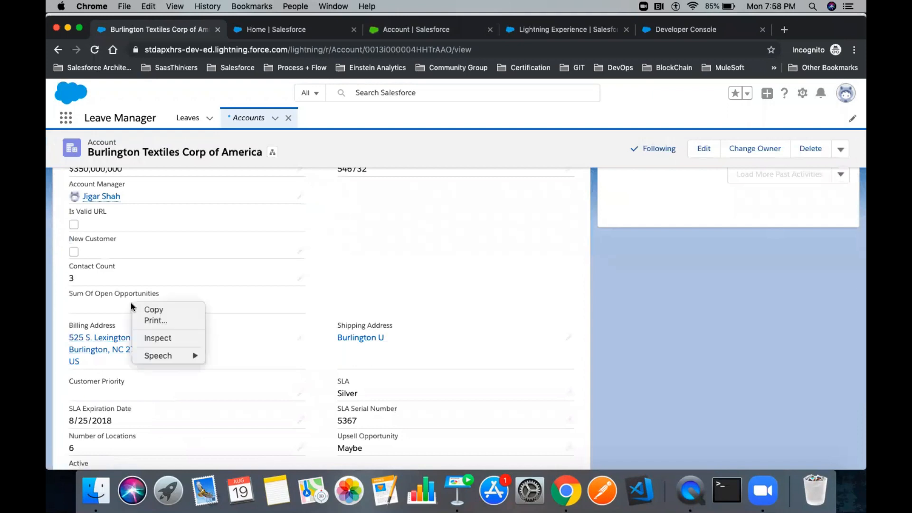
left_click(99, 309)
scroll(99, 309, "down", 5)
scroll(99, 309, "up", 15)
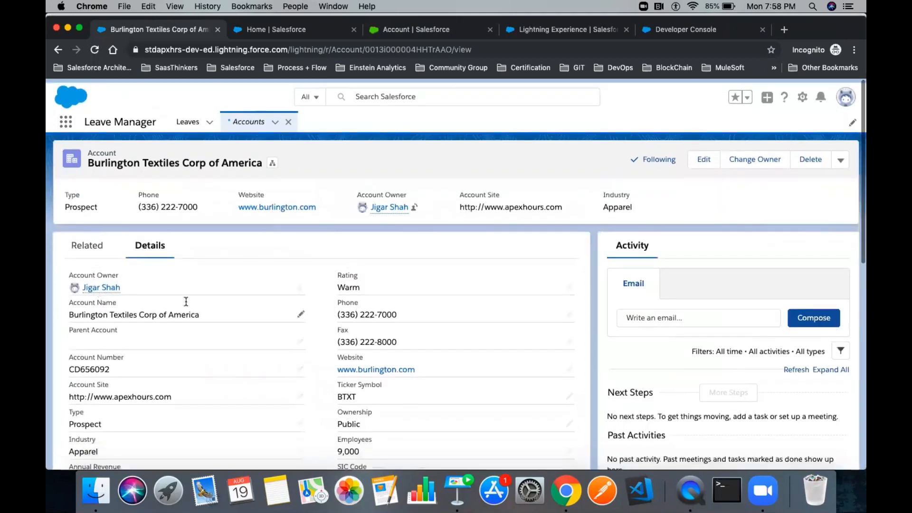
left_click(86, 243)
scroll(216, 315, "down", 5)
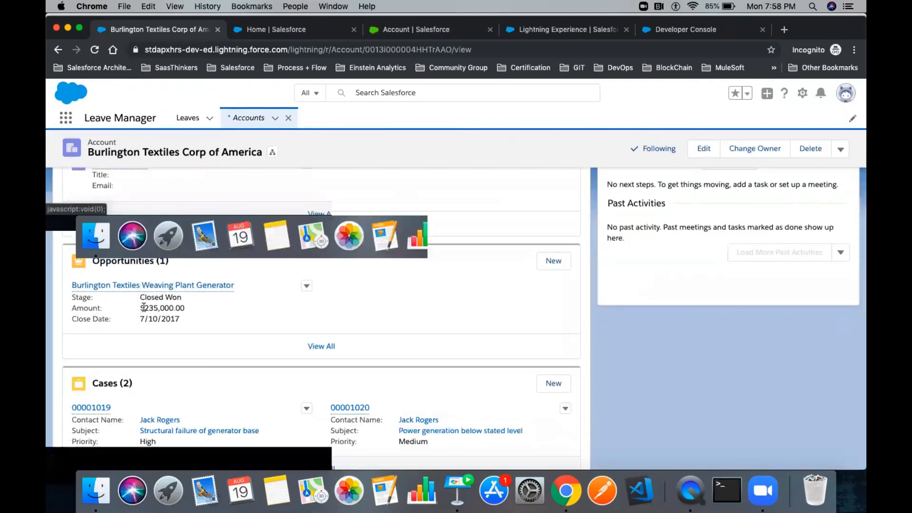
left_click_drag(140, 298, 179, 299)
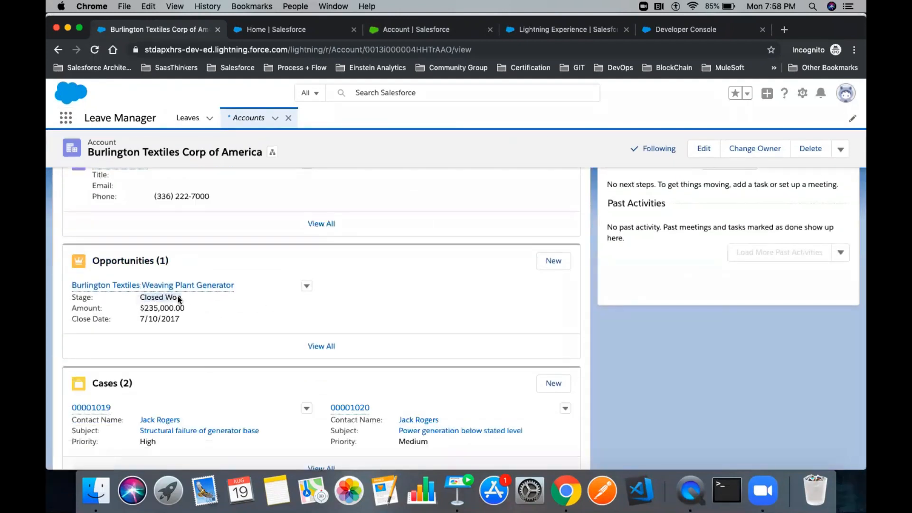
left_click(554, 261)
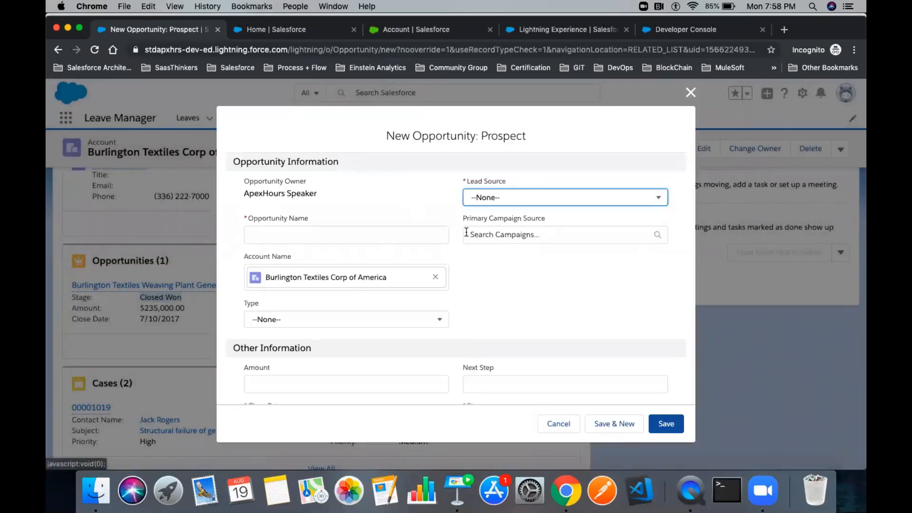
- Set lead source Phone Inquiry, name 'Demo Opportunity' and amount 29,834
left_click(531, 197)
left_click(509, 262)
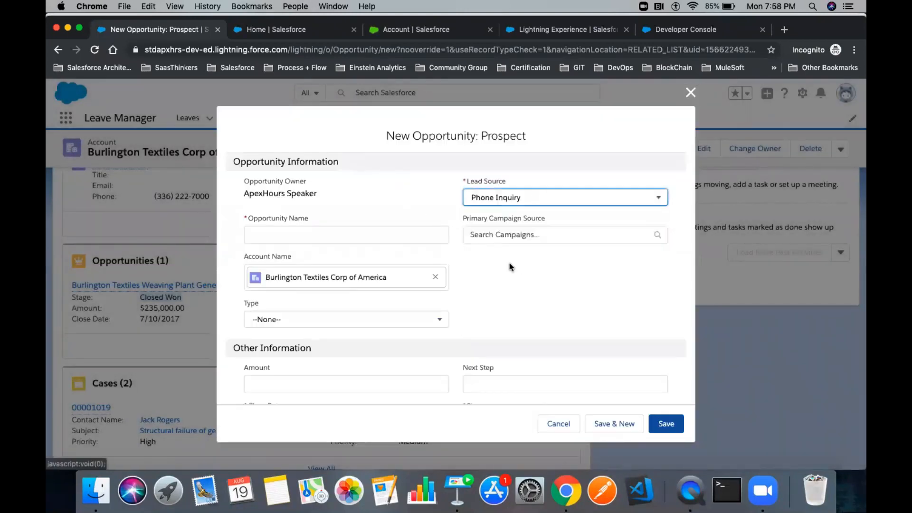
left_click(336, 237)
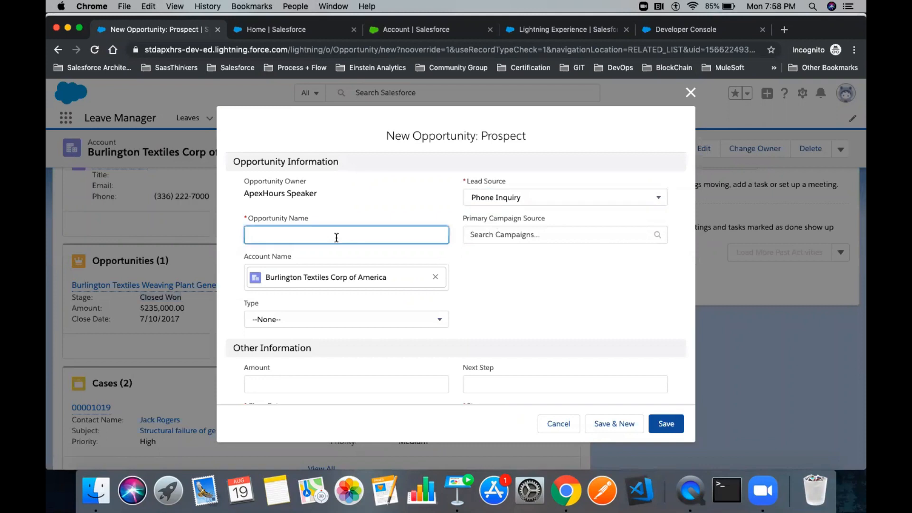
type("Demo Opportunity")
scroll(573, 290, "down", 3)
left_click(298, 244)
type("29834")
- Set close date 8/21/2019 and stage Negotiation/Review, then save the opportunity
left_click(288, 288)
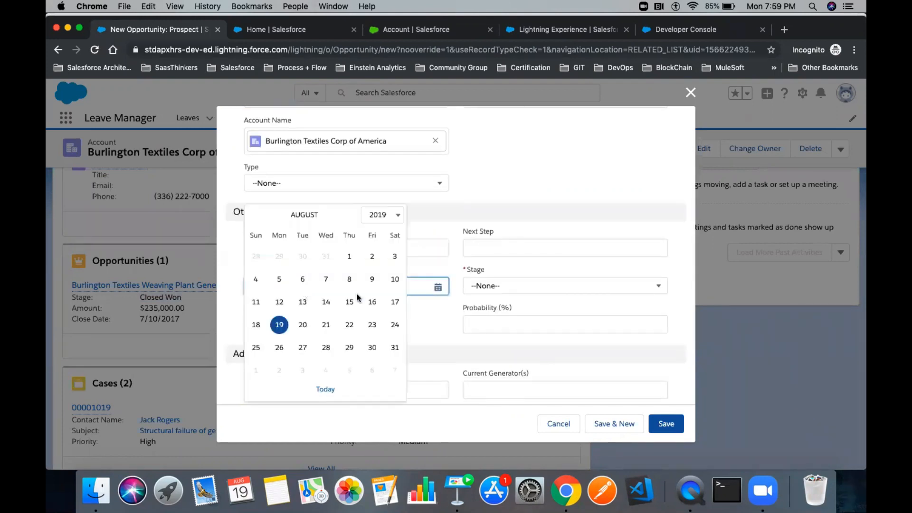
left_click(327, 324)
left_click(505, 288)
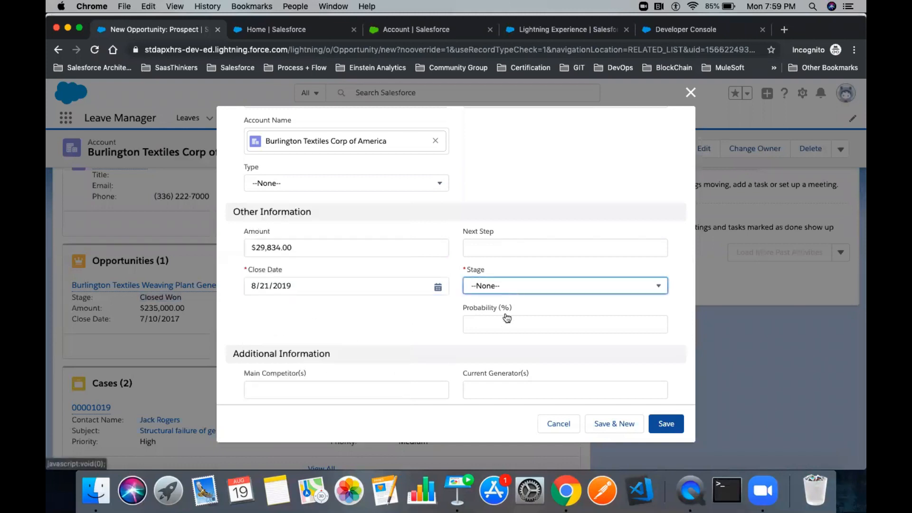
left_click(505, 349)
left_click(509, 287)
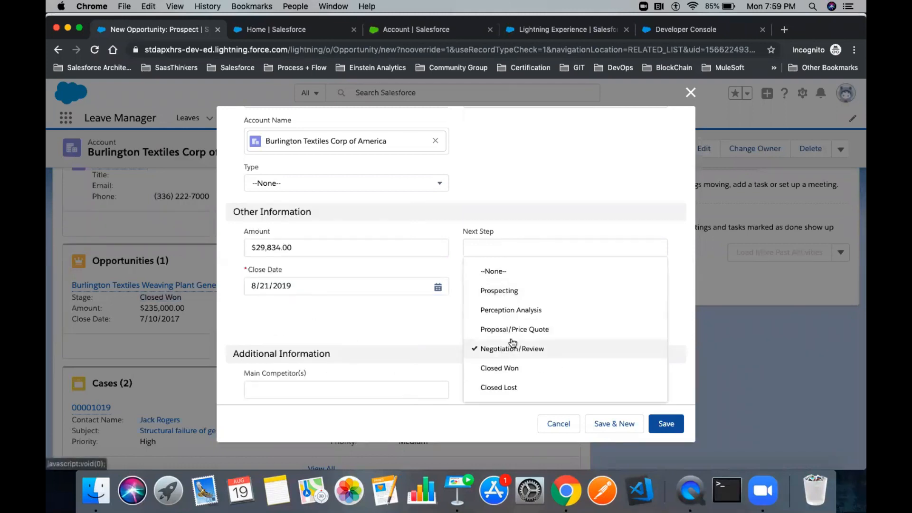
left_click(509, 349)
left_click(504, 291)
left_click(500, 345)
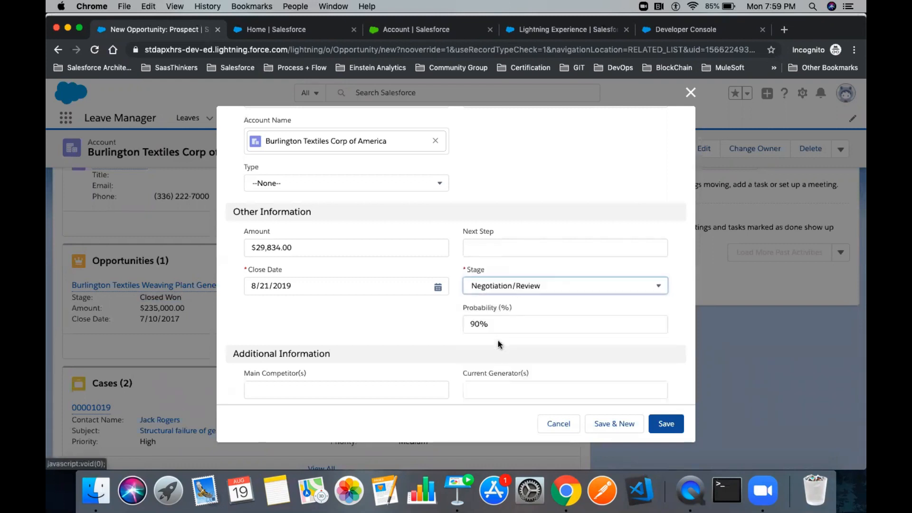
scroll(404, 326, "down", 3)
left_click(667, 423)
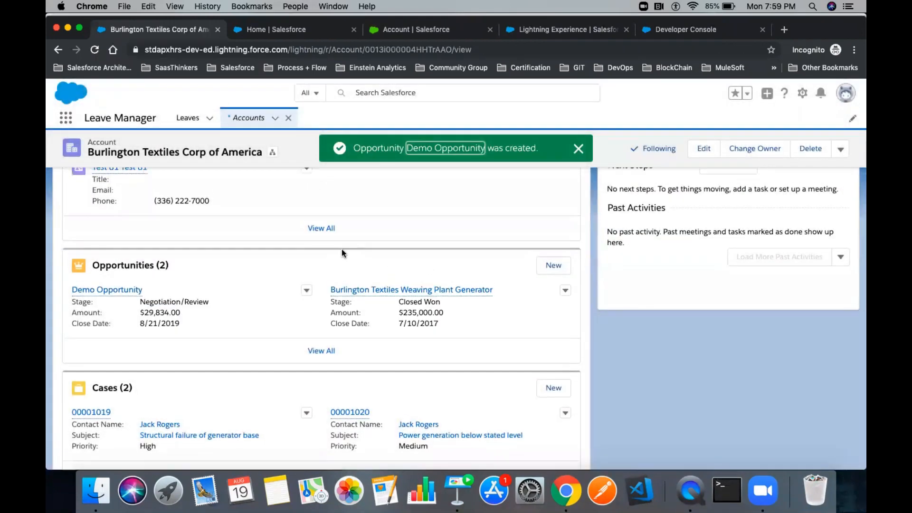
- Reload the Burlington Textiles account and scroll Details to the still-blank Sum Of Open Opportunities
left_click(154, 245)
scroll(273, 275, "down", 3)
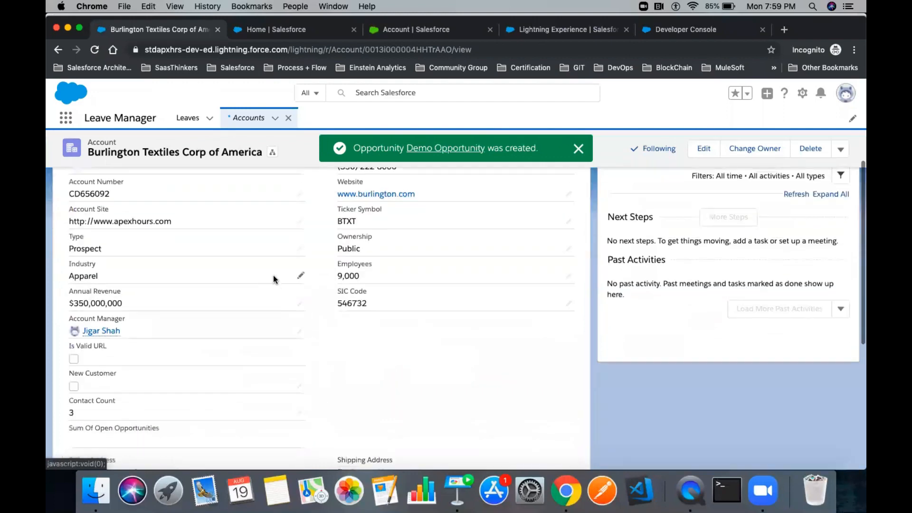
scroll(272, 275, "down", 3)
scroll(273, 275, "up", 2)
key("super+r")
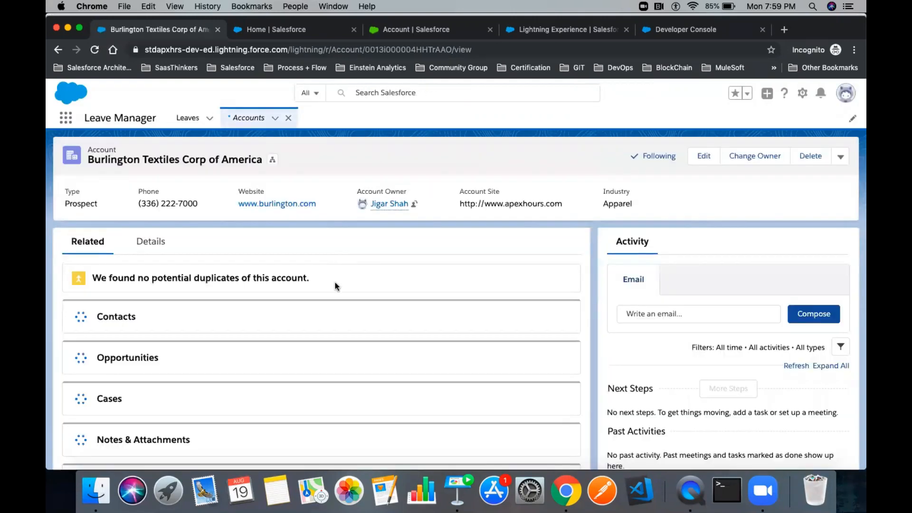
left_click(151, 245)
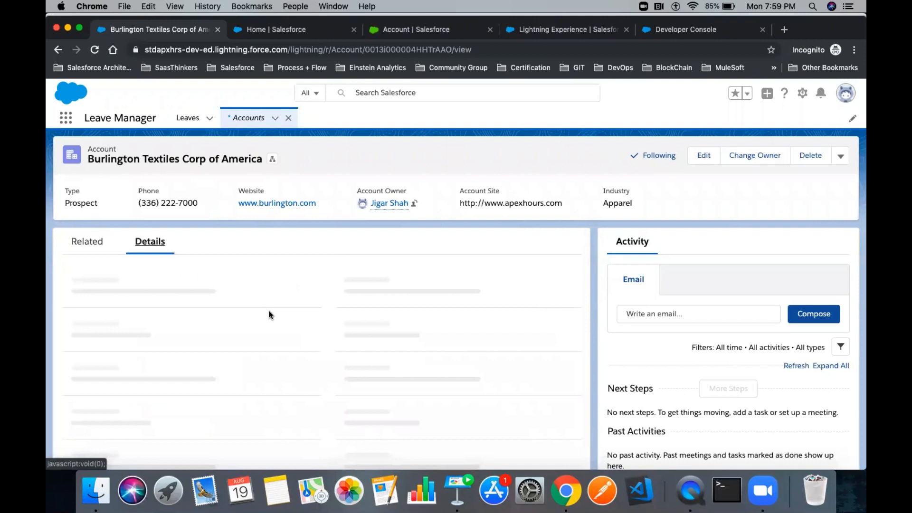
scroll(269, 314, "down", 3)
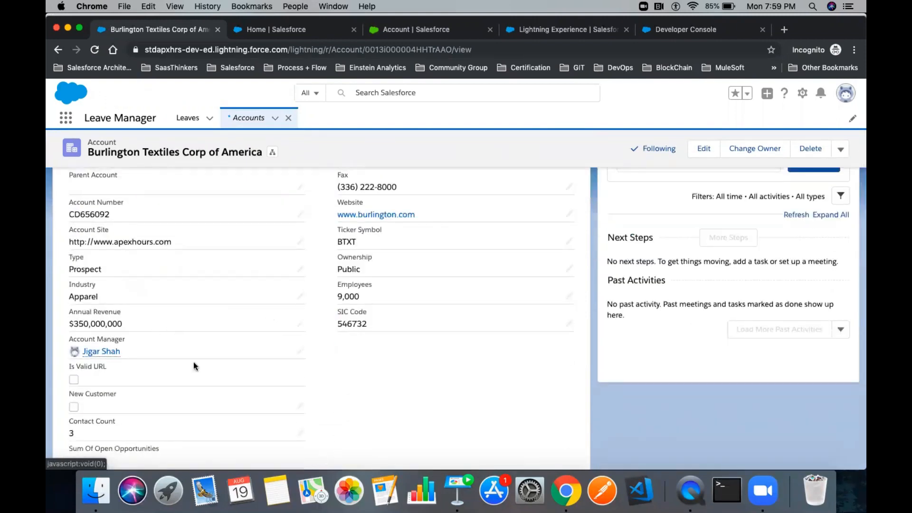
scroll(193, 362, "down", 1)
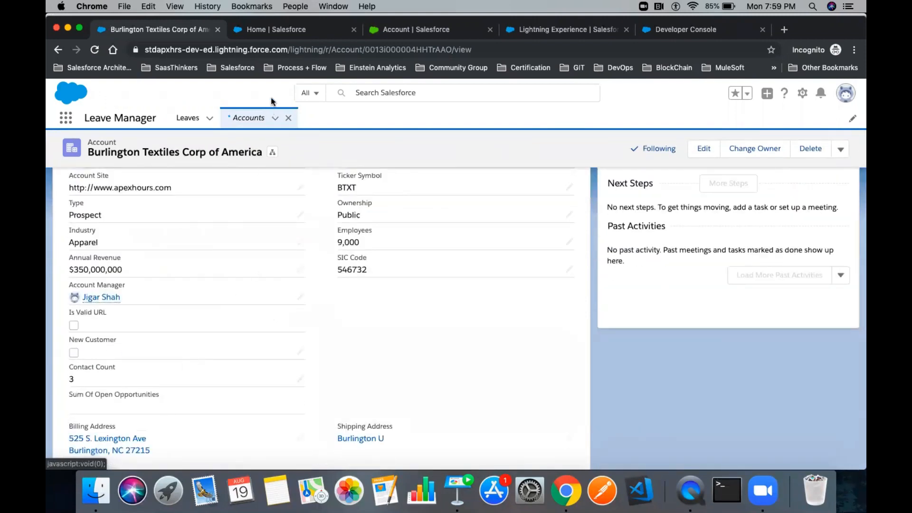
- In the Setup tab, filter Object Manager for 'Accounts' and list the Account object's fields
left_click(260, 32)
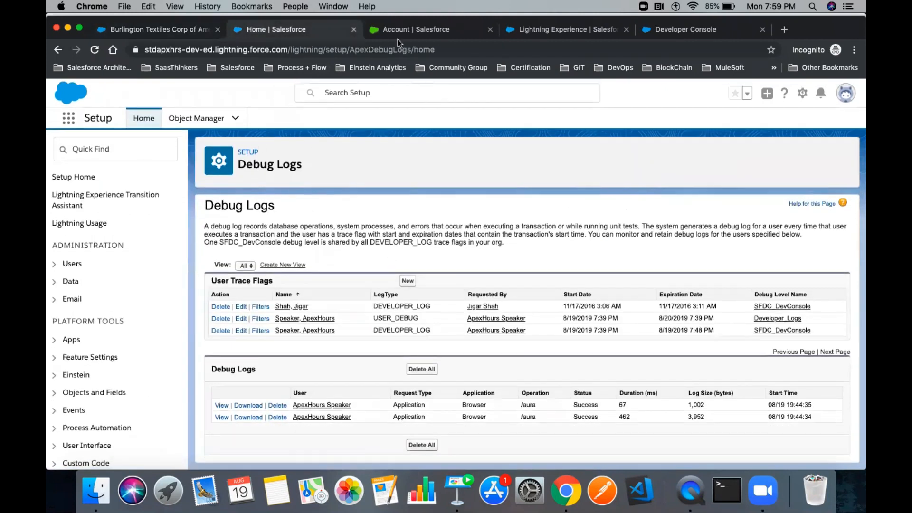
left_click(221, 120)
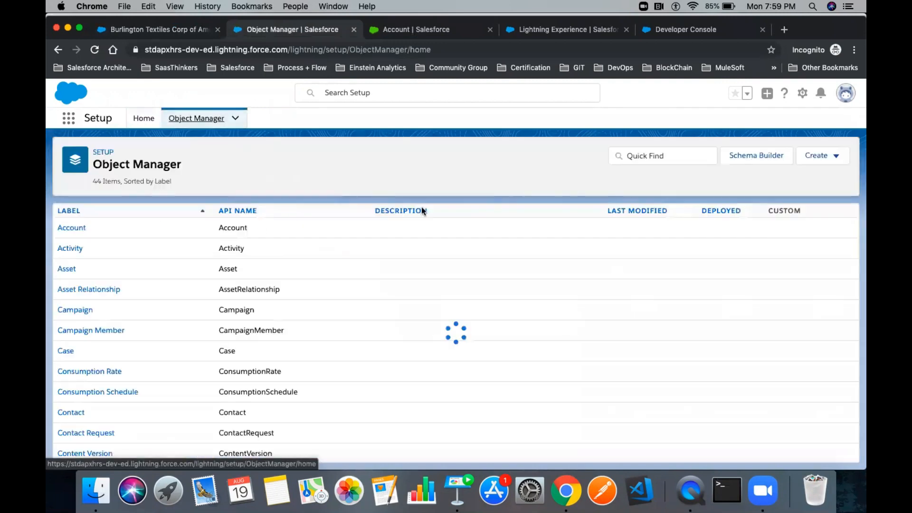
left_click(667, 156)
type("Accounts")
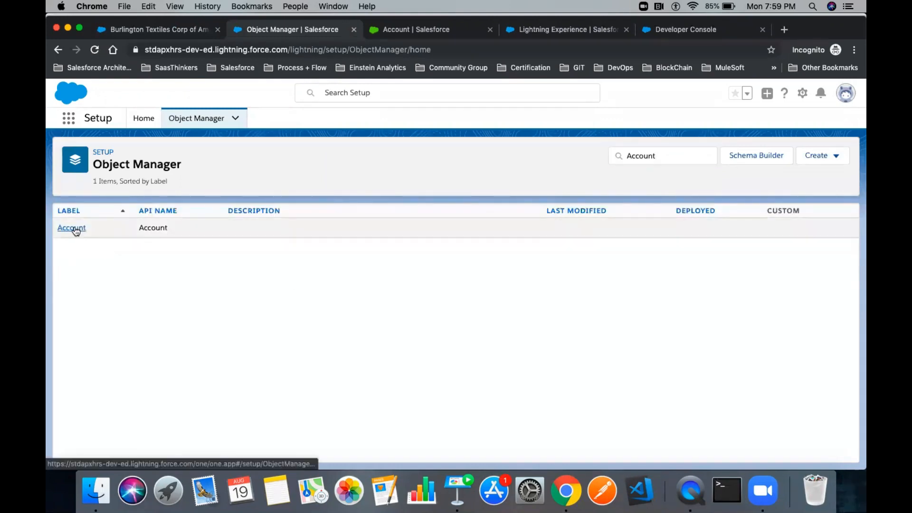
left_click(74, 228)
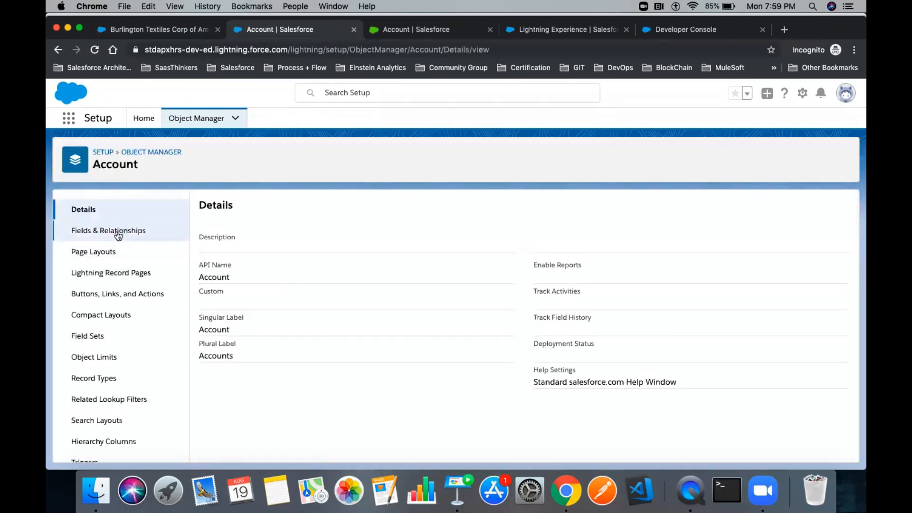
left_click(119, 235)
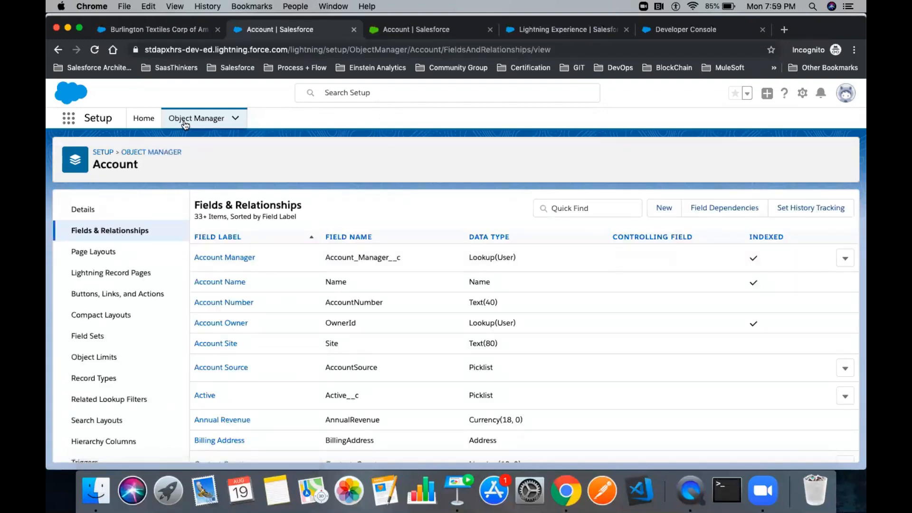
- Return to Setup Home and begin a Quick Find search with 'Se'
left_click(143, 123)
left_click(122, 149)
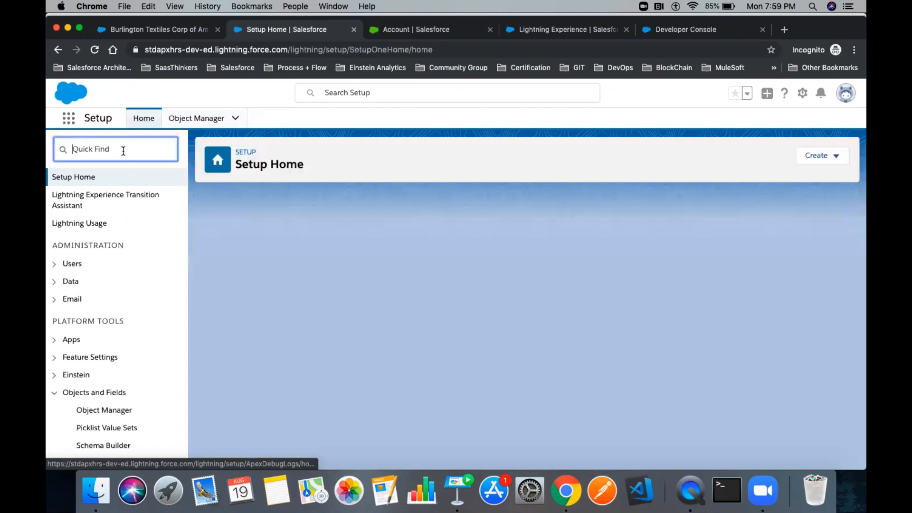
type("Se")
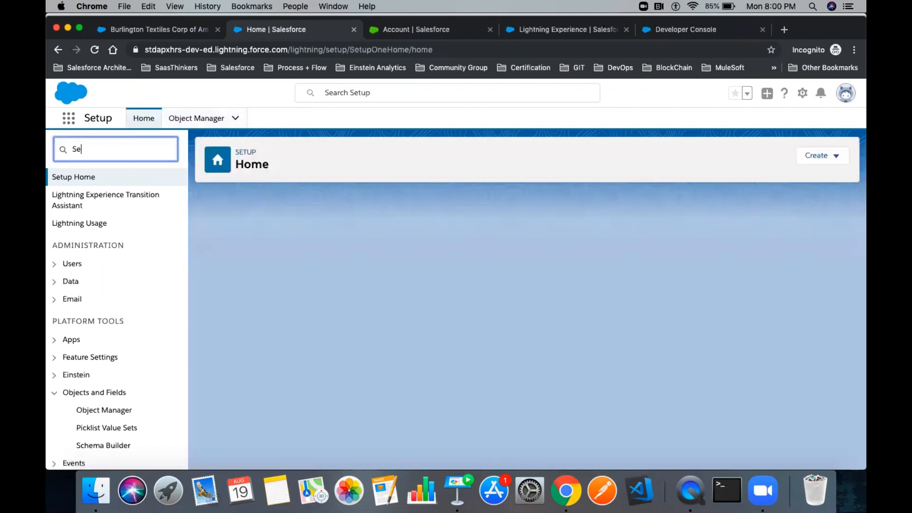
key("BackSpace")
key("BackSpace")
type("Aud")
left_click(141, 195)
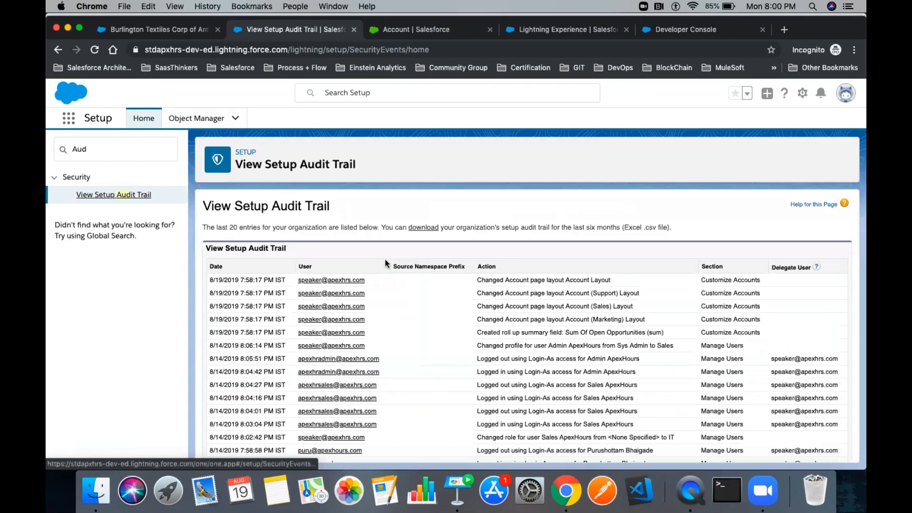
scroll(385, 258, "down", 2)
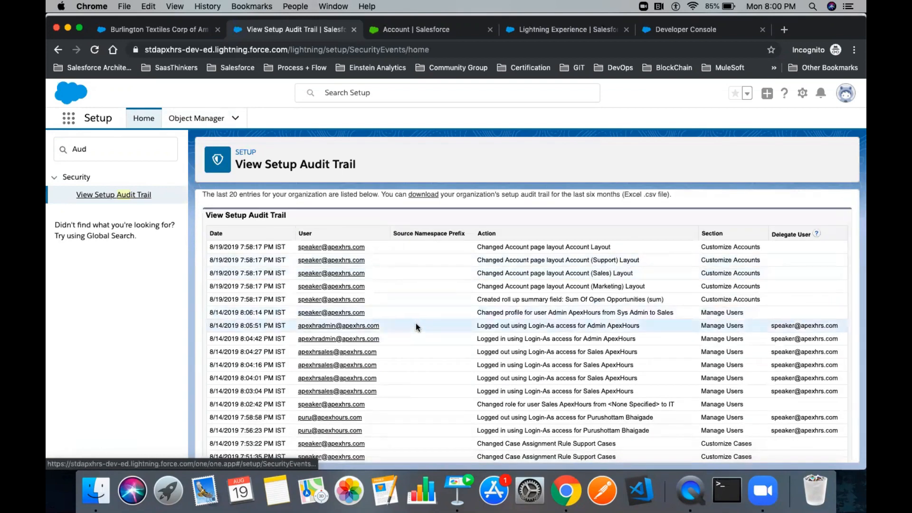
left_click_drag(475, 299, 674, 300)
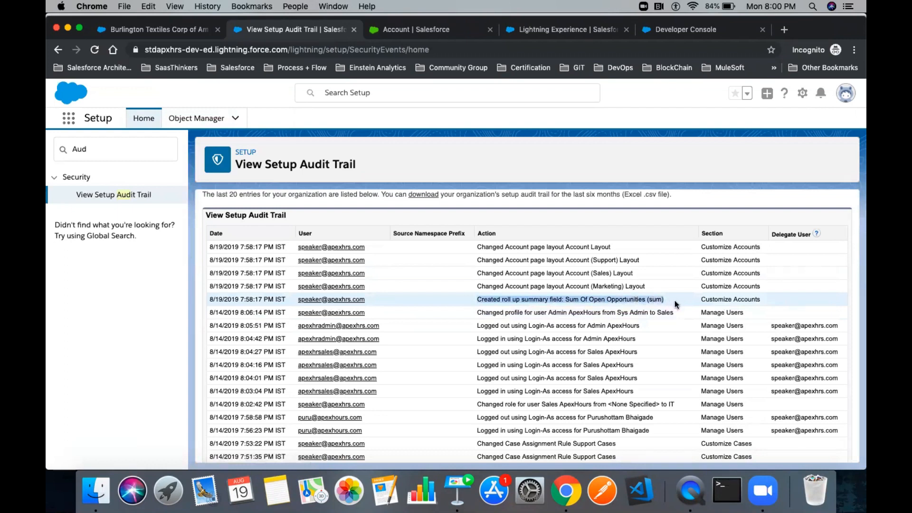
left_click(662, 301)
left_click_drag(567, 301, 646, 299)
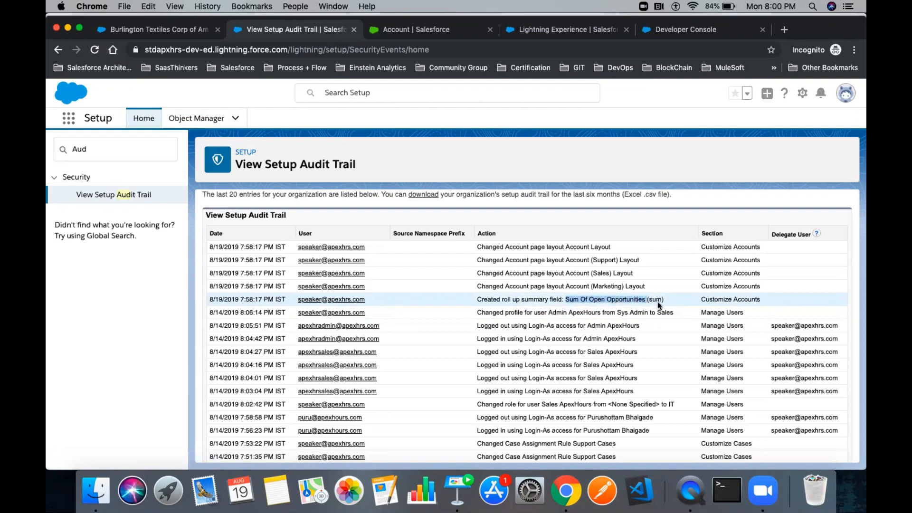
left_click(656, 299)
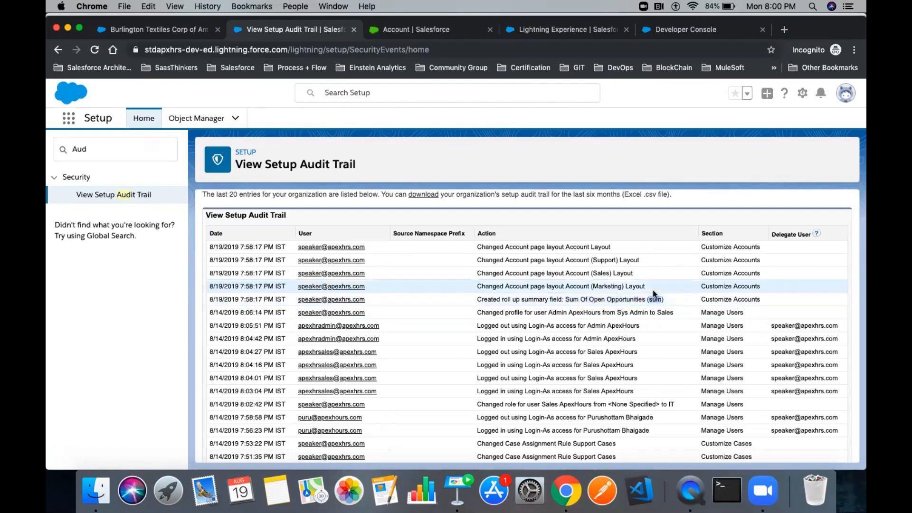
left_click_drag(651, 290, 471, 247)
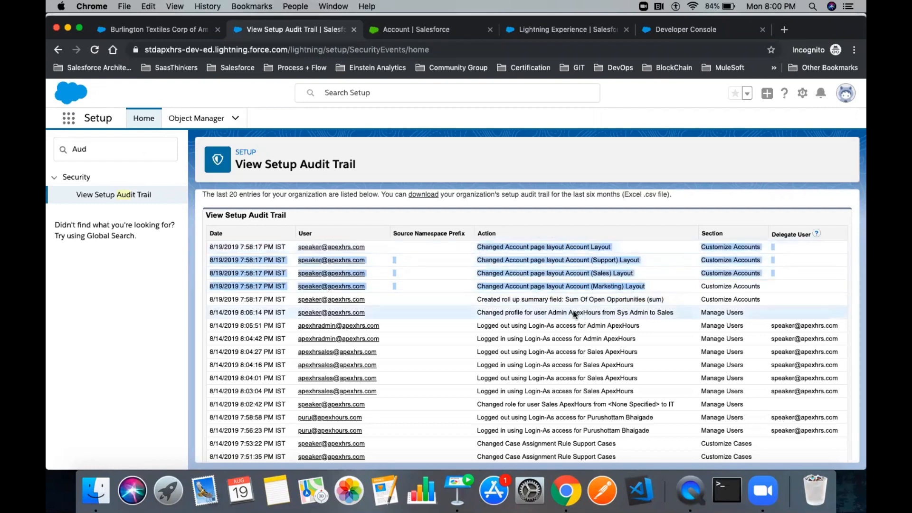
left_click(546, 298)
triple_click(546, 299)
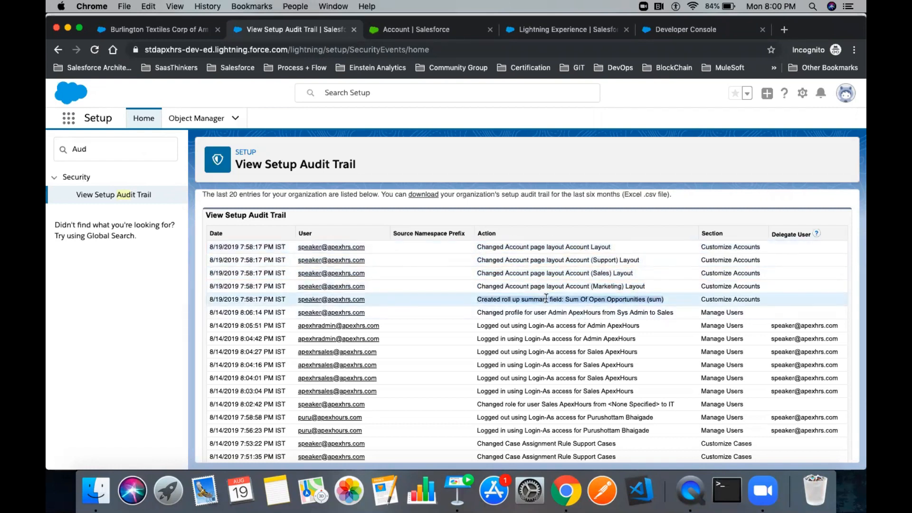
left_click(509, 301)
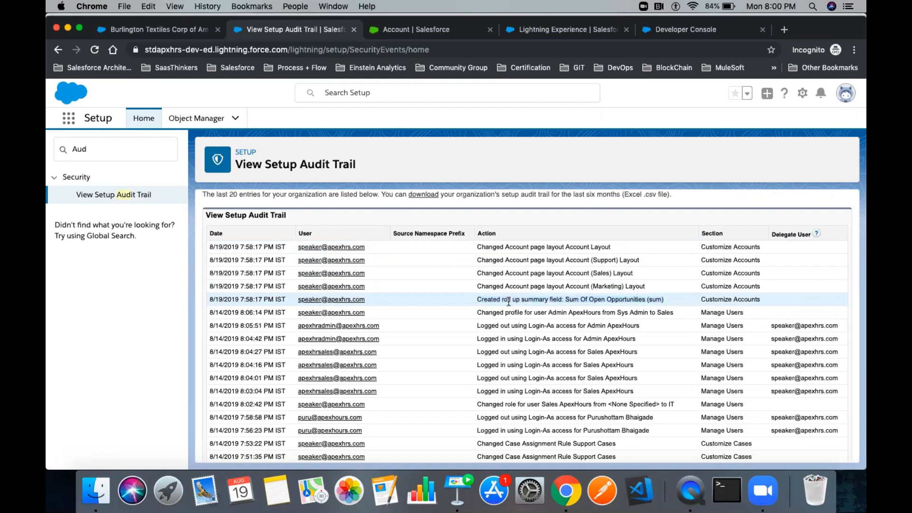
double_click(98, 155)
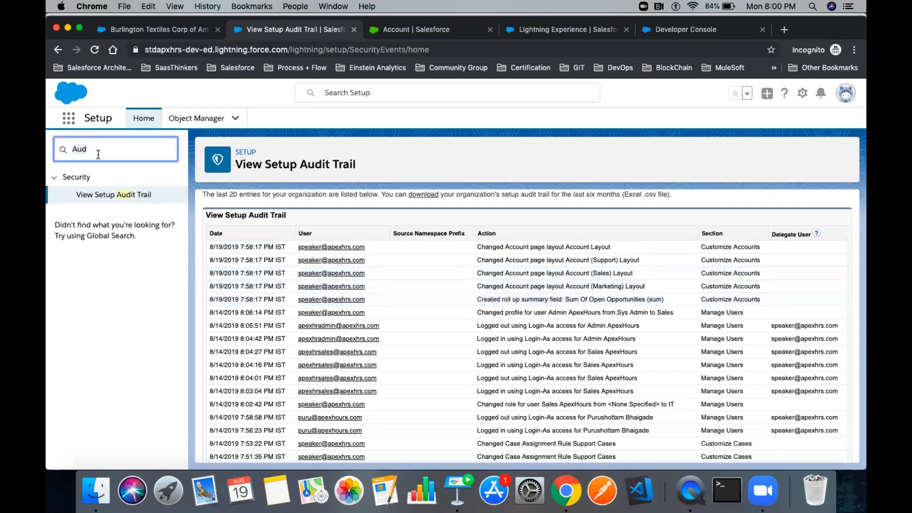
- Find the Apex Classes page in Quick Find and start a new Apex class
type("pex cl")
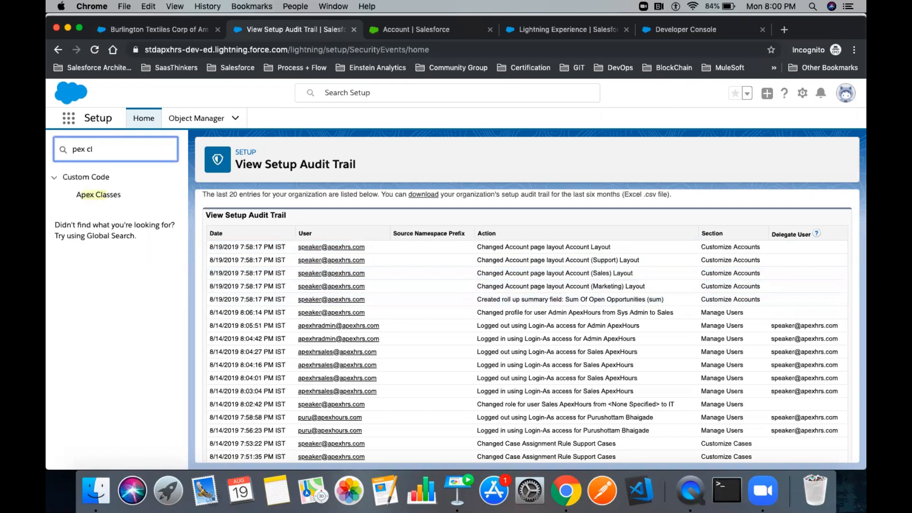
type("class")
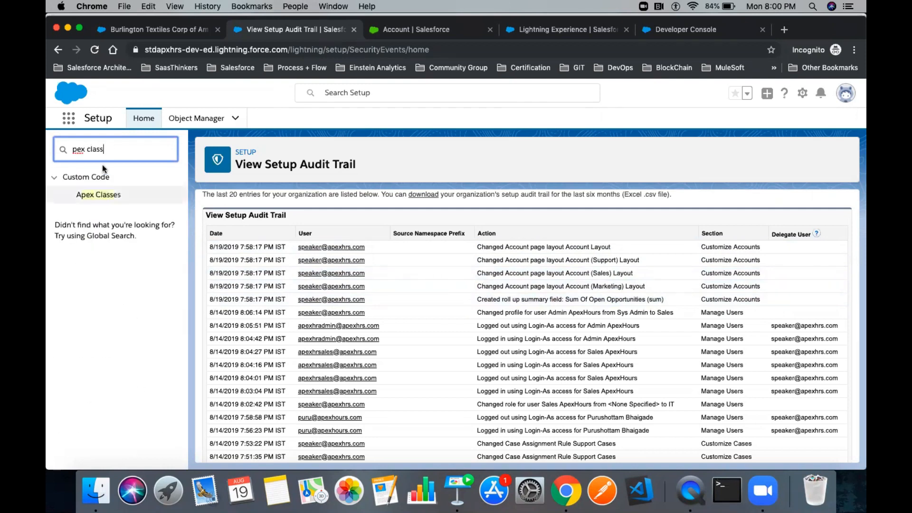
left_click(100, 196)
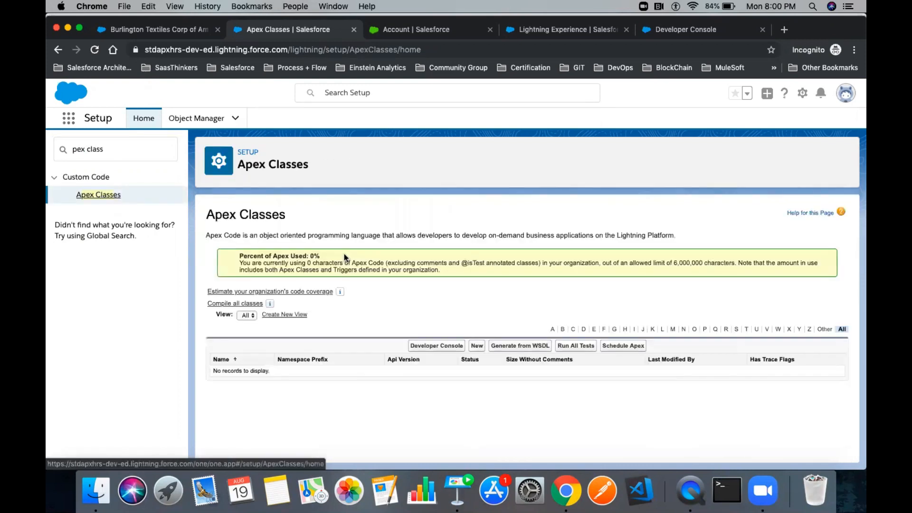
left_click(477, 346)
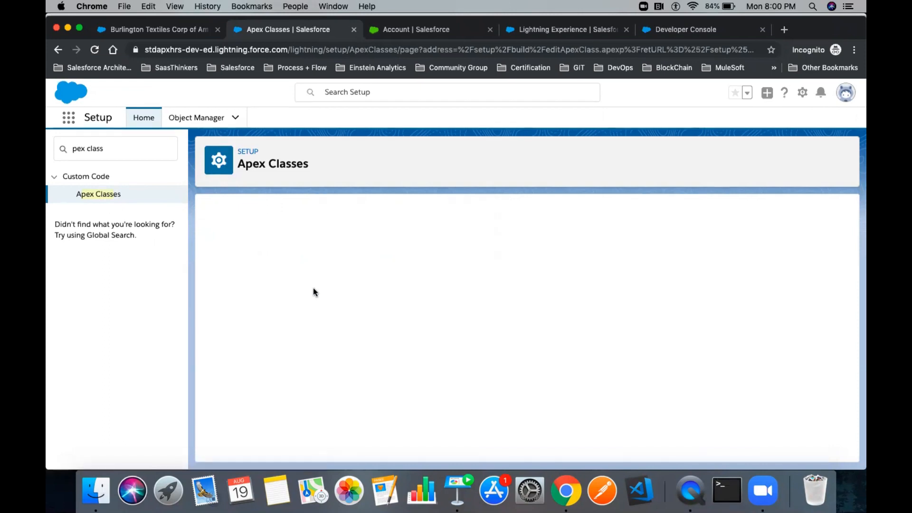
- Write 'public class AccountTriggerHandler{ }' with blank body lines, Quick Save, then save it
left_click(272, 295)
type("publi")
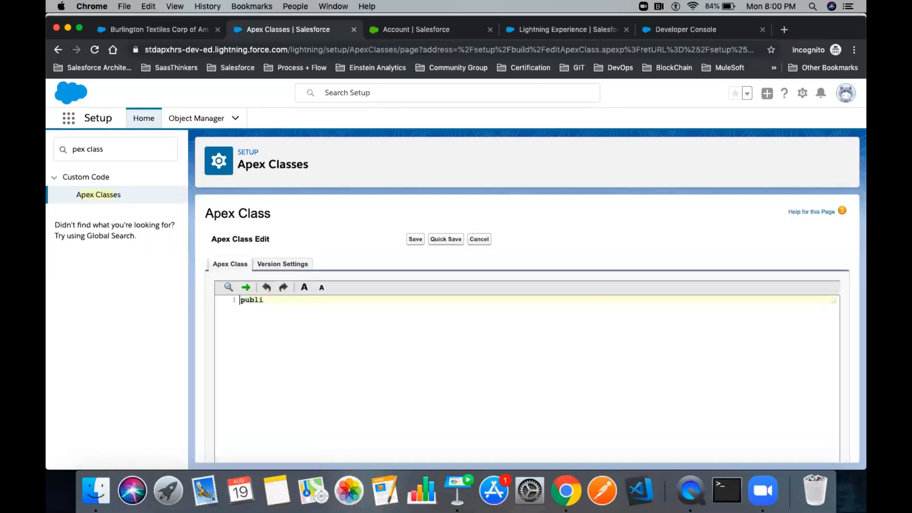
type("c class AccountTriggerHandler{  }")
key("Left")
key("Return")
key("Return")
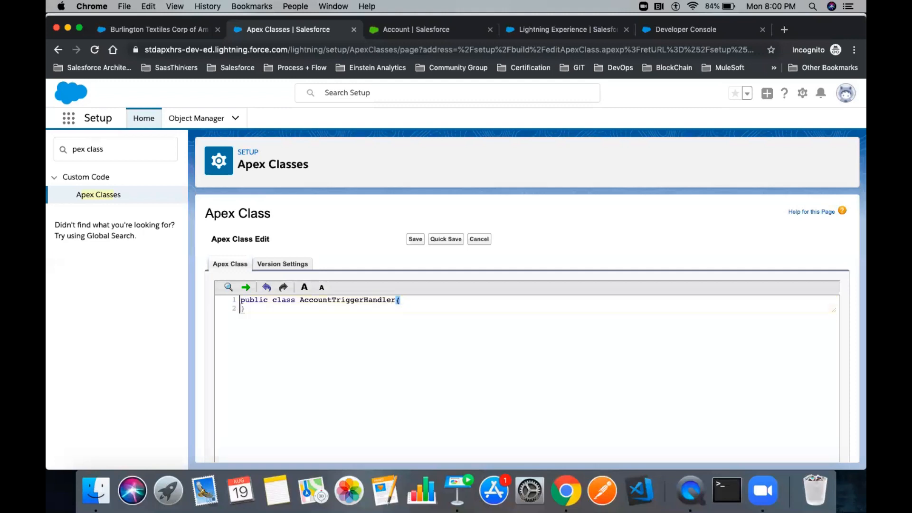
left_click(441, 239)
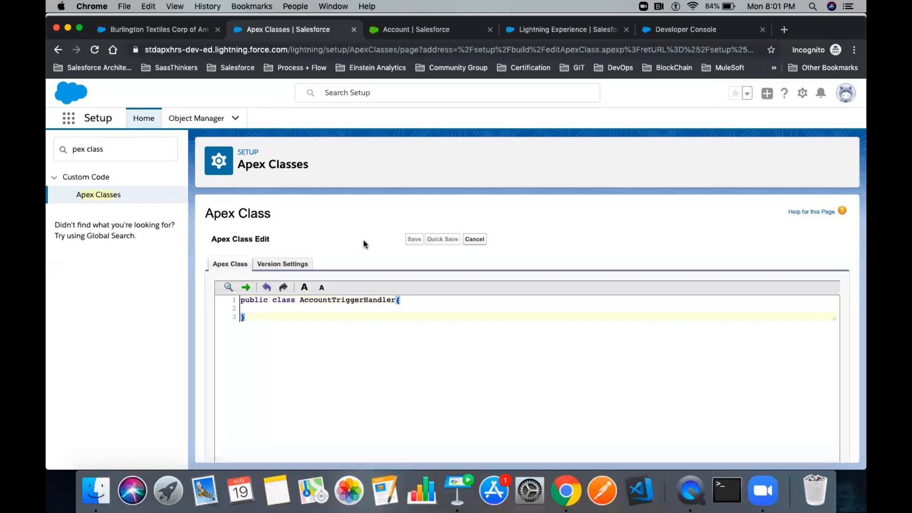
left_click(410, 237)
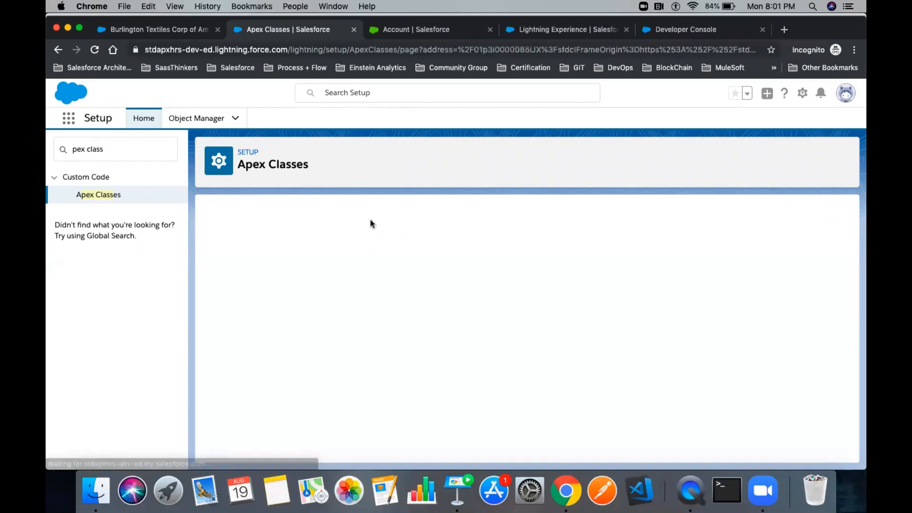
- Replace the Quick Find search text with 'audit'
left_click(142, 149)
key("super+a")
type("a")
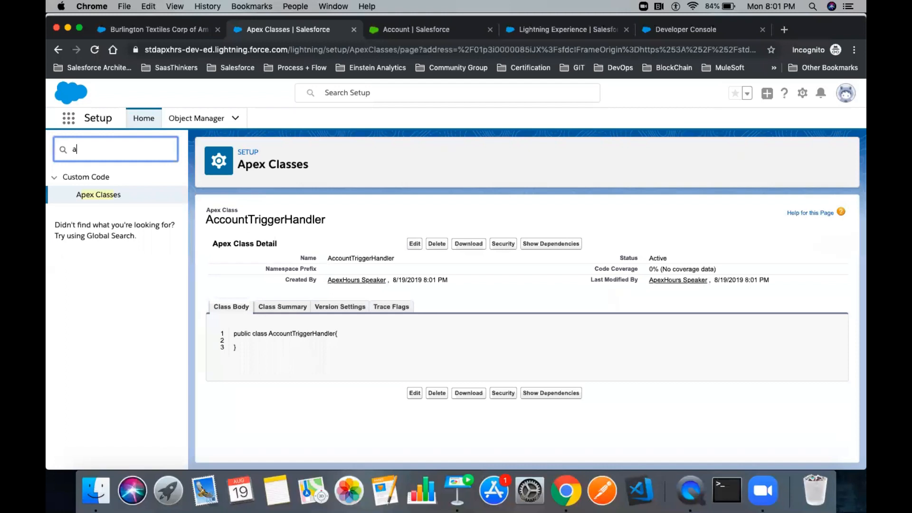
type("udit")
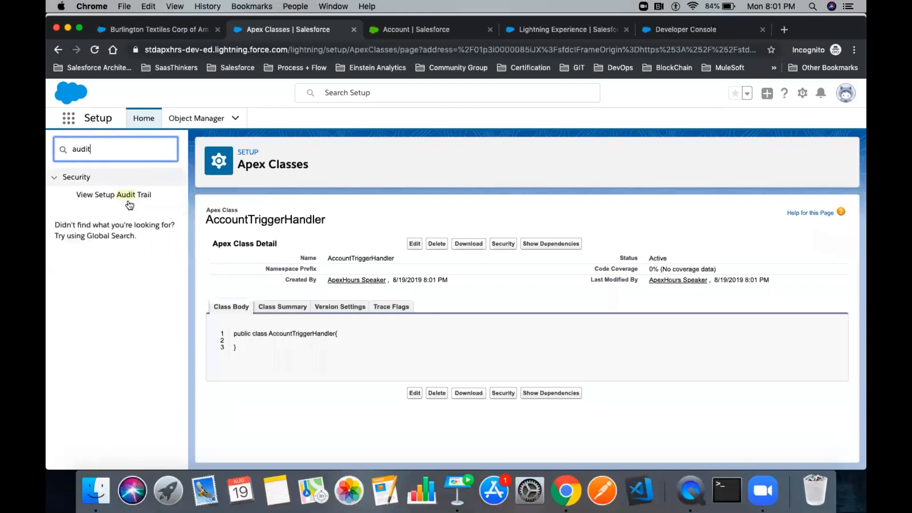
- Open the Setup Audit Trail and highlight the AccountTriggerHandler creation and change entries
left_click(115, 196)
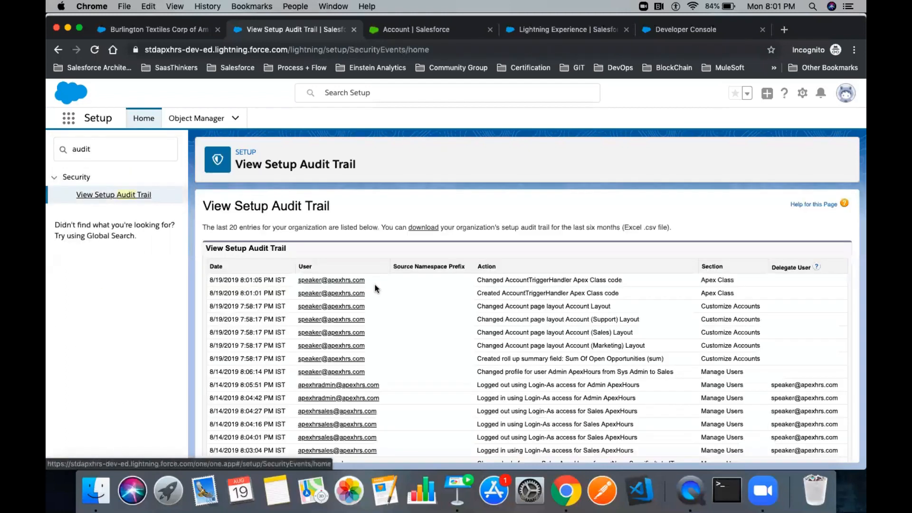
left_click_drag(618, 294, 473, 297)
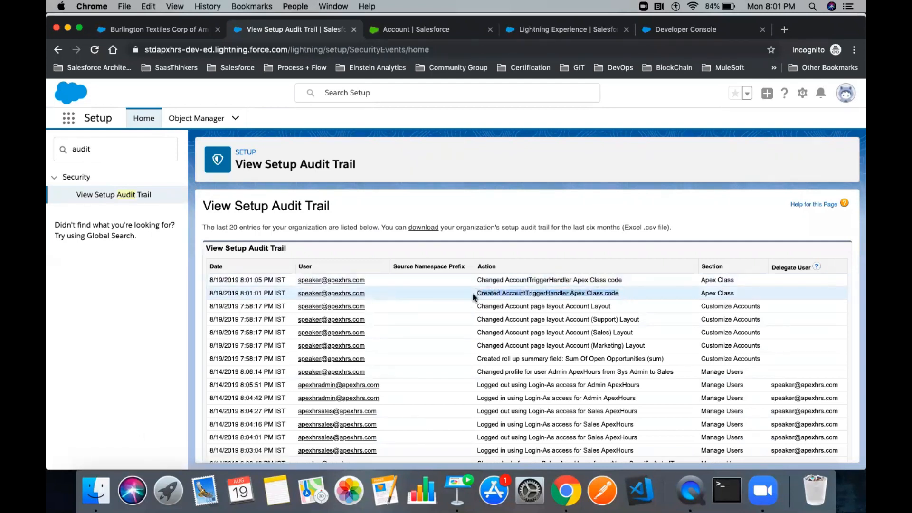
double_click(532, 279)
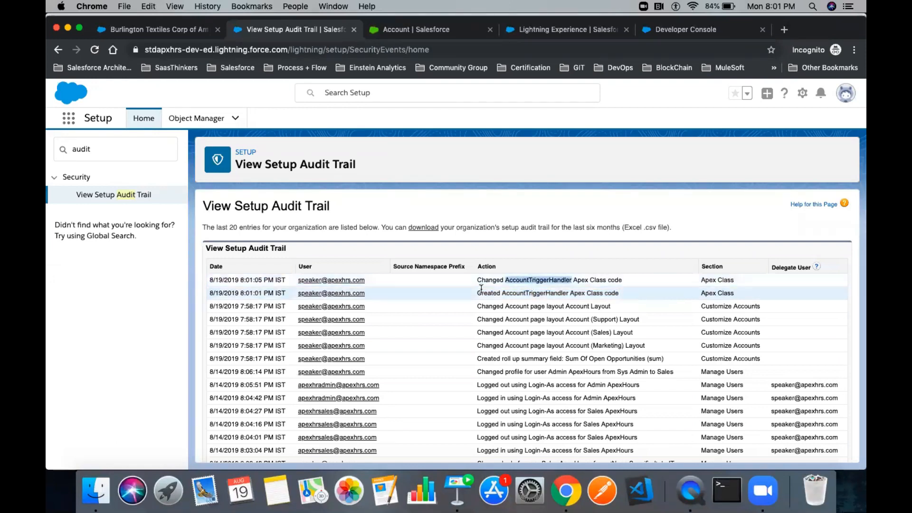
left_click_drag(477, 280, 626, 280)
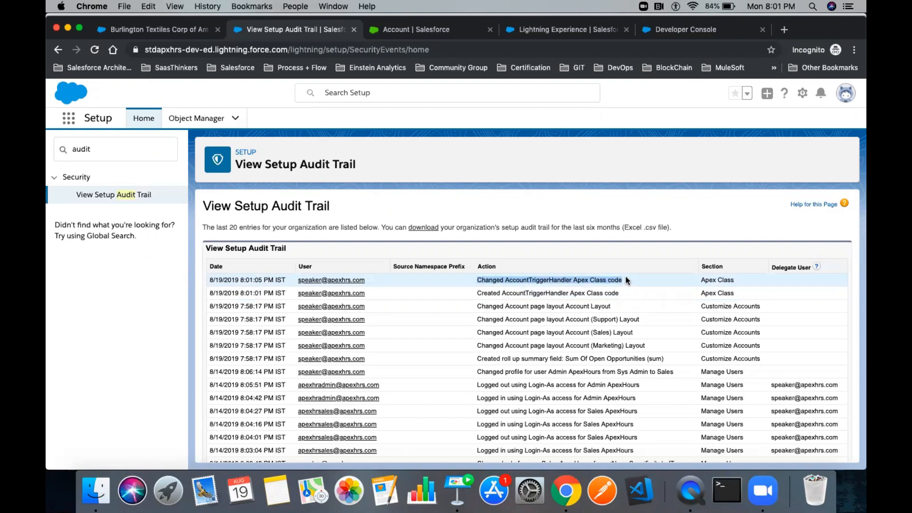
double_click(558, 280)
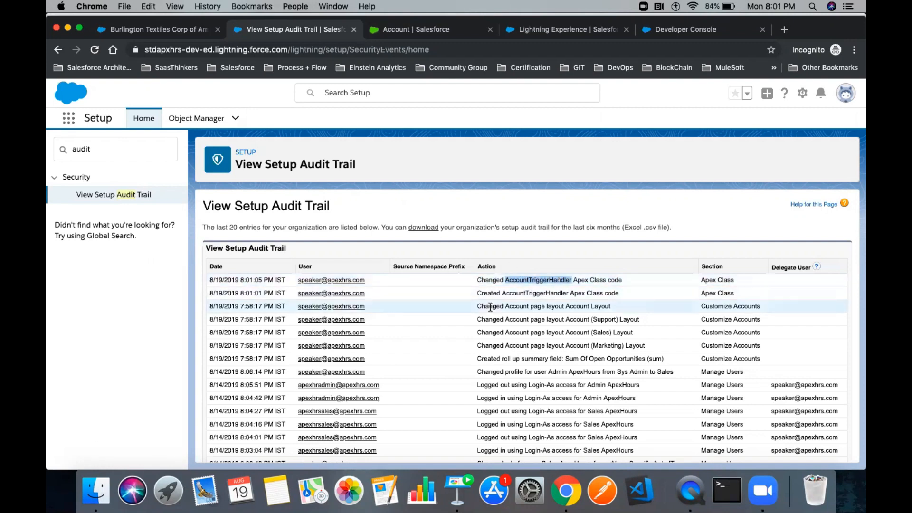
- Highlight the Source Namespace Prefix column, then move to the Field History Tracking slide in Keynote
scroll(490, 306, "down", 3)
scroll(489, 306, "up", 3)
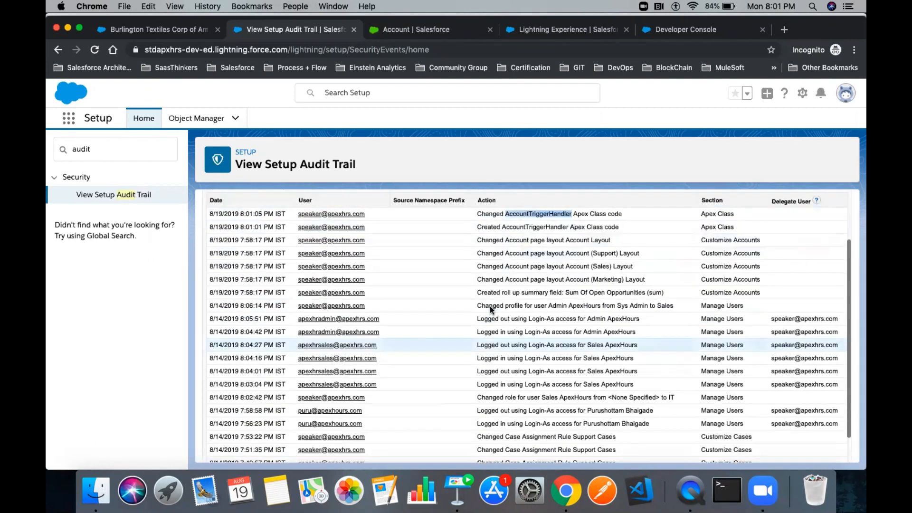
triple_click(419, 264)
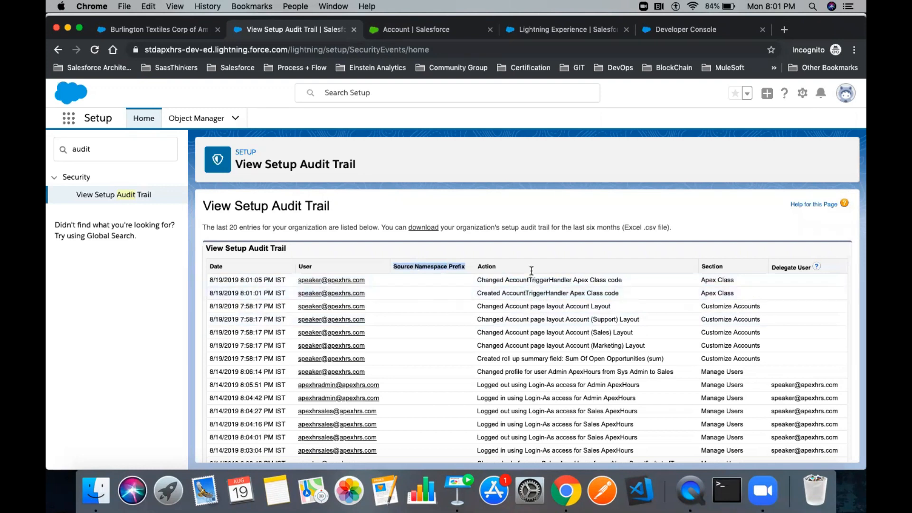
scroll(546, 356, "down", 4)
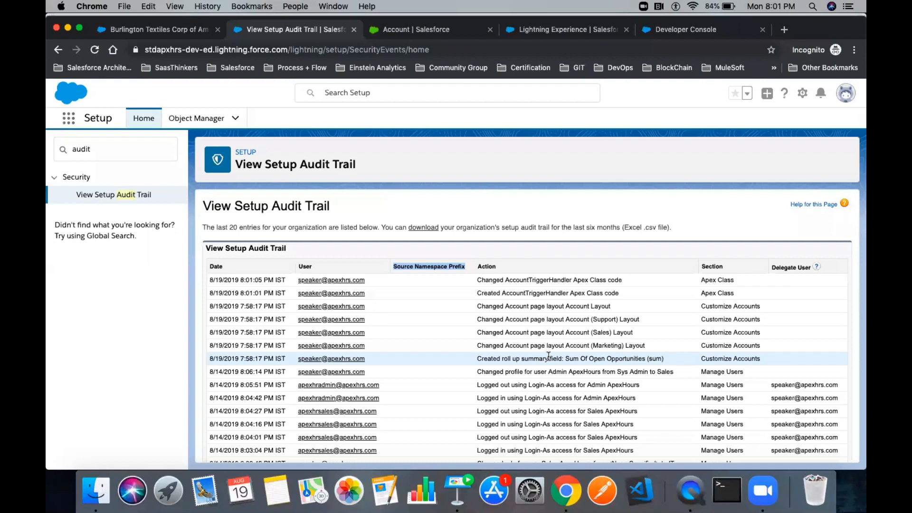
triple_click(430, 266)
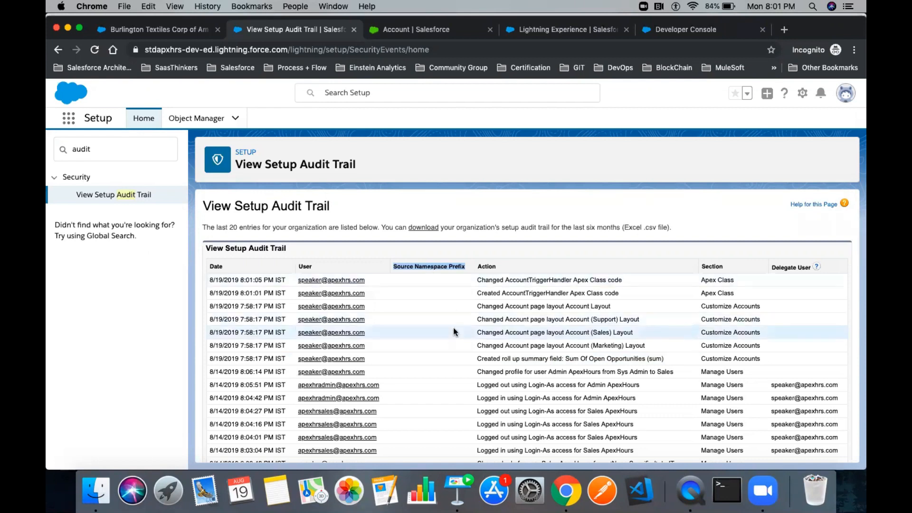
left_click(463, 485)
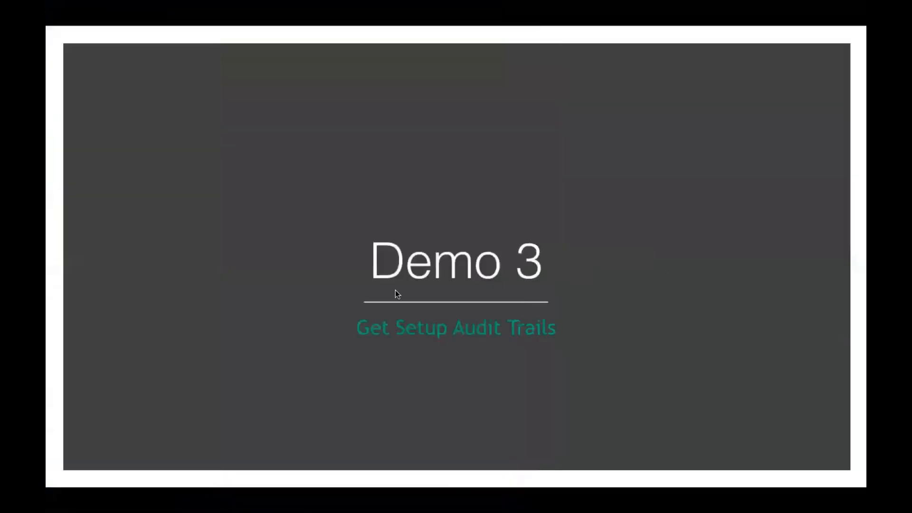
left_click(396, 291)
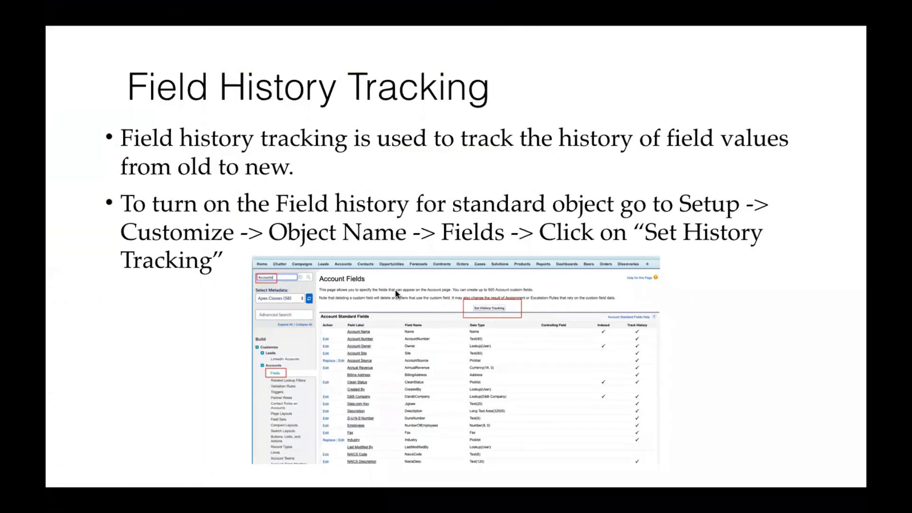
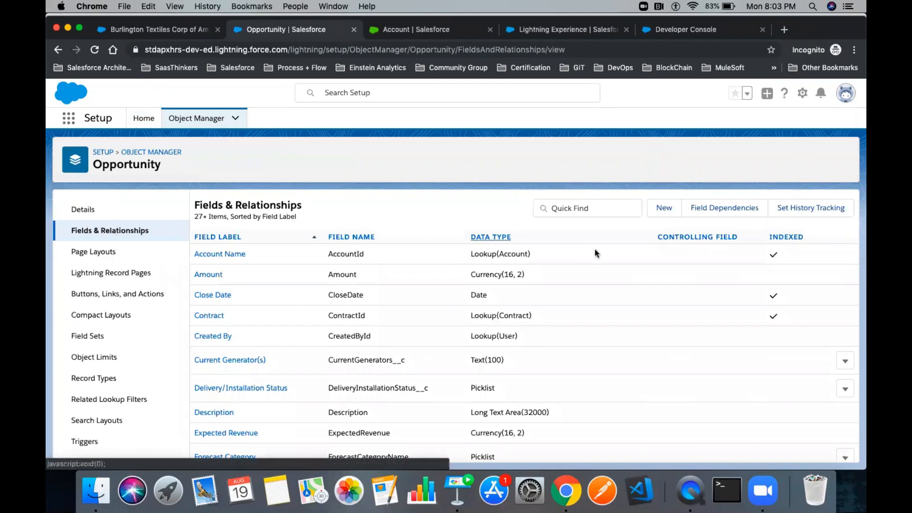
- Enable Opportunity Field History, tick Amount and Stage for tracking, and save
left_click(804, 211)
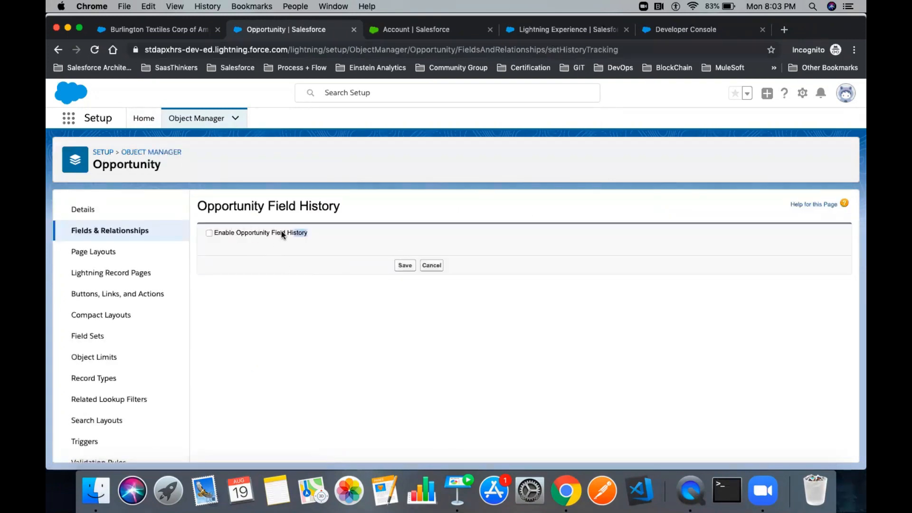
left_click(208, 235)
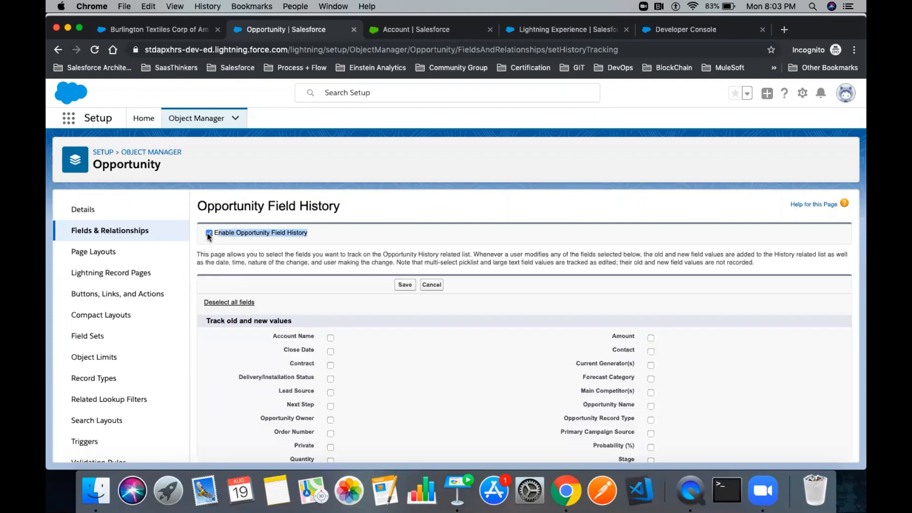
scroll(378, 279, "down", 5)
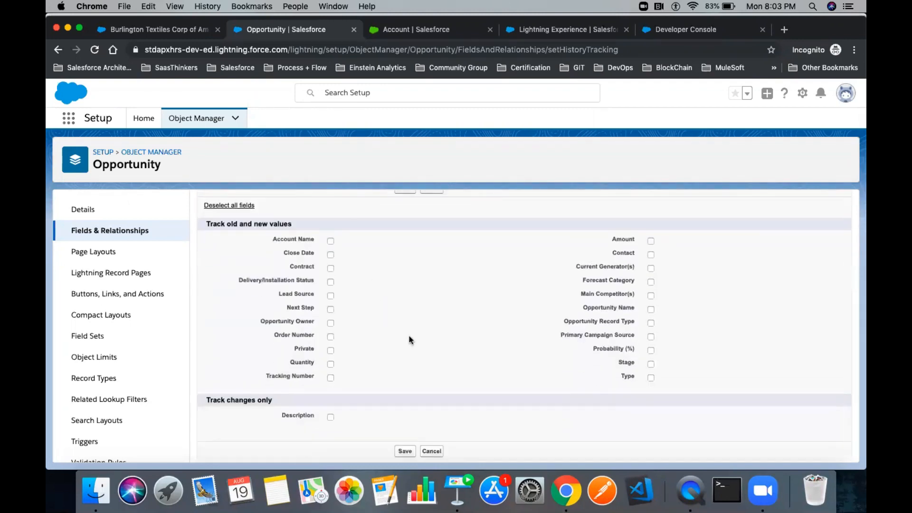
scroll(410, 339, "up", 2)
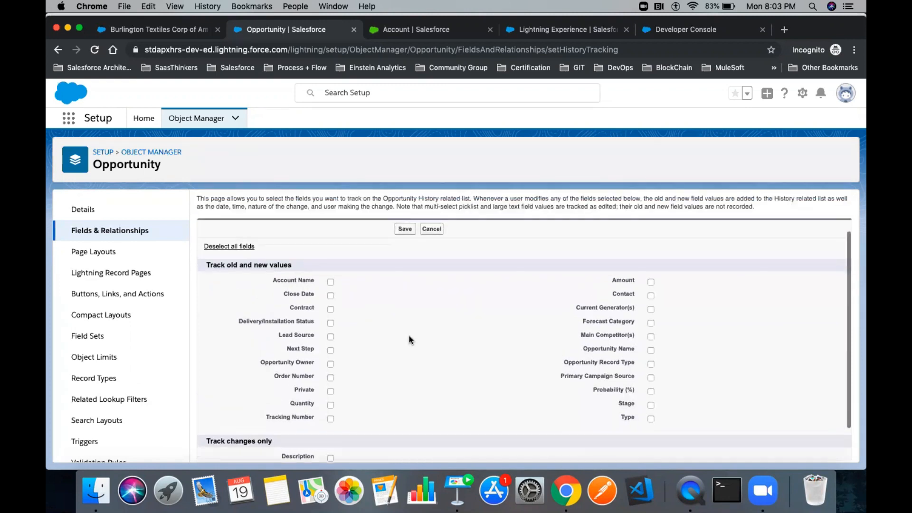
left_click(651, 283)
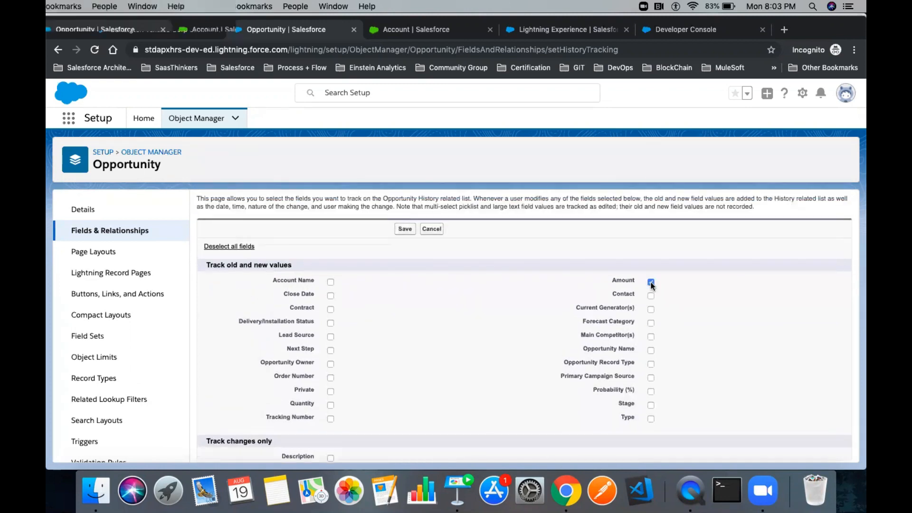
left_click(651, 405)
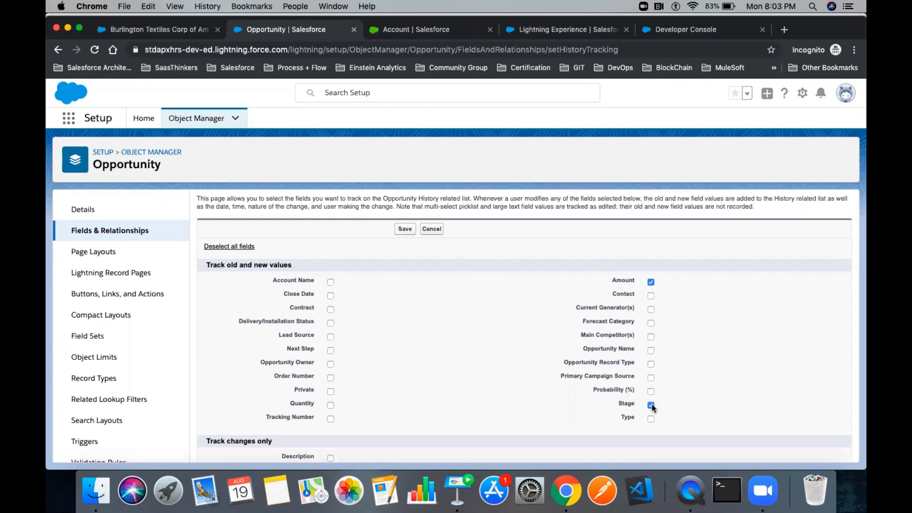
scroll(493, 356, "down", 2)
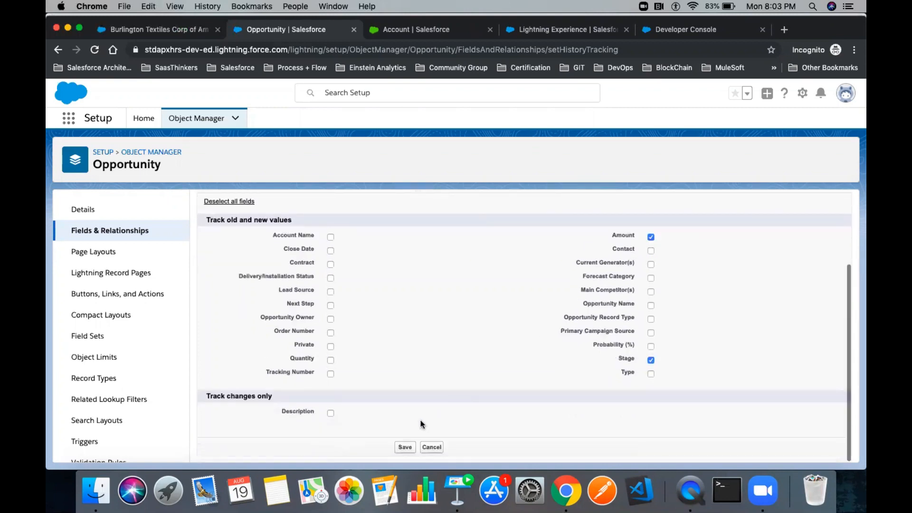
left_click(404, 447)
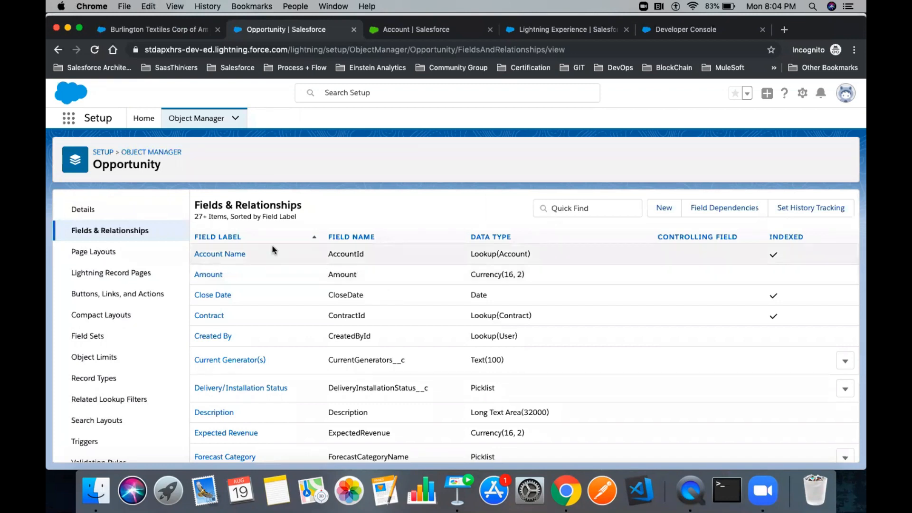
- Add Opportunity Field History (filtered by 'Hi') to the Opportunity Layout related lists, then save and confirm overwrite
left_click(105, 253)
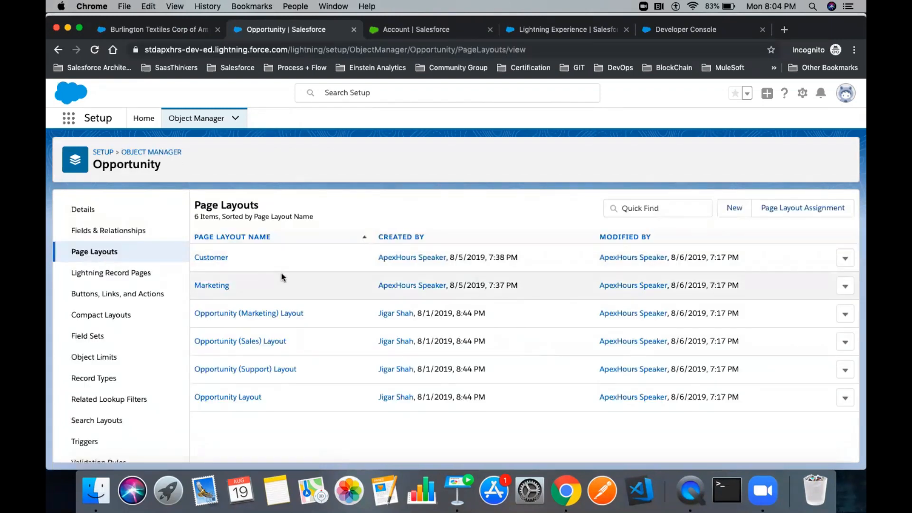
left_click(236, 397)
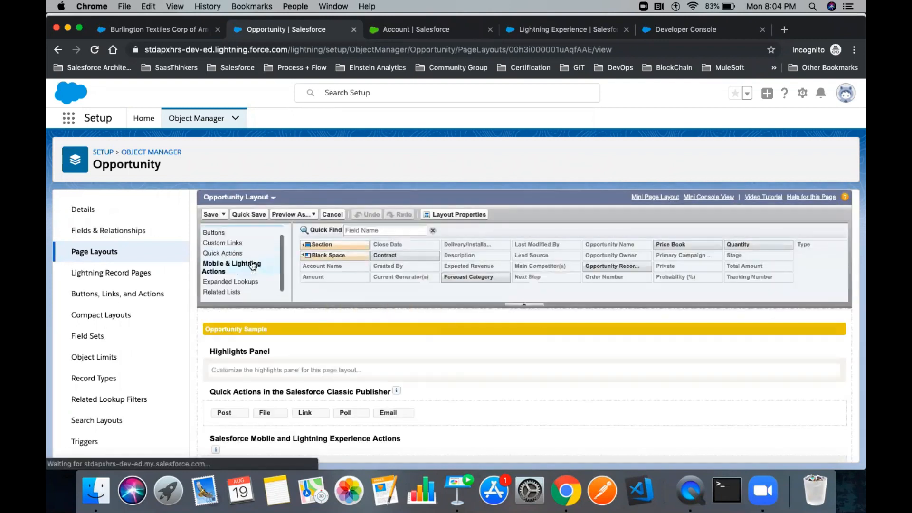
left_click(221, 295)
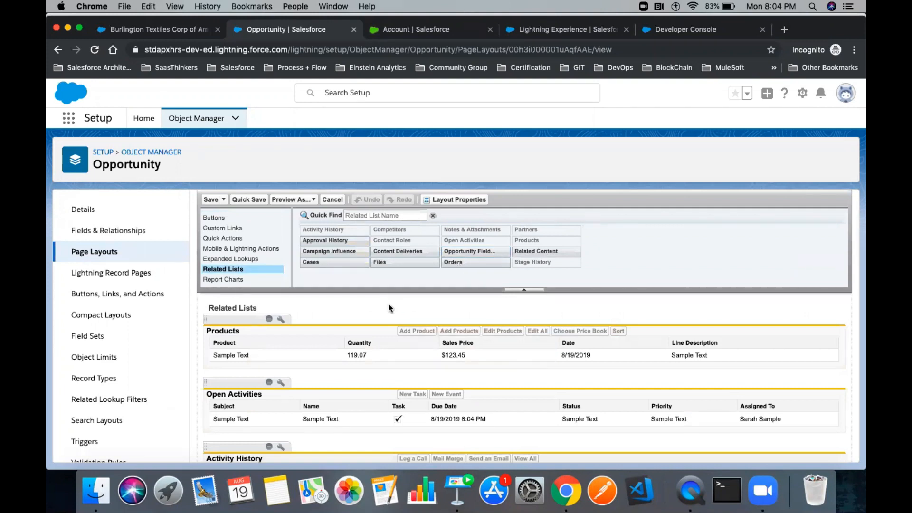
scroll(452, 292, "down", 1)
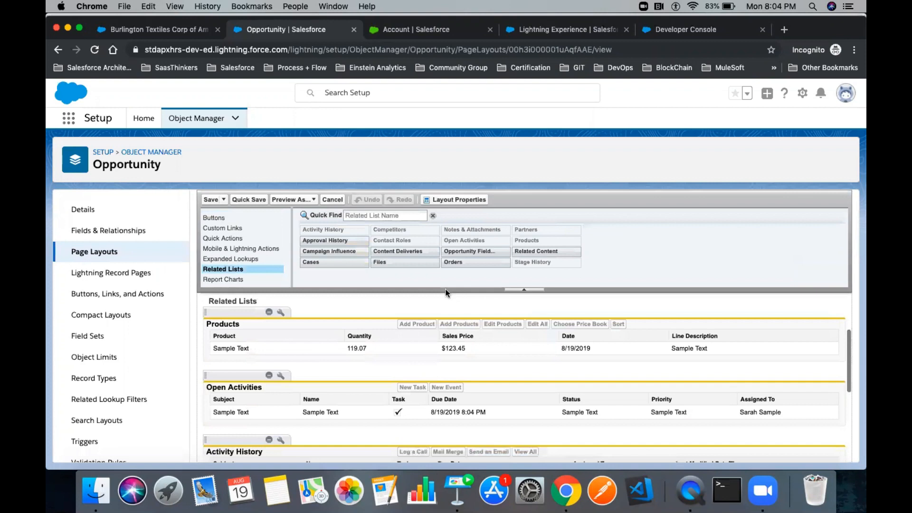
left_click(380, 216)
type("Hi")
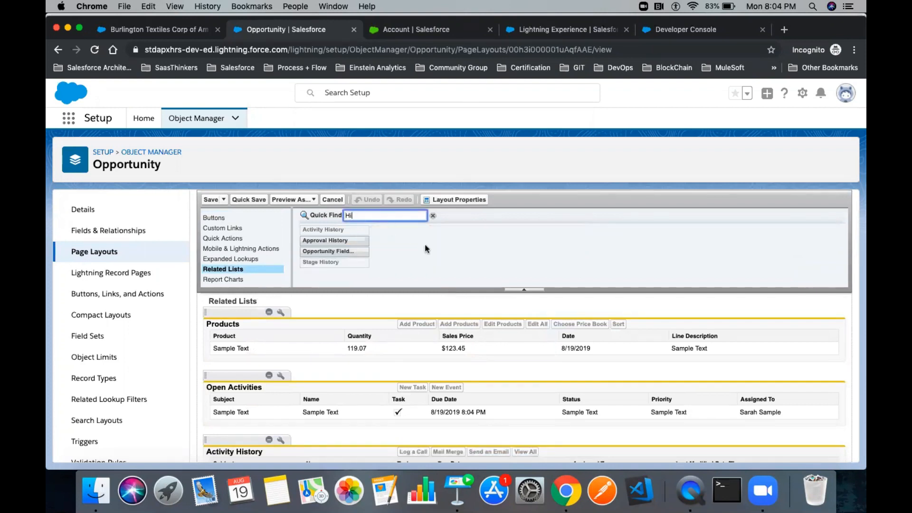
scroll(426, 249, "down", 1)
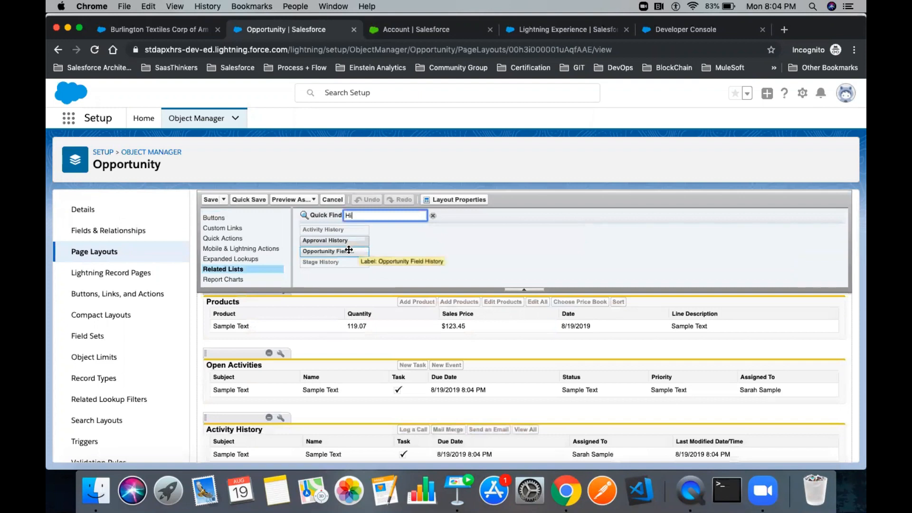
left_click_drag(345, 251, 321, 340)
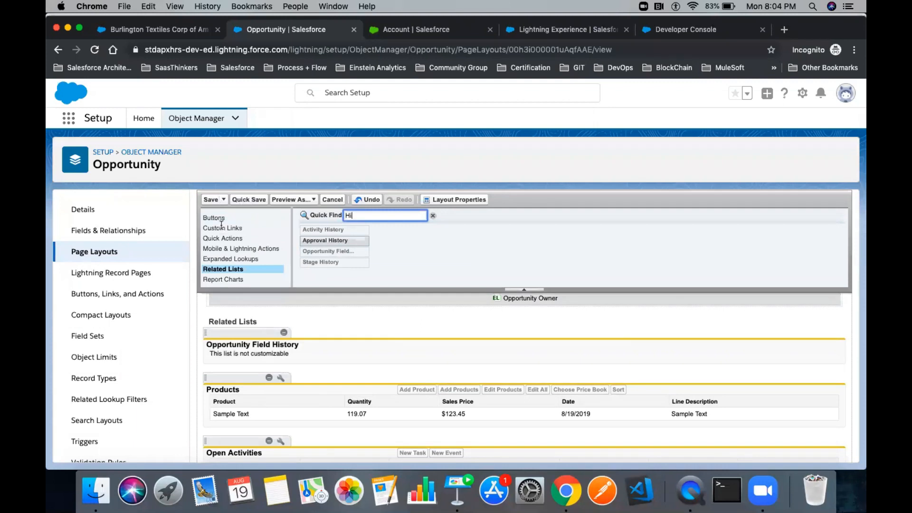
left_click(211, 200)
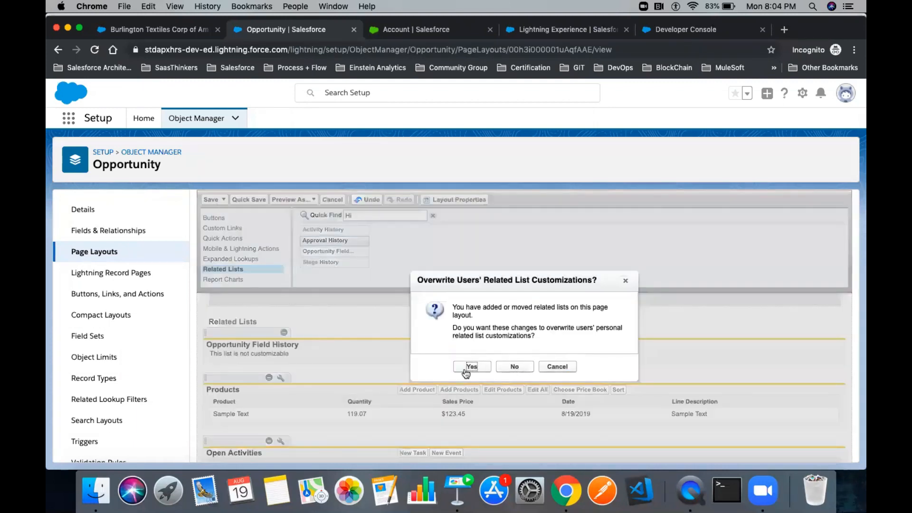
left_click(465, 369)
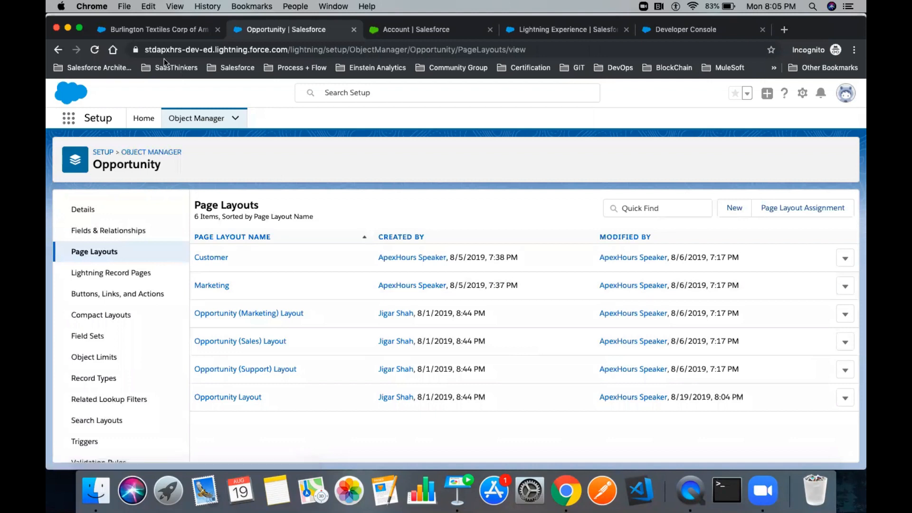
- Open the Burlington Textiles Weaving Plant Generator opportunity from the account's Related tab
left_click(157, 30)
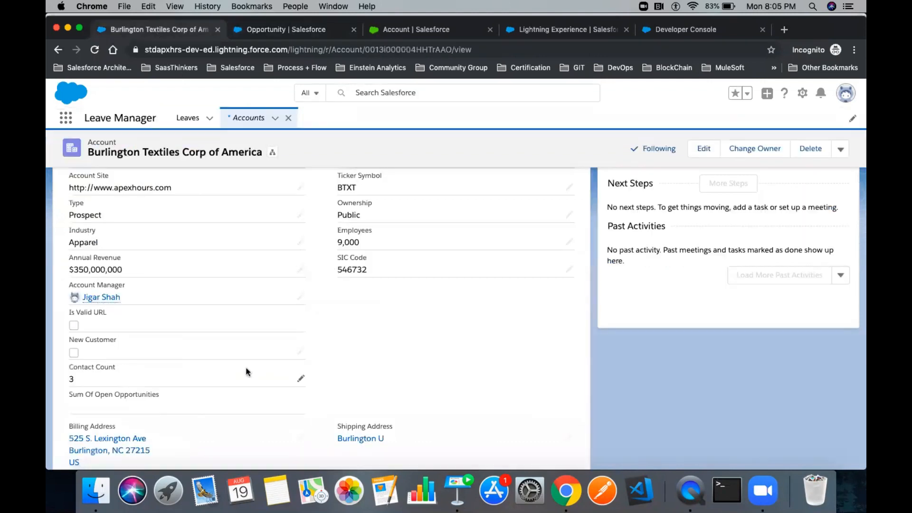
scroll(246, 371, "down", 5)
scroll(242, 371, "up", 9)
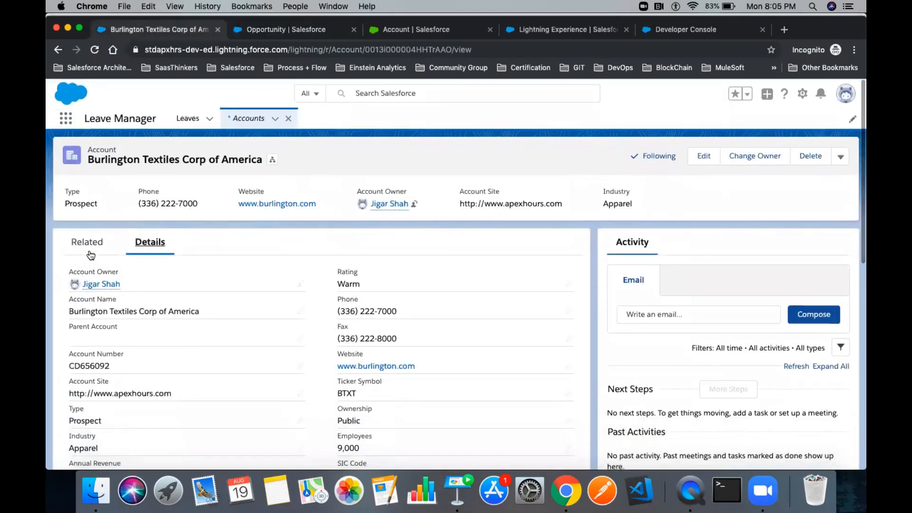
left_click(89, 245)
scroll(226, 319, "down", 2)
scroll(226, 319, "down", 1)
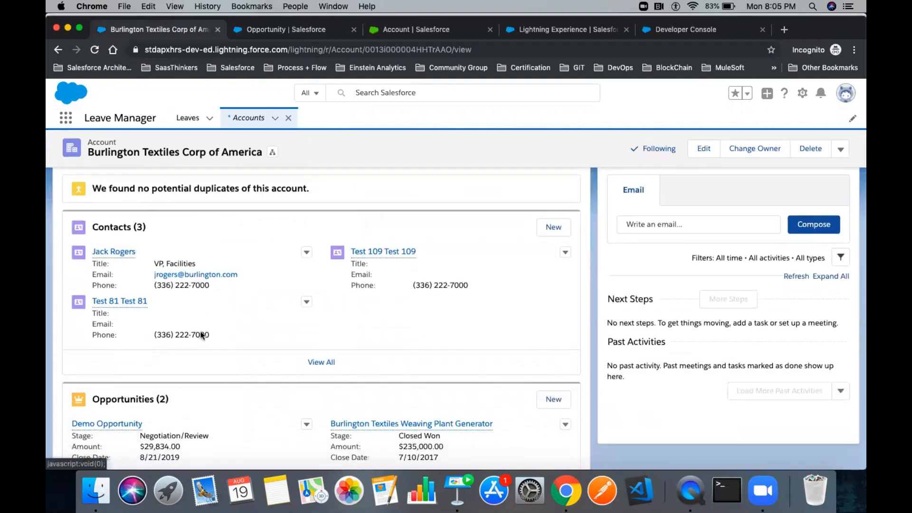
scroll(237, 342, "down", 5)
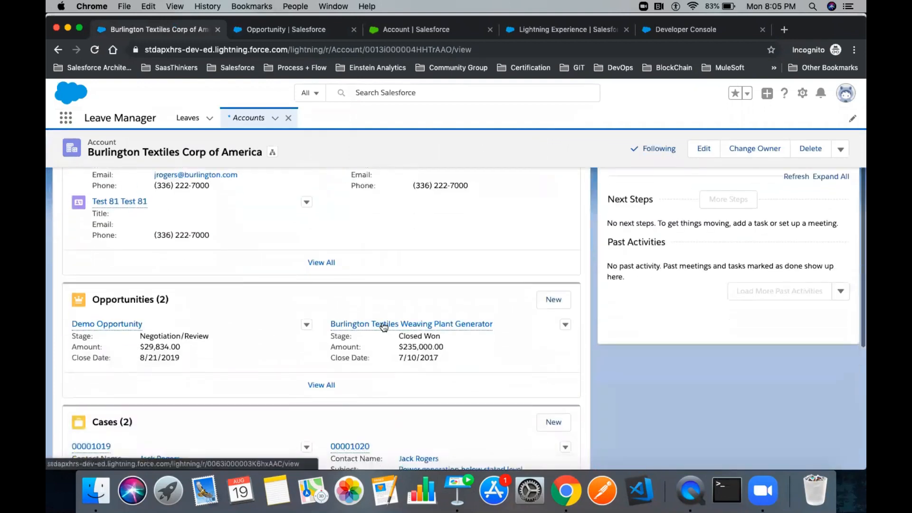
left_click(383, 323)
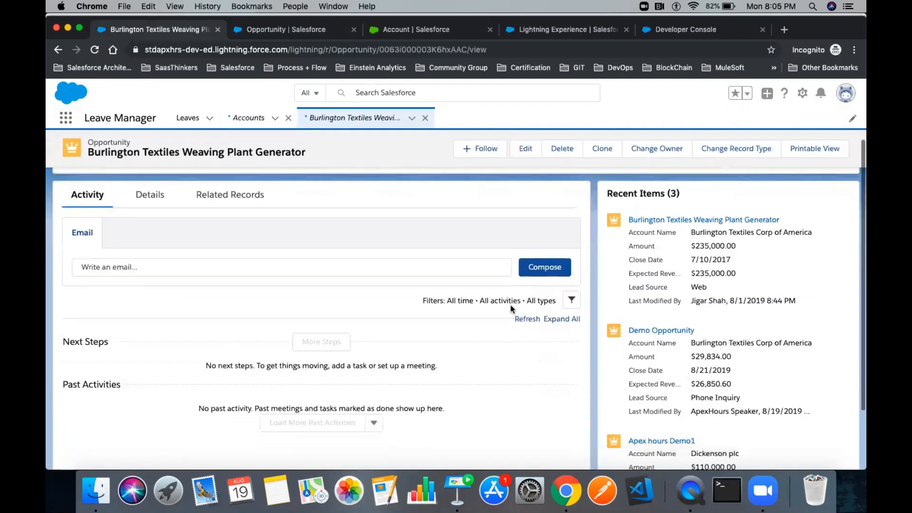
- Show the opportunity's Related Records and highlight the empty Opportunity Field History heading
scroll(737, 291, "down", 5)
scroll(674, 291, "up", 4)
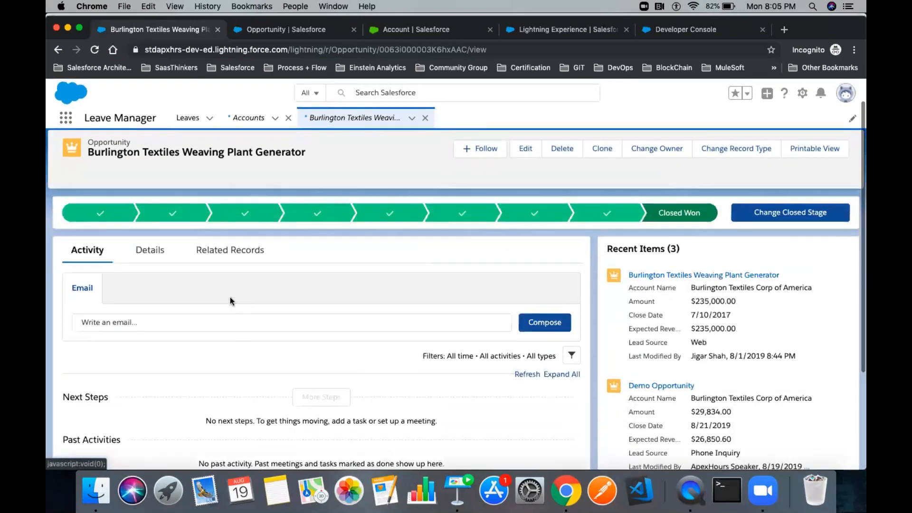
left_click(148, 252)
left_click(229, 251)
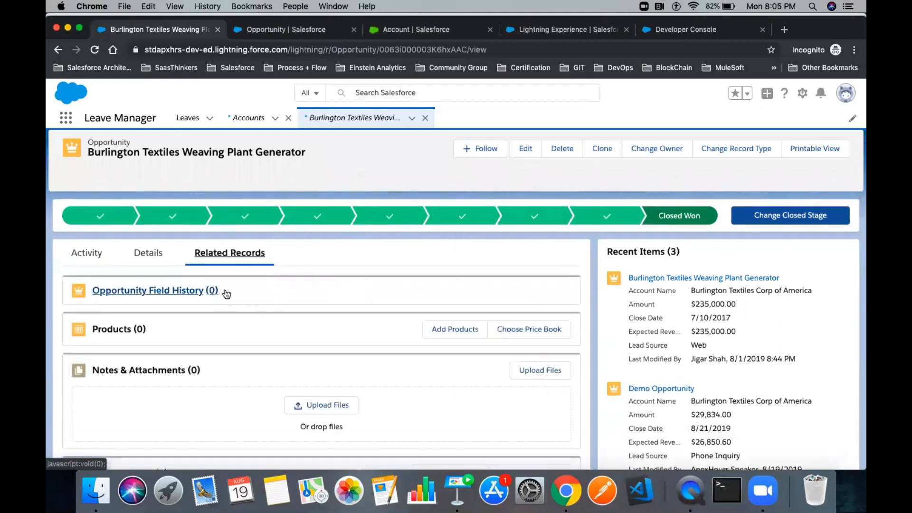
left_click_drag(85, 291, 255, 294)
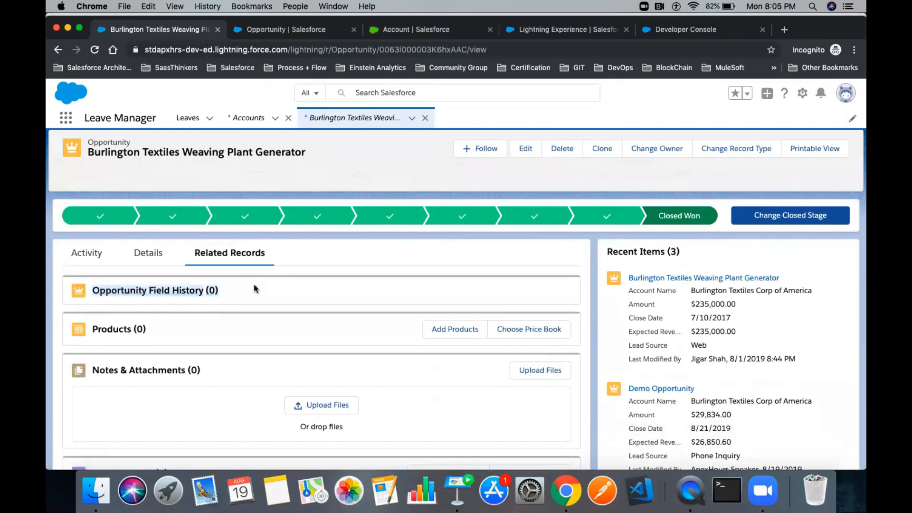
left_click(257, 291)
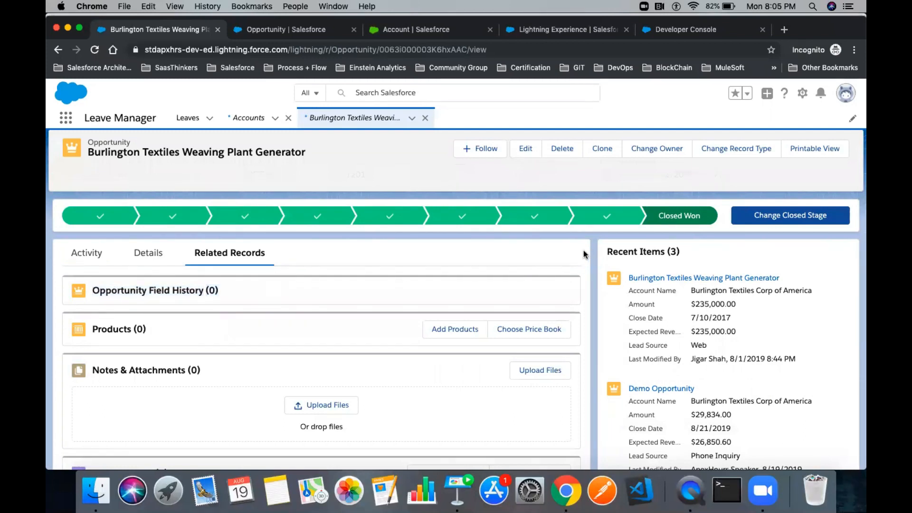
left_click_drag(233, 291, 91, 291)
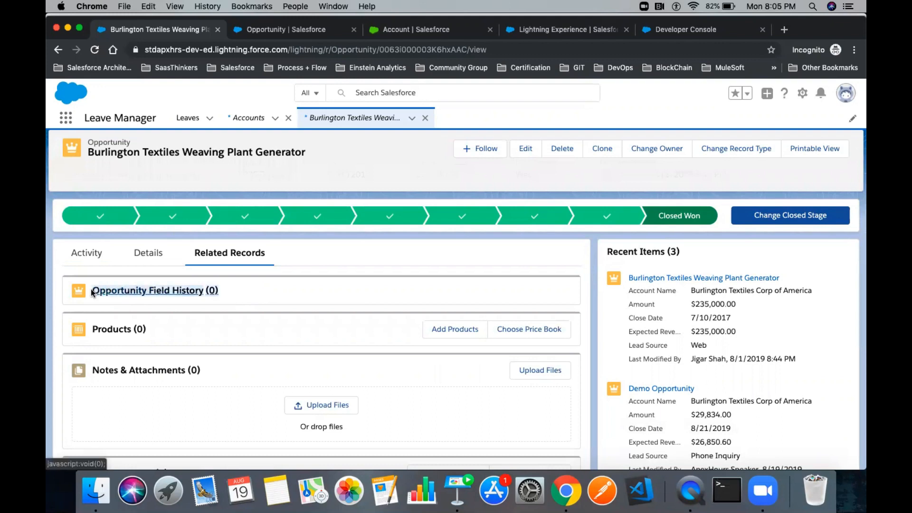
left_click(276, 294)
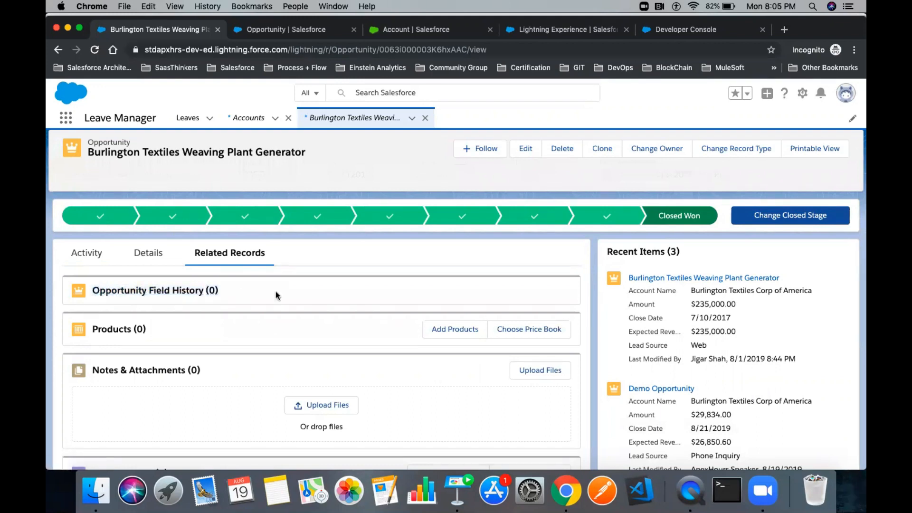
- Open the Opportunity record page in Lightning App Builder via Edit Page
left_click(803, 94)
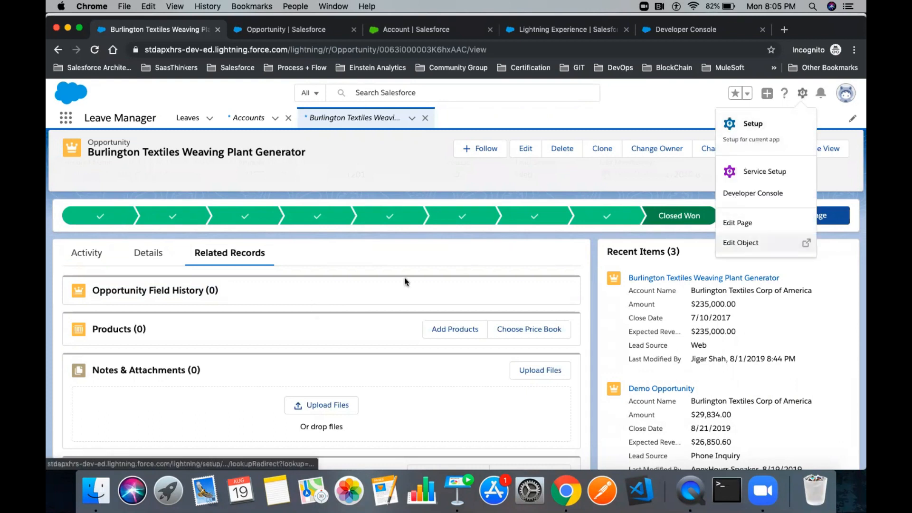
left_click(741, 224)
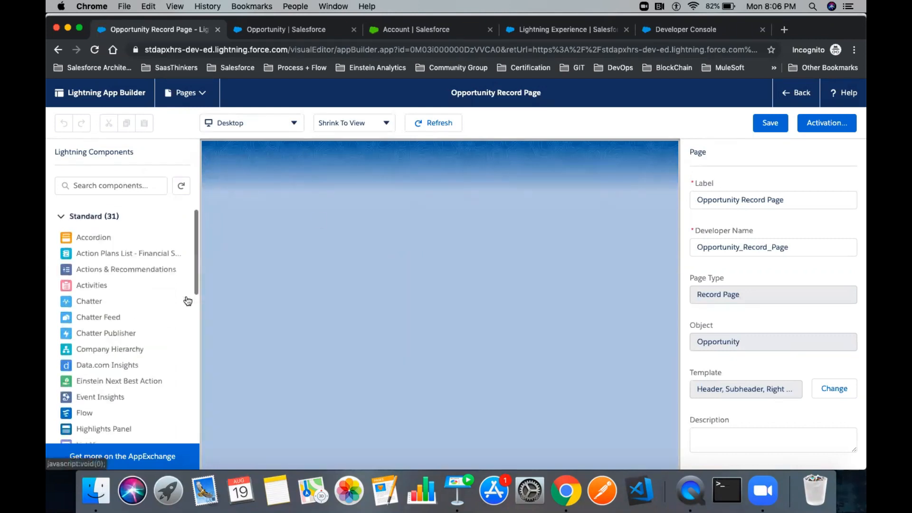
scroll(131, 340, "down", 3)
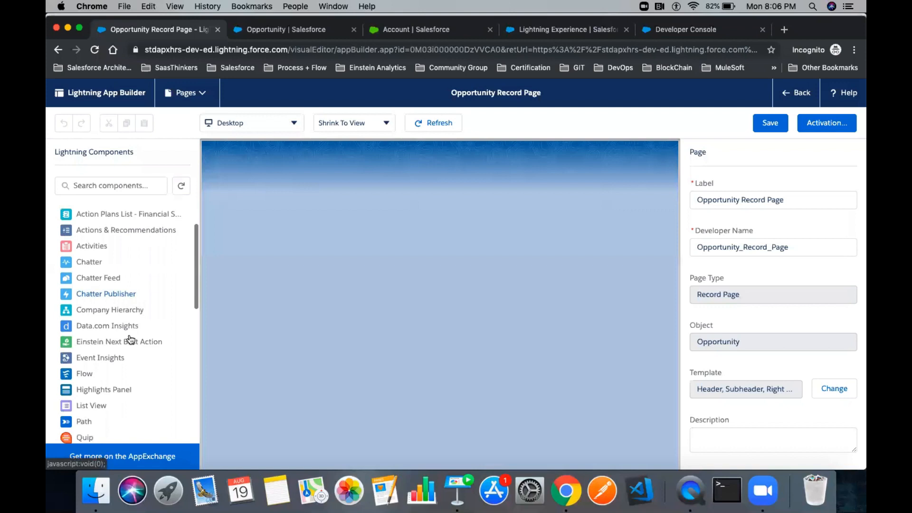
- Filter components by 'Relate' and select the Related Lists component under Related Records
left_click(93, 186)
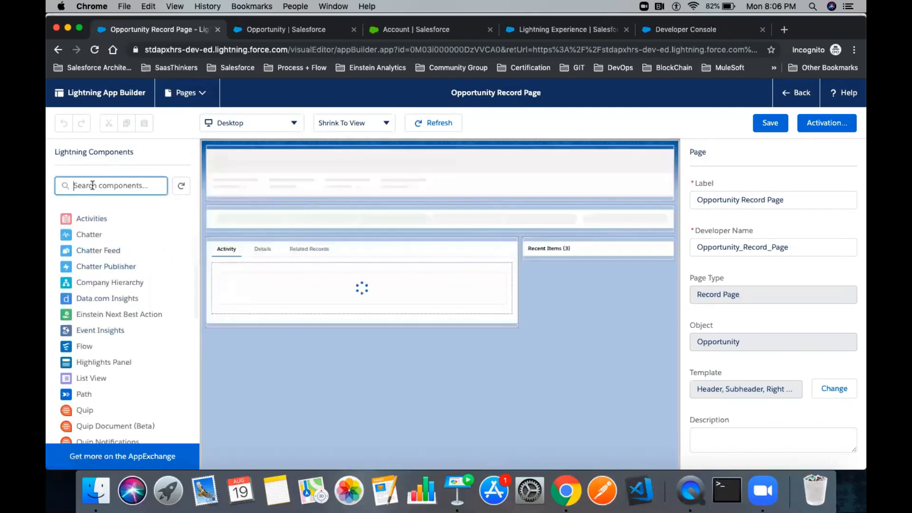
type("Relta")
key("BackSpace")
key("BackSpace")
key("BackSpace")
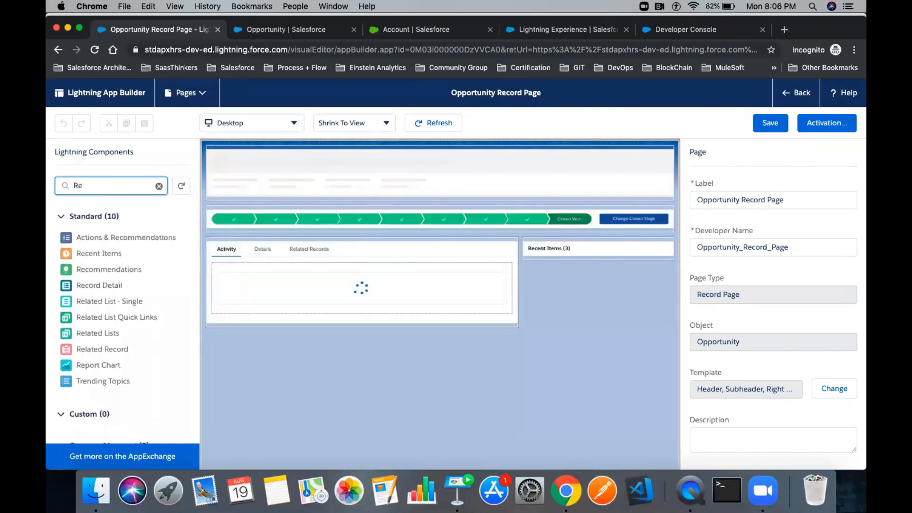
type("late")
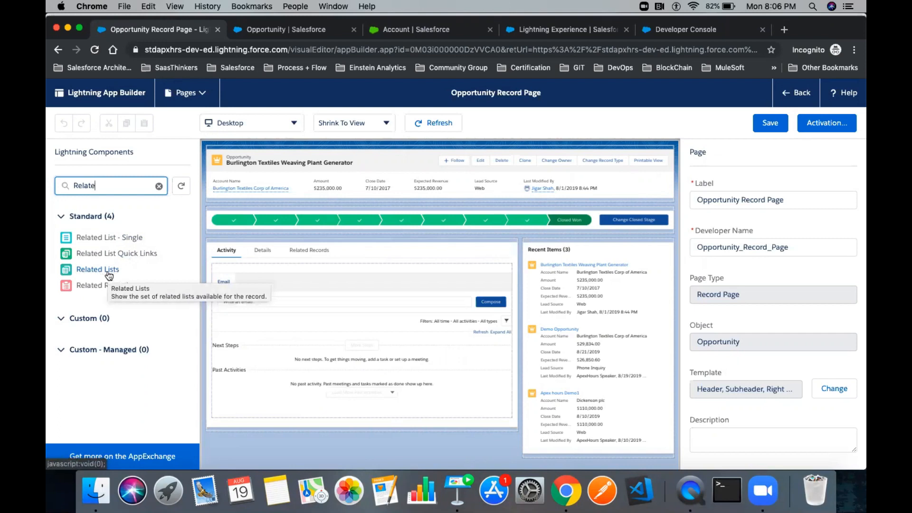
left_click(296, 250)
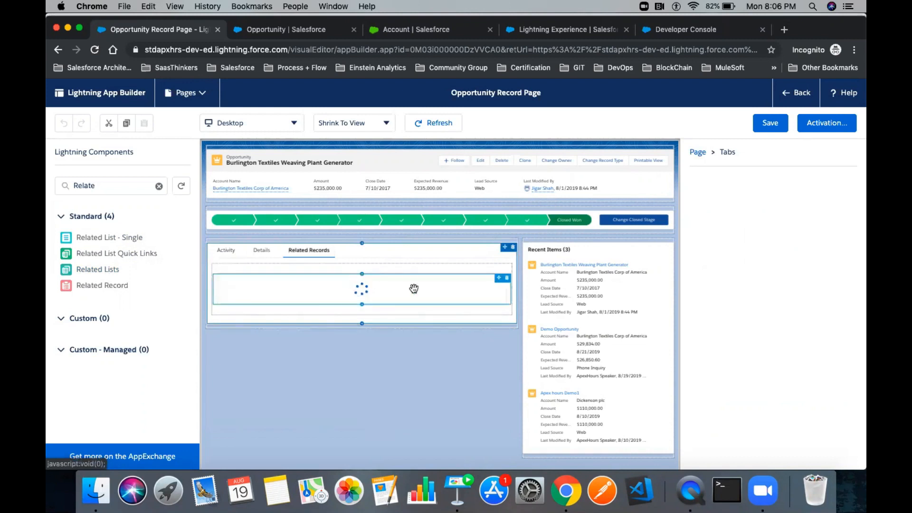
left_click(414, 289)
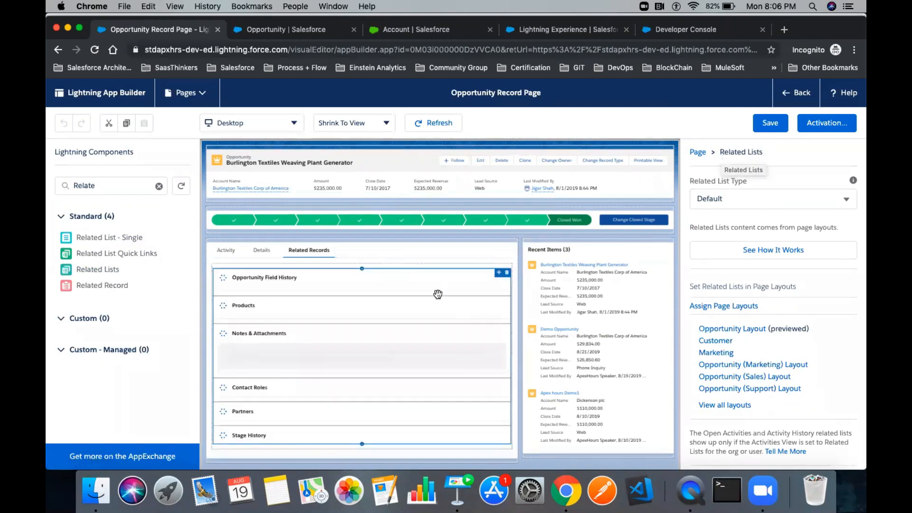
- Replace the Related Lists component with two Related List - Single components
left_click(507, 273)
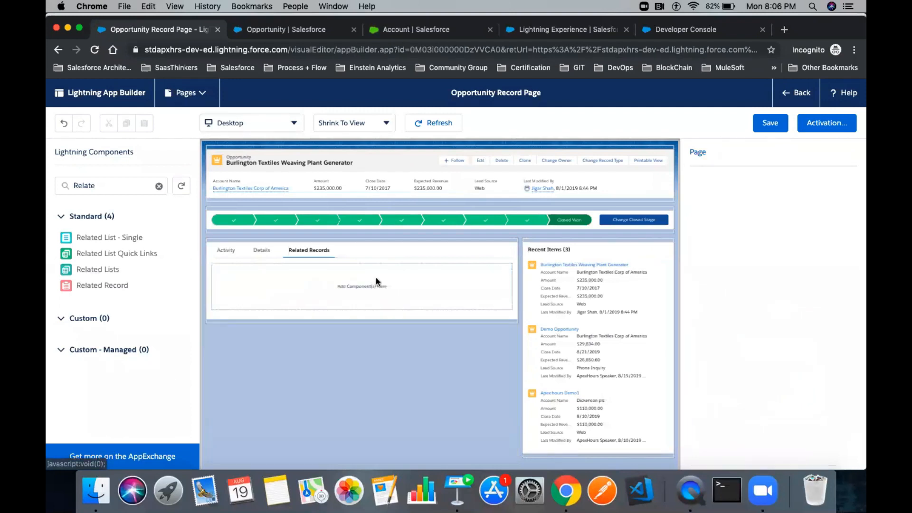
left_click_drag(101, 236, 304, 272)
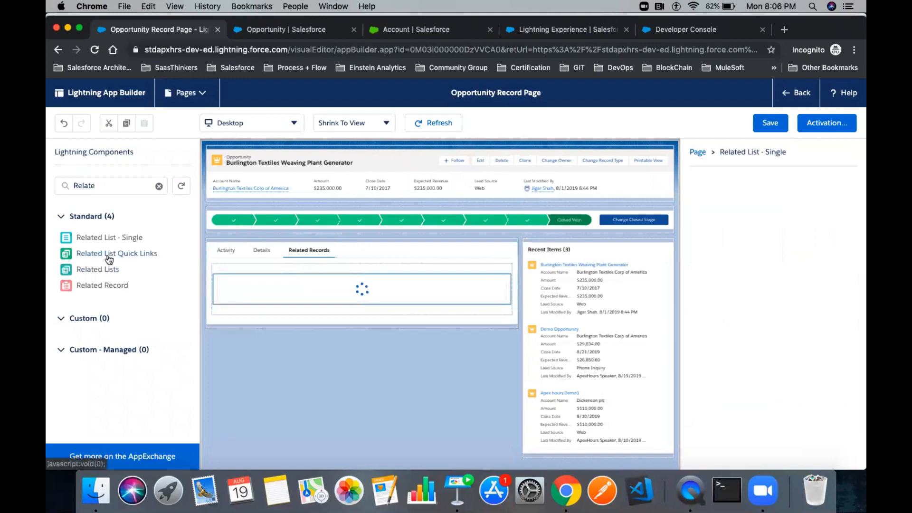
left_click_drag(130, 240, 255, 312)
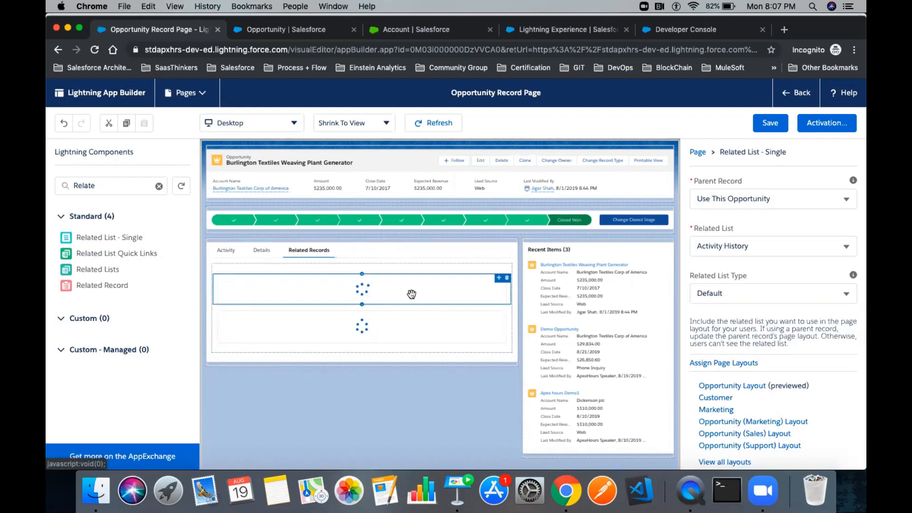
- Set the lists to Opportunity Field History and Products, save the page, and go back
left_click(355, 271)
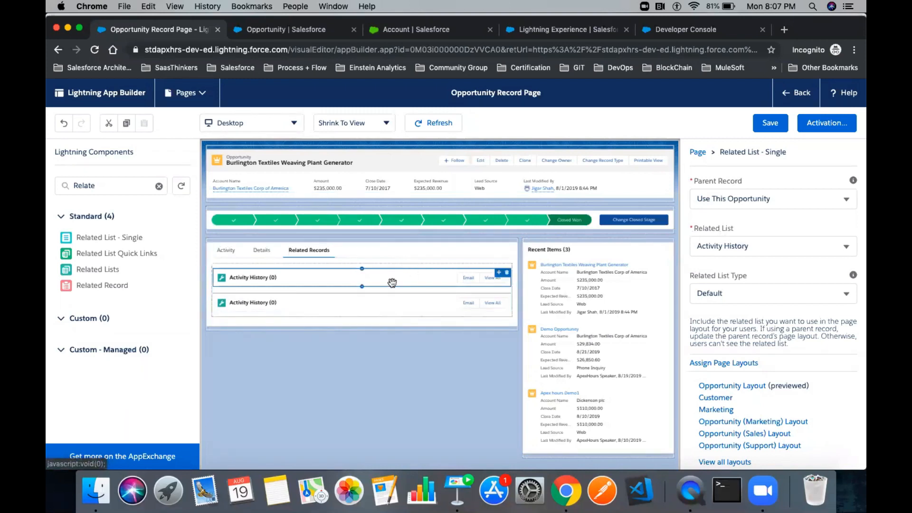
left_click(739, 246)
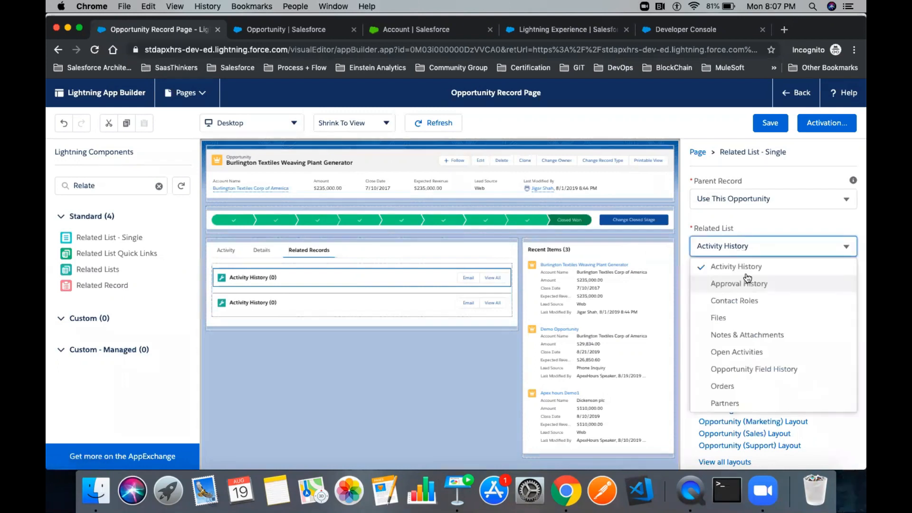
left_click(757, 369)
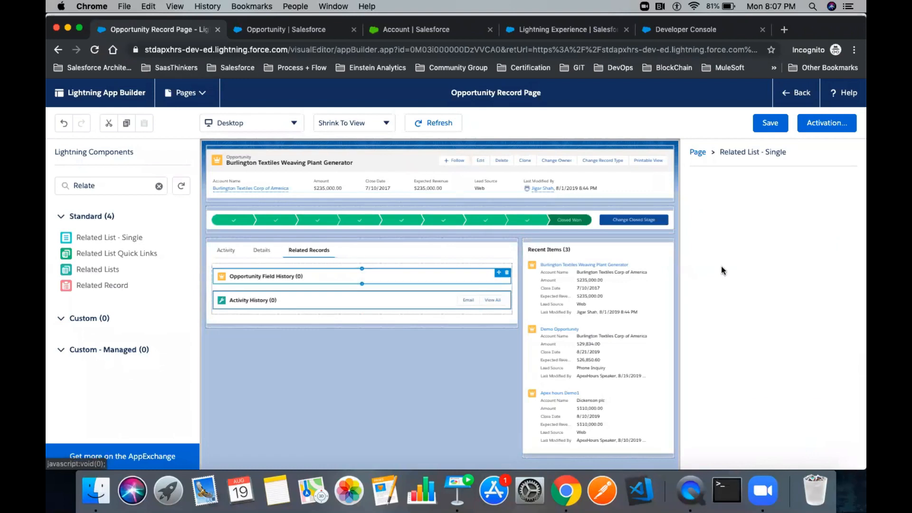
left_click(737, 246)
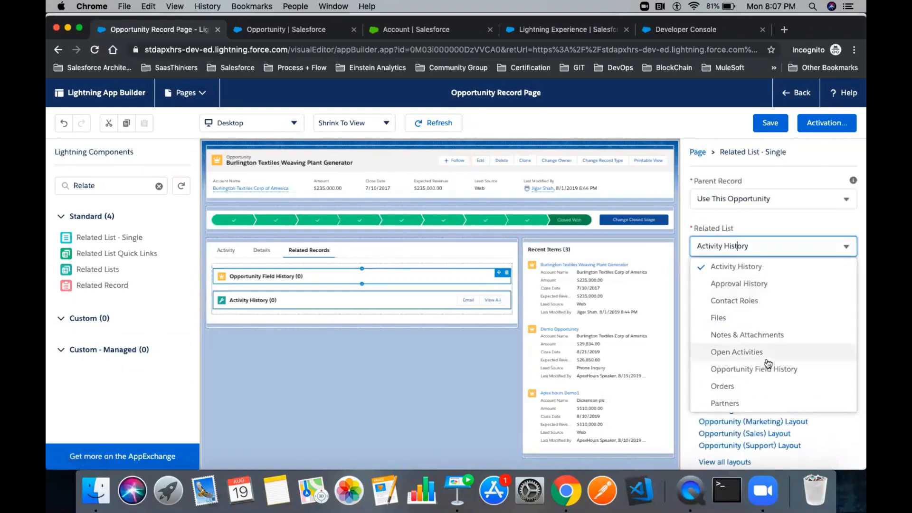
scroll(768, 364, "down", 3)
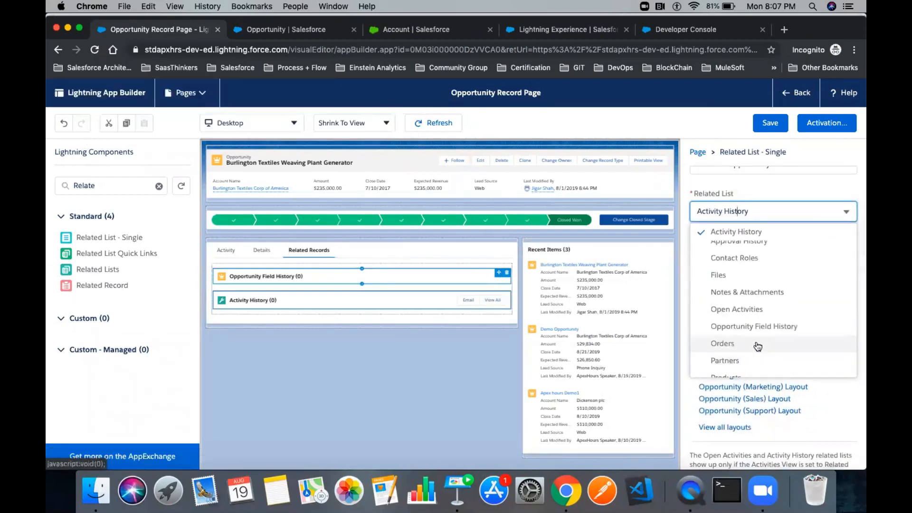
left_click(757, 327)
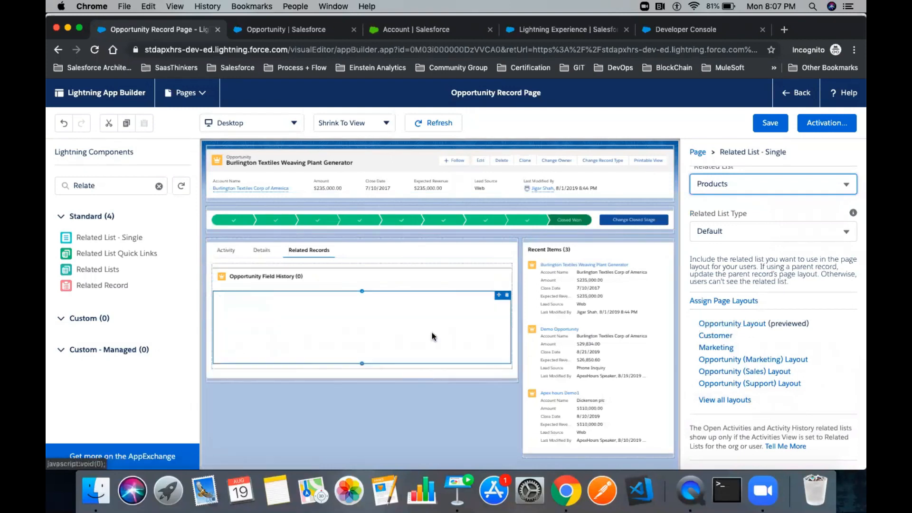
left_click(778, 124)
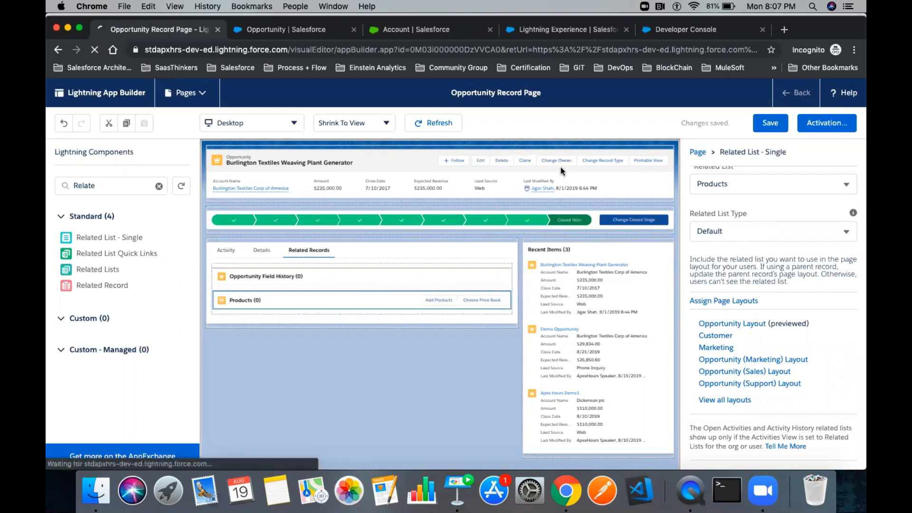
left_click(803, 94)
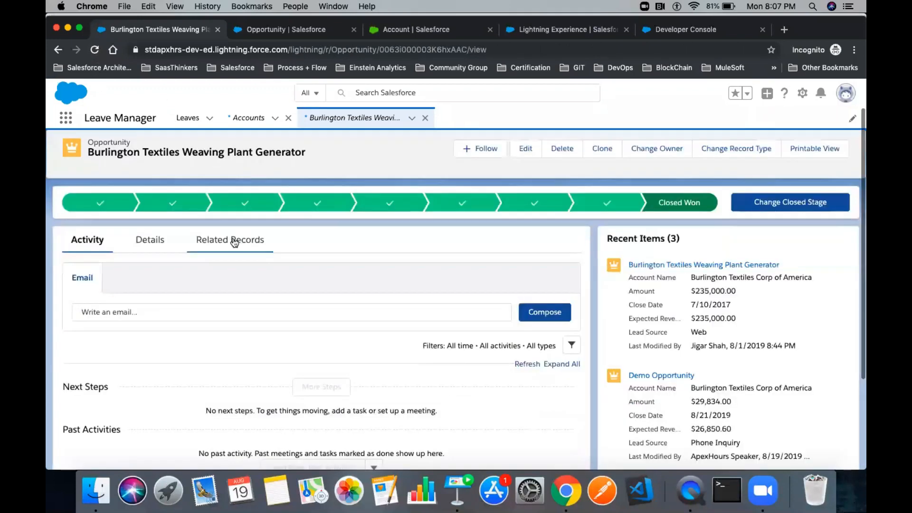
- View Related Records and highlight the Products (0) and Opportunity Field History (0) headings
left_click(234, 240)
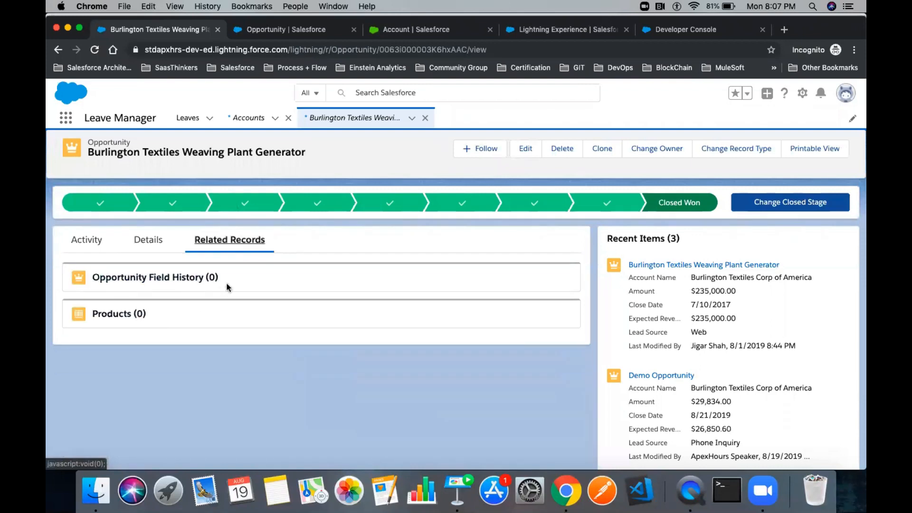
left_click_drag(153, 317, 83, 318)
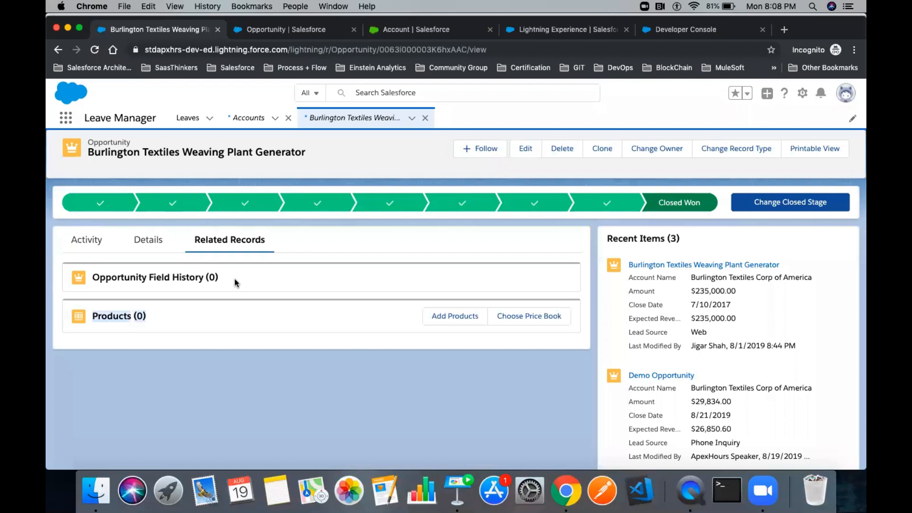
left_click_drag(232, 278, 87, 278)
left_click(267, 279)
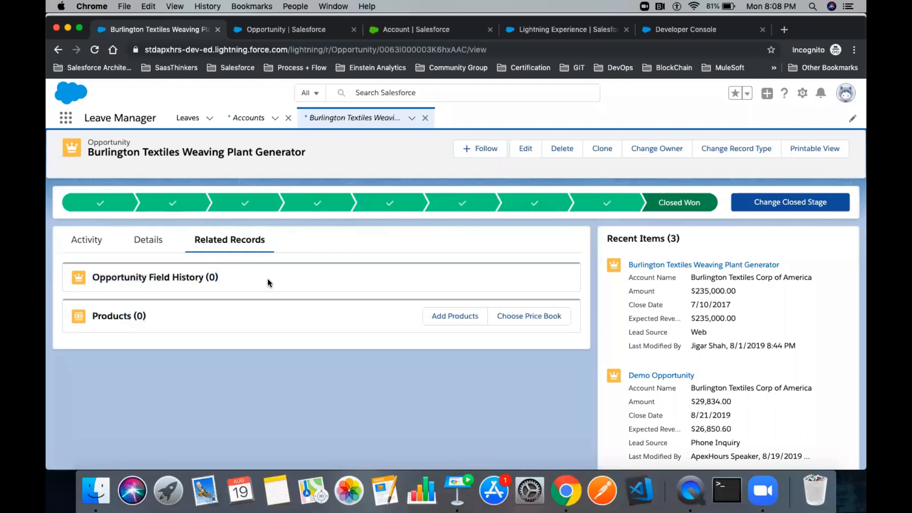
- Edit the opportunity, changing Amount to 23,500 and Stage to Negotiation/Review
left_click(516, 155)
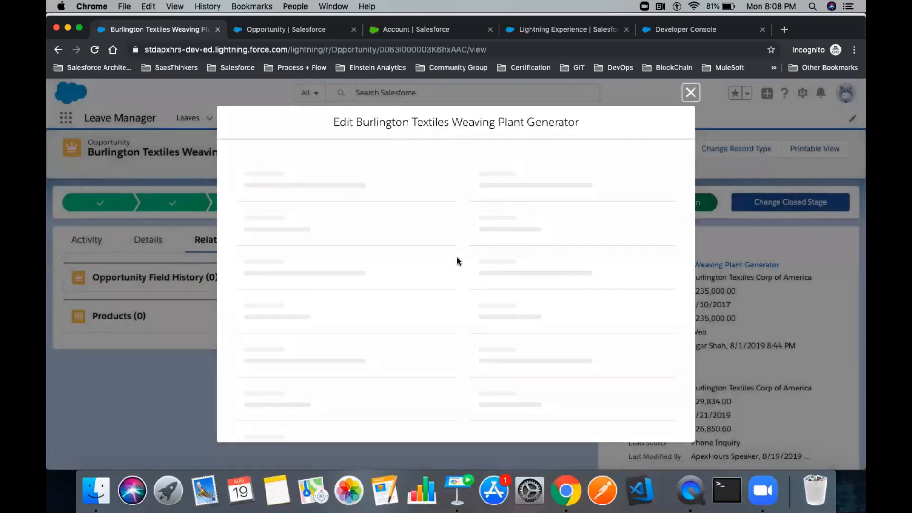
scroll(548, 255, "down", 1)
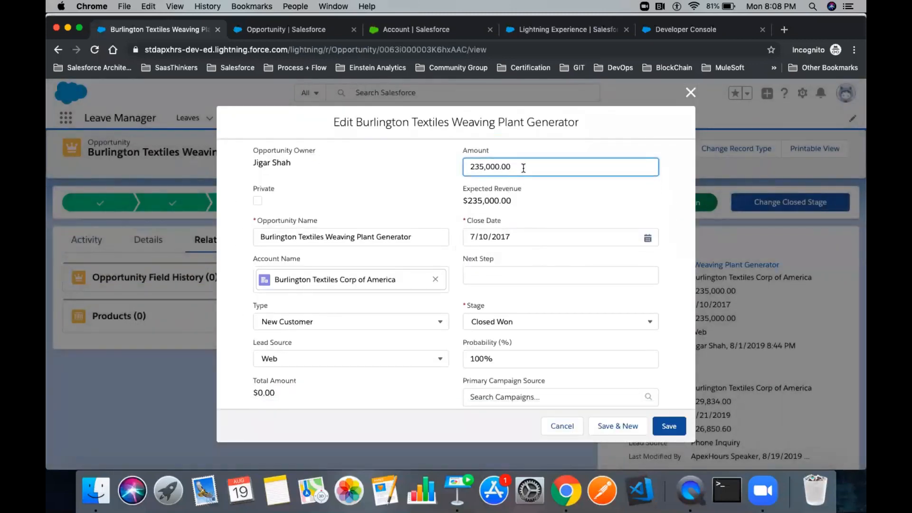
left_click(566, 200)
scroll(565, 200, "down", 2)
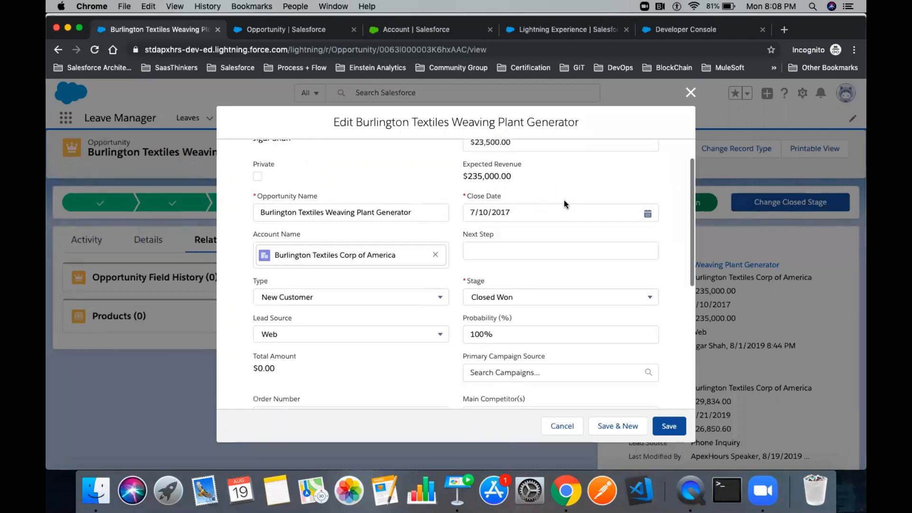
scroll(492, 297, "down", 2)
left_click(502, 267)
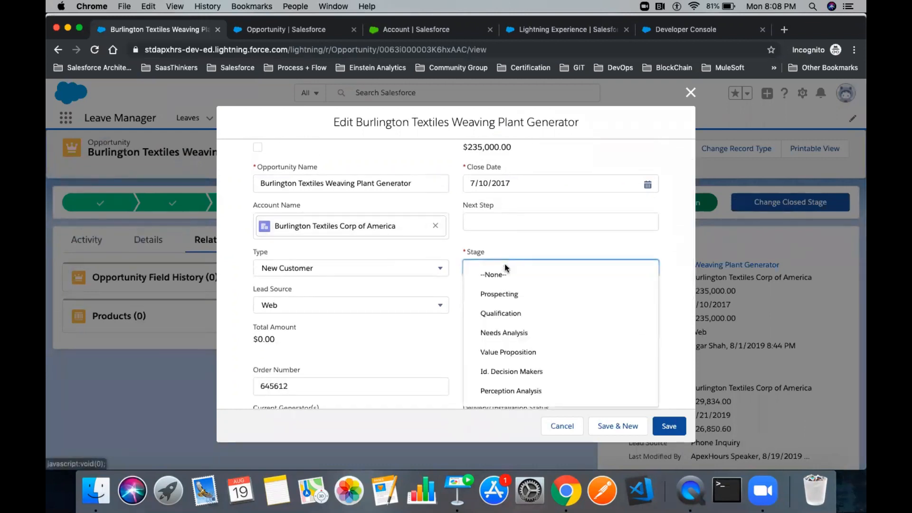
scroll(525, 351, "down", 3)
left_click(524, 354)
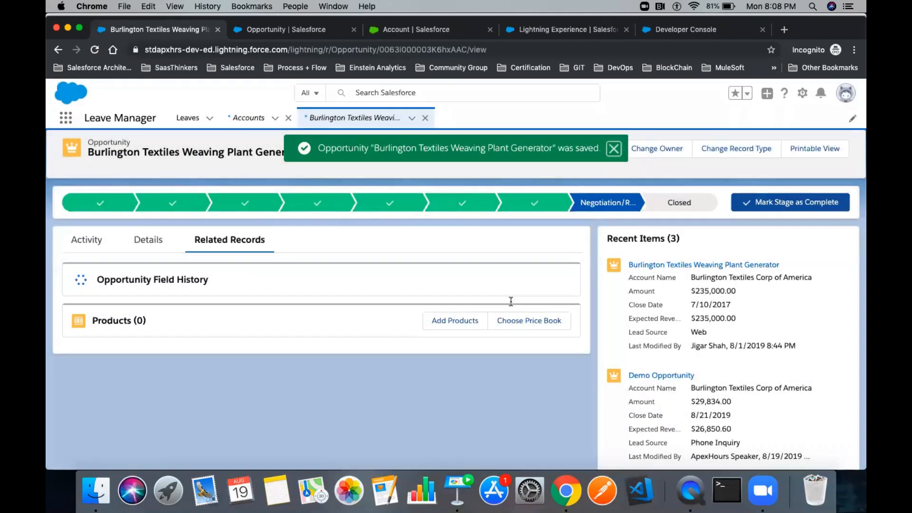
- Highlight the two tracked changes, including Amount, in Opportunity Field History (2)
triple_click(226, 278)
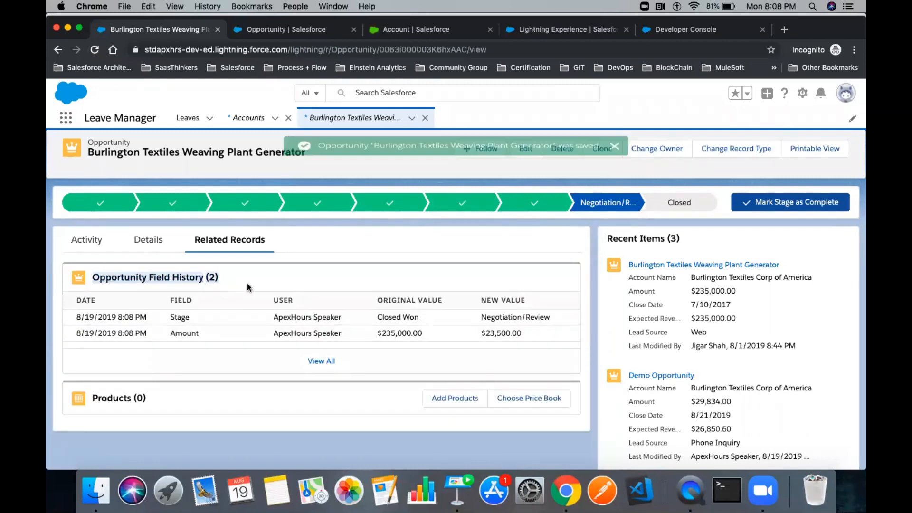
left_click(208, 332)
double_click(187, 332)
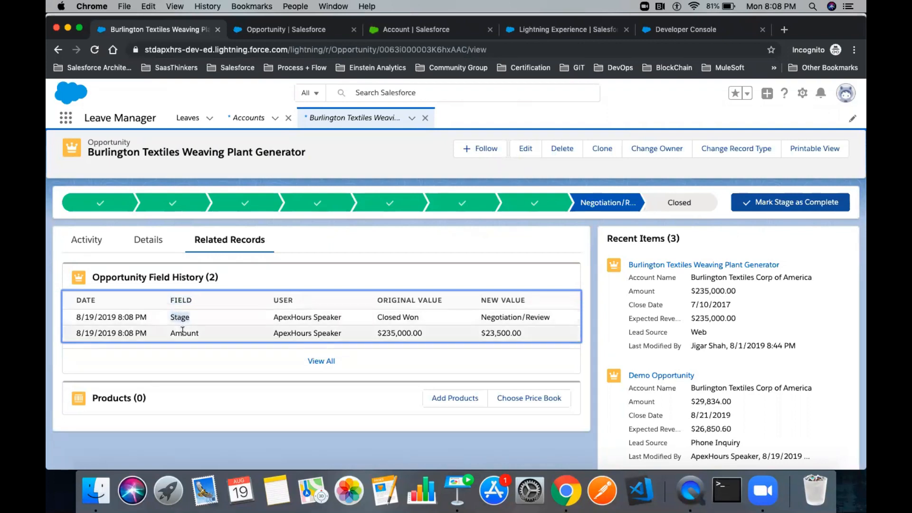
- View the full field history list, then return to the opportunity's Related Records
left_click(204, 356)
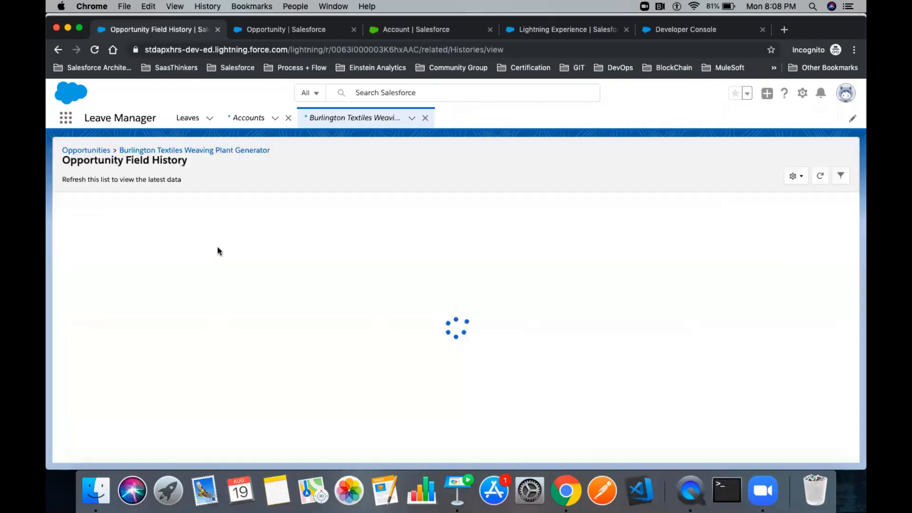
left_click(142, 150)
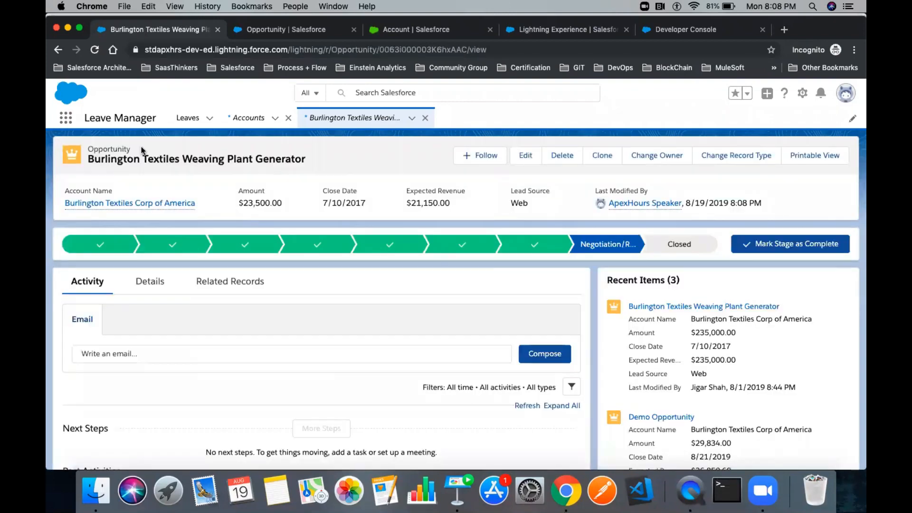
left_click(227, 282)
- Add Description to Opportunity's field history tracking in Setup and save
left_click(296, 34)
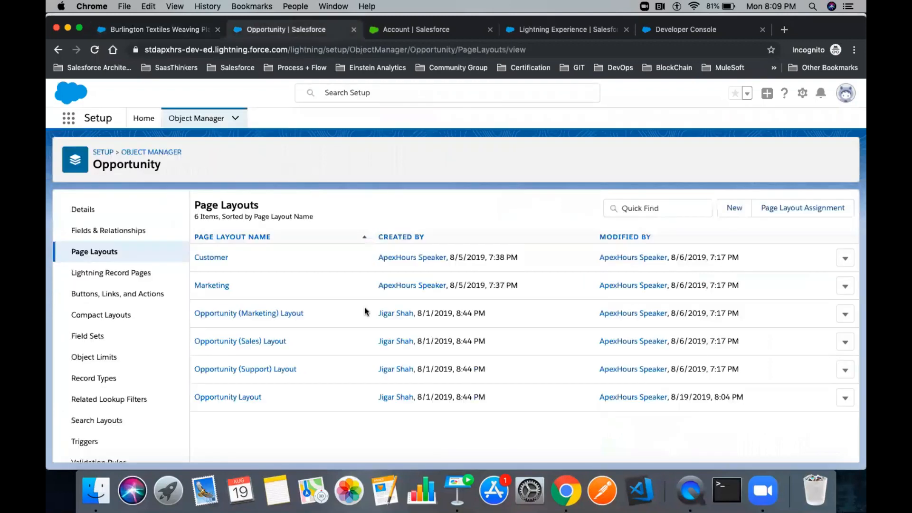
left_click(115, 232)
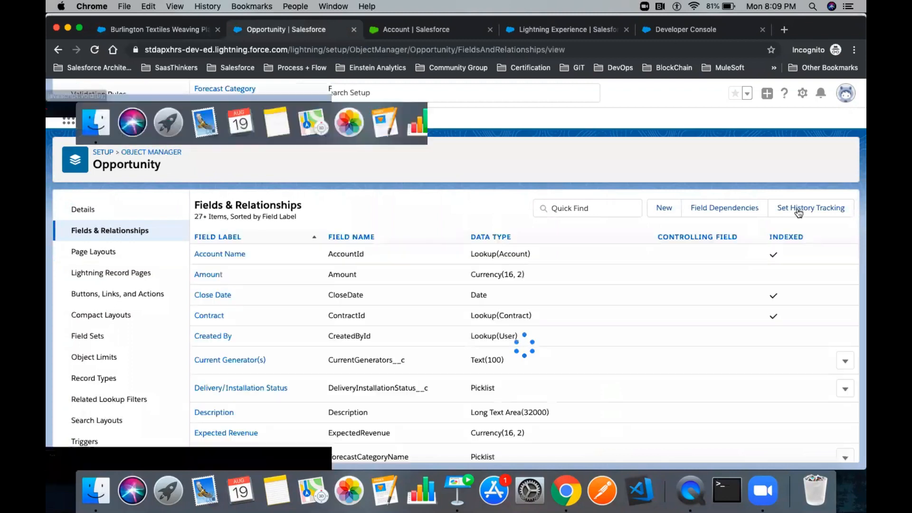
left_click(799, 212)
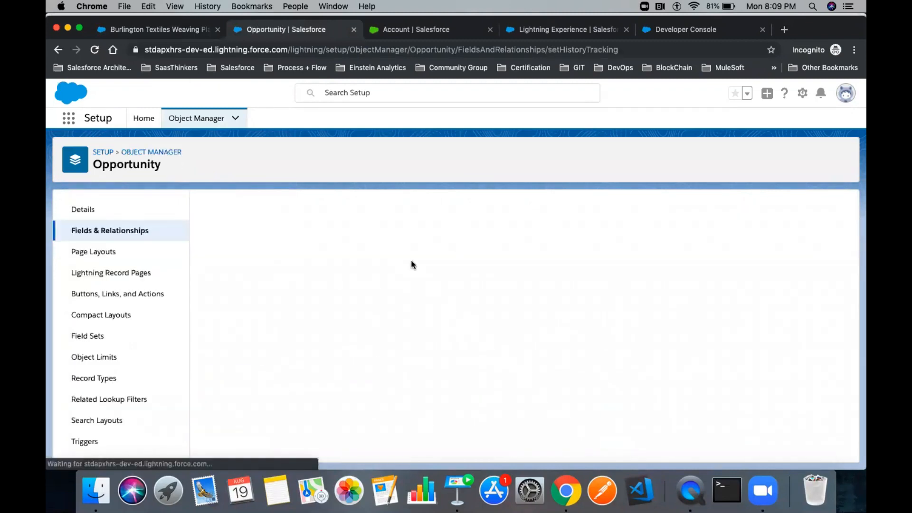
scroll(413, 264, "down", 3)
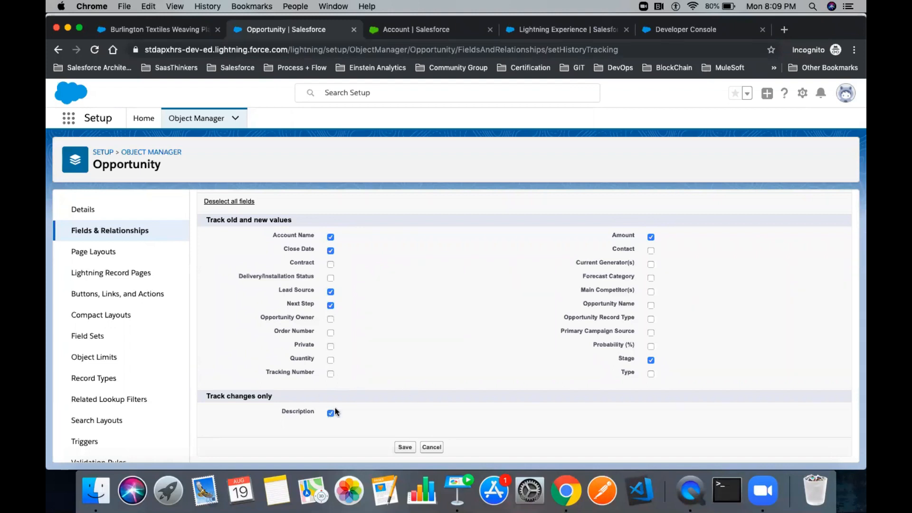
left_click(404, 448)
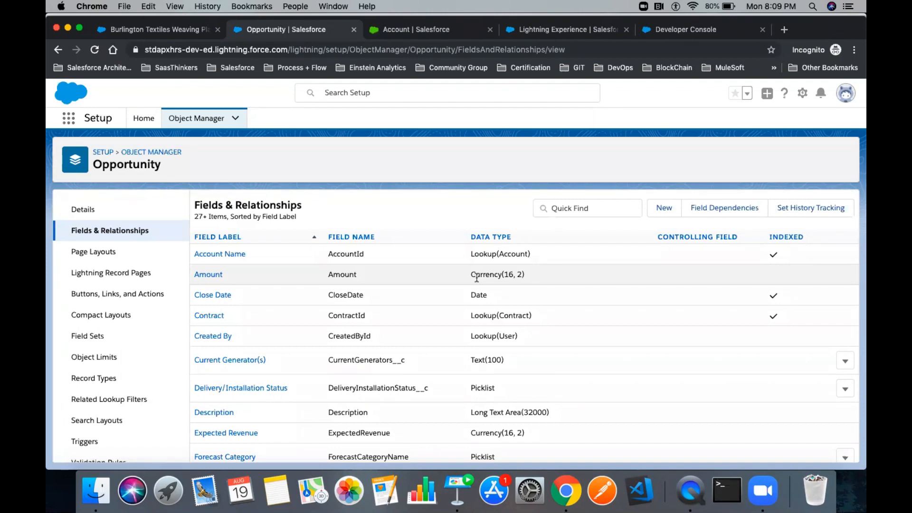
- Filter the Object Manager list by 'Teach' and open the Teacher object
left_click(163, 34)
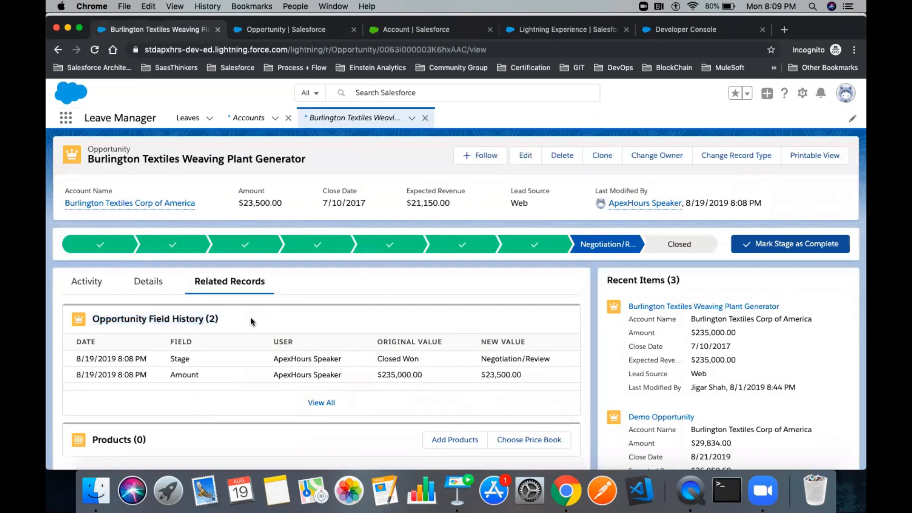
left_click(293, 36)
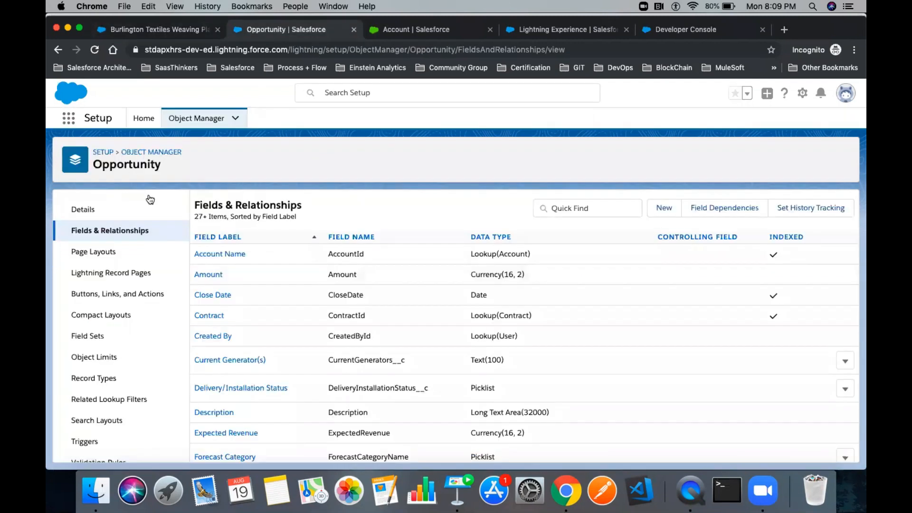
left_click(180, 120)
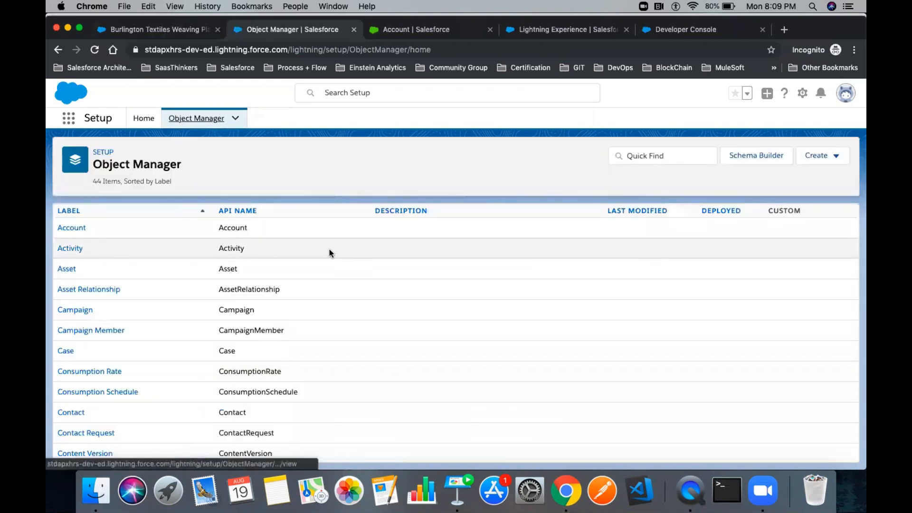
left_click(663, 155)
type("Teache")
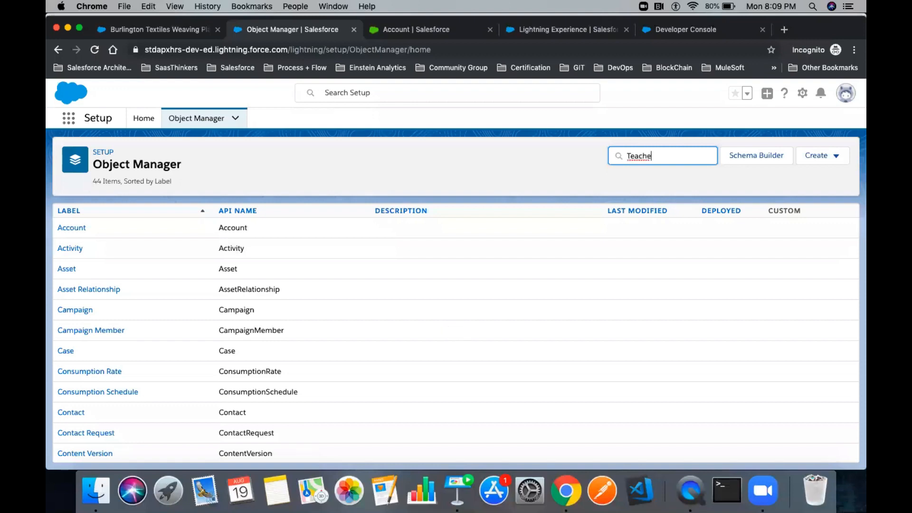
key("BackSpace")
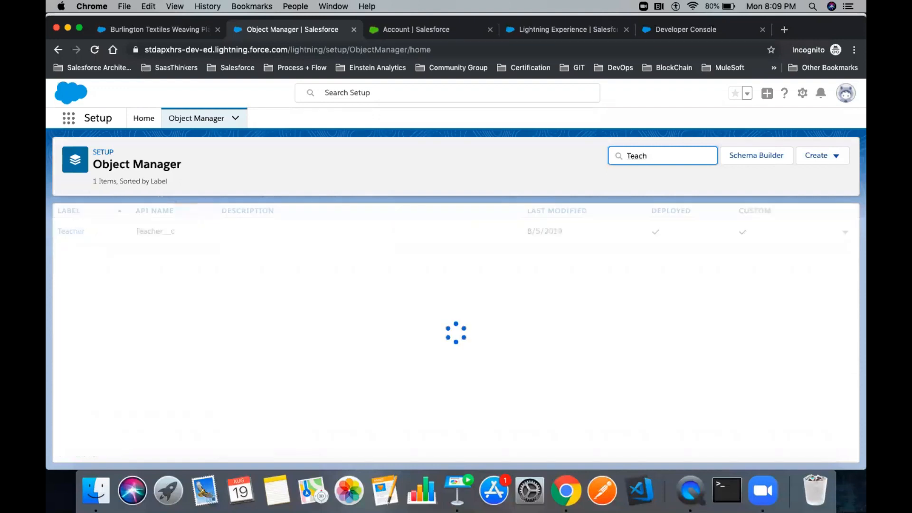
left_click(72, 233)
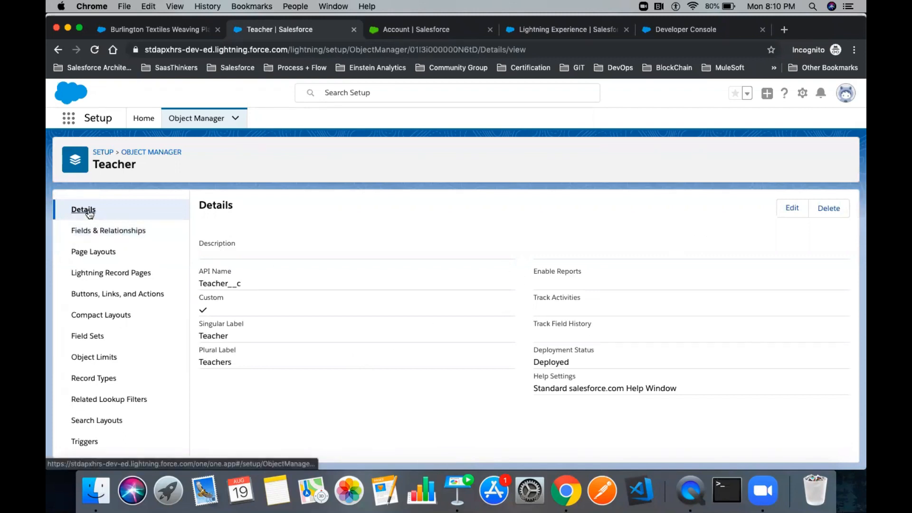
- Edit the Teacher object to check Track Field History and save
left_click(792, 212)
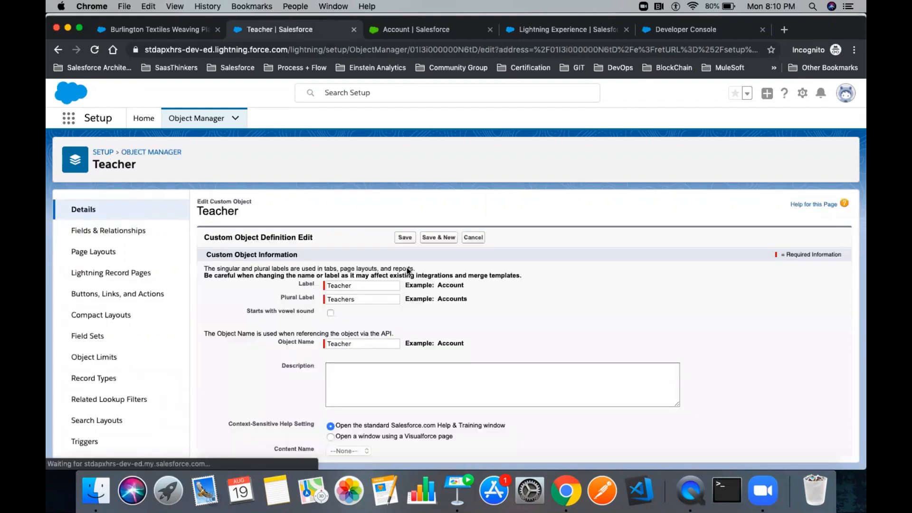
scroll(407, 272, "down", 5)
scroll(407, 271, "down", 2)
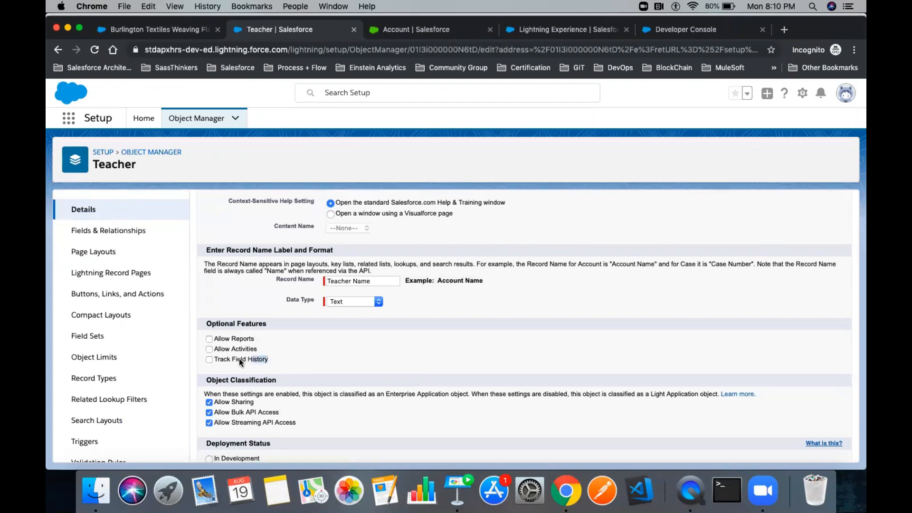
left_click(209, 360)
scroll(396, 363, "down", 5)
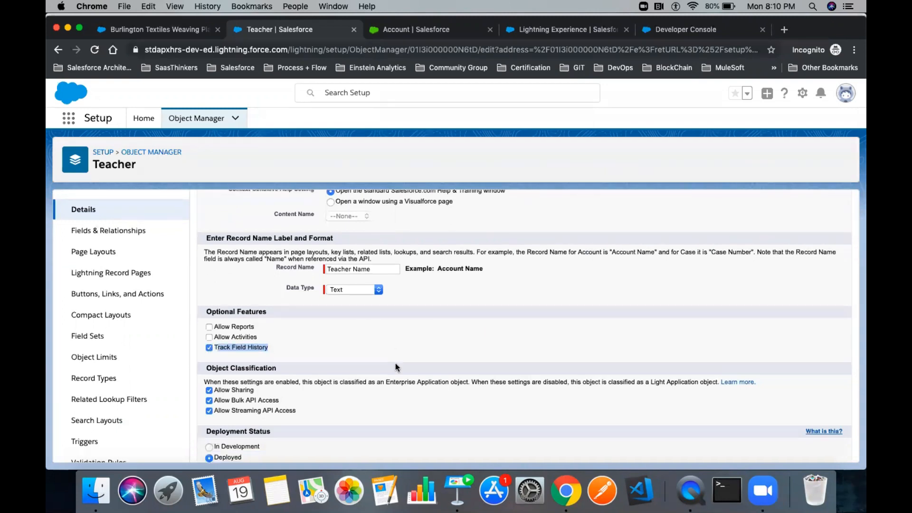
left_click(400, 449)
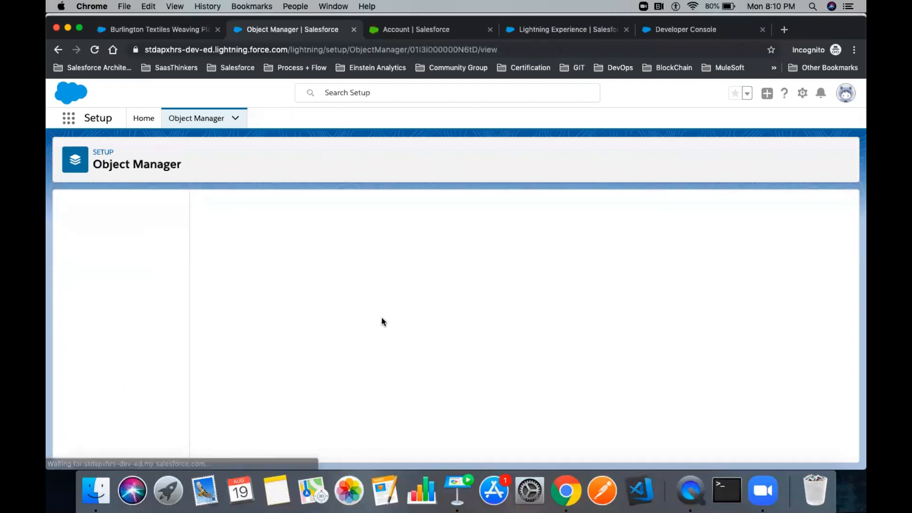
- Open Teacher's Set History Tracking, highlight the trackable fields, and return to Fields & Relationships
left_click(121, 237)
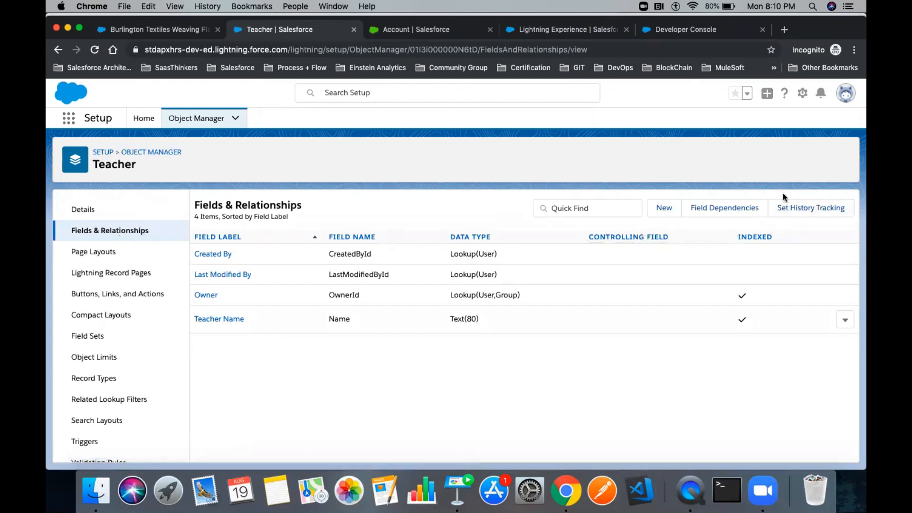
left_click(801, 217)
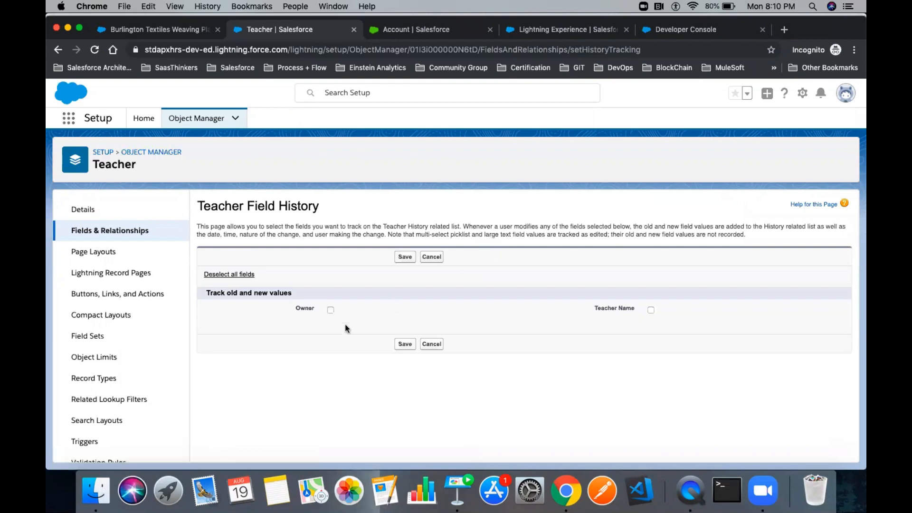
left_click_drag(666, 309, 319, 304)
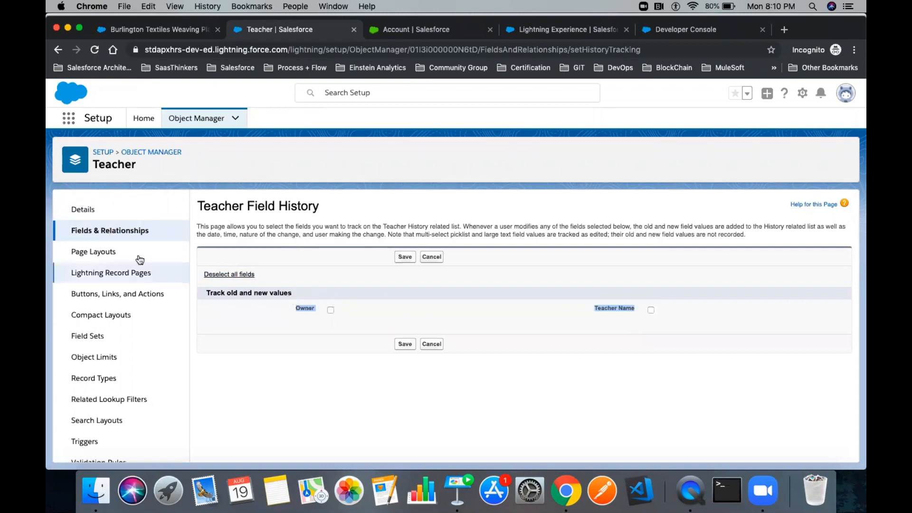
left_click(111, 237)
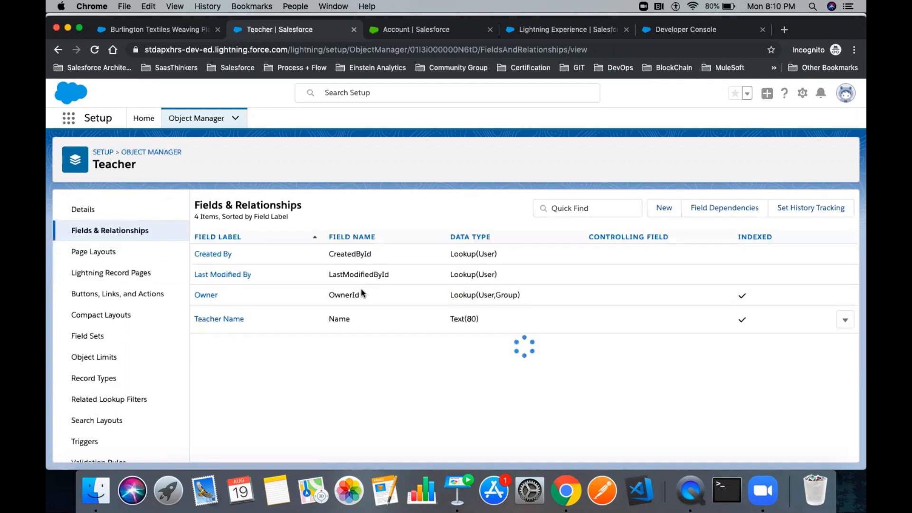
- Start a new custom field on Teacher with the Email data type
left_click(652, 207)
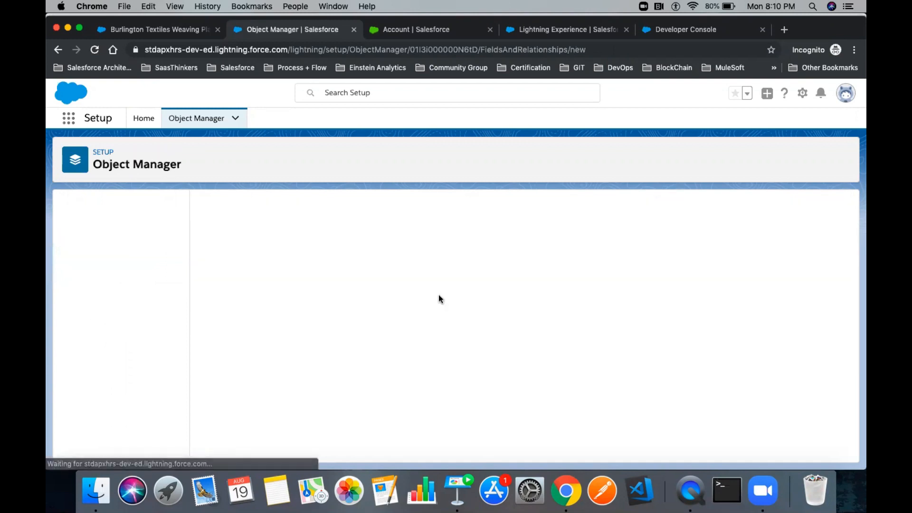
scroll(278, 367, "down", 10)
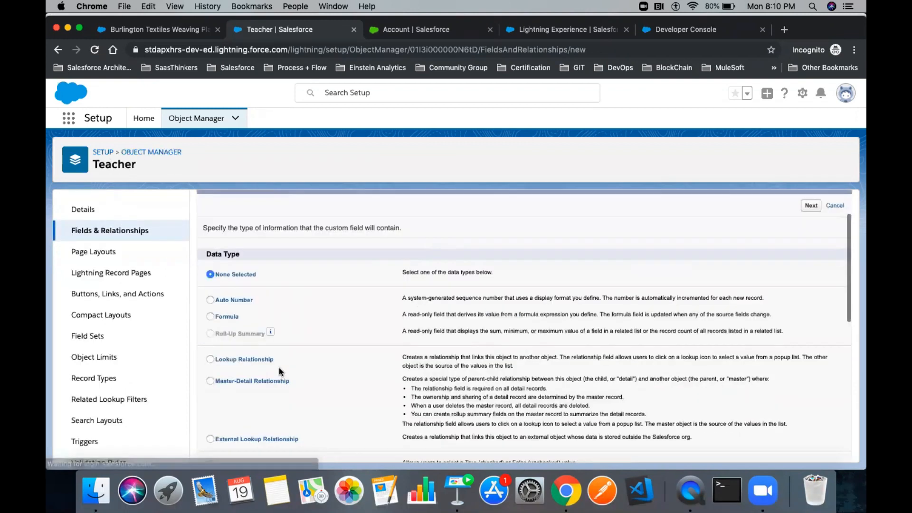
scroll(284, 321, "down", 5)
scroll(284, 328, "up", 4)
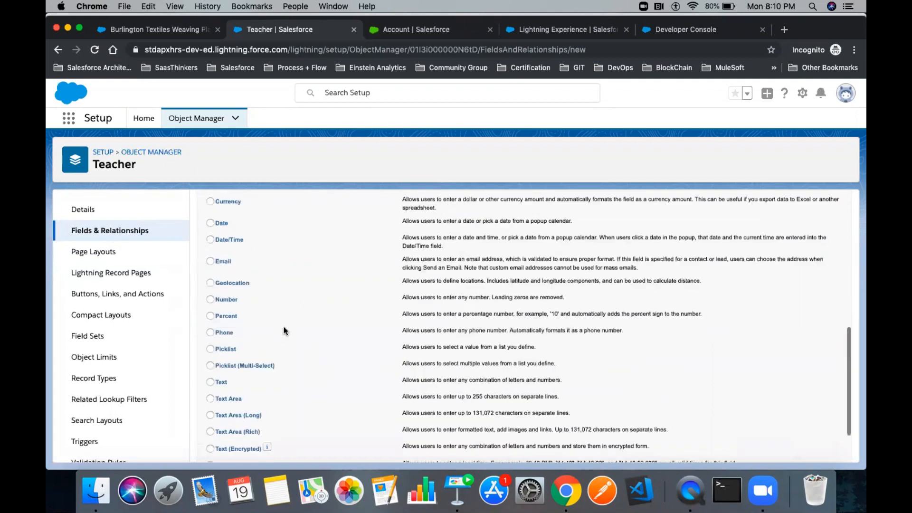
scroll(263, 300, "up", 3)
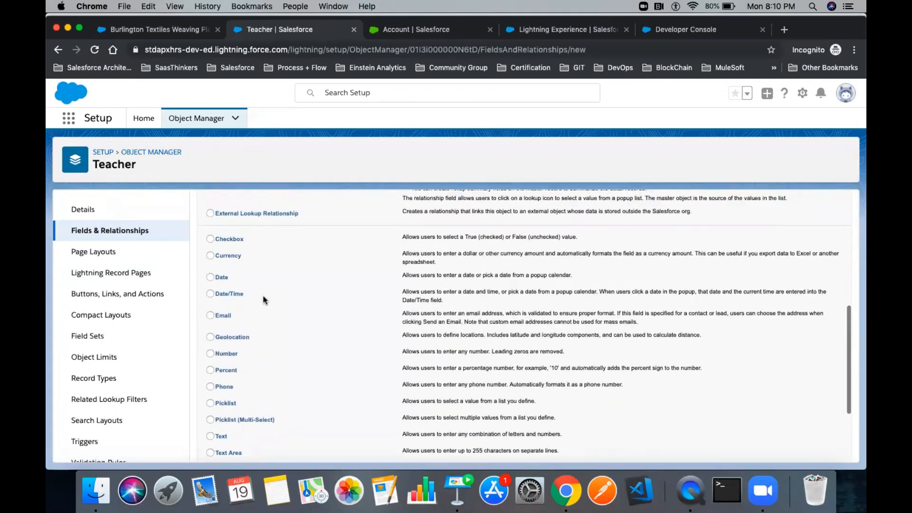
left_click(220, 315)
scroll(366, 307, "up", 10)
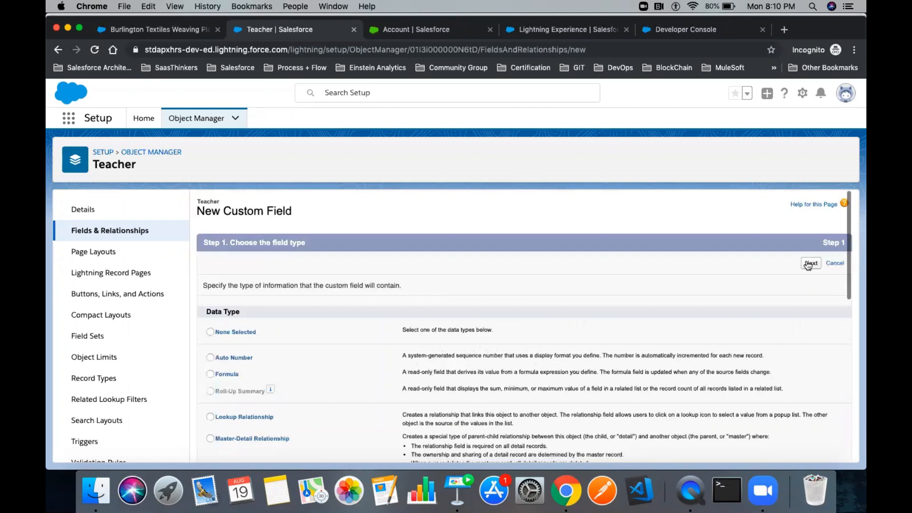
left_click(811, 263)
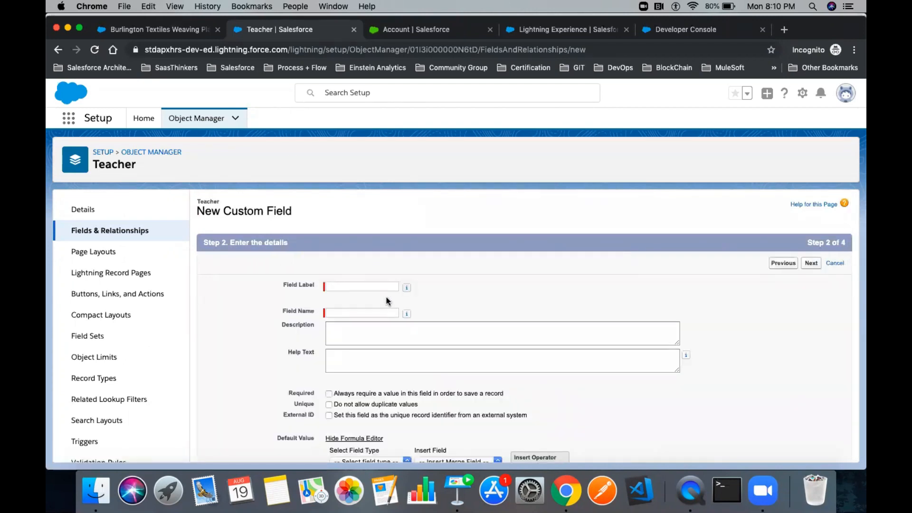
- Label the field 'Email' with description 'Used for storing the Email of a Teacher'
left_click(364, 286)
type("Email")
key("Tab")
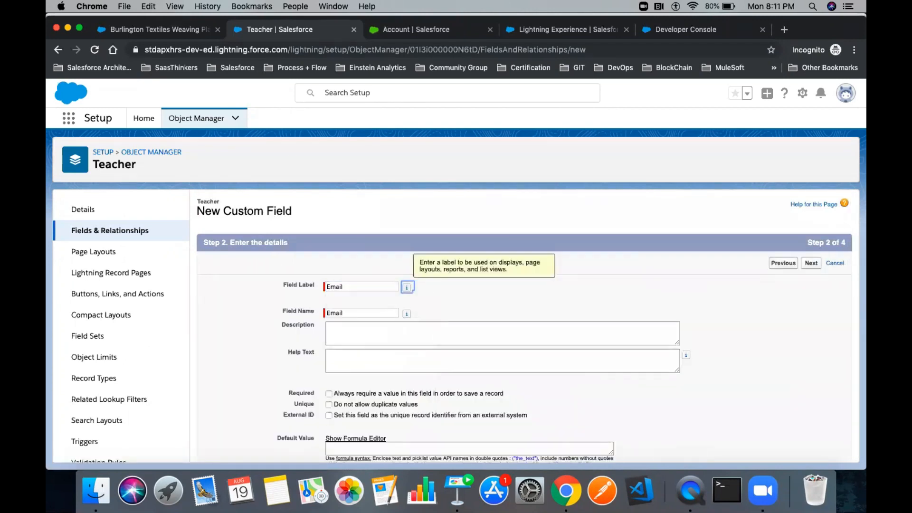
scroll(480, 319, "down", 2)
left_click(358, 289)
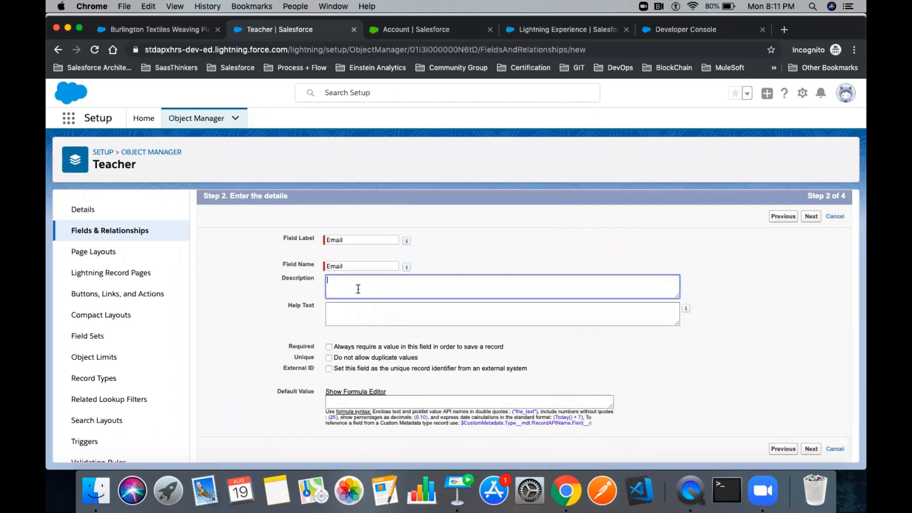
double_click(286, 279)
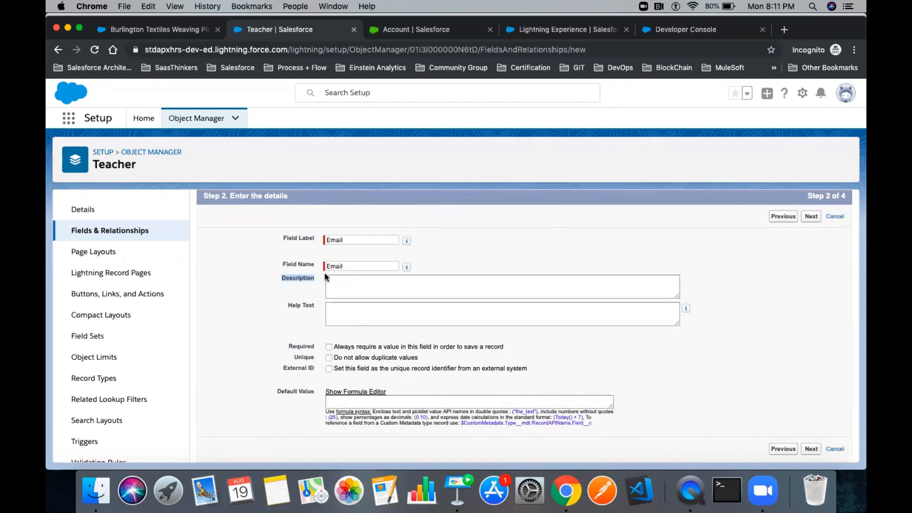
left_click(359, 281)
type("Used for s")
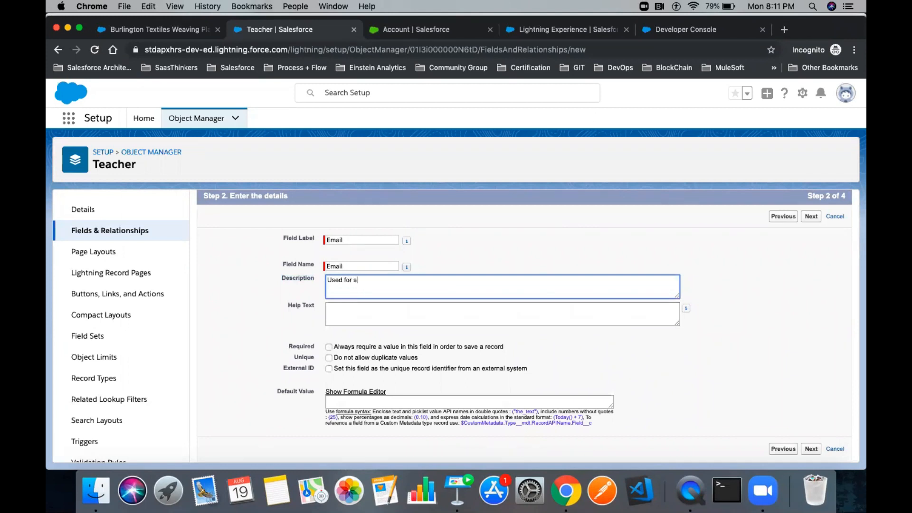
type("toring the Email of a Teached")
key("BackSpace")
type("r")
left_click(364, 313)
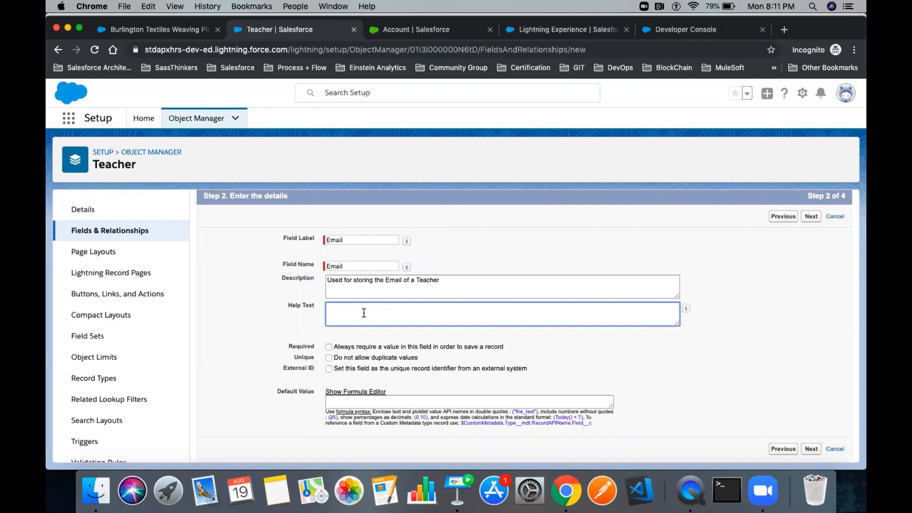
type("Enter a valid Email address ending with @gmail.com")
left_click_drag(480, 308, 324, 308)
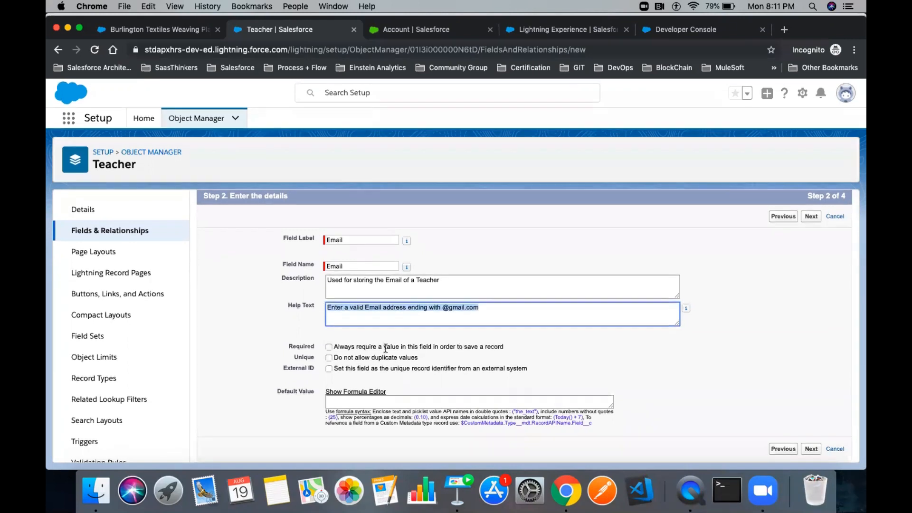
- Mark the field Required, Unique and External ID, then save it through the remaining wizard steps
left_click(328, 348)
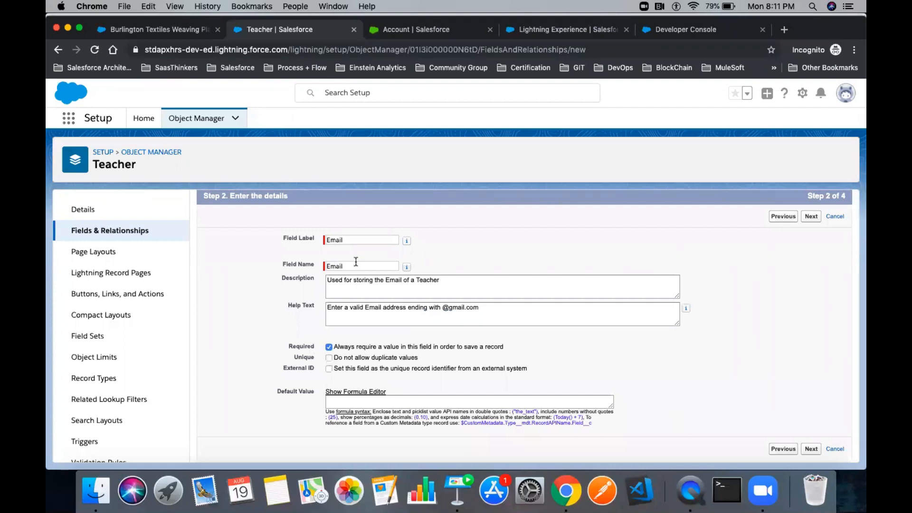
left_click(309, 243)
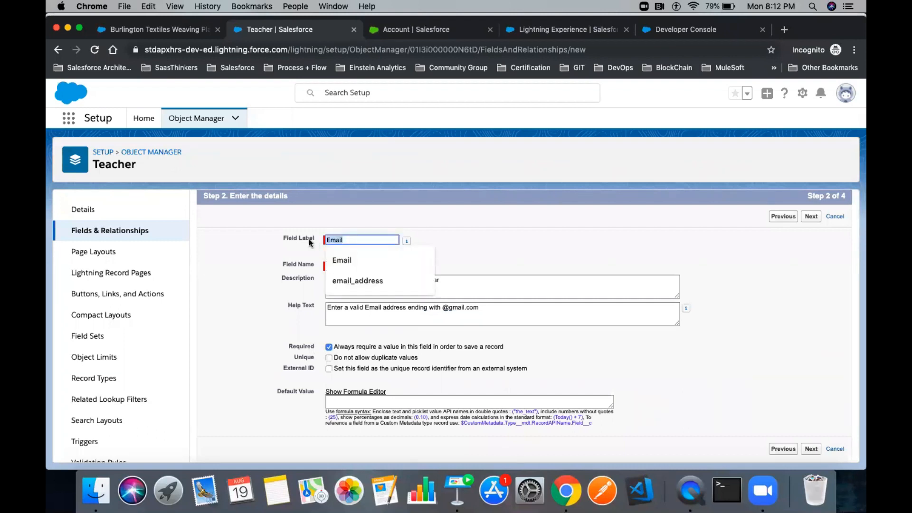
left_click(334, 376)
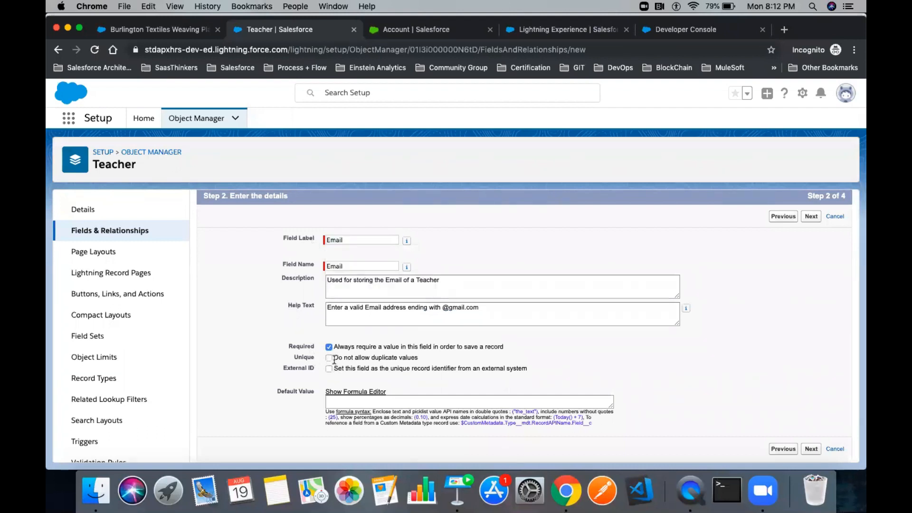
left_click(328, 368)
left_click_drag(318, 368, 272, 371)
left_click(811, 217)
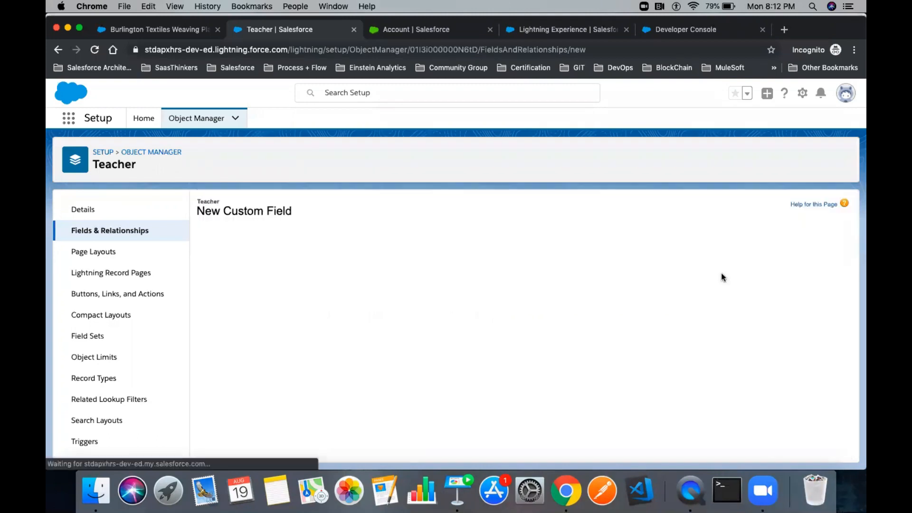
left_click(811, 263)
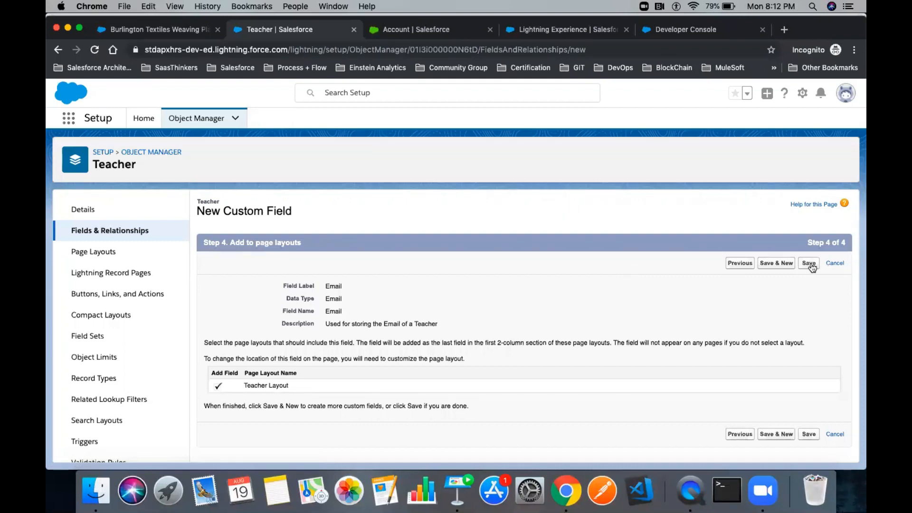
left_click(809, 264)
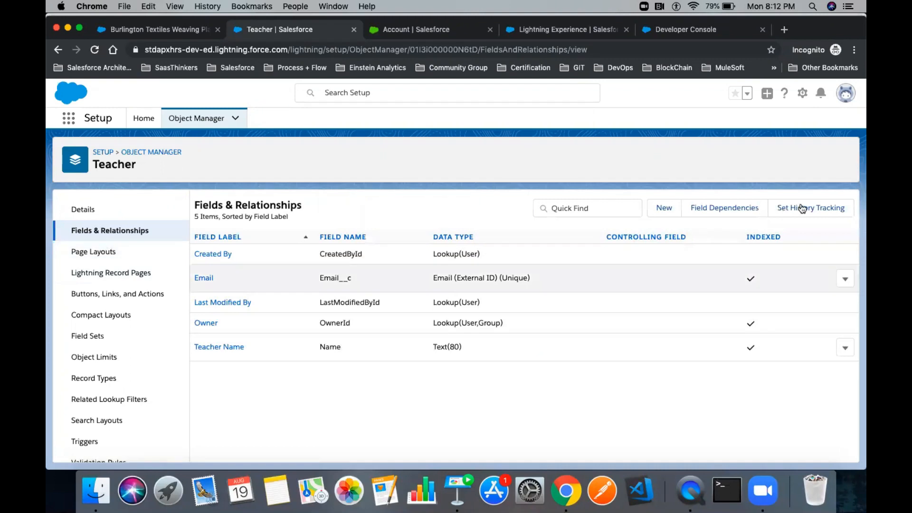
- Enable and save Teacher history tracking for Email and Owner, then return to the first browser tab
left_click(806, 212)
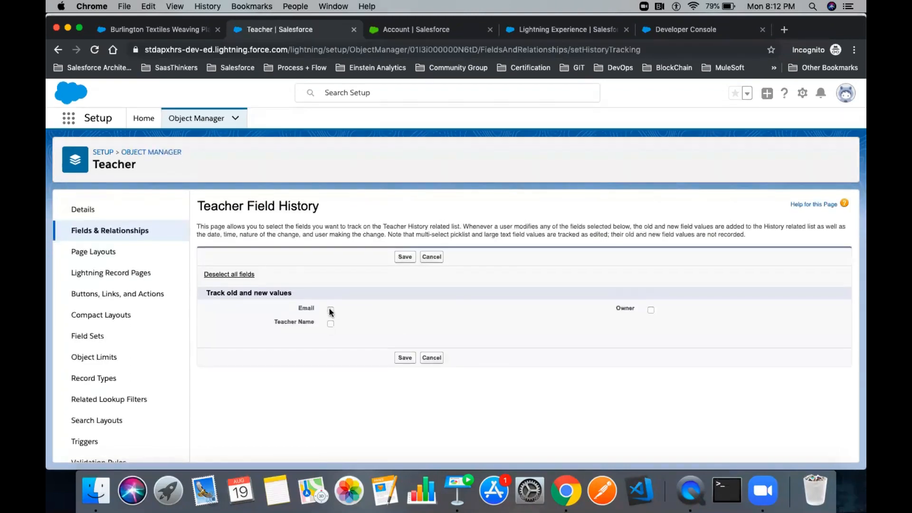
left_click(331, 324)
left_click(651, 310)
left_click(405, 261)
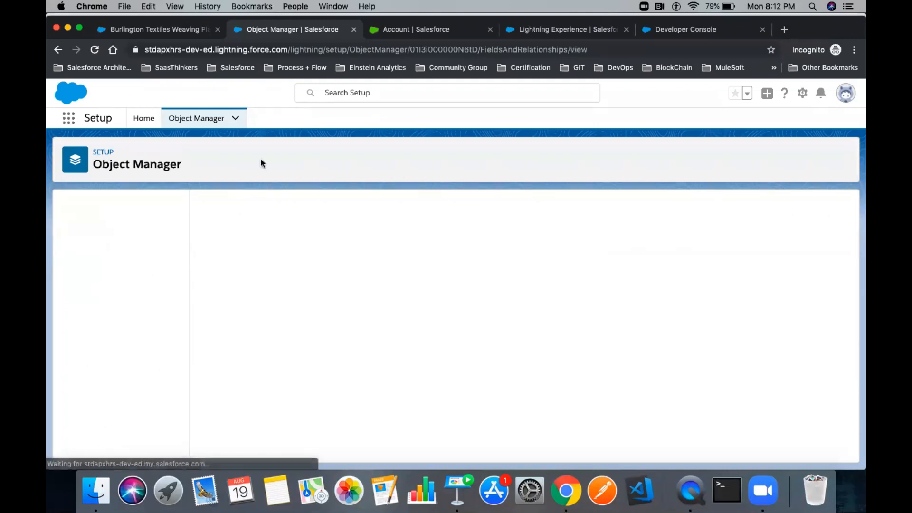
left_click(147, 28)
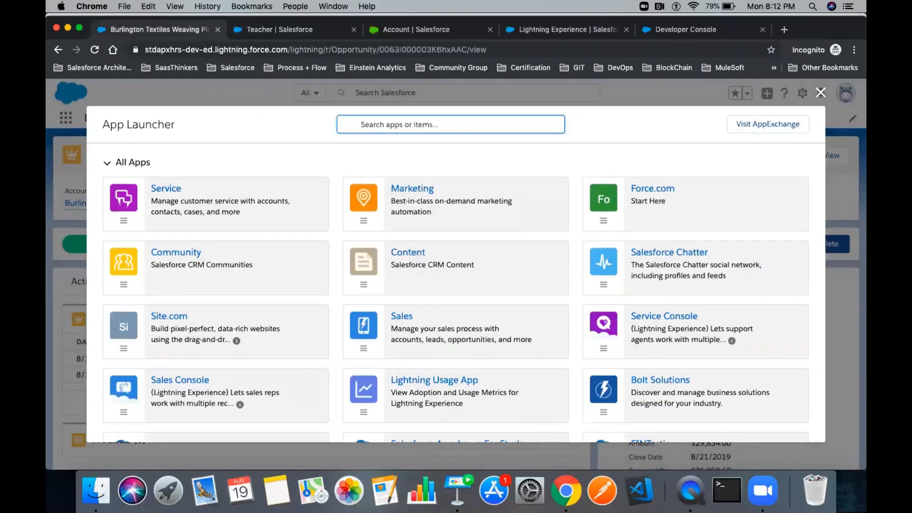
- Start a new Teacher record named Apex Hours and review the Email field's help text
type("Te")
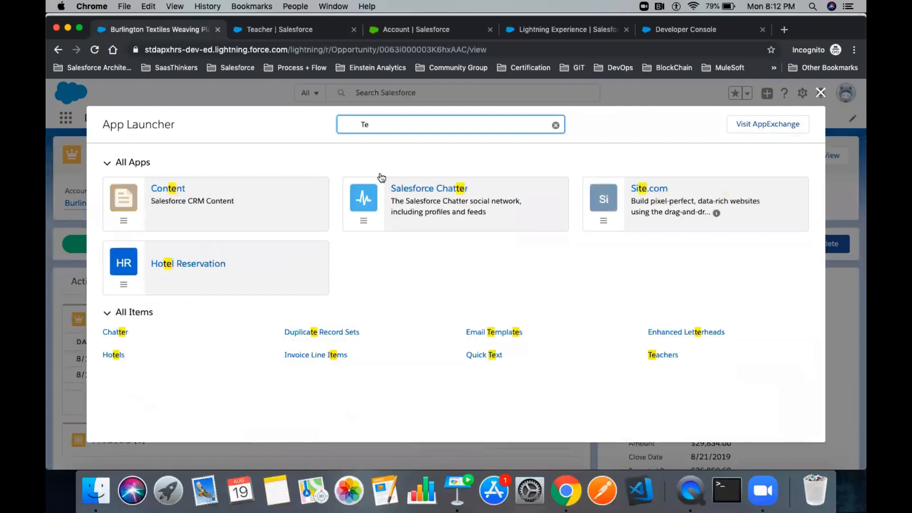
left_click(663, 355)
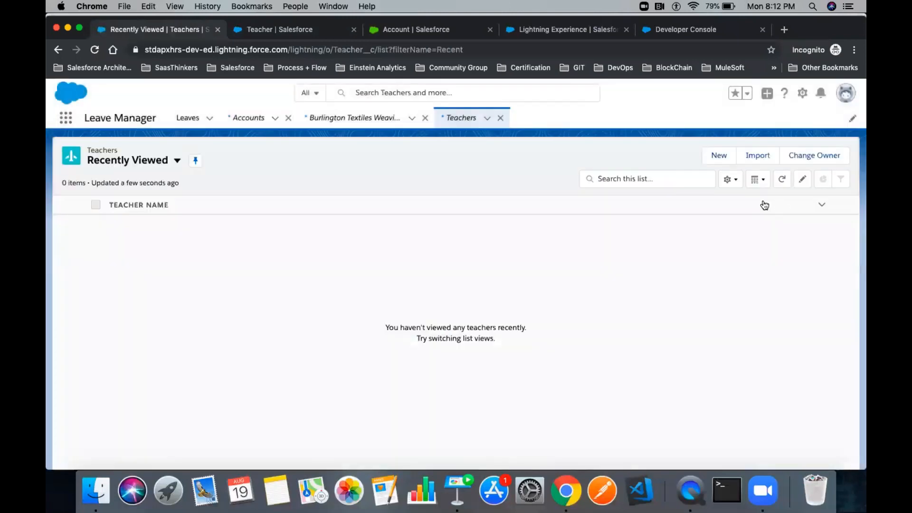
left_click(719, 160)
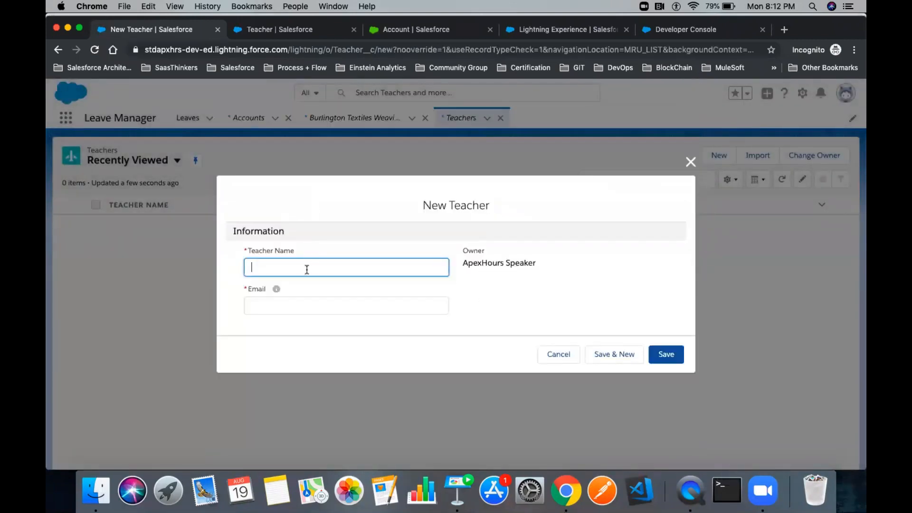
type("Apex Hours")
left_click(276, 288)
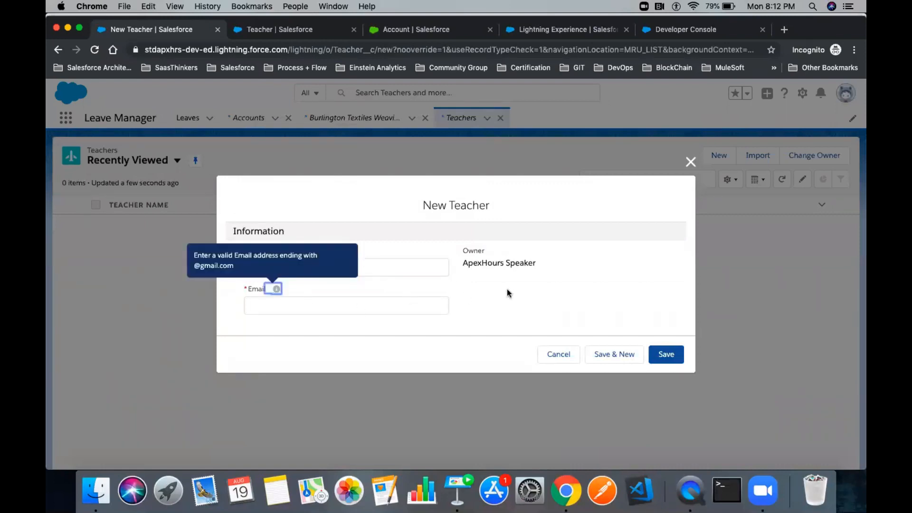
left_click(509, 291)
left_click_drag(309, 267, 223, 273)
left_click(297, 285)
left_click(276, 289)
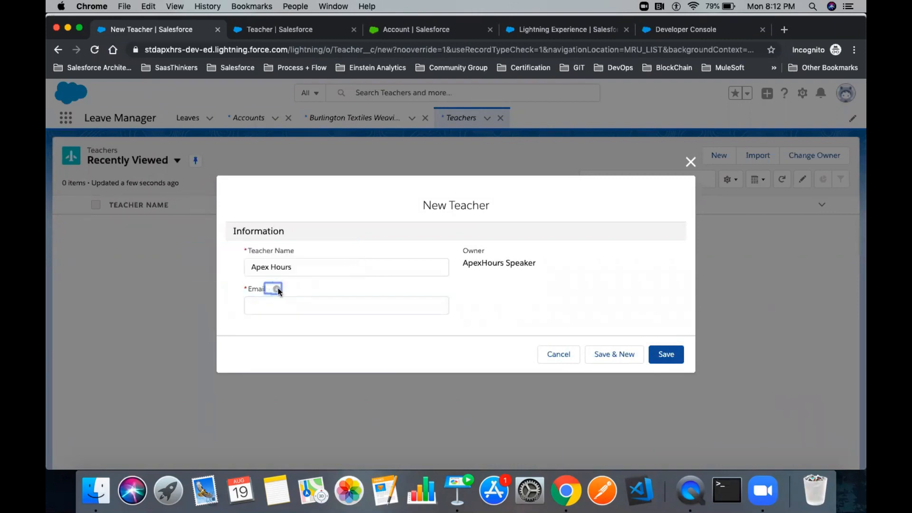
left_click(276, 289)
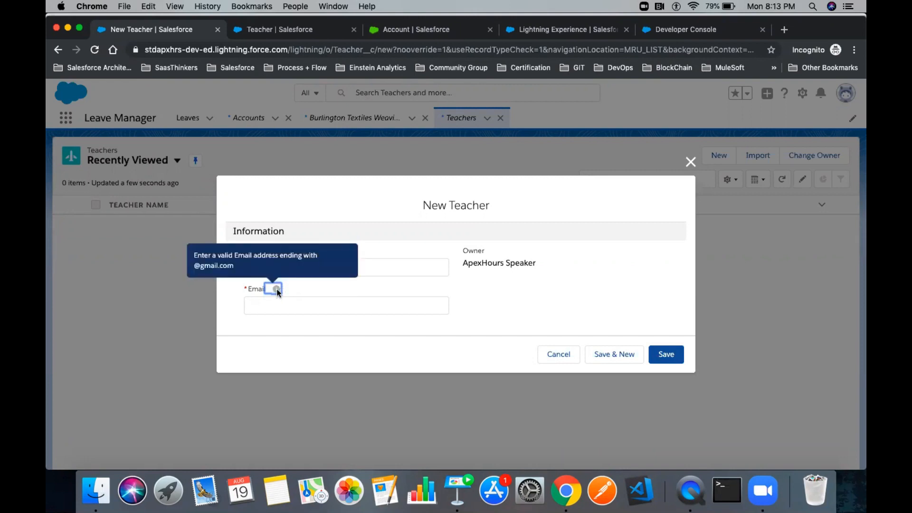
- Enter the teacher's gmail address, save the record, view its details, and return to Setup
left_click(278, 307)
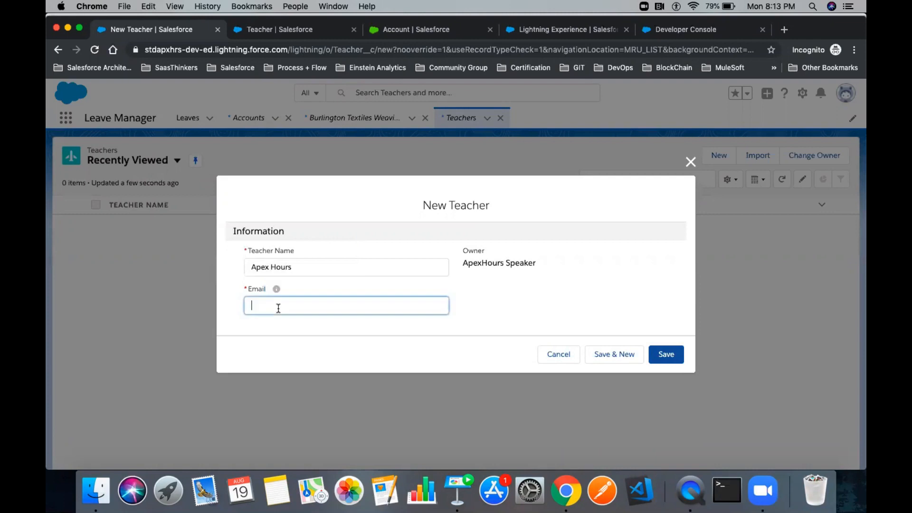
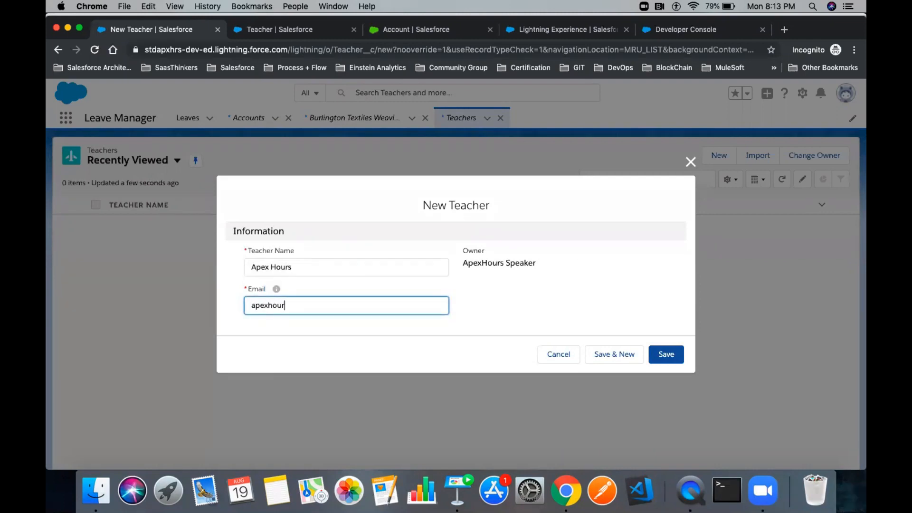
left_click(547, 290)
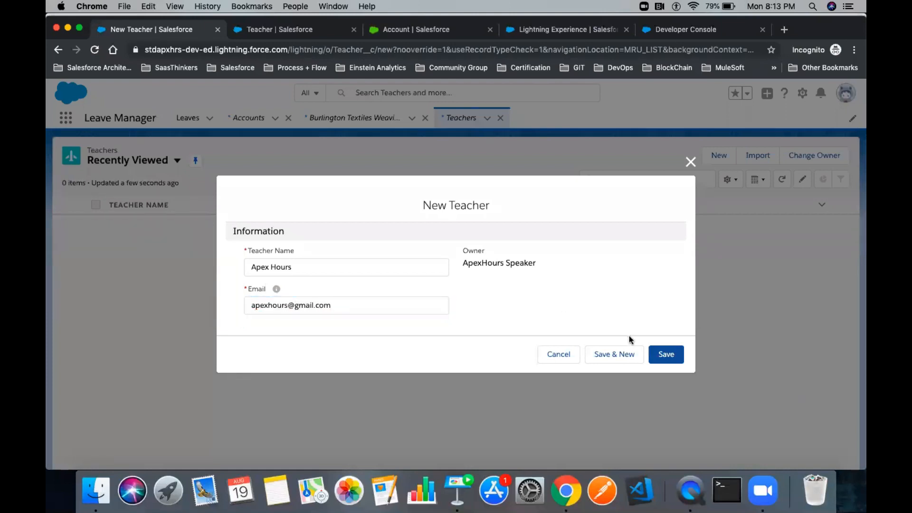
left_click(658, 353)
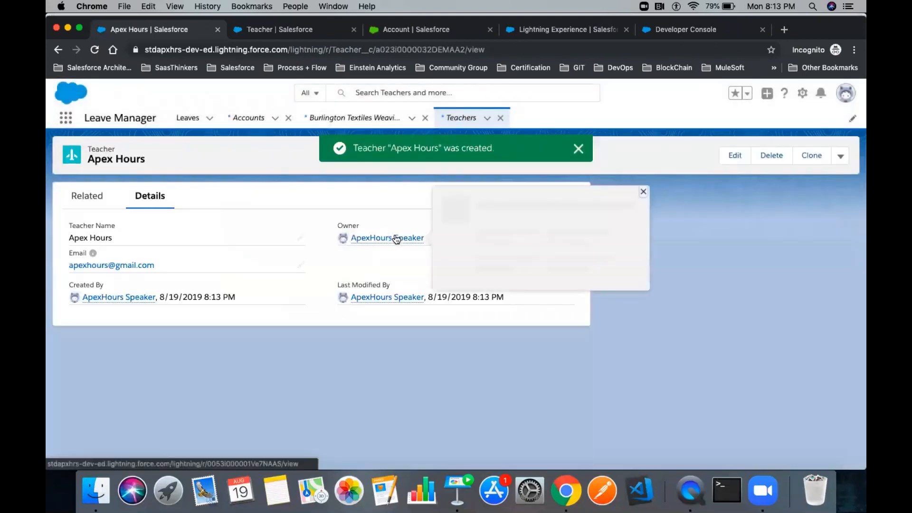
left_click(87, 196)
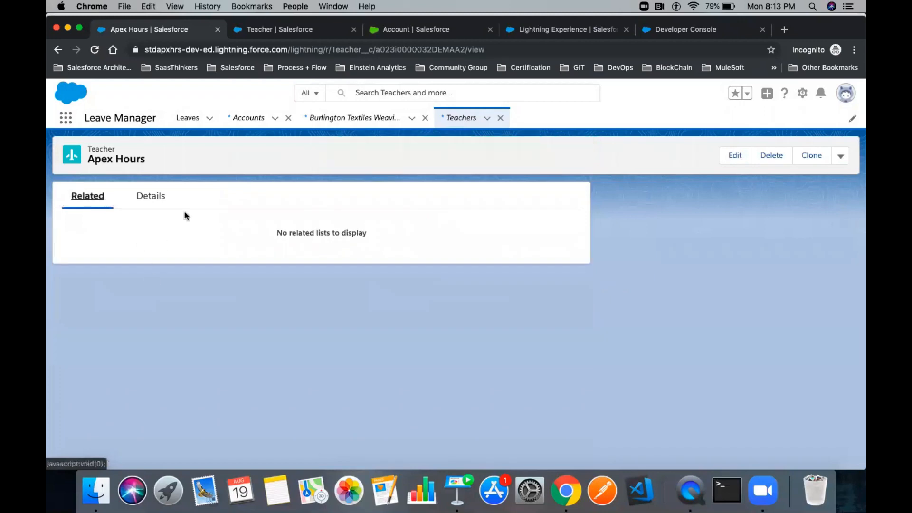
left_click(145, 199)
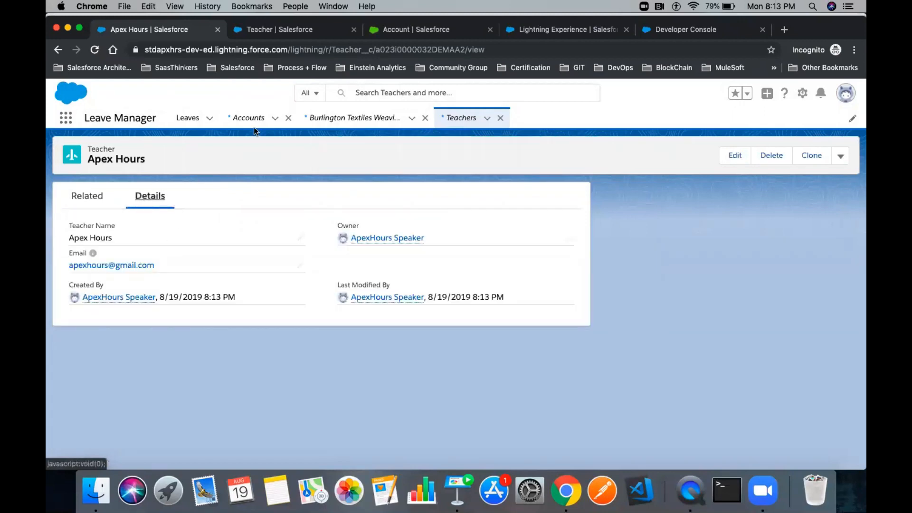
left_click(272, 30)
- Add Teacher History to the Teacher Layout, save with overwrite, and reload the Apex Hours record
left_click(100, 252)
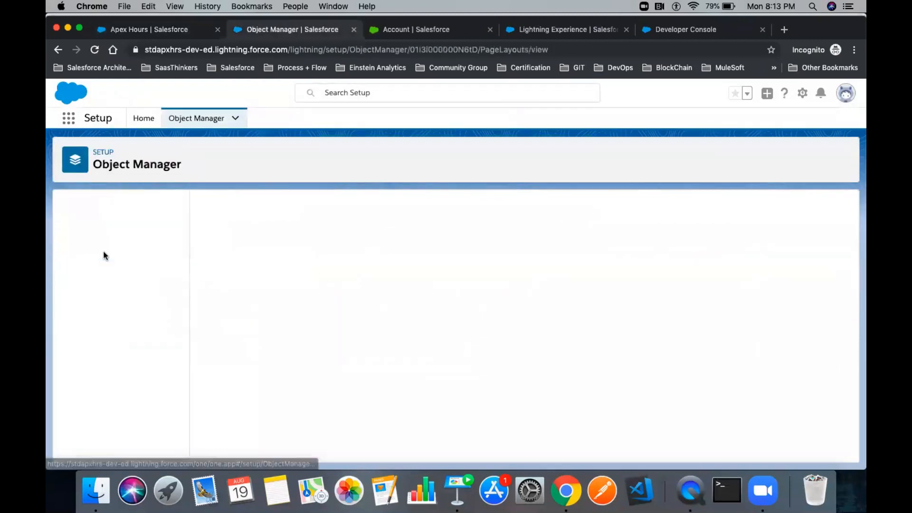
left_click(238, 259)
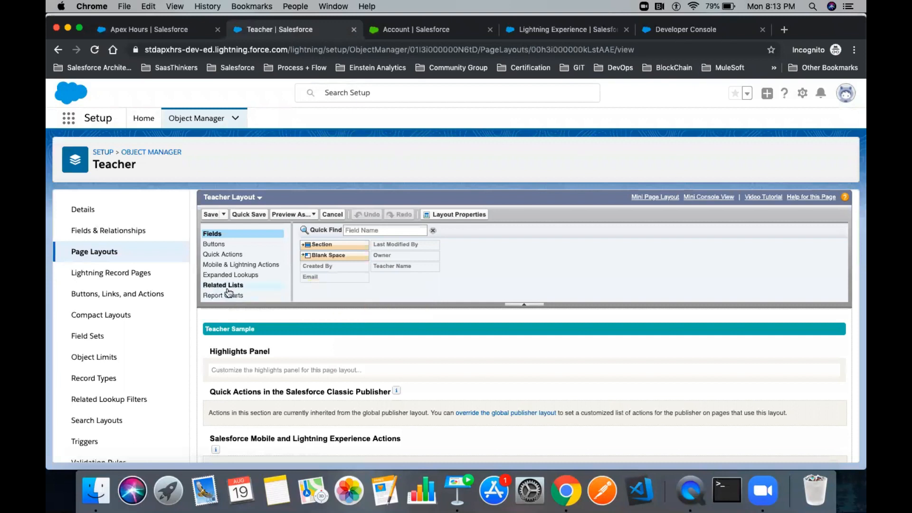
left_click(224, 285)
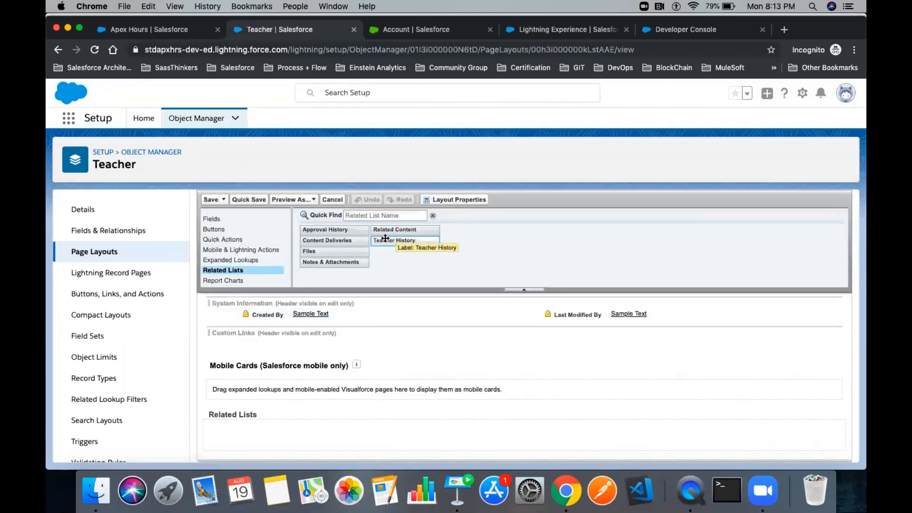
left_click_drag(395, 242, 330, 431)
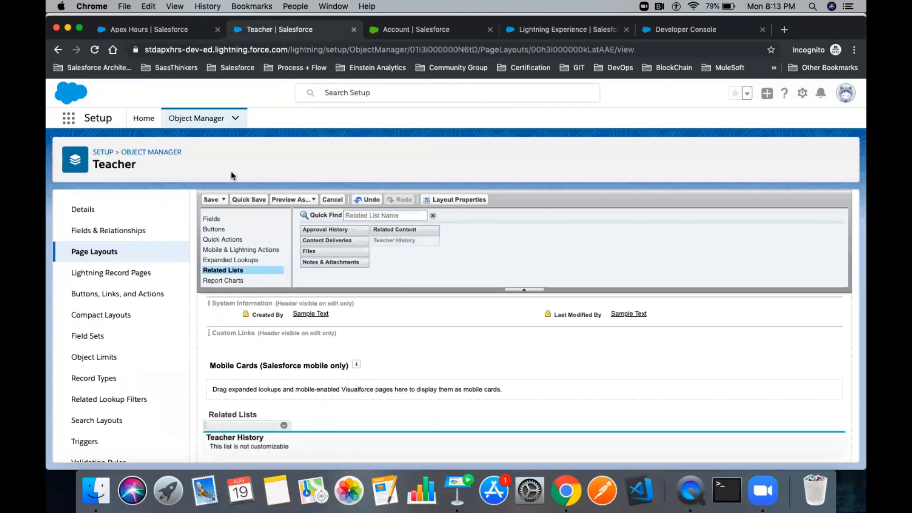
left_click(210, 200)
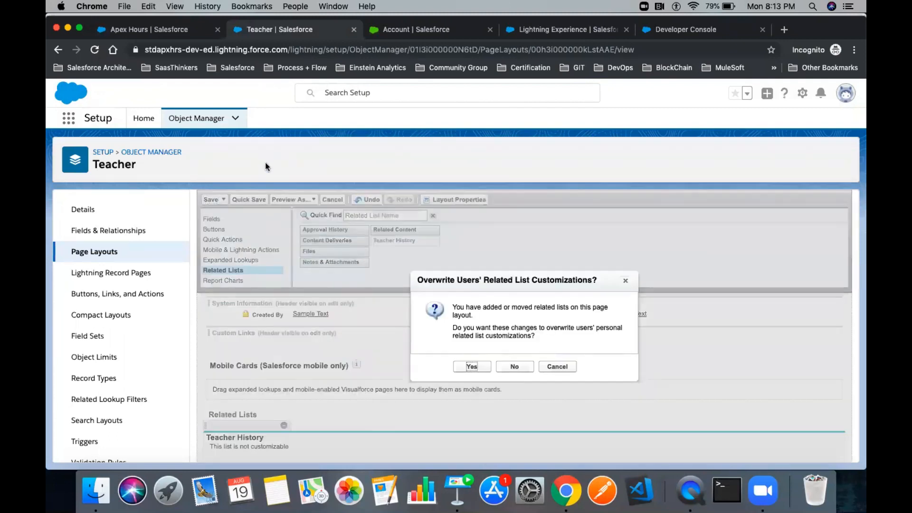
left_click(463, 367)
left_click(130, 32)
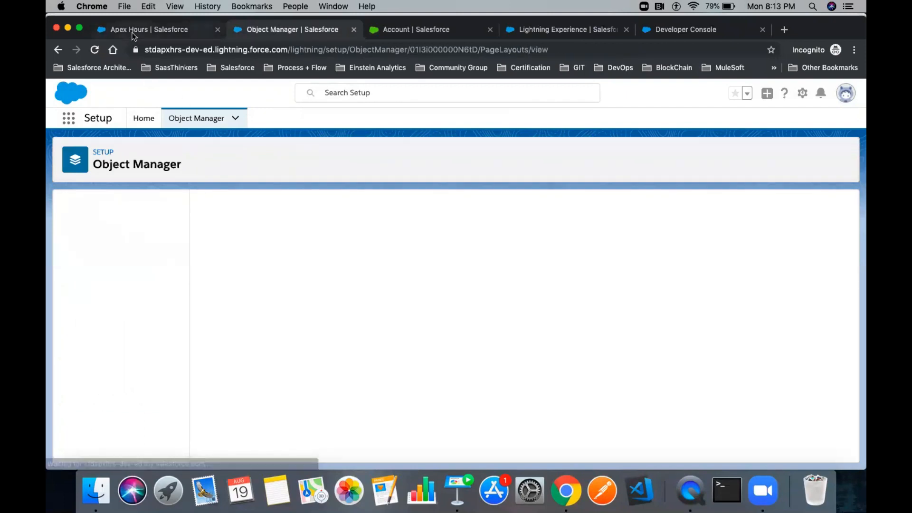
left_click(95, 50)
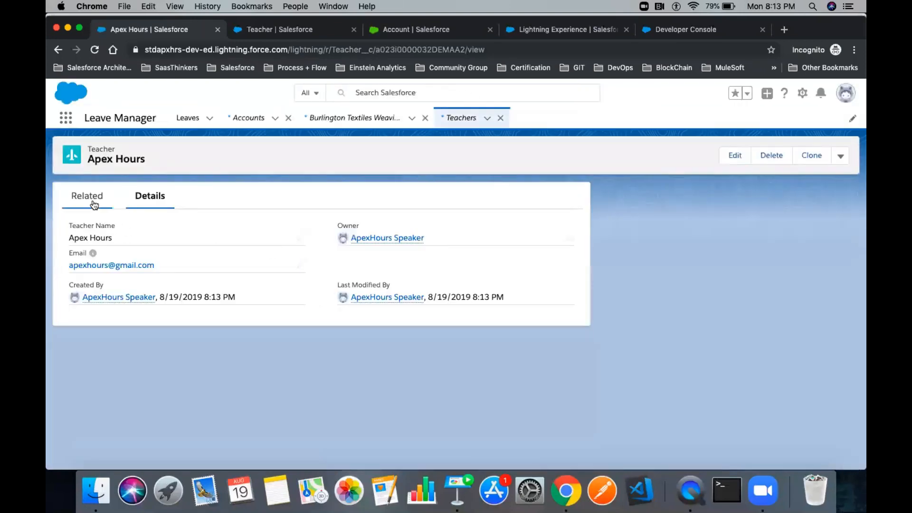
- View all Teacher History for Apex Hours, then reopen the record's Related tab
left_click(88, 199)
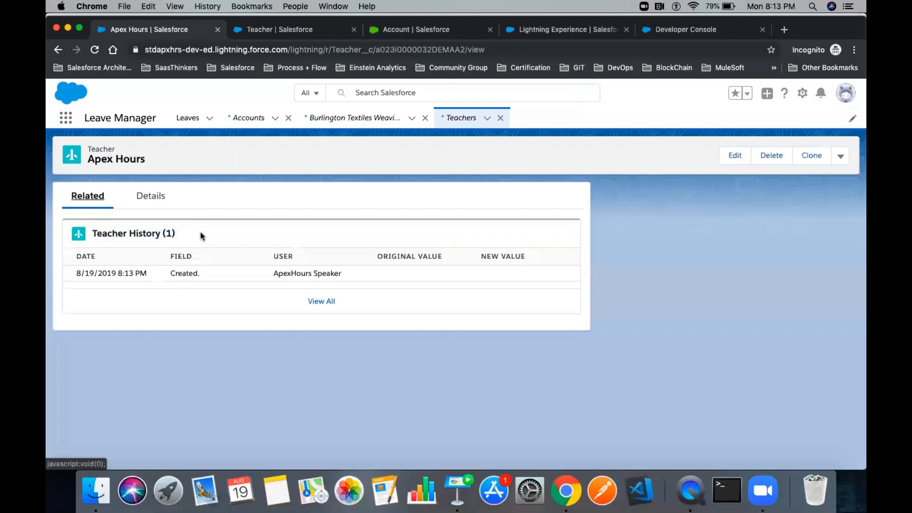
left_click(186, 274)
left_click(198, 301)
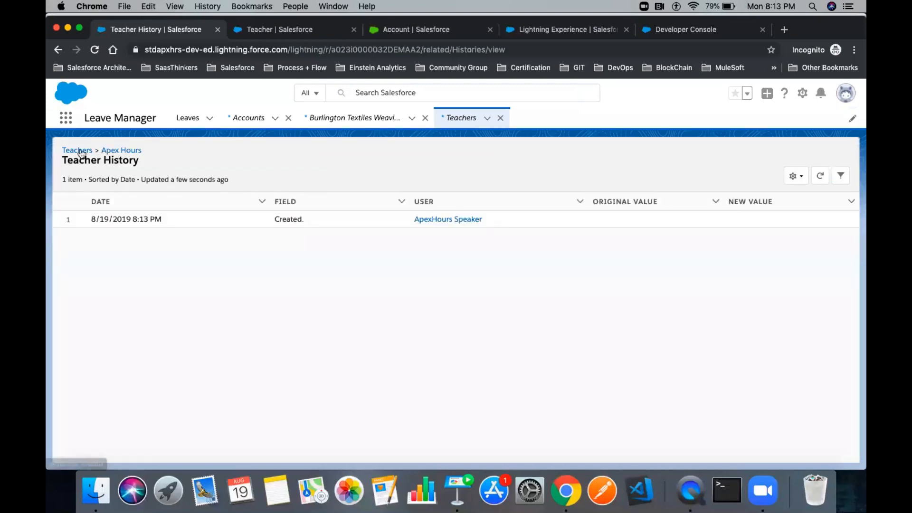
left_click(93, 146)
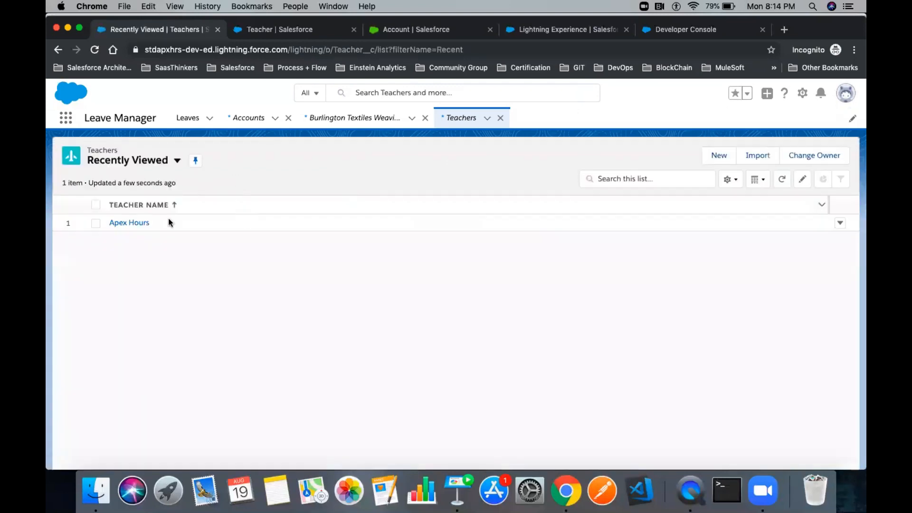
left_click(135, 224)
left_click(110, 204)
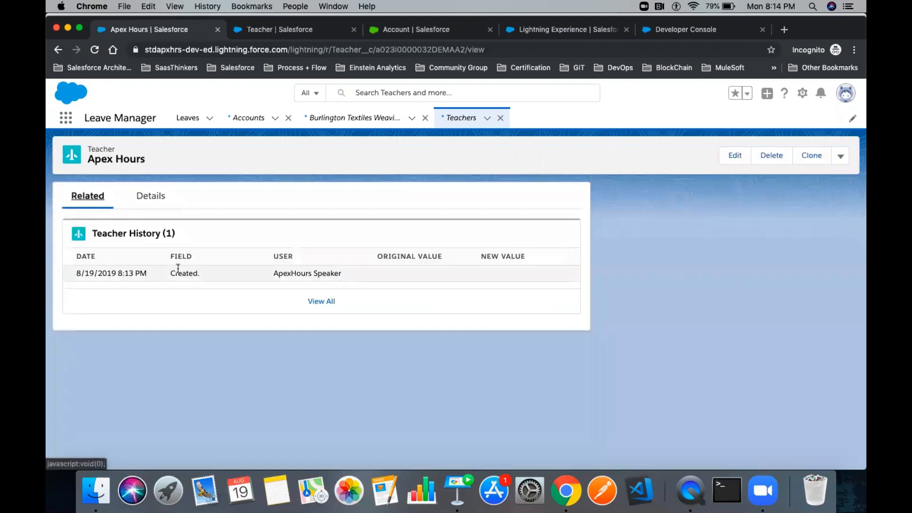
left_click(195, 271)
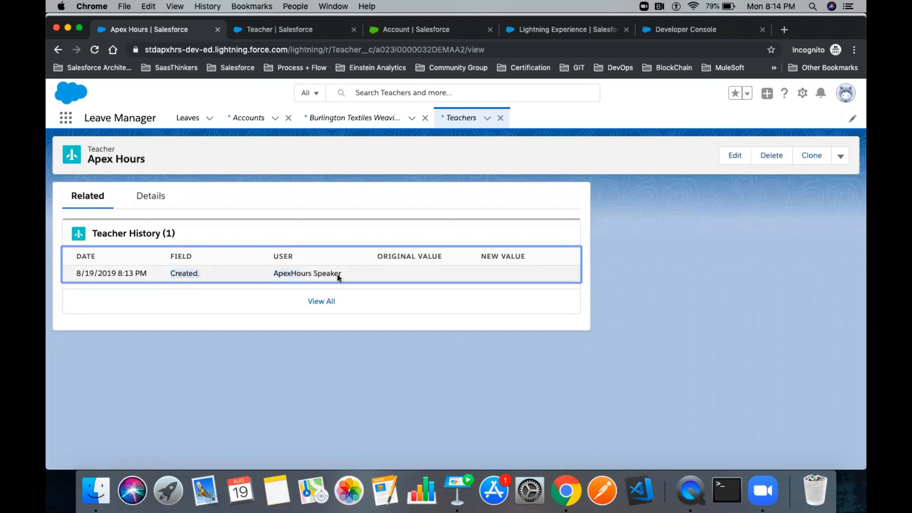
- Insert '.dev' before the @ in Apex Hours' email, save, and review the logged Email change
left_click(735, 155)
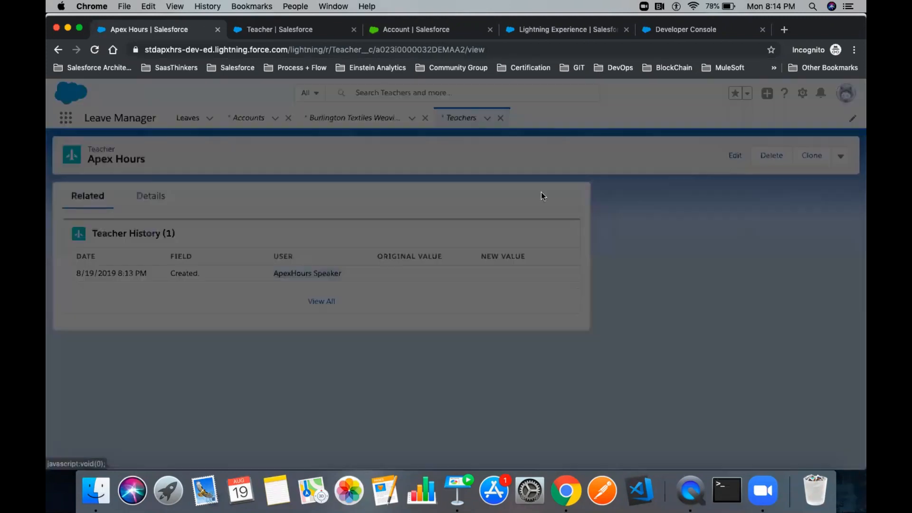
left_click(346, 278)
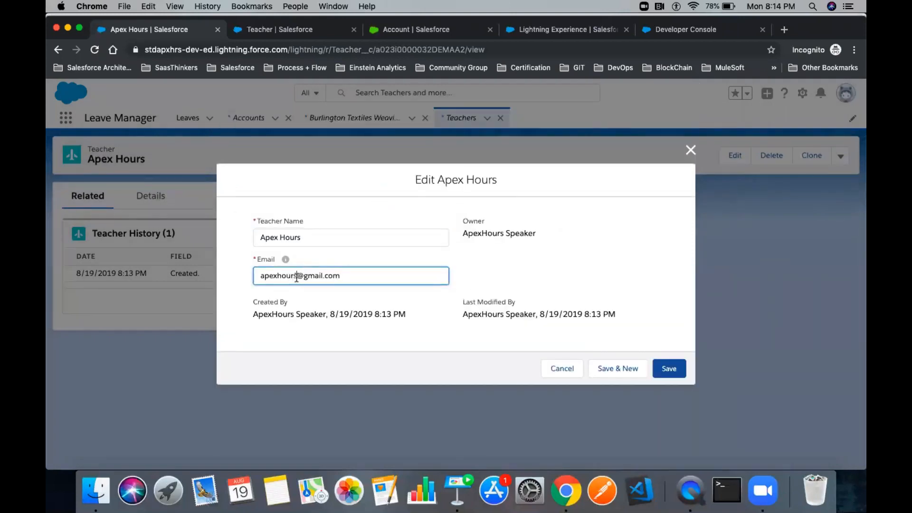
left_click(297, 278)
type(".dev")
left_click(661, 370)
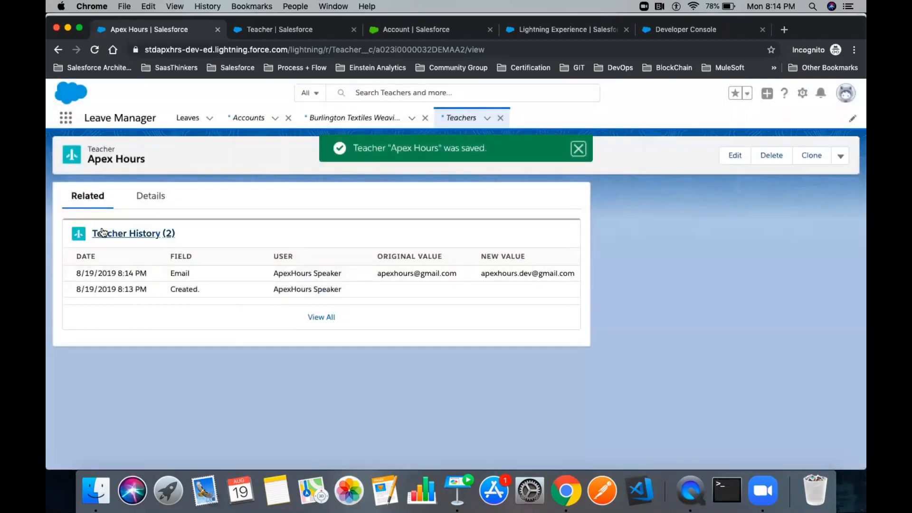
left_click(190, 272)
left_click_drag(375, 271, 574, 274)
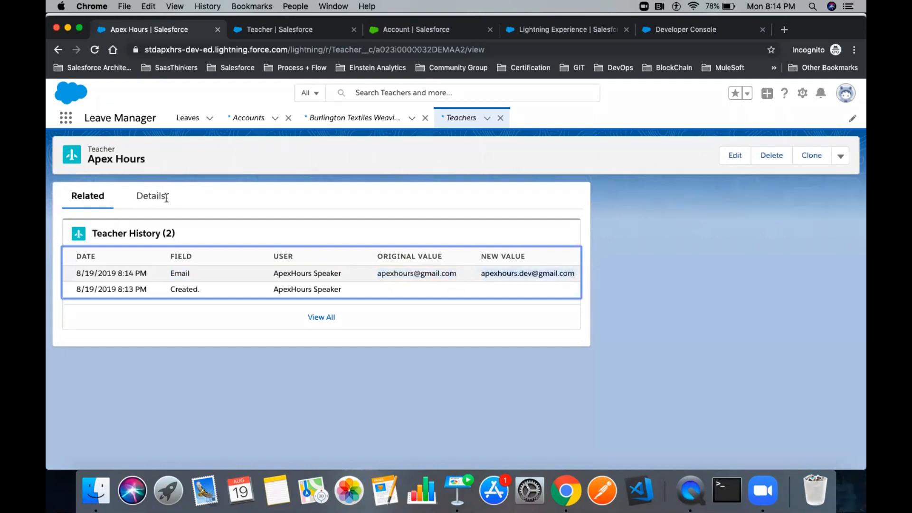
left_click(151, 197)
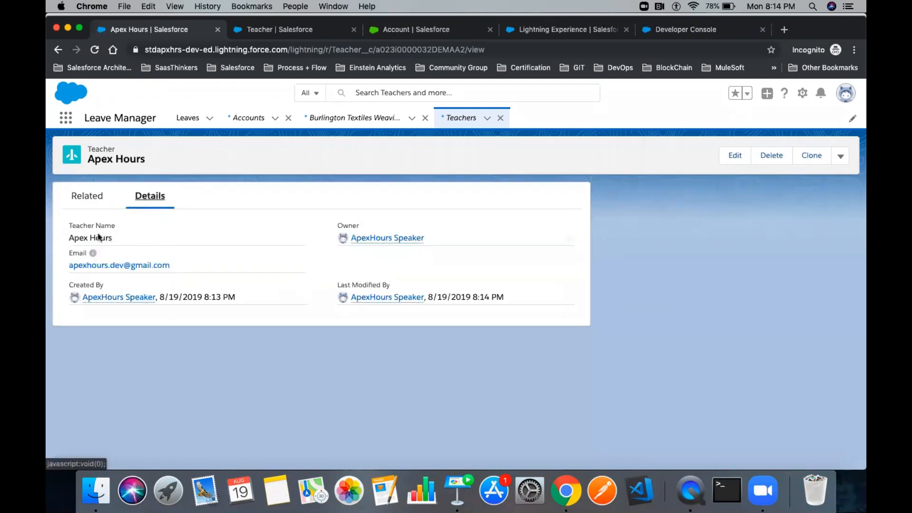
- Transfer Apex Hours to the suggested user without sending a notification email
left_click(570, 239)
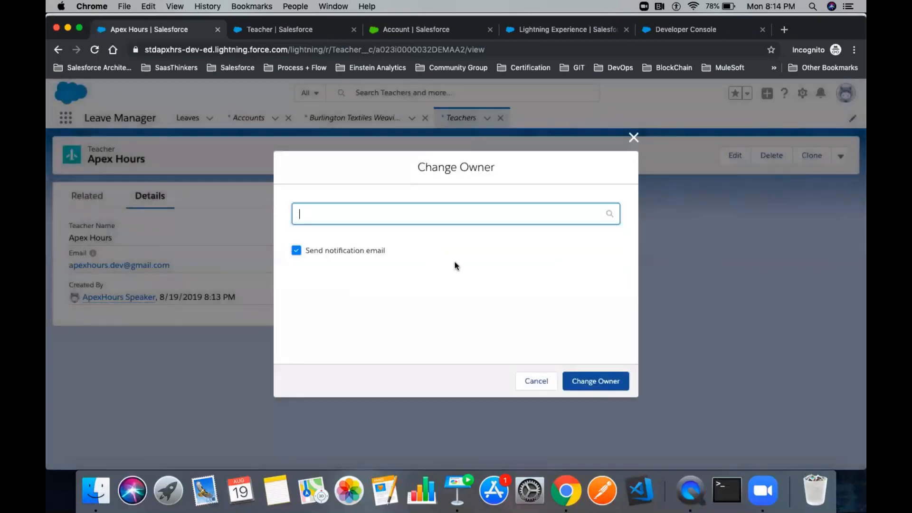
type("pu")
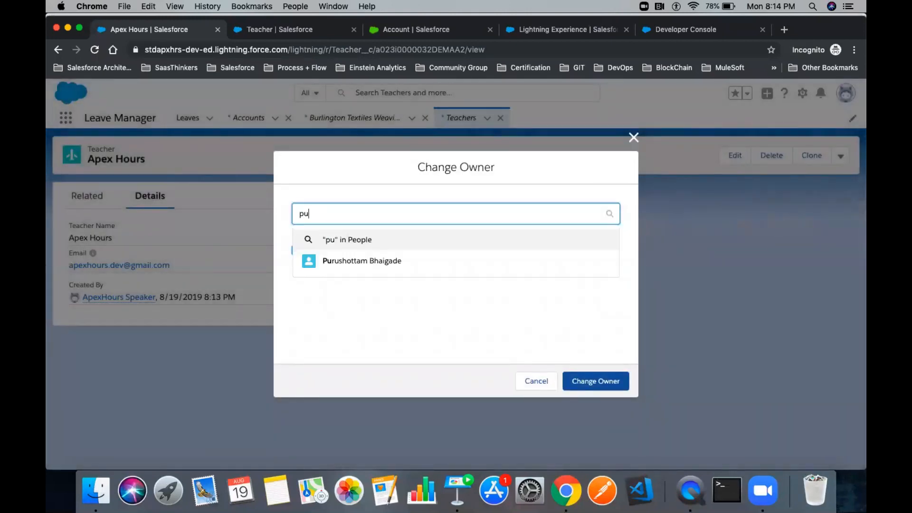
left_click(391, 261)
left_click(297, 256)
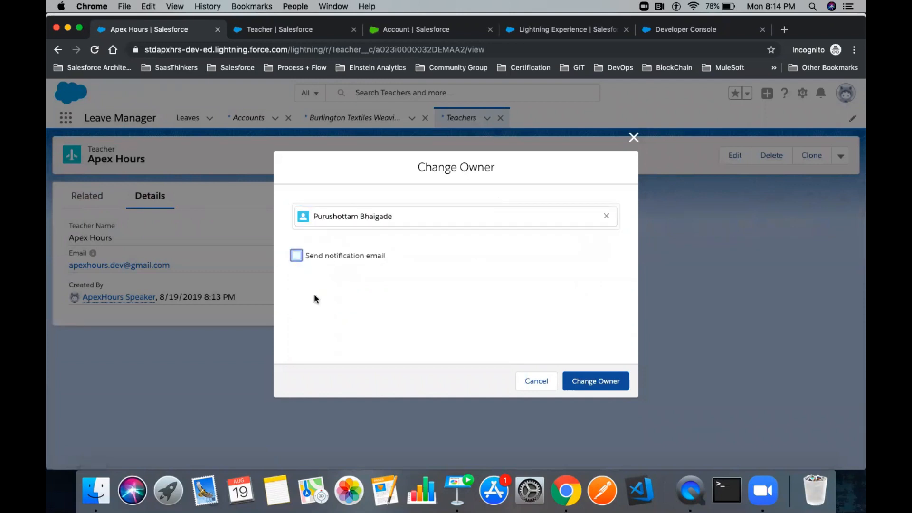
left_click_drag(386, 260, 304, 261)
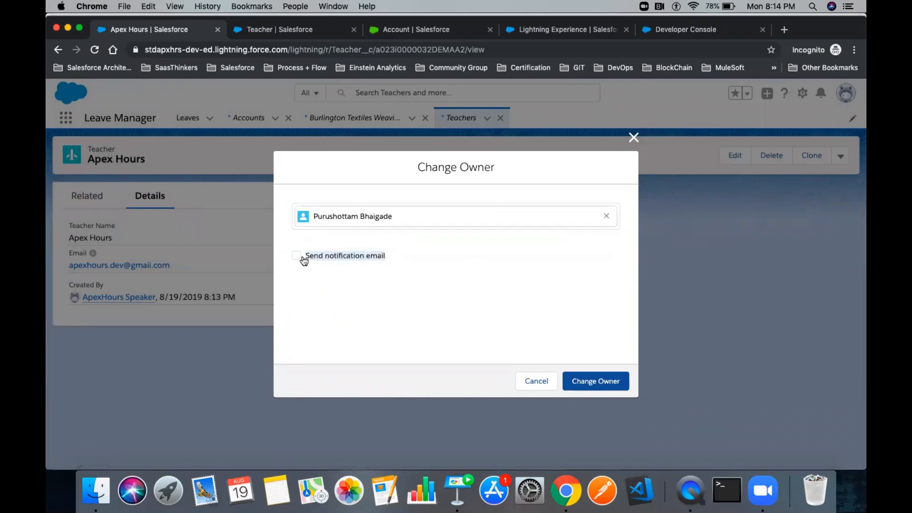
left_click(588, 380)
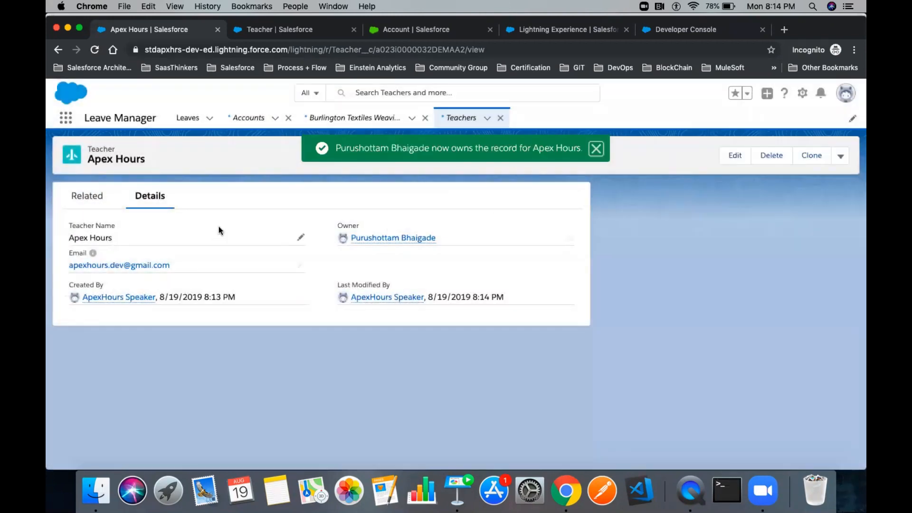
- Review the Owner change in Teacher History, then advance to the 'Login History & IP White Listing' slide
left_click(92, 197)
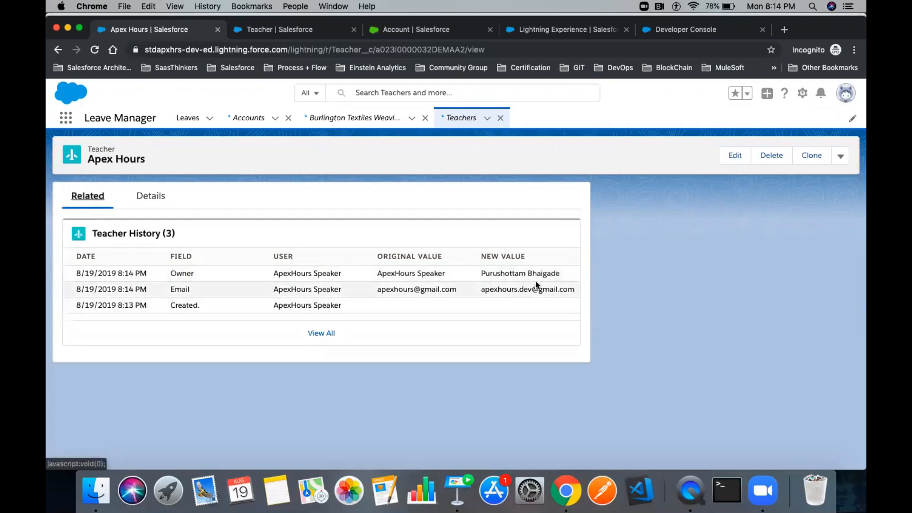
left_click_drag(563, 274, 171, 273)
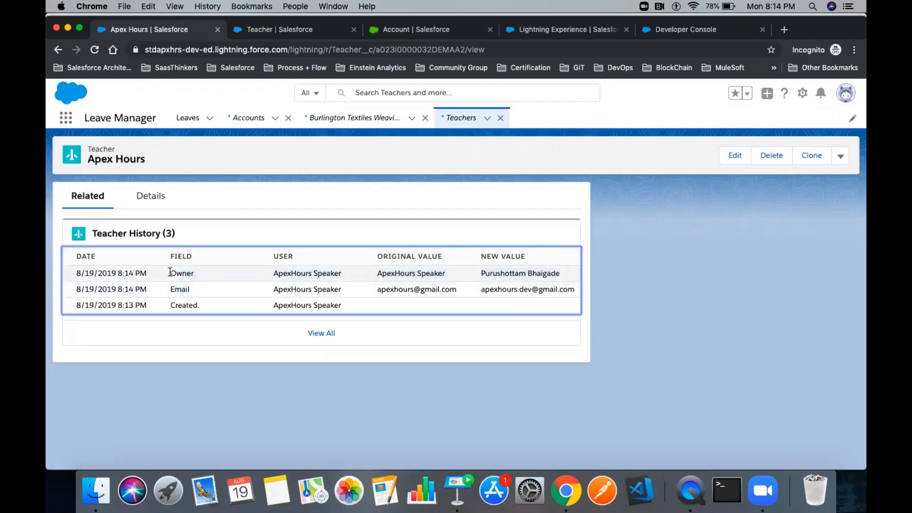
left_click(247, 254)
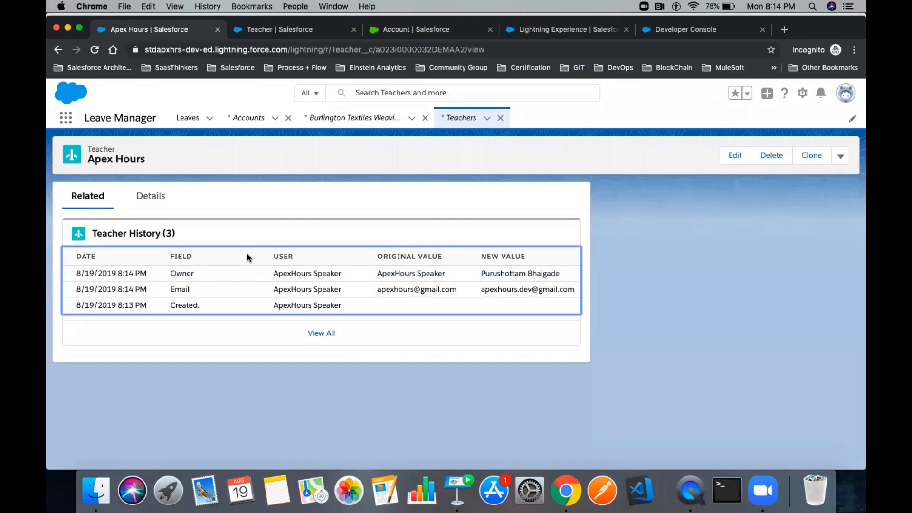
left_click(243, 234)
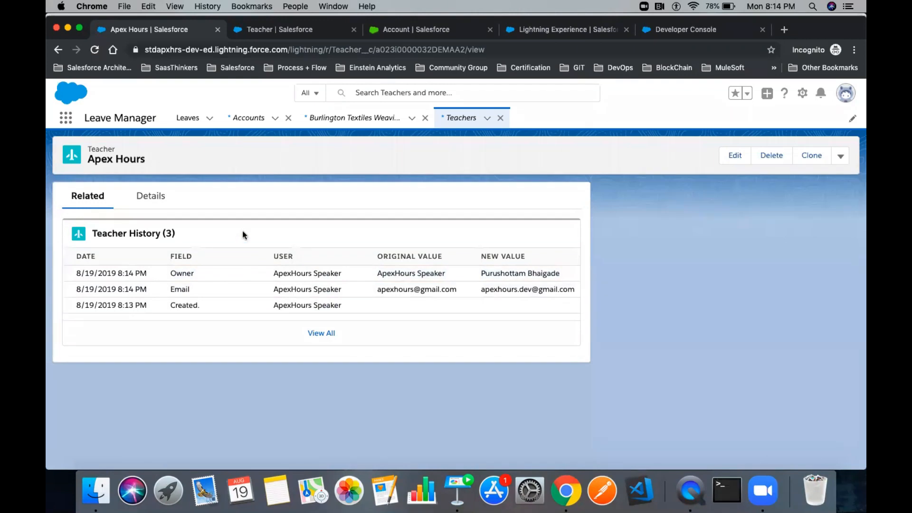
left_click(353, 306)
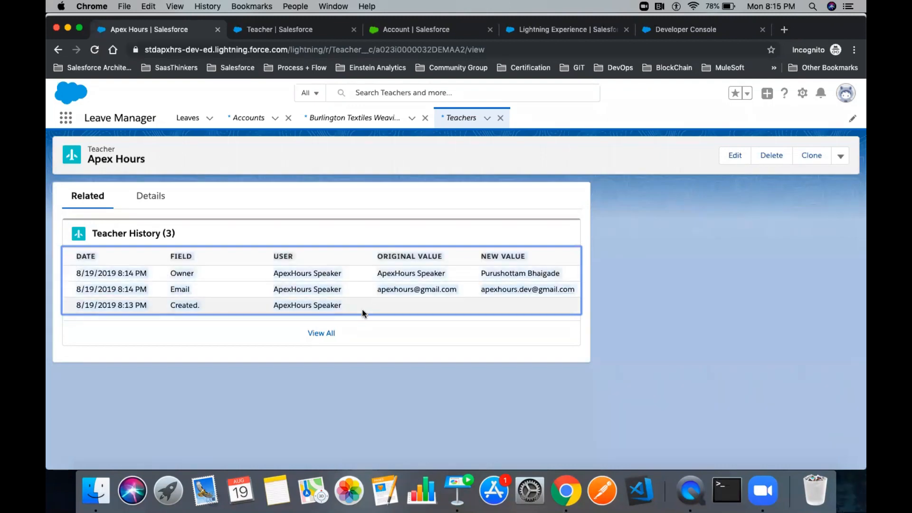
left_click(460, 479)
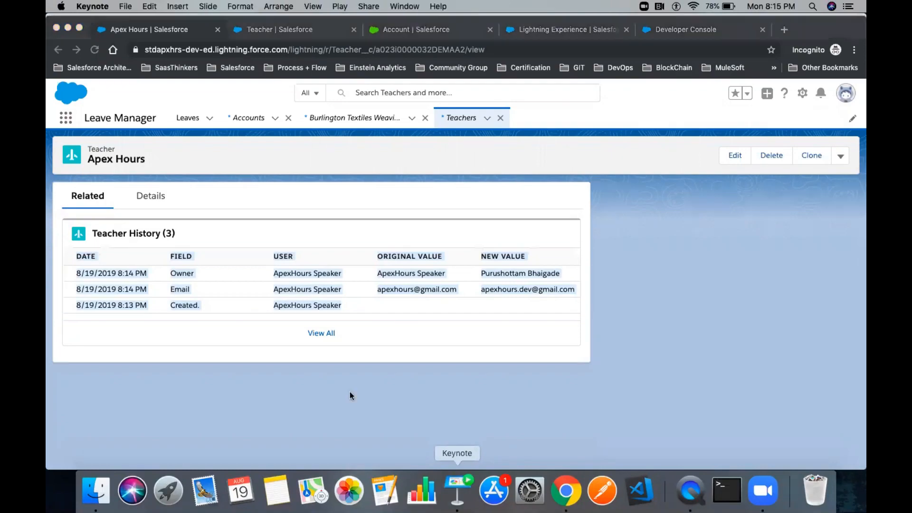
key("Right")
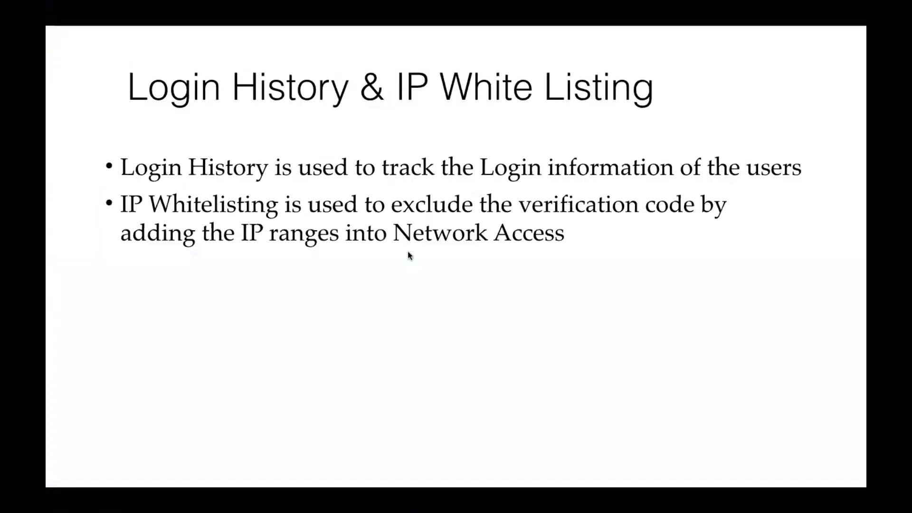
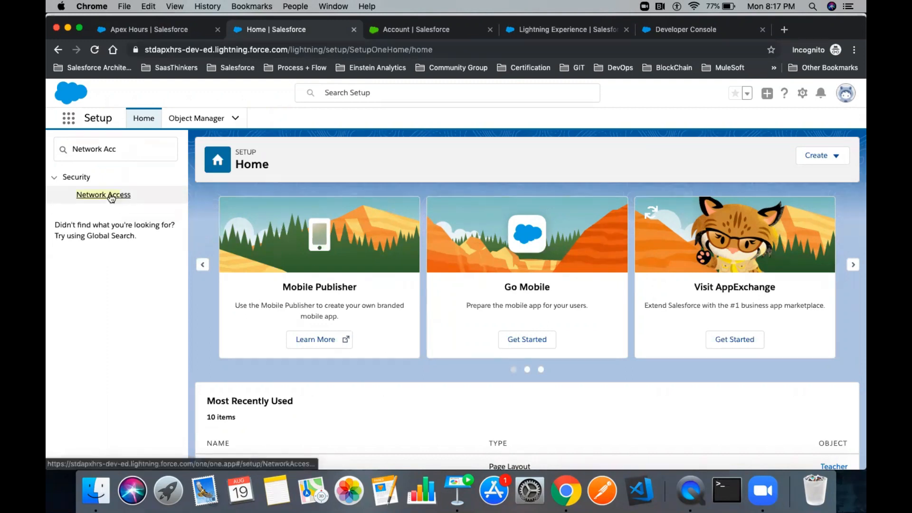
- Open the Network Access page, then start a 'my ip' web search in the Account tab
left_click(109, 197)
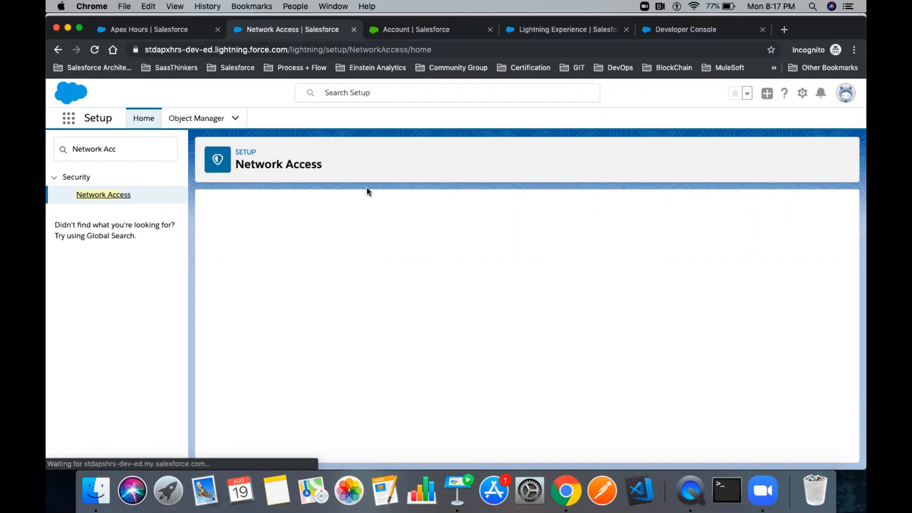
left_click(403, 29)
left_click(367, 50)
type("my ")
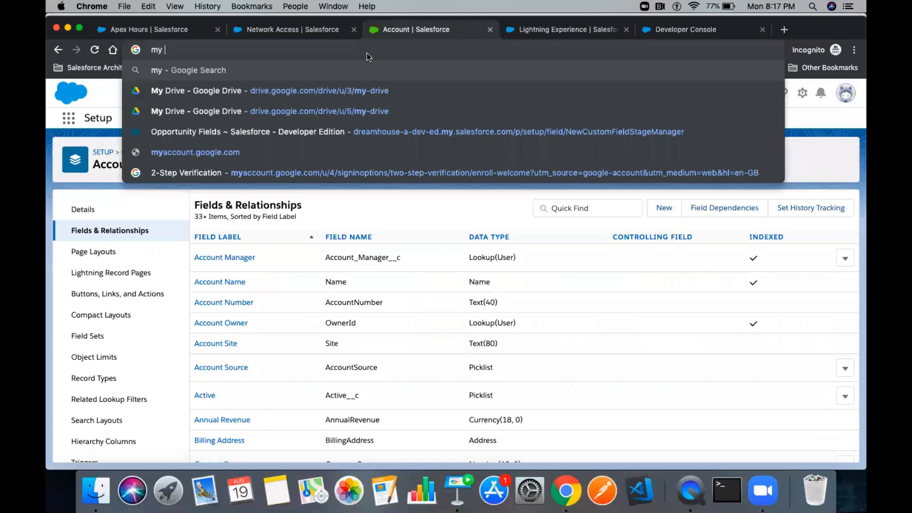
type("ip")
key("super+a")
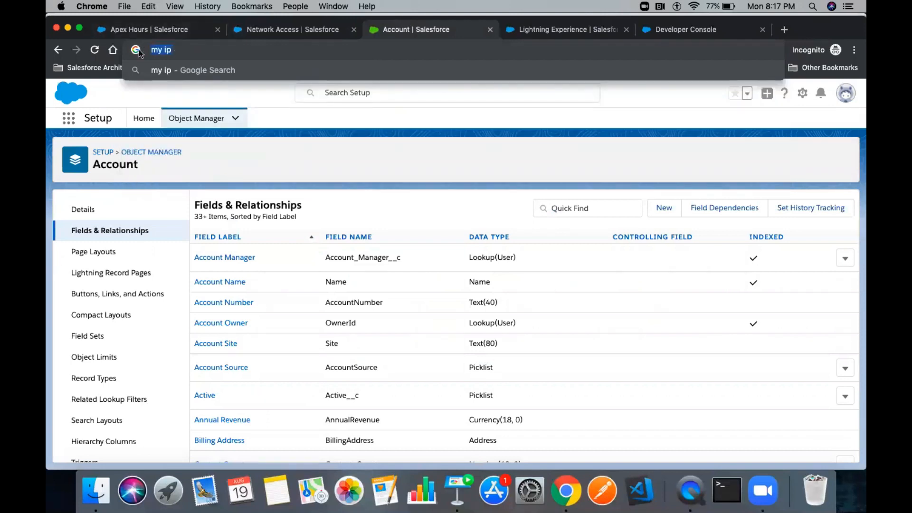
key("Return")
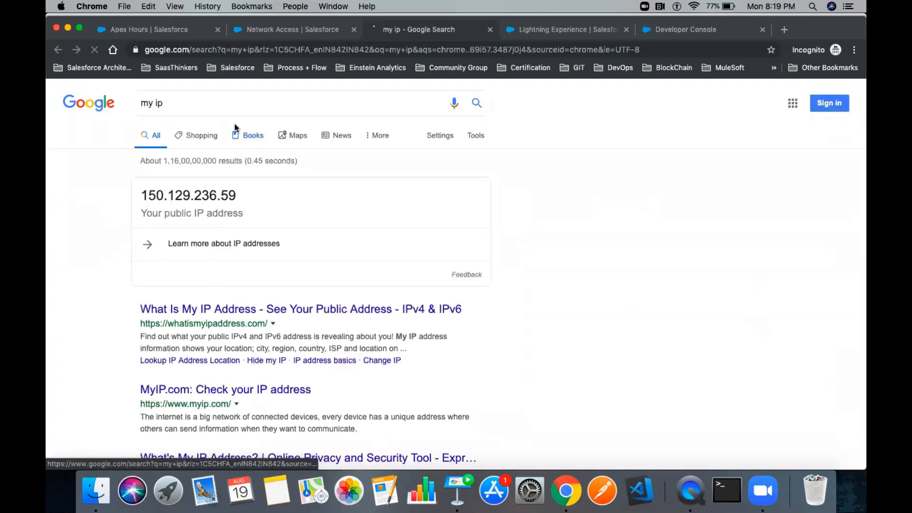
double_click(158, 194)
key("super+c")
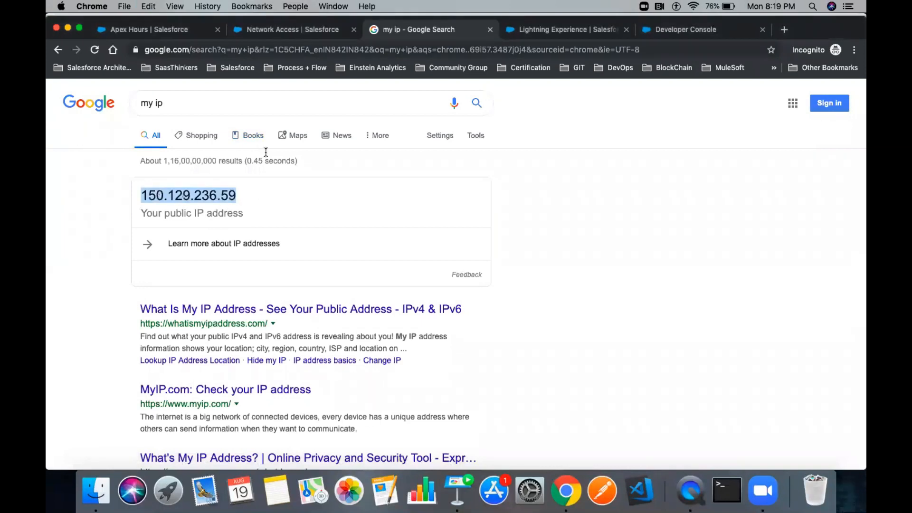
left_click(272, 32)
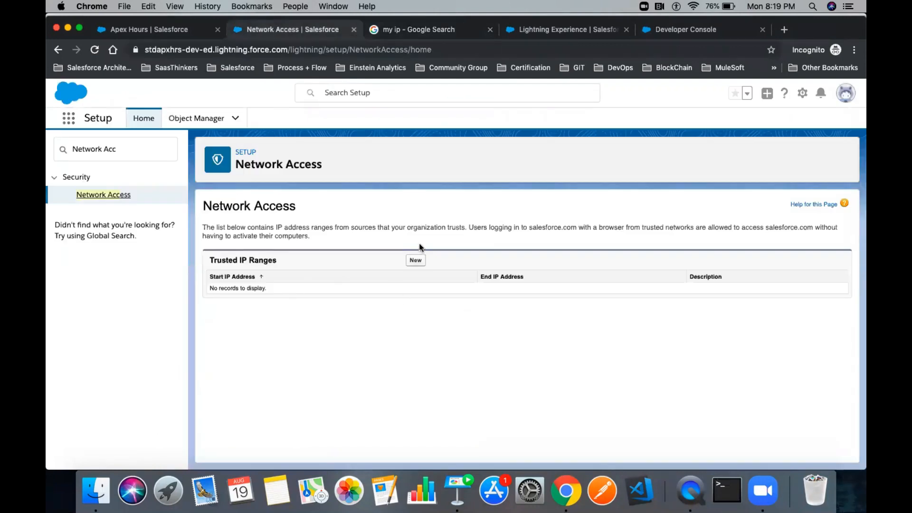
left_click(415, 259)
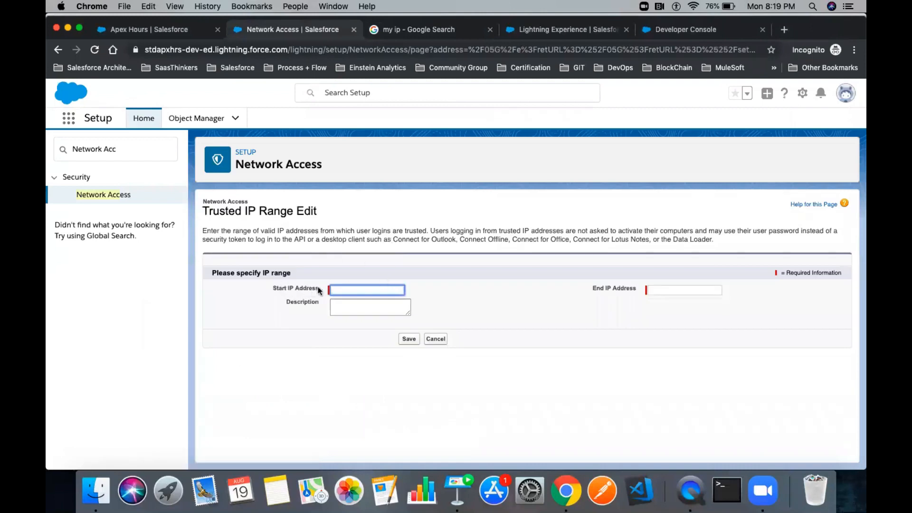
left_click(377, 290)
key("super+v")
left_click(660, 289)
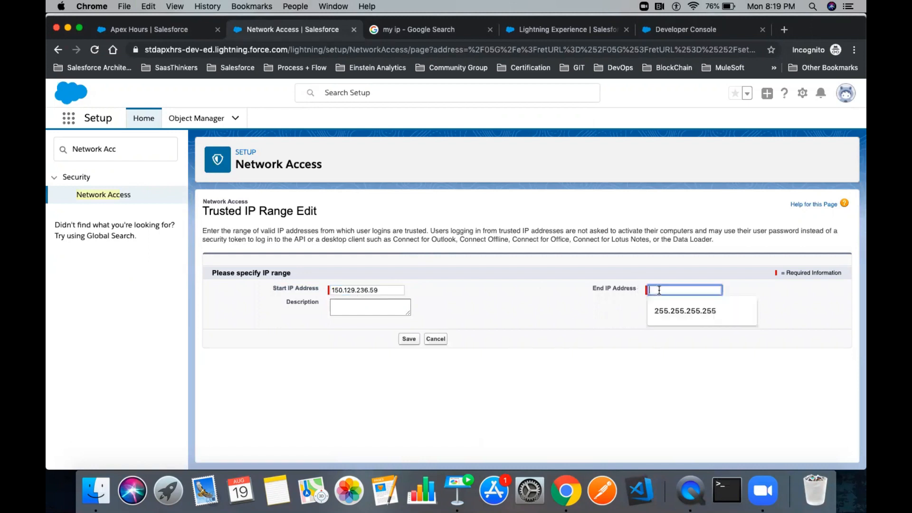
key("super+v")
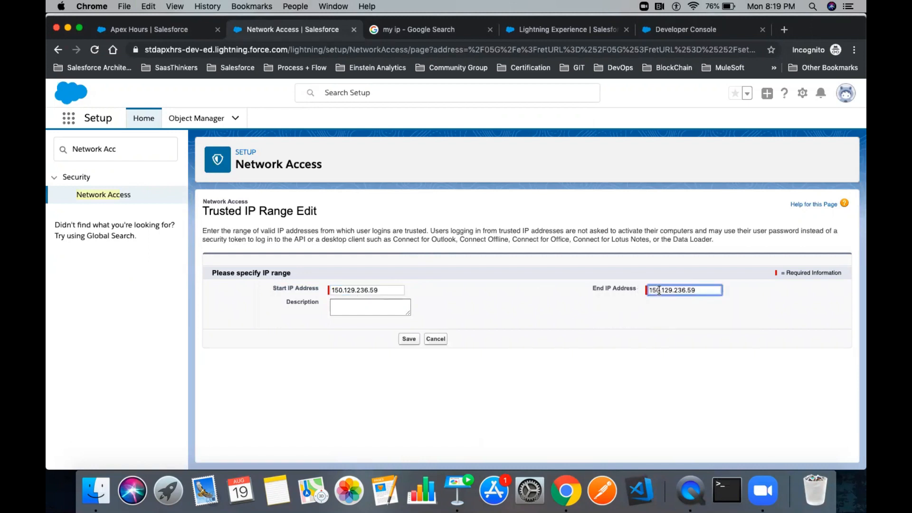
key("BackSpace")
key("BackSpace")
type("97")
key("super+a")
key("super+v")
left_click_drag(700, 293, 625, 288)
left_click(334, 291)
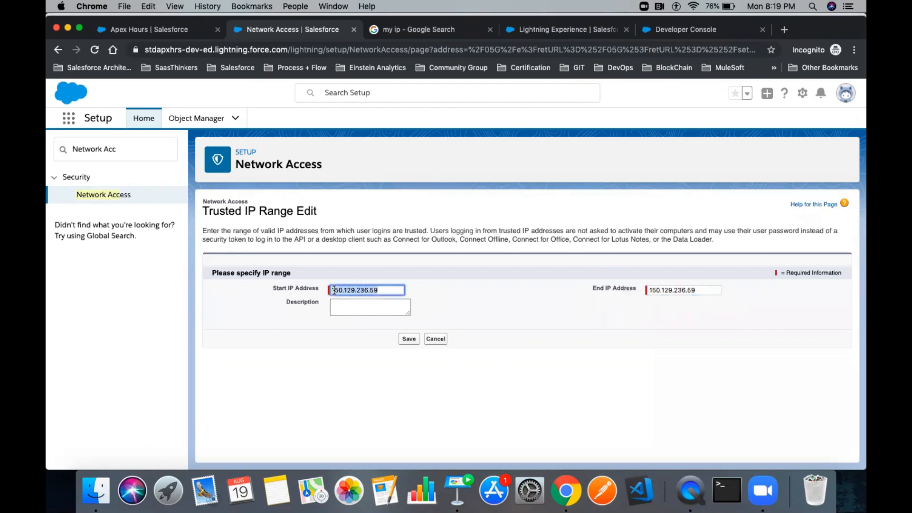
left_click(671, 288)
double_click(671, 288)
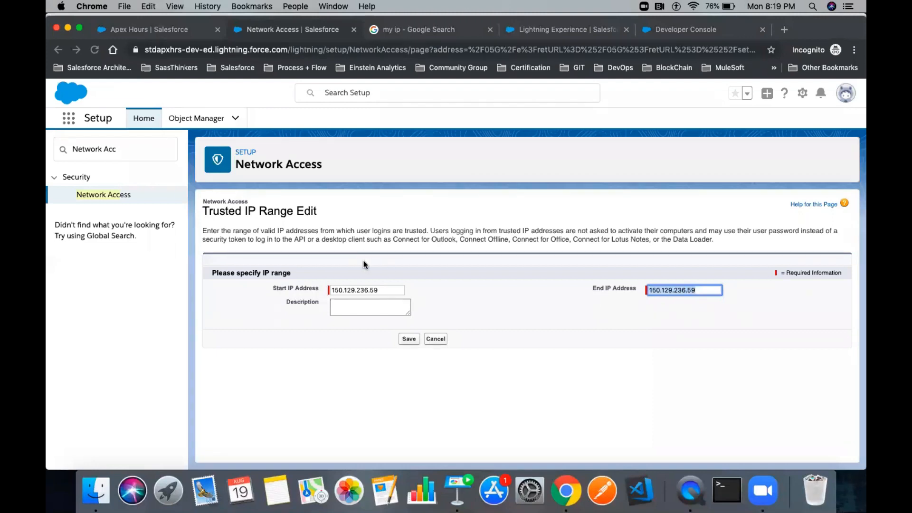
double_click(379, 288)
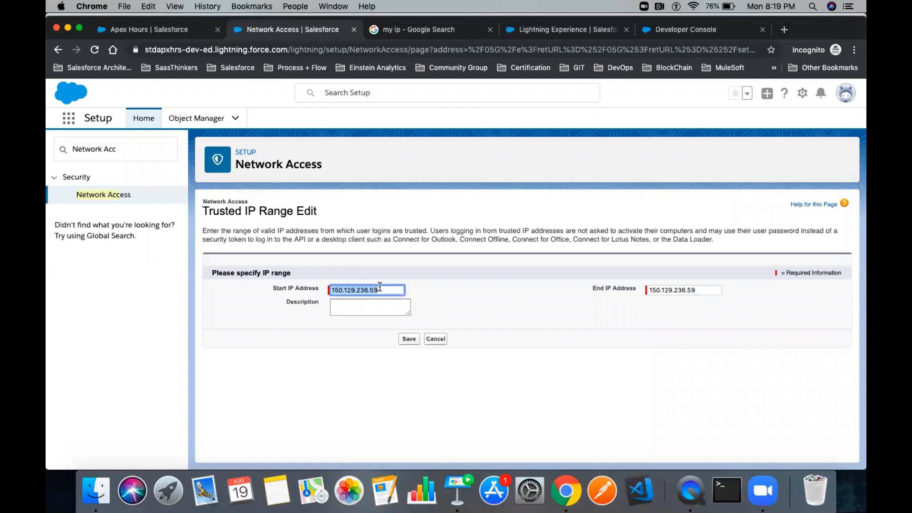
- Recheck the public IP in the search results and verify the Start and End IP values
left_click(434, 37)
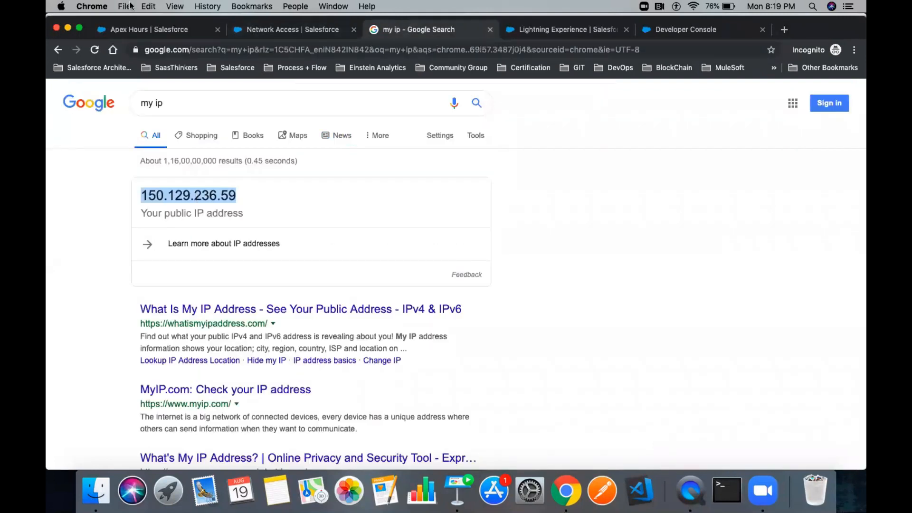
left_click_drag(175, 102, 124, 105)
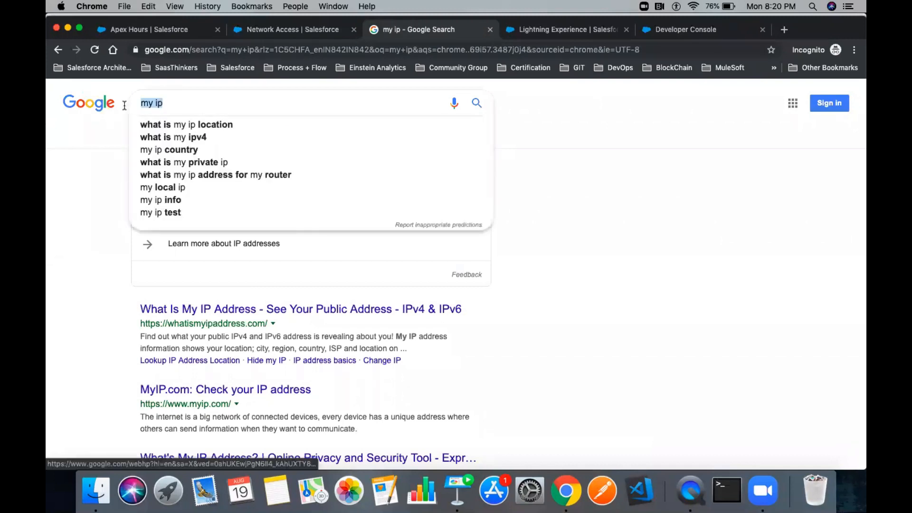
left_click(110, 211)
double_click(207, 197)
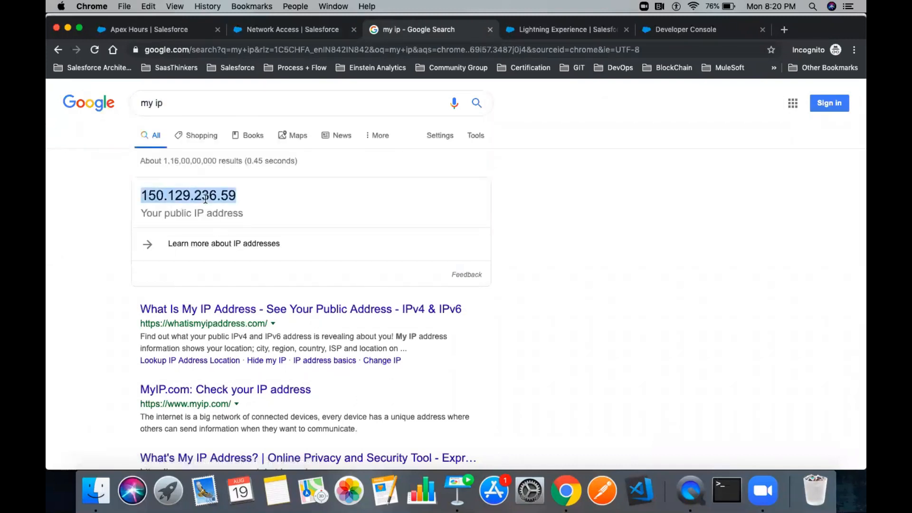
left_click(299, 35)
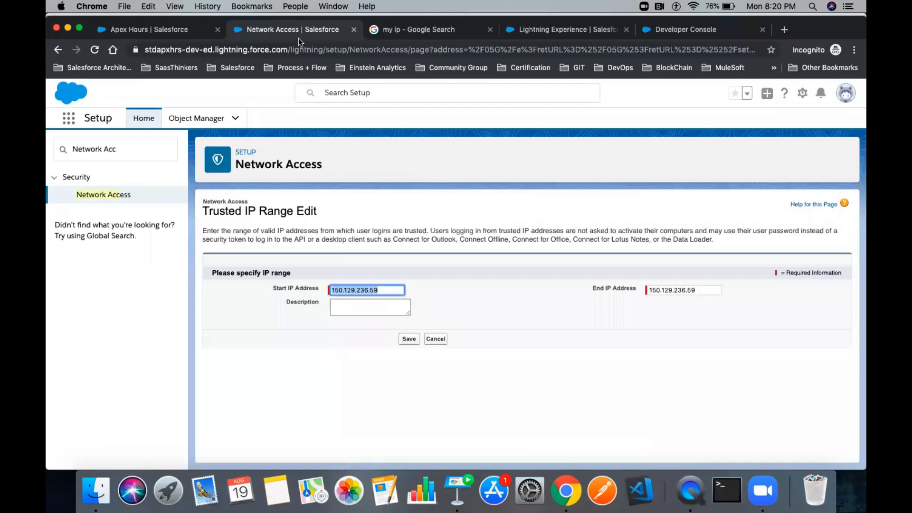
left_click_drag(203, 211, 317, 212)
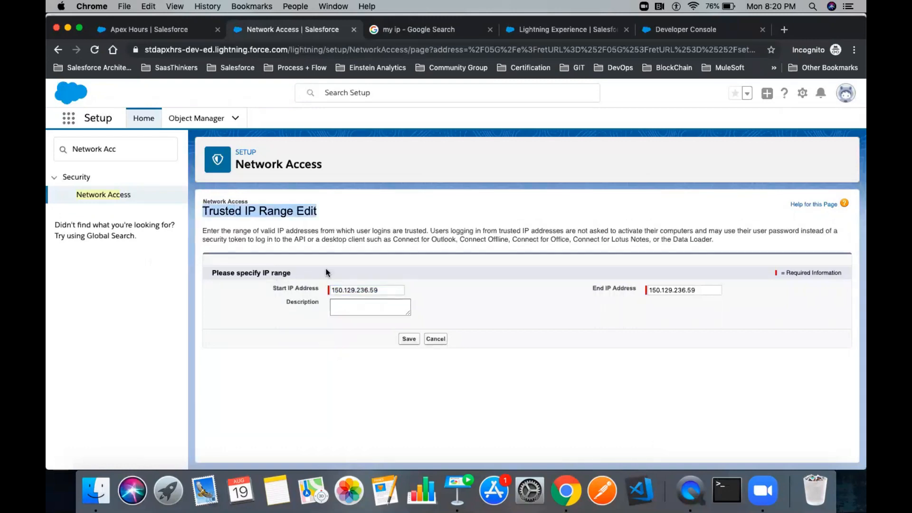
triple_click(384, 287)
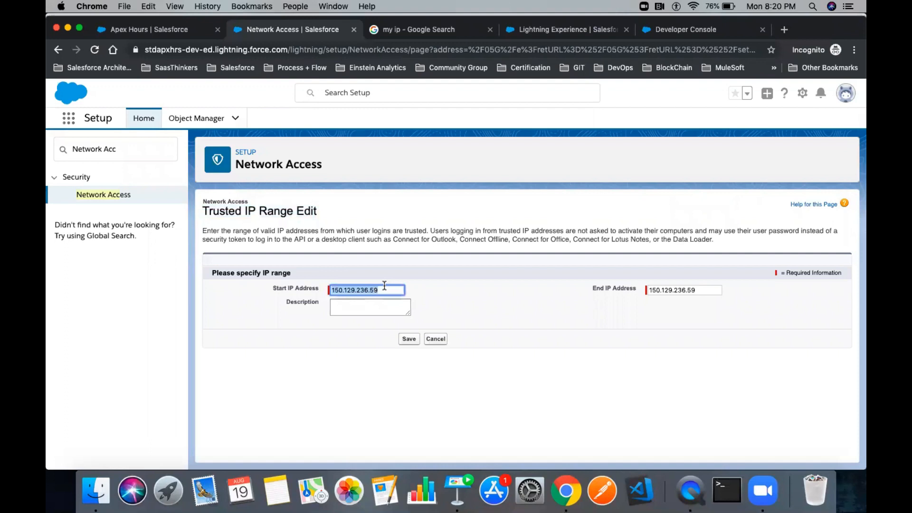
left_click(300, 290)
triple_click(666, 287)
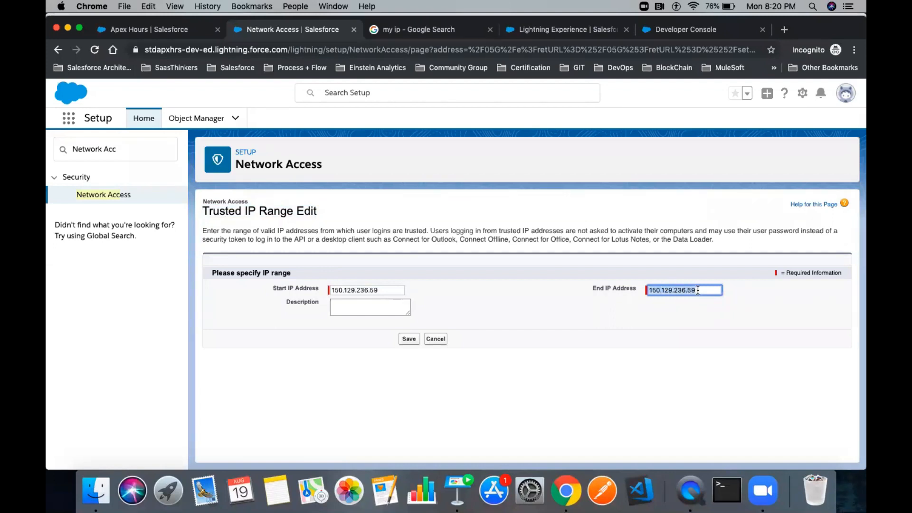
left_click(636, 303)
double_click(676, 290)
- Describe the range as the user's Airtel network IP and save it
left_click(380, 304)
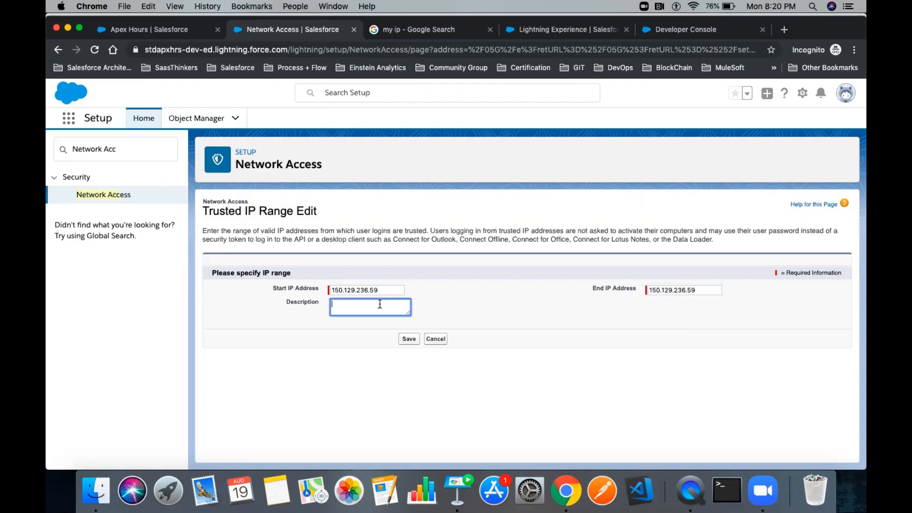
type("My Airtel Network IP")
left_click(340, 305)
key("BackSpace")
key("BackSpace")
type("AMIT's")
left_click(409, 339)
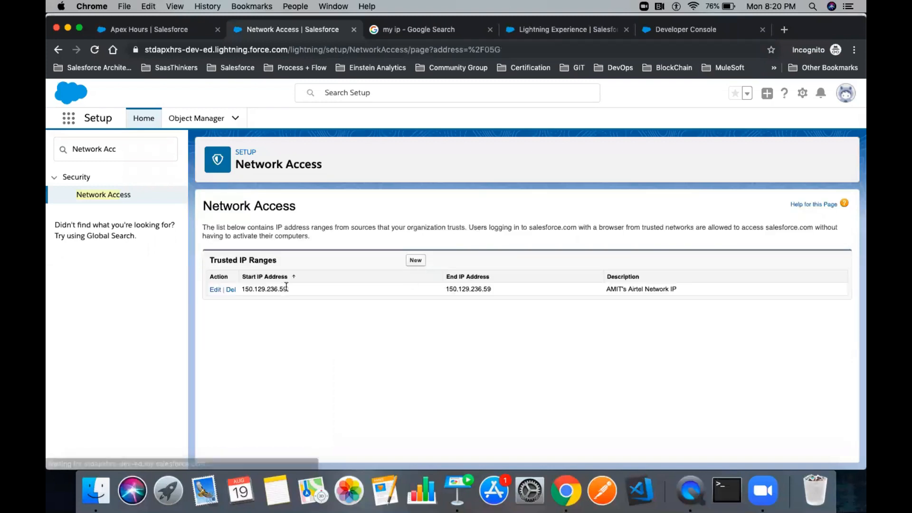
left_click_drag(288, 287, 238, 288)
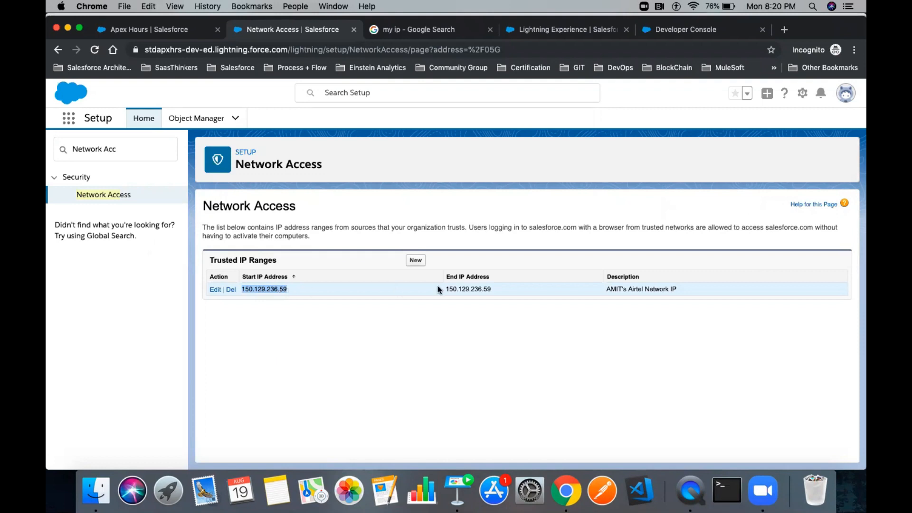
left_click_drag(443, 288, 498, 291)
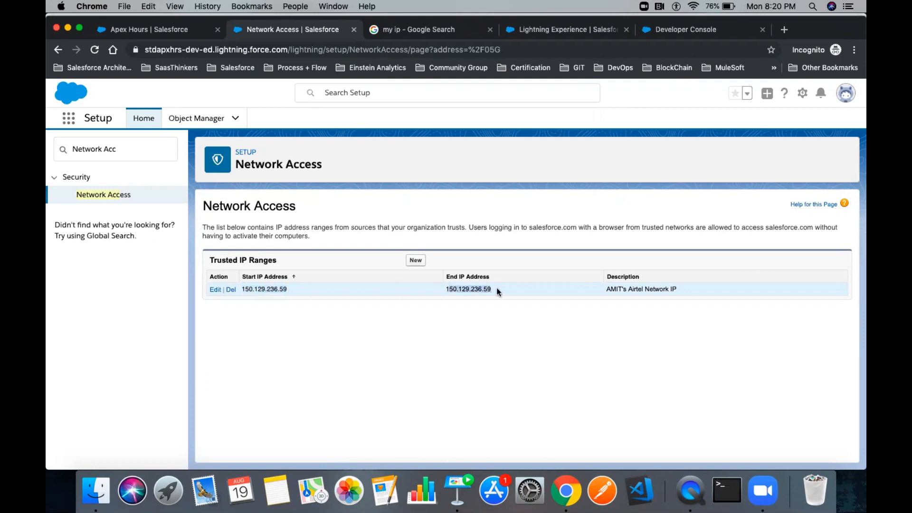
left_click_drag(500, 291, 446, 289)
left_click_drag(288, 290, 243, 288)
key("super+c")
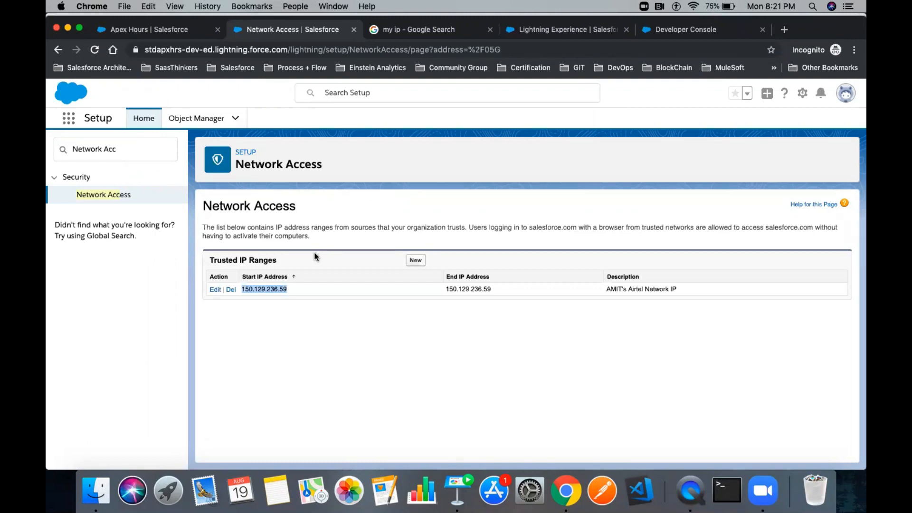
left_click(197, 119)
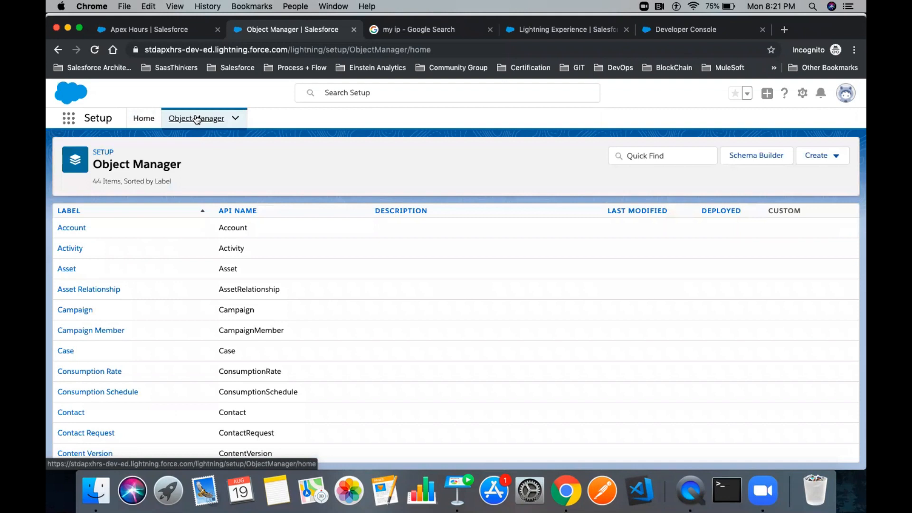
- Search Quick Find for 'Profile' and open the Custom: Support Profile
left_click(147, 121)
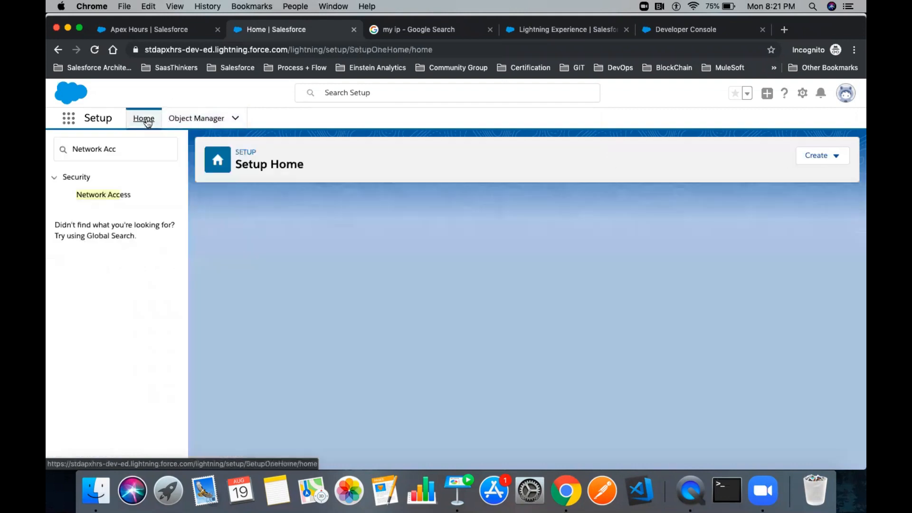
triple_click(136, 146)
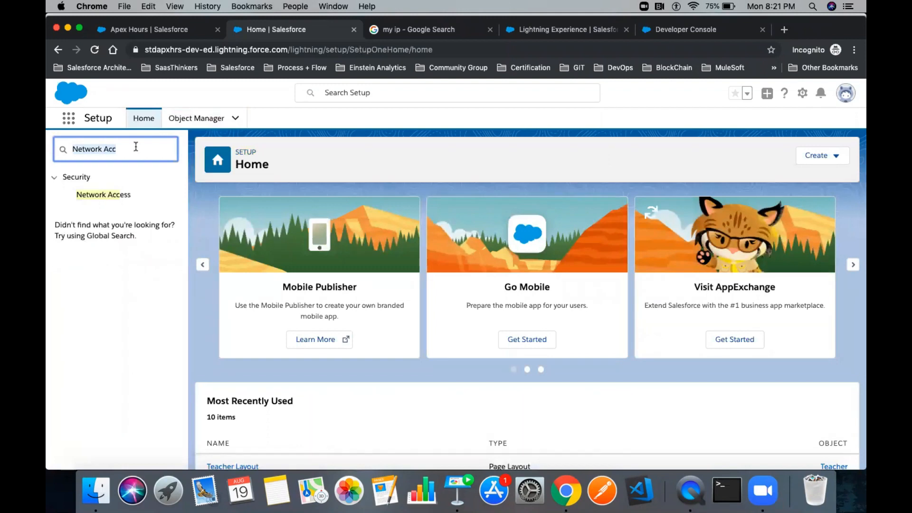
key("BackSpace")
type("P")
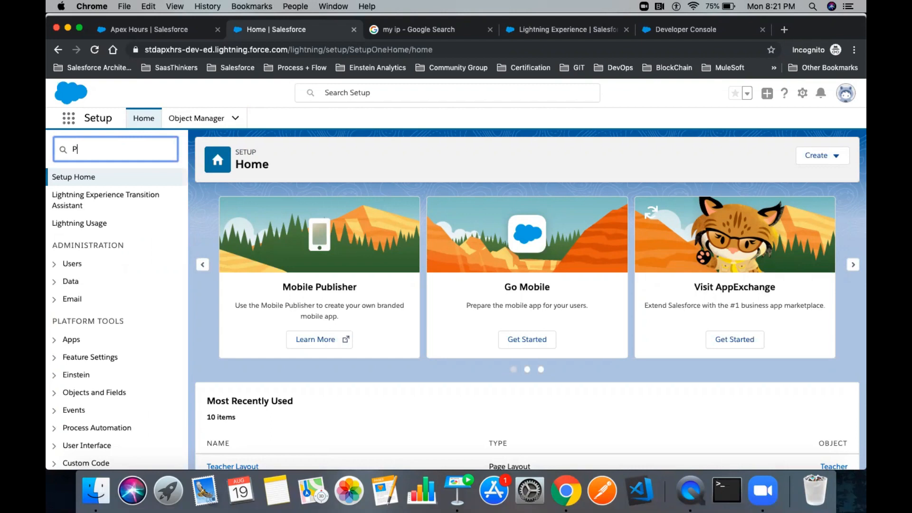
type("rofile")
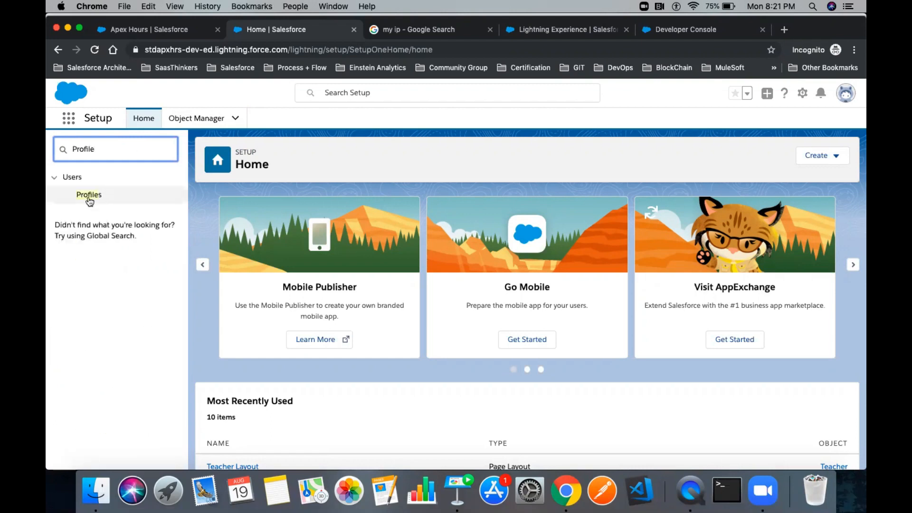
left_click(88, 197)
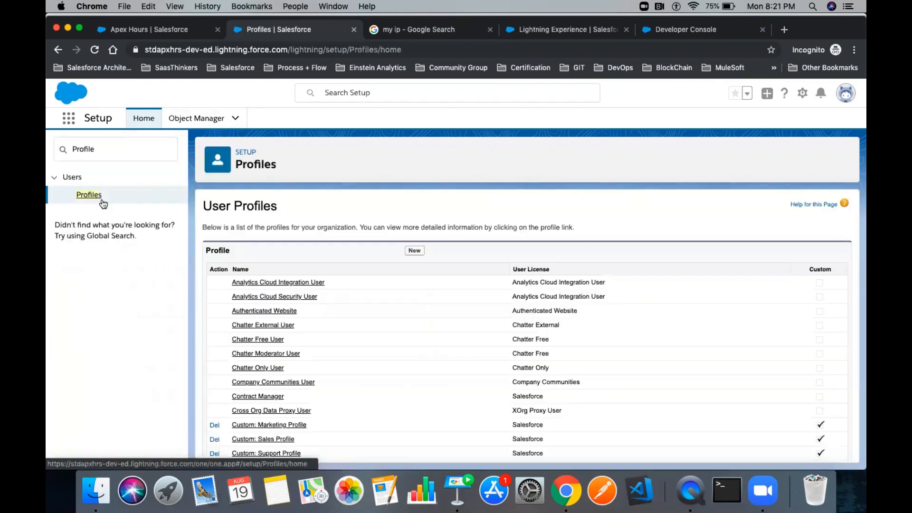
scroll(428, 274, "down", 5)
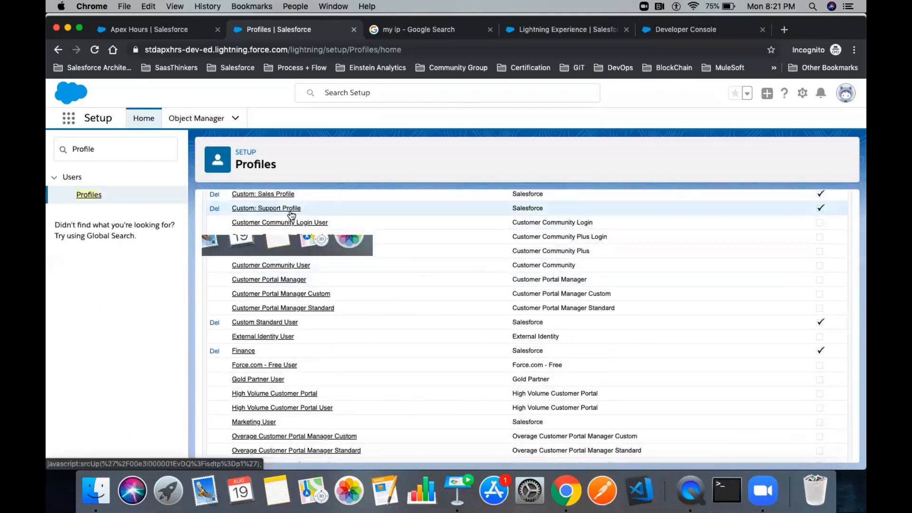
left_click_drag(303, 208, 222, 214)
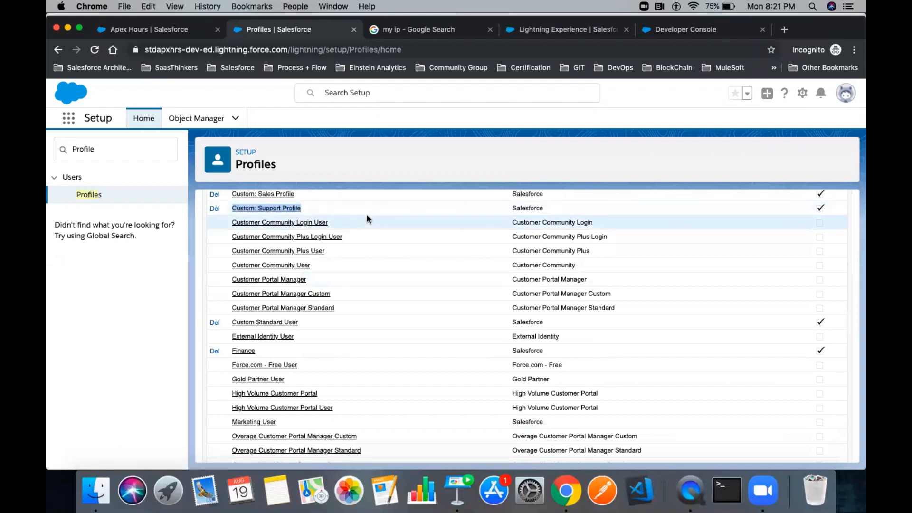
left_click(279, 209)
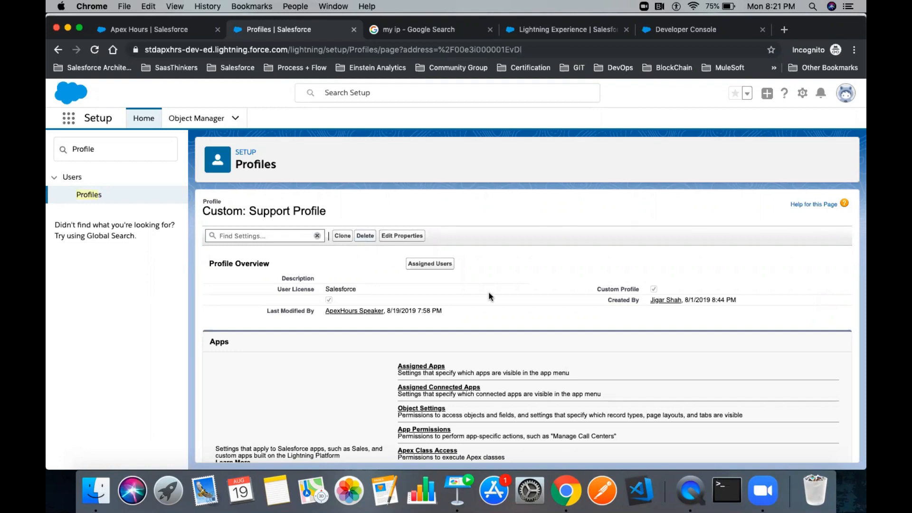
- Go to the Support Profile's Login IP Ranges section
scroll(490, 296, "down", 3)
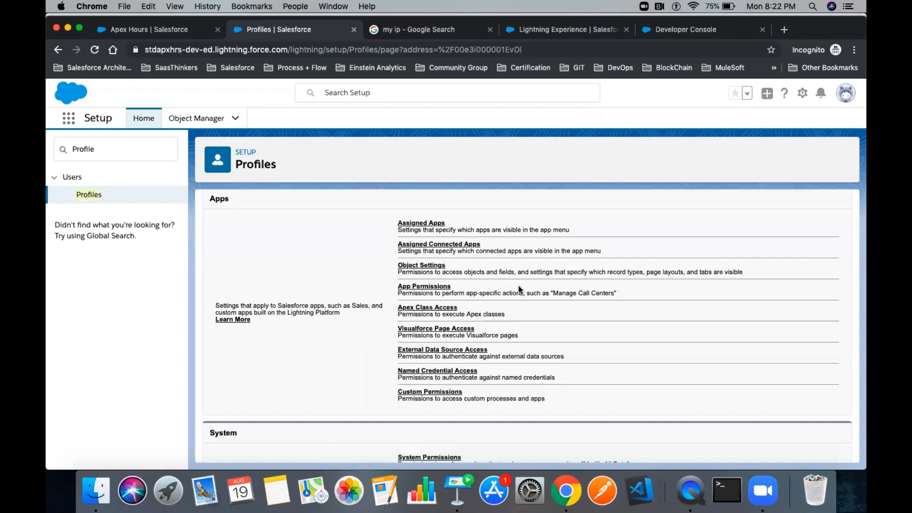
scroll(518, 285, "down", 2)
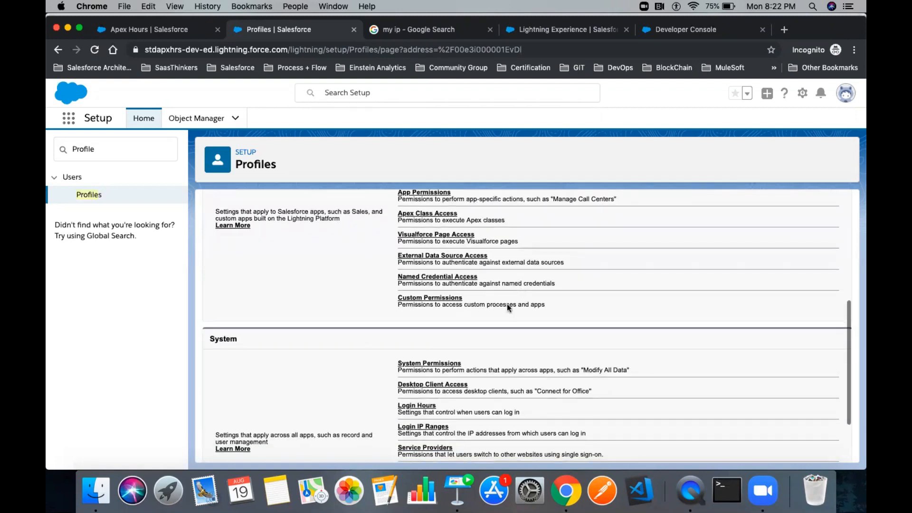
scroll(433, 420, "down", 1)
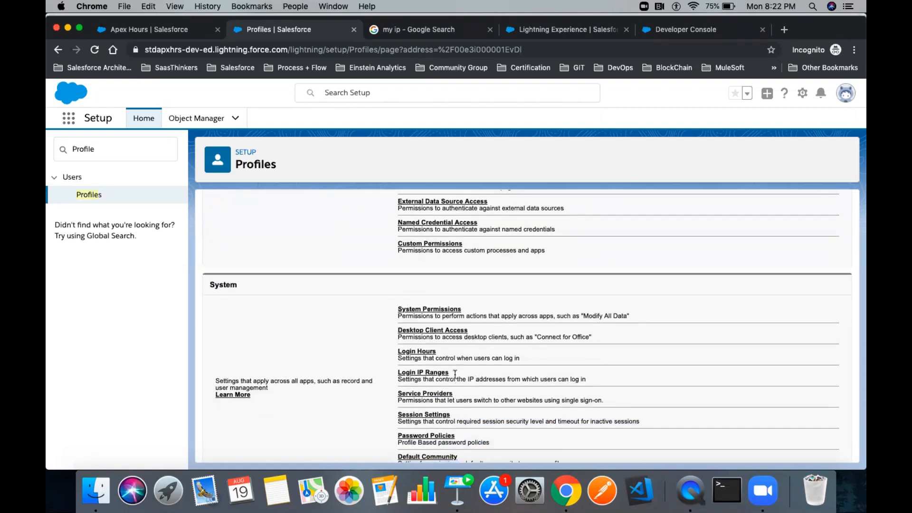
left_click_drag(454, 374, 398, 375)
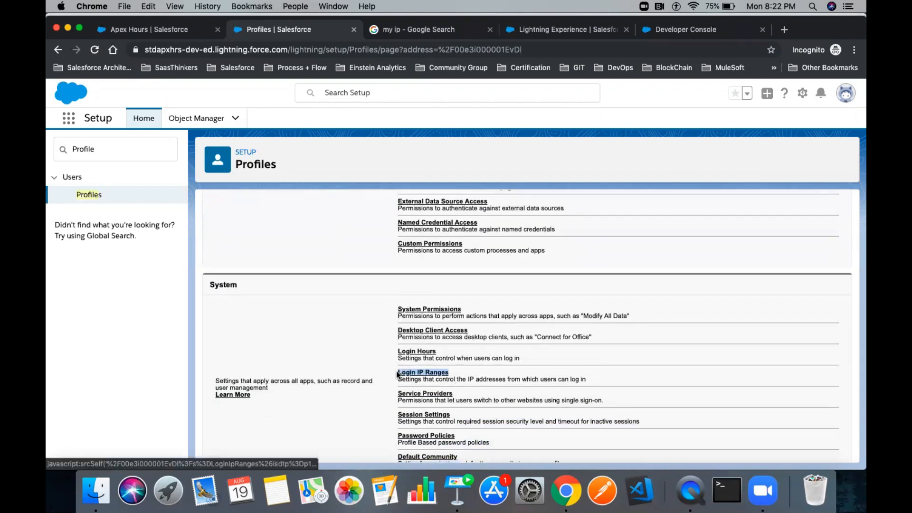
left_click(426, 372)
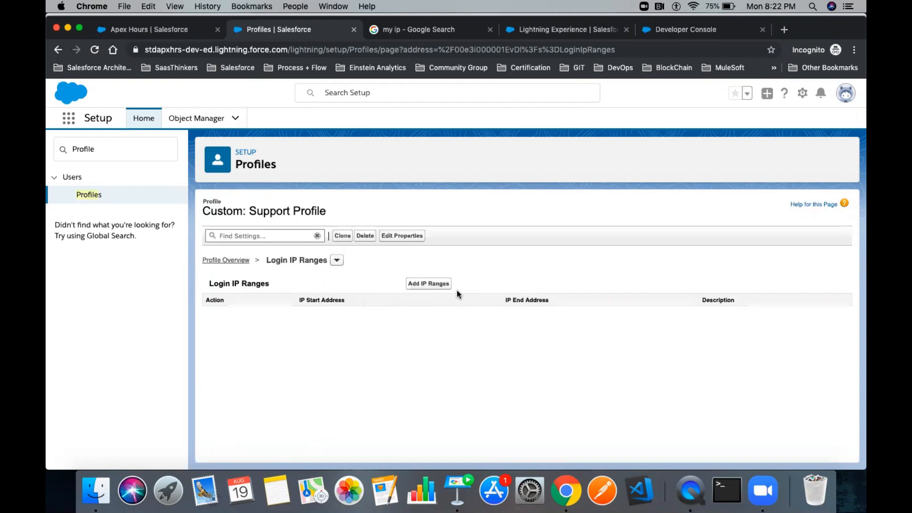
left_click(418, 283)
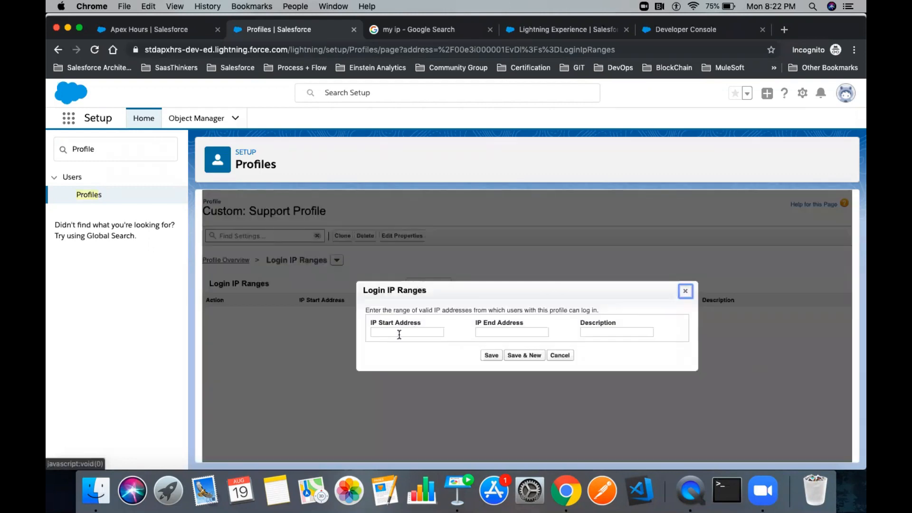
left_click(419, 333)
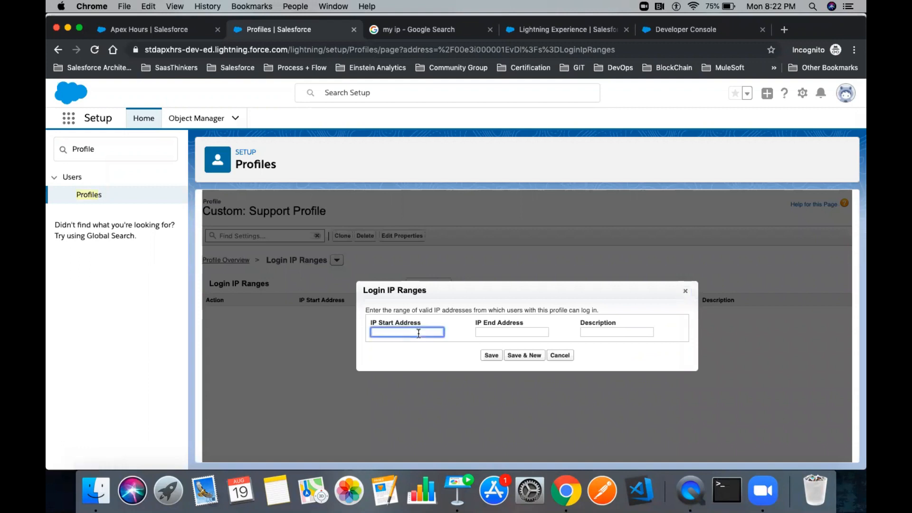
type("0")
key("BackSpace")
key("super+v")
key("Tab")
key("super+v")
key("Tab")
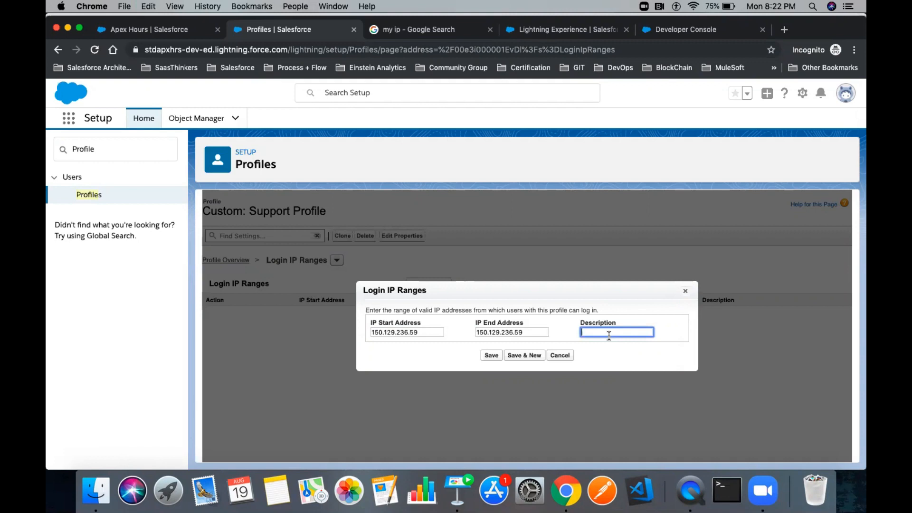
type("Airtel Network")
- Save the Airtel Network login IP range and view the Support Profile's assigned users
left_click(492, 356)
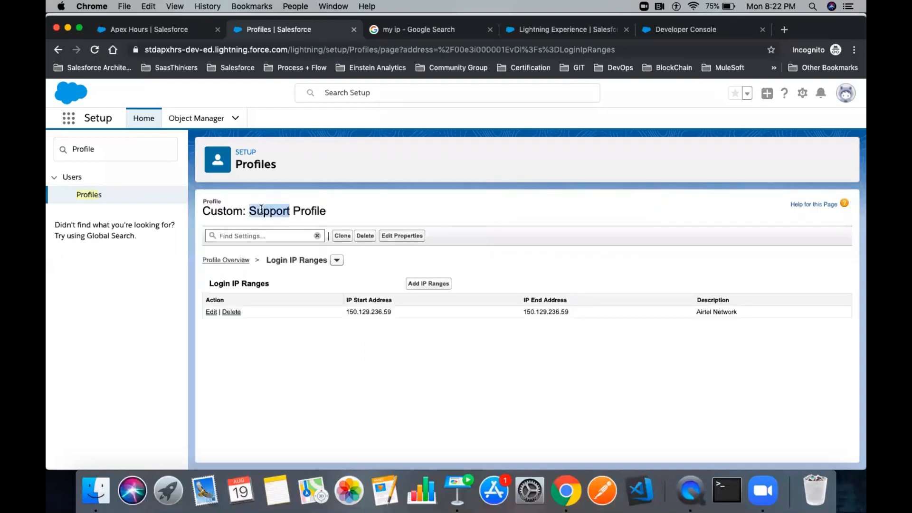
triple_click(261, 210)
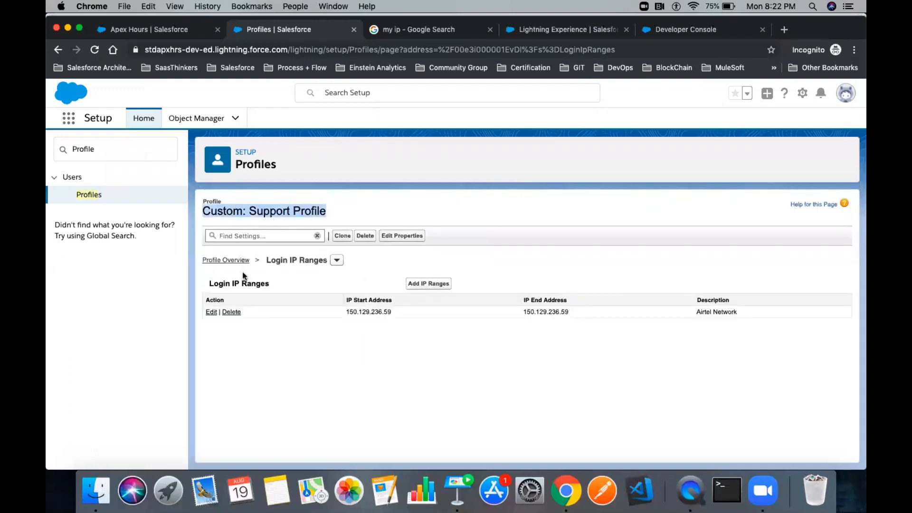
left_click(226, 261)
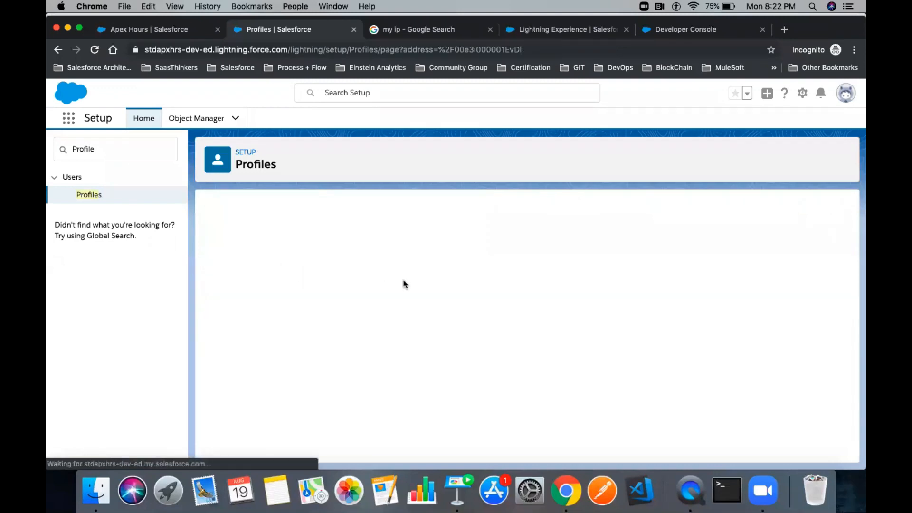
left_click(436, 264)
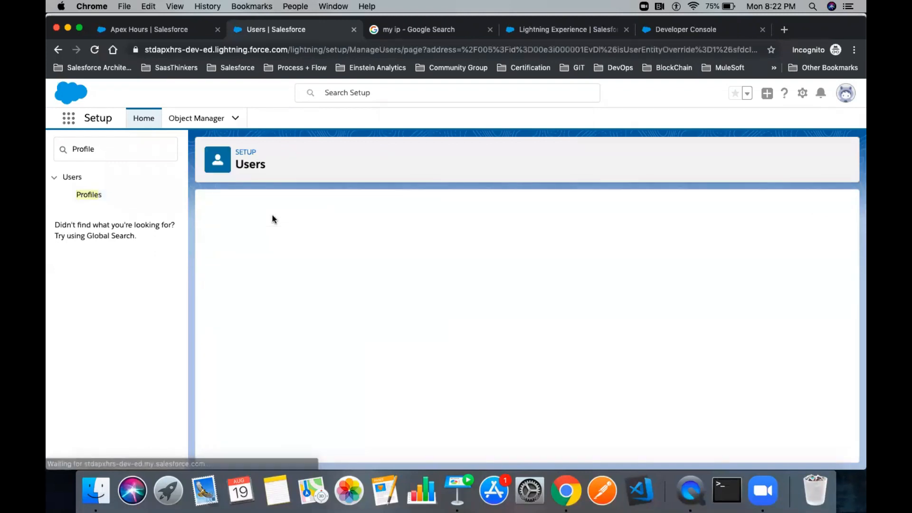
left_click(432, 38)
left_click(219, 201)
double_click(219, 201)
left_click(255, 37)
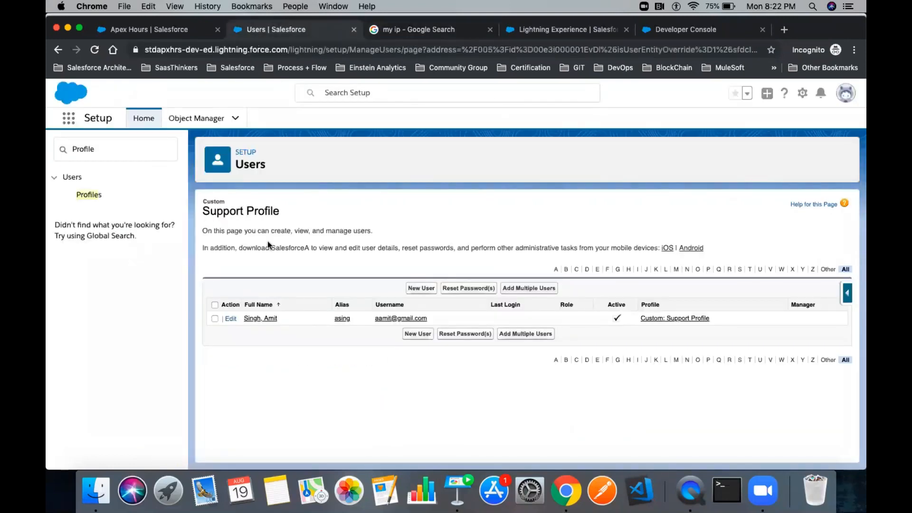
left_click_drag(287, 315, 243, 318)
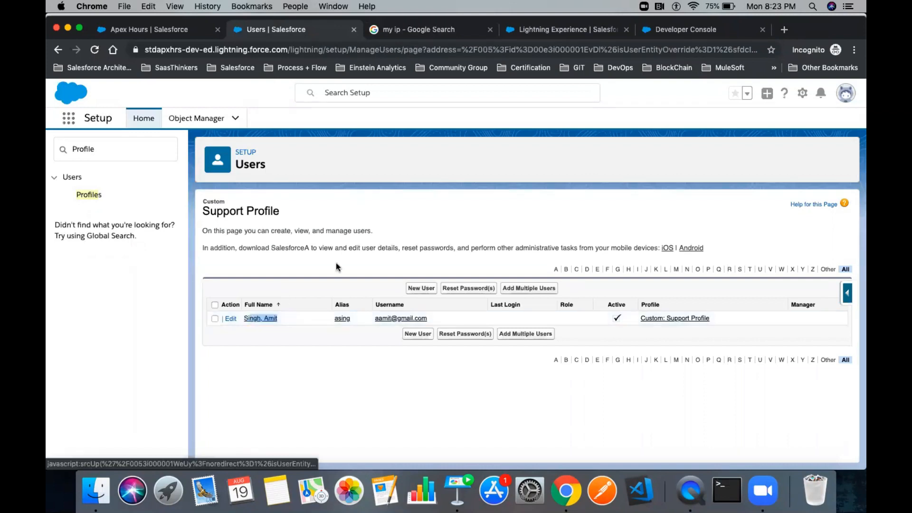
left_click(125, 156)
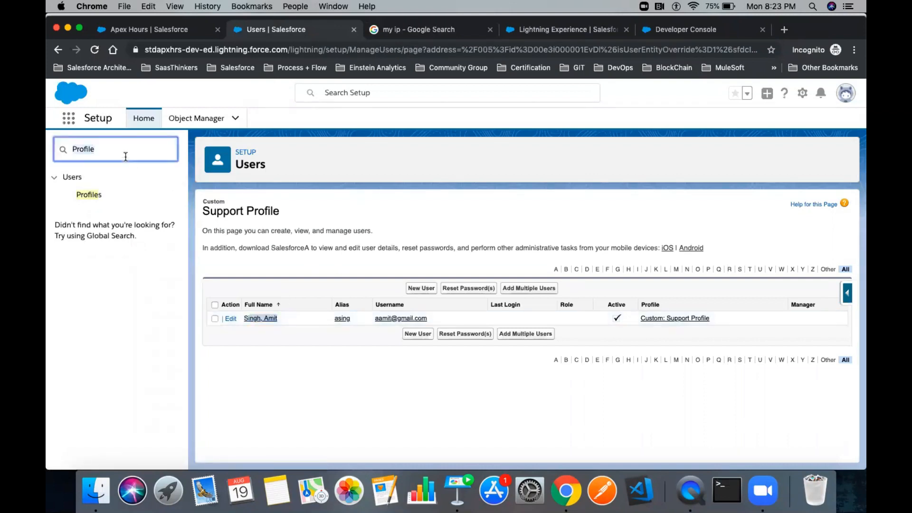
key("super+a")
type("Login Hist")
left_click(104, 196)
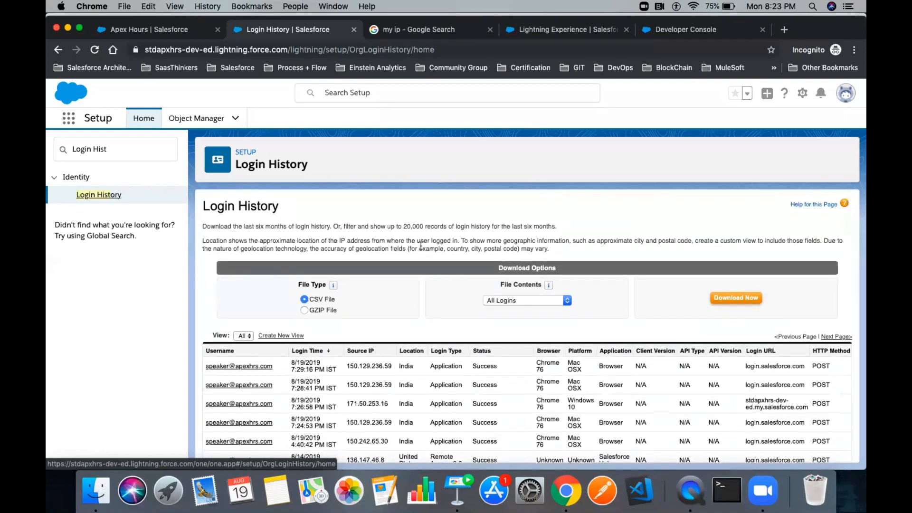
scroll(401, 324, "down", 3)
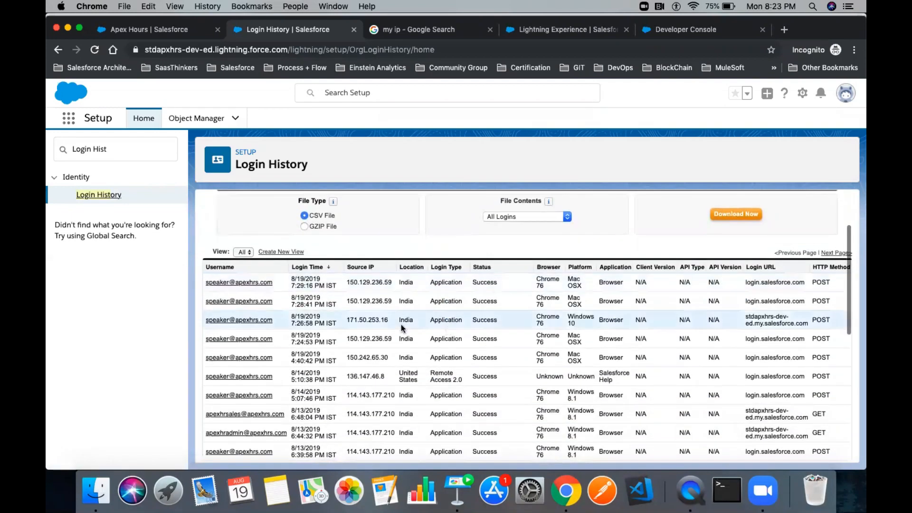
left_click_drag(206, 282, 735, 422)
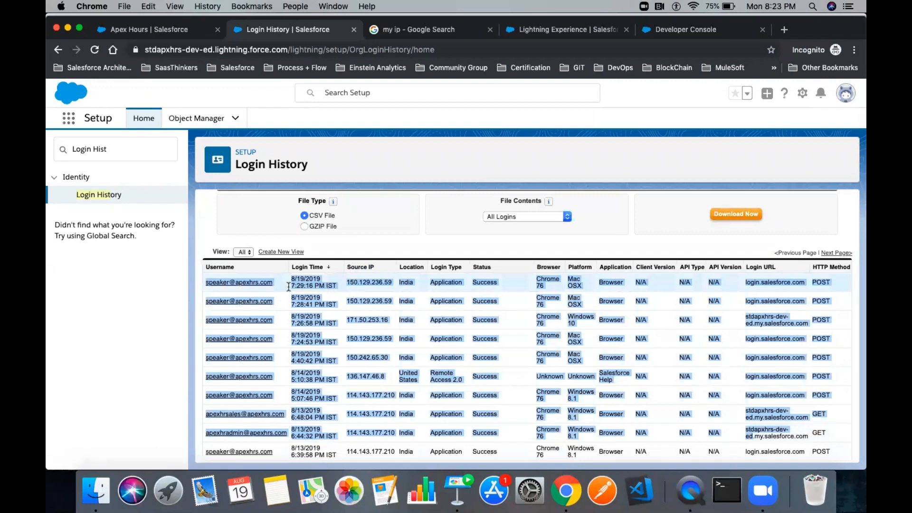
left_click(372, 281)
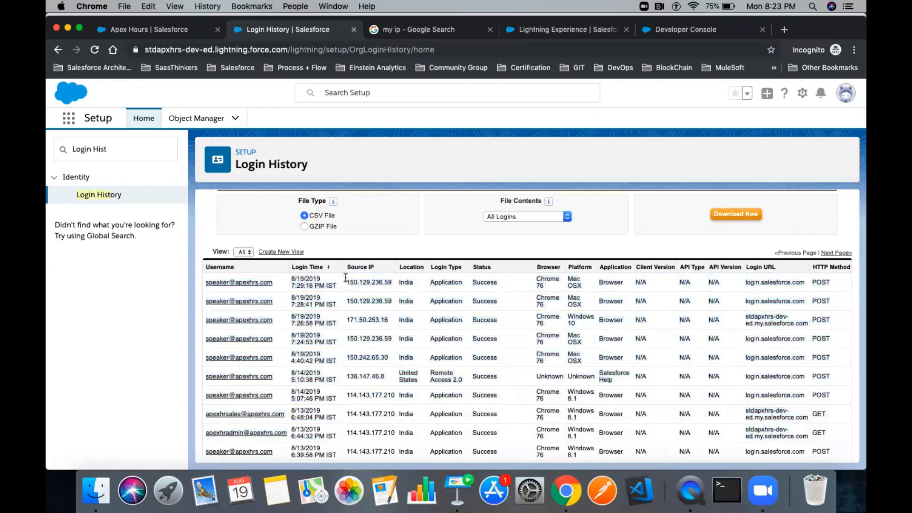
left_click_drag(346, 282, 391, 283)
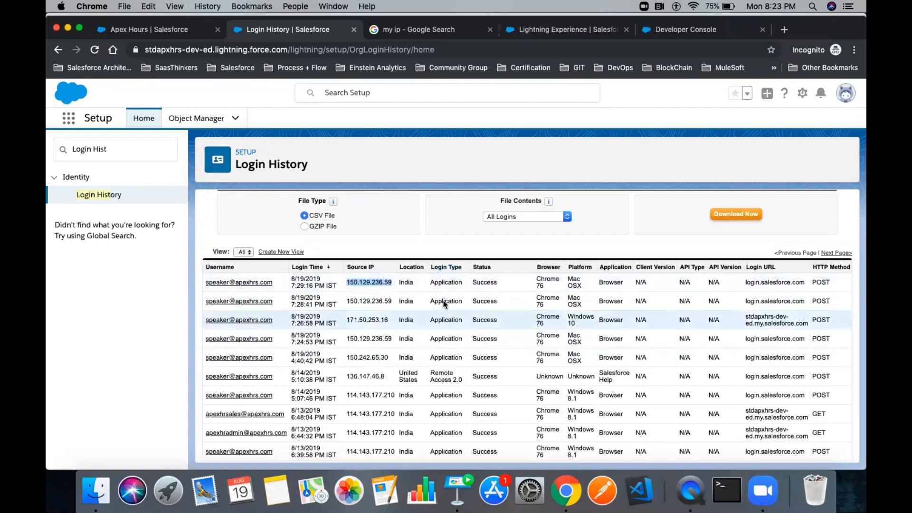
left_click(433, 282)
left_click_drag(434, 281, 456, 282)
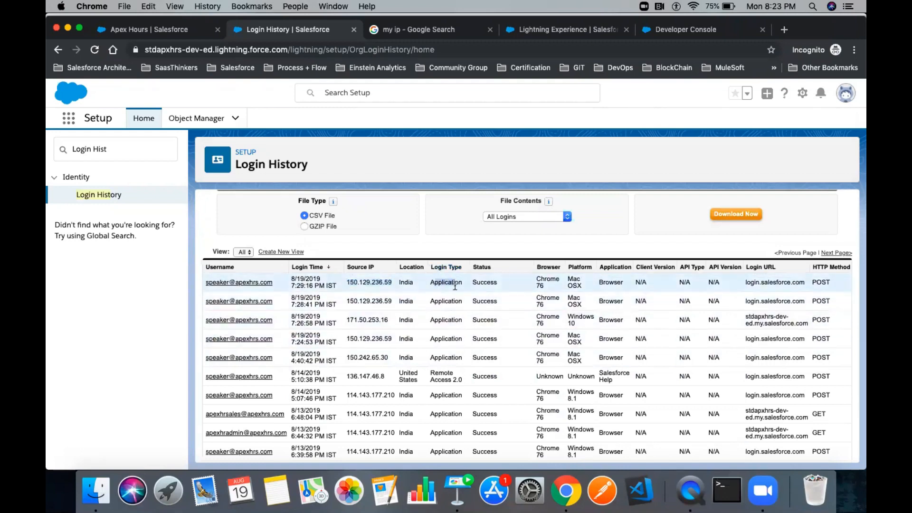
left_click_drag(464, 383, 430, 375)
scroll(429, 375, "down", 5)
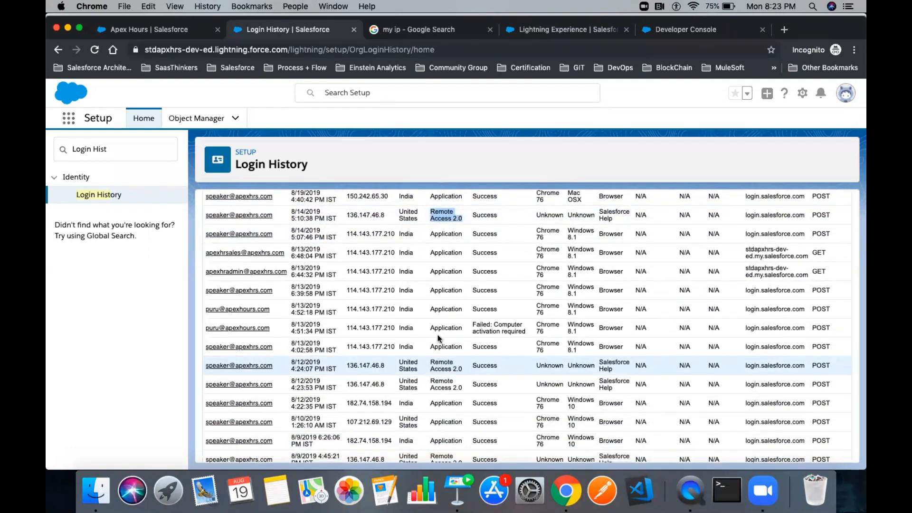
scroll(443, 351, "down", 3)
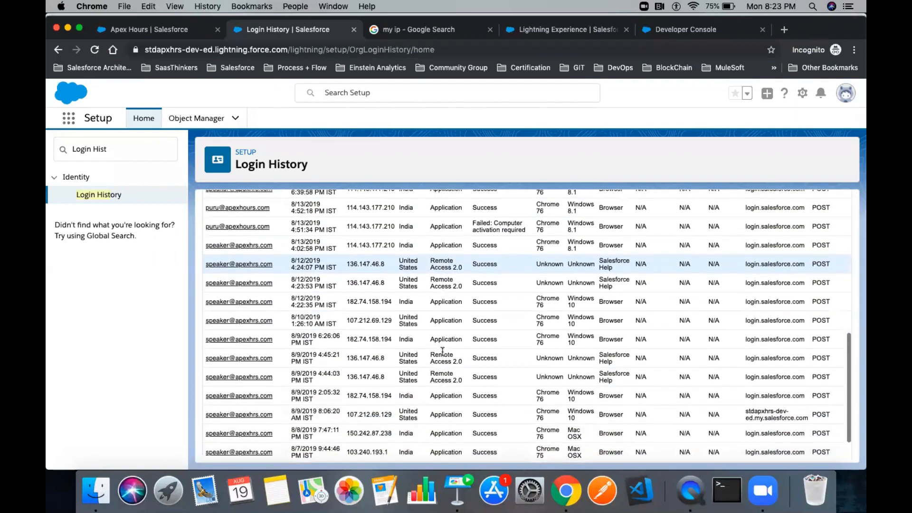
scroll(466, 320, "up", 8)
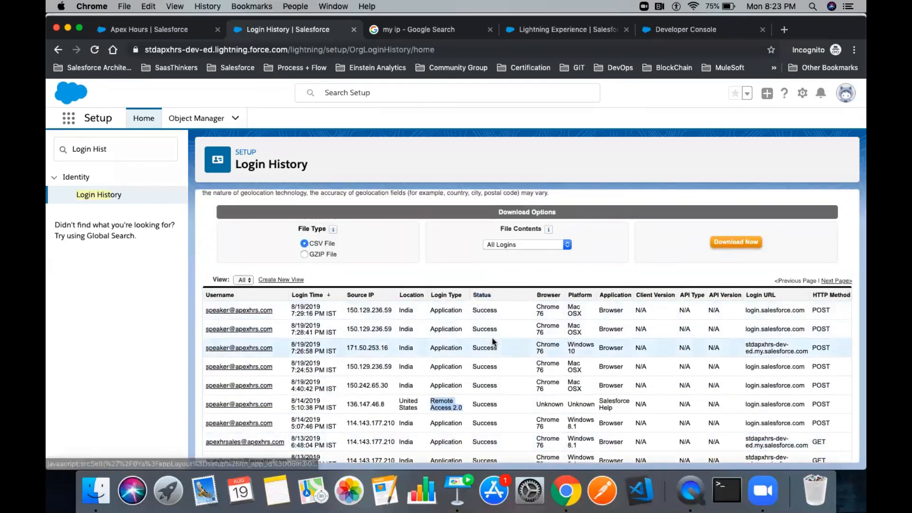
scroll(503, 351, "down", 3)
scroll(505, 354, "down", 1)
left_click_drag(526, 376, 471, 370)
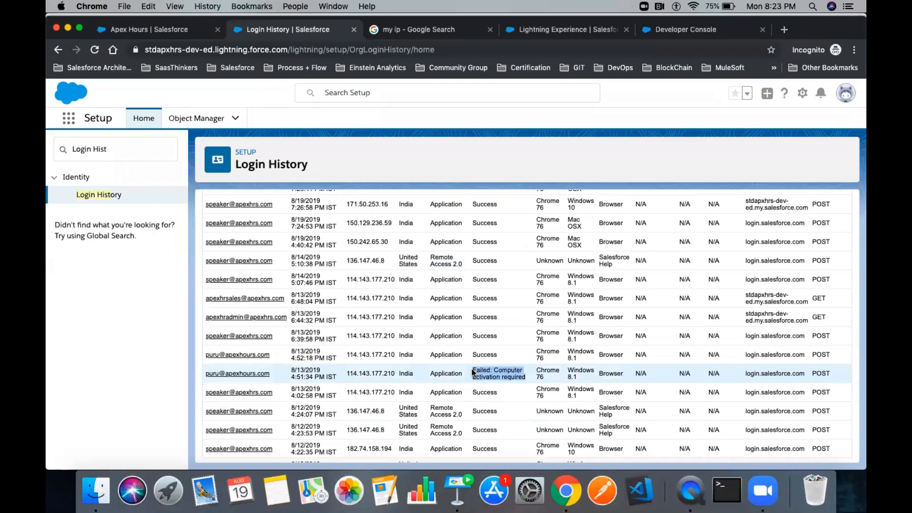
scroll(471, 370, "down", 5)
scroll(475, 391, "up", 8)
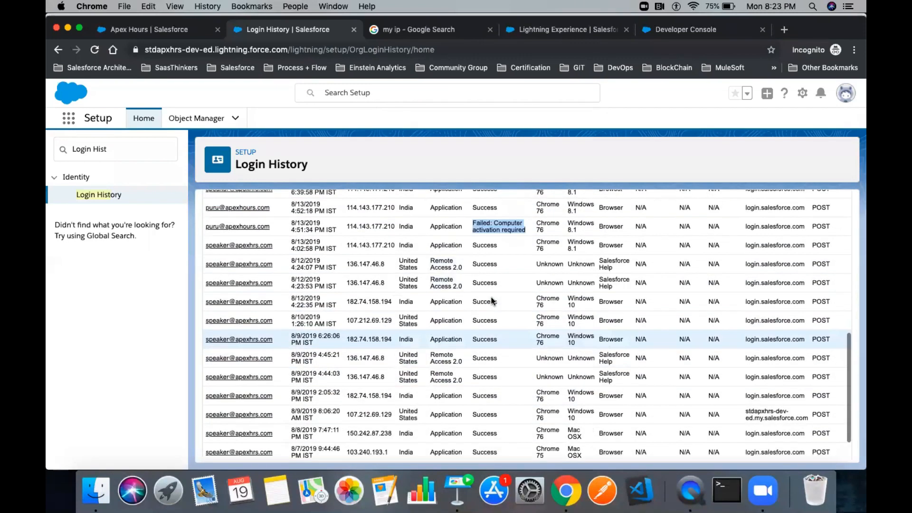
scroll(495, 383, "down", 3)
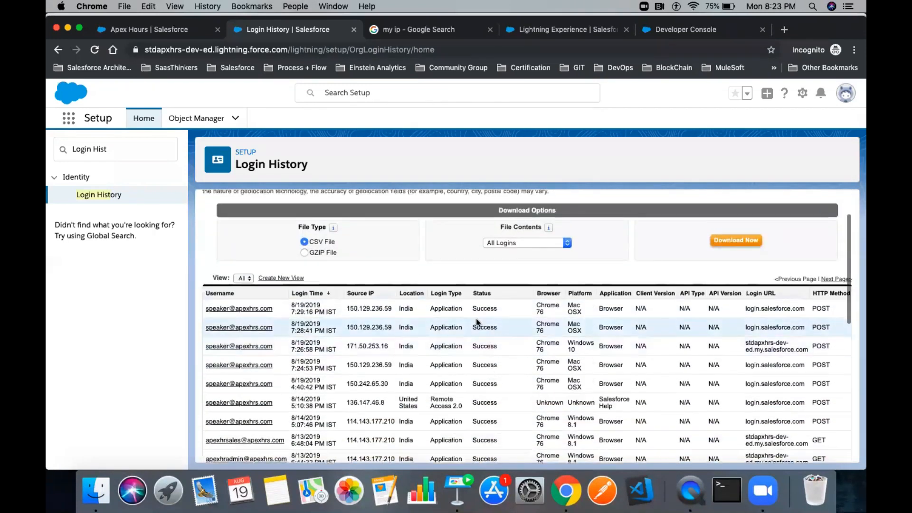
double_click(494, 309)
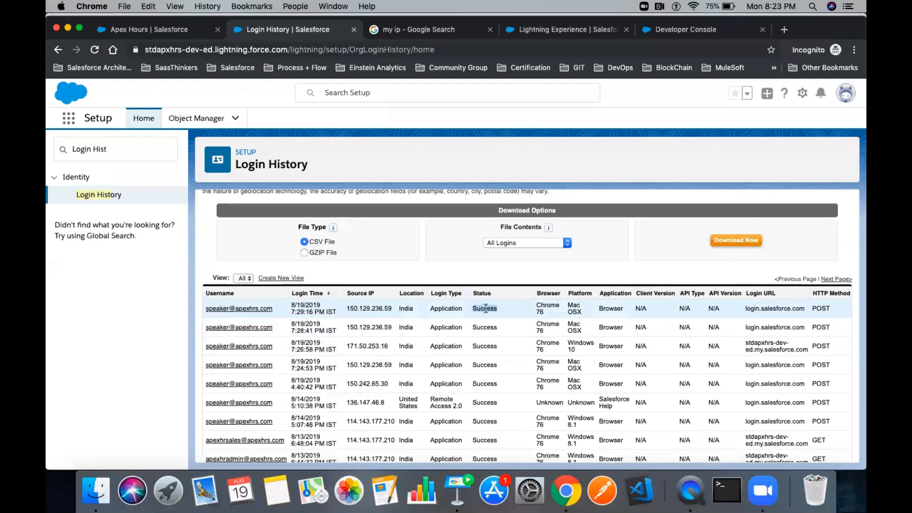
left_click(499, 310)
left_click_drag(501, 310, 472, 311)
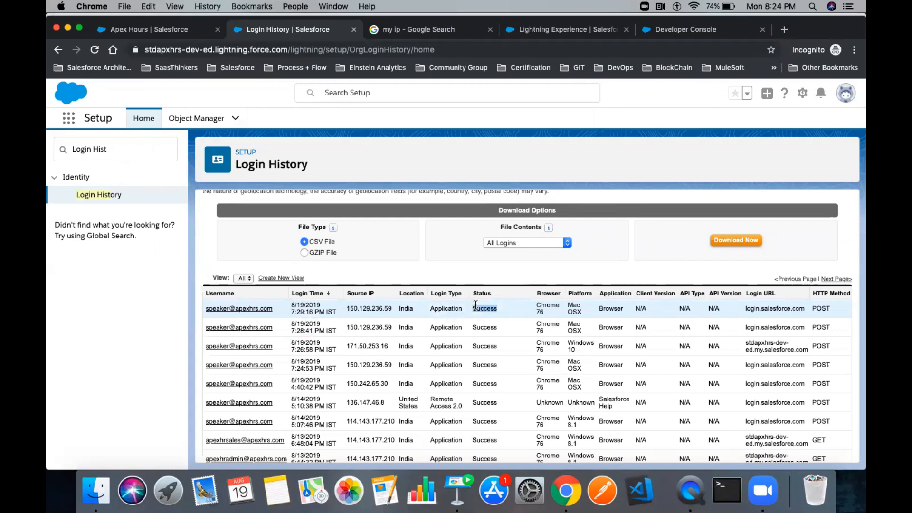
left_click(501, 307)
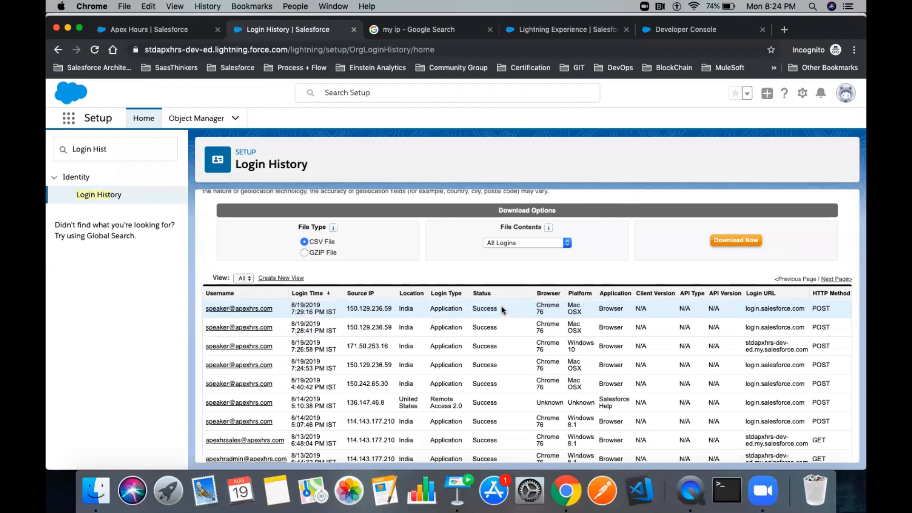
left_click_drag(499, 306, 189, 313)
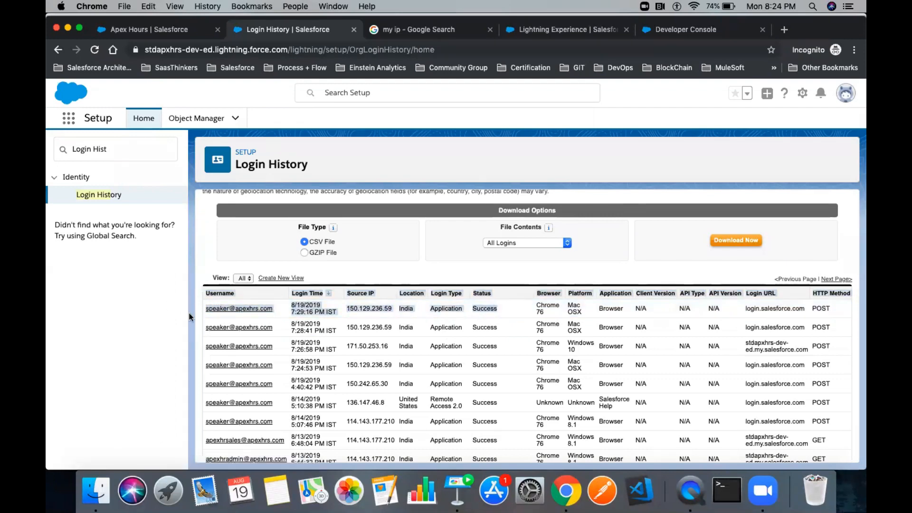
left_click(373, 313)
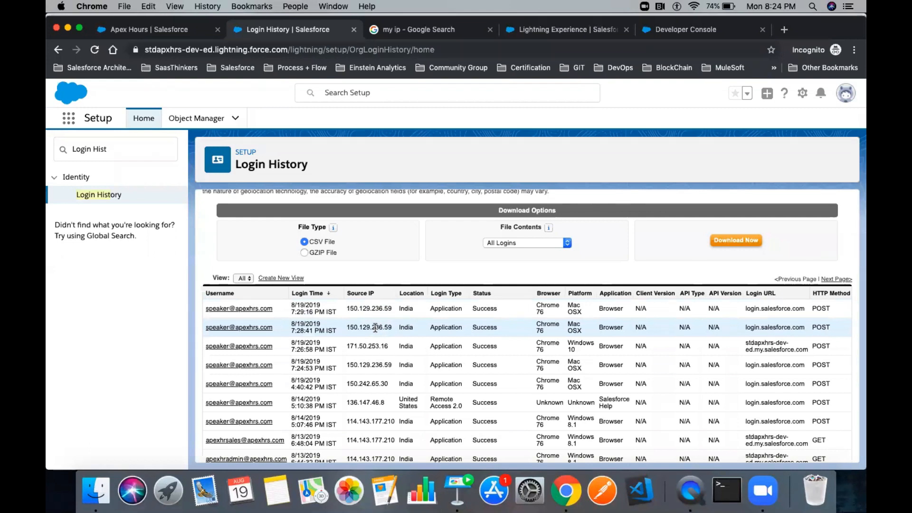
left_click_drag(745, 309, 805, 309)
scroll(772, 285, "down", 2)
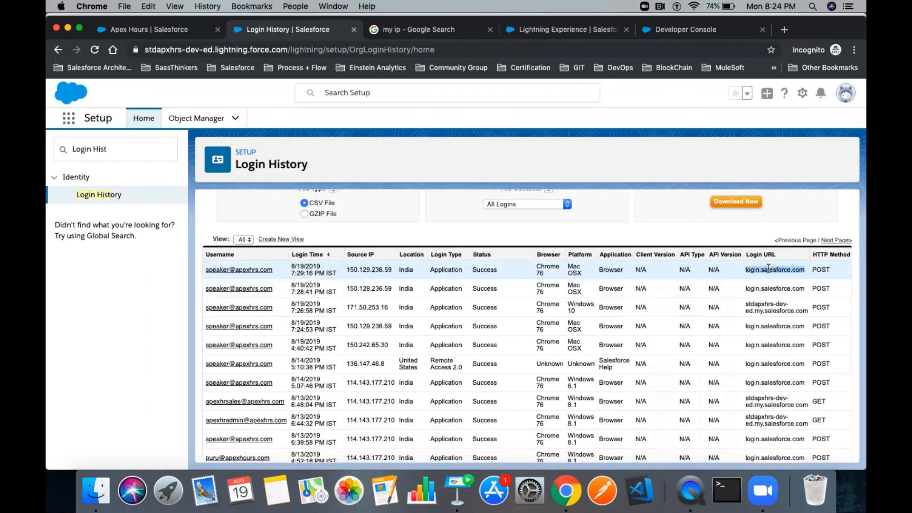
double_click(759, 306)
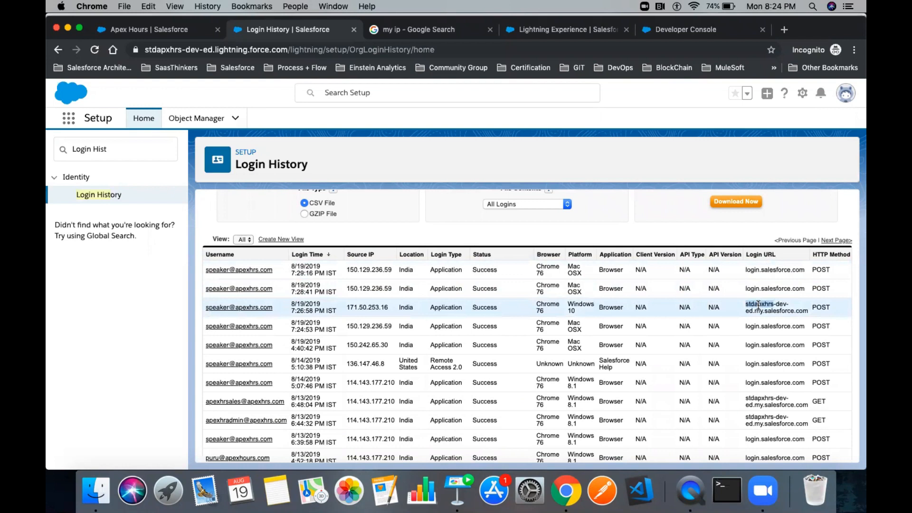
scroll(762, 337, "down", 5)
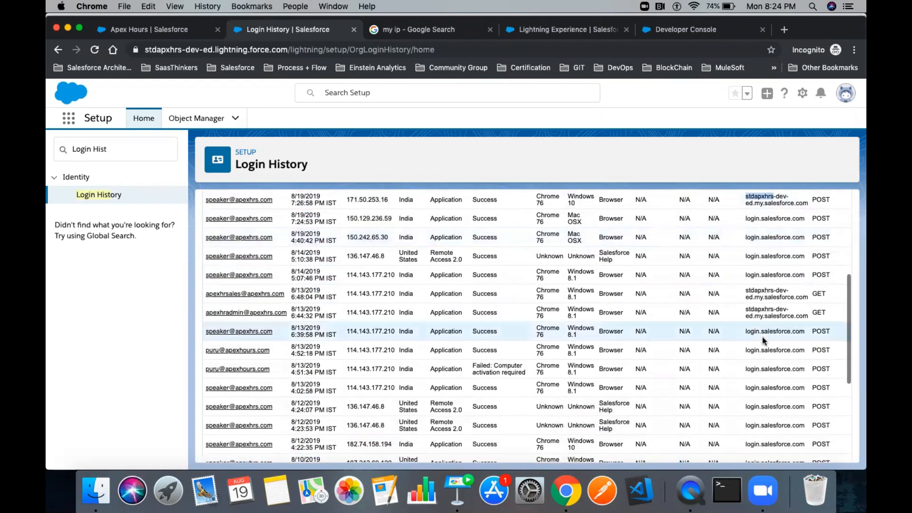
scroll(762, 337, "up", 3)
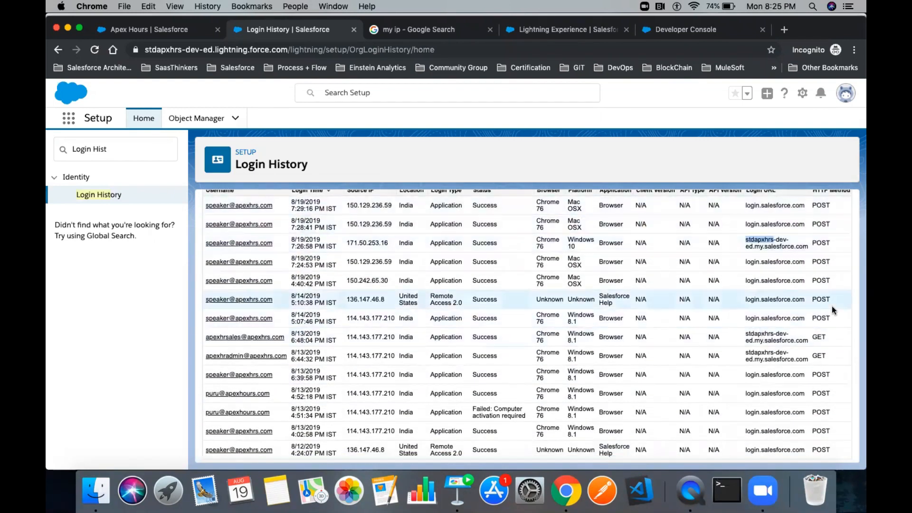
scroll(832, 308, "up", 2)
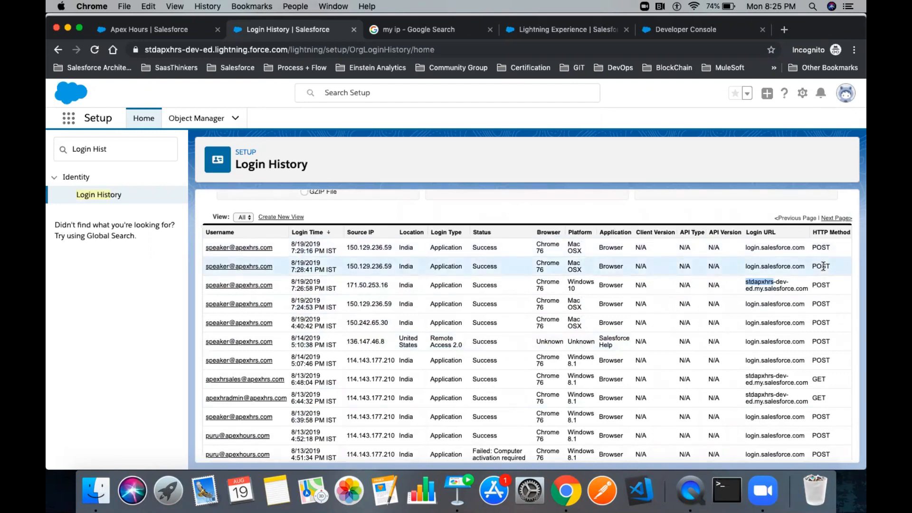
scroll(823, 266, "down", 3)
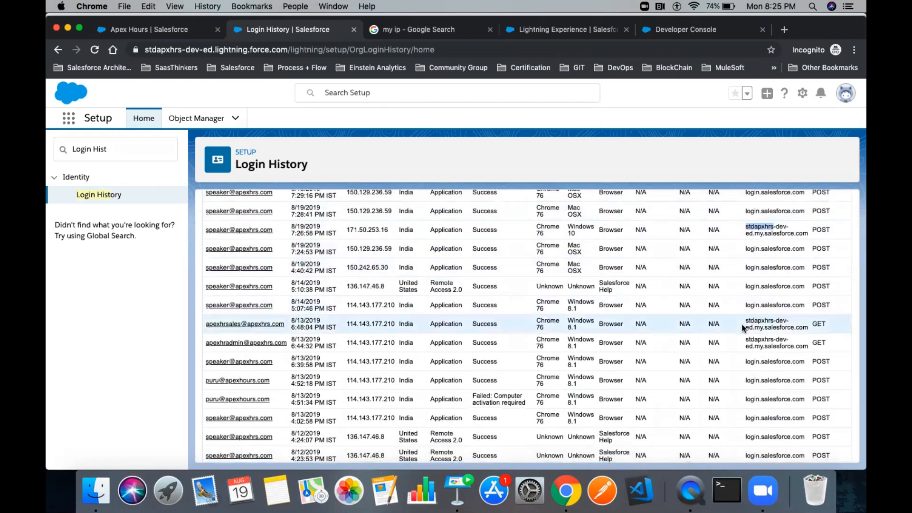
left_click_drag(745, 322, 816, 333)
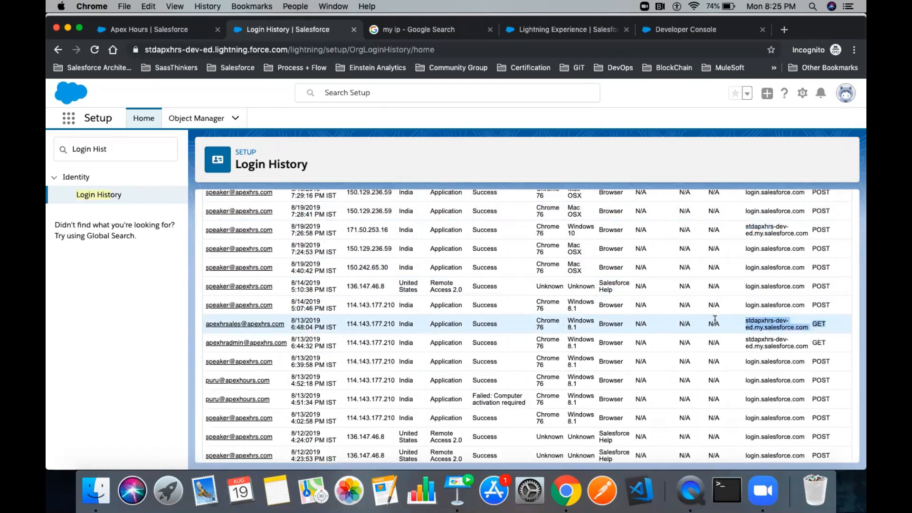
scroll(714, 320, "down", 6)
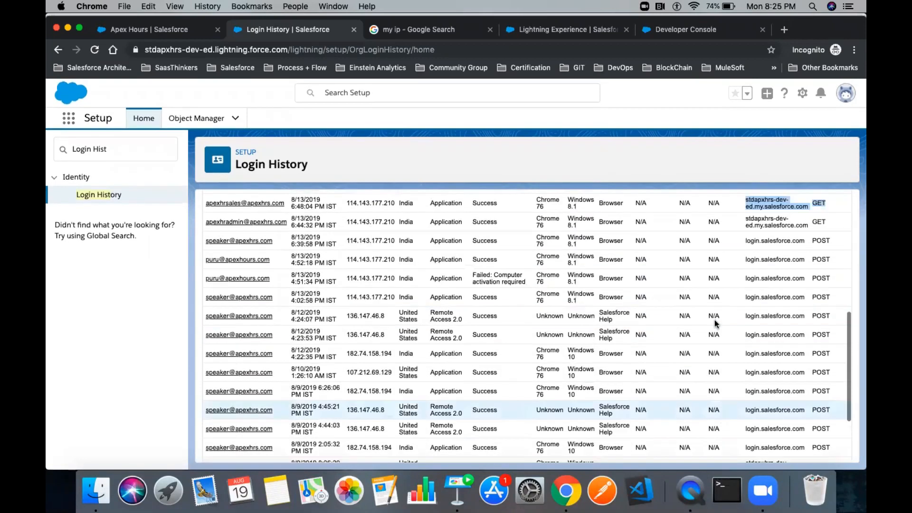
scroll(715, 323, "up", 10)
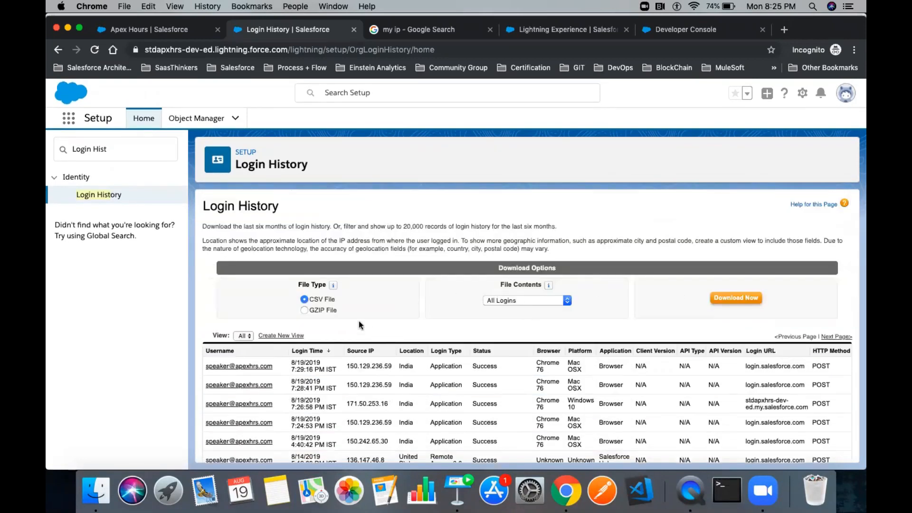
left_click(322, 312)
scroll(479, 307, "down", 1)
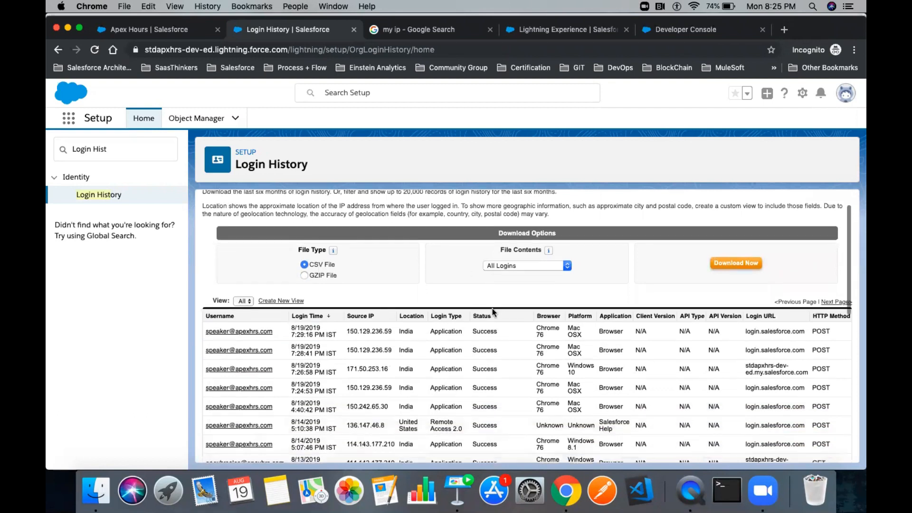
left_click(538, 265)
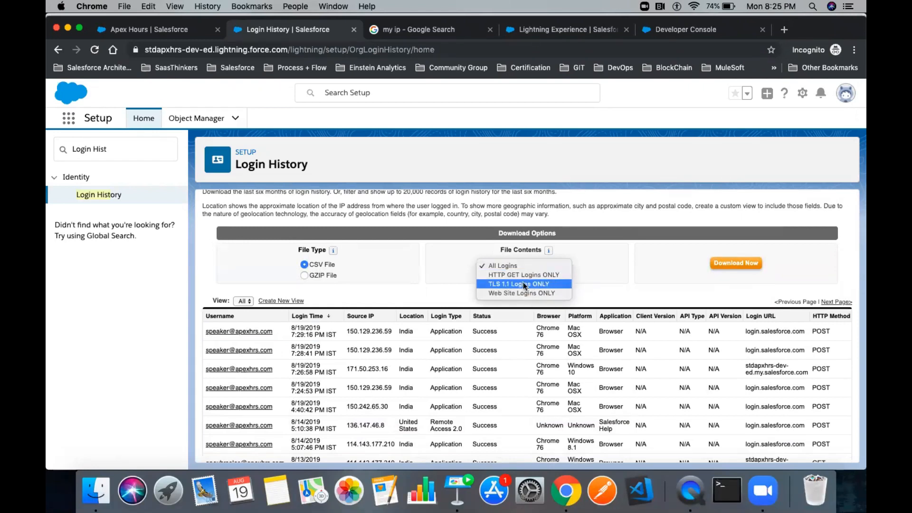
left_click(546, 294)
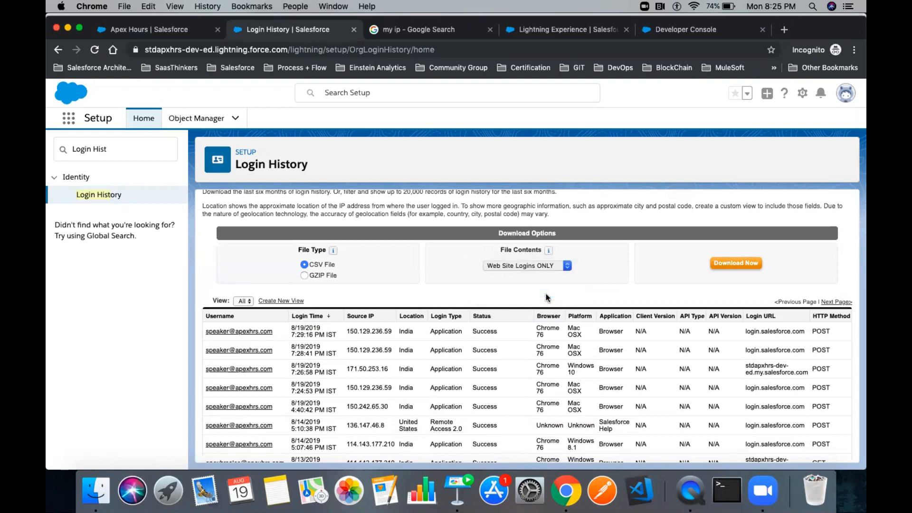
left_click(531, 267)
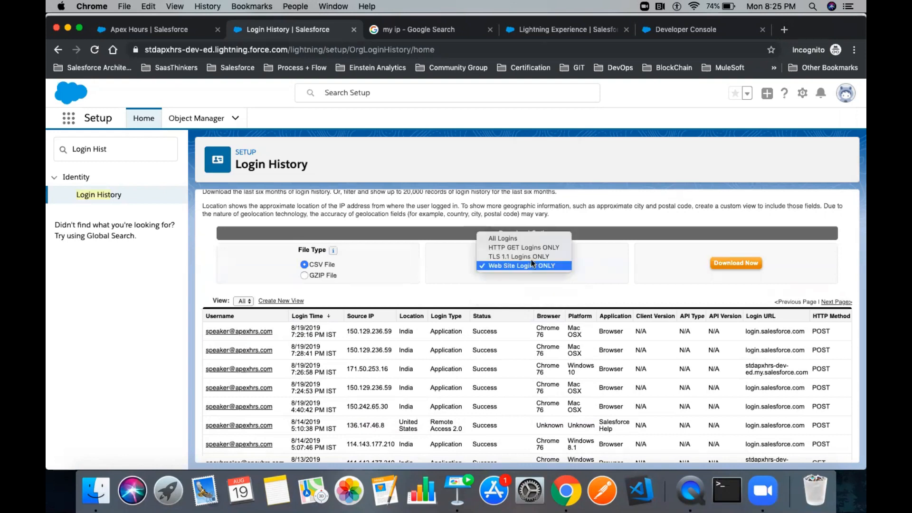
left_click(512, 241)
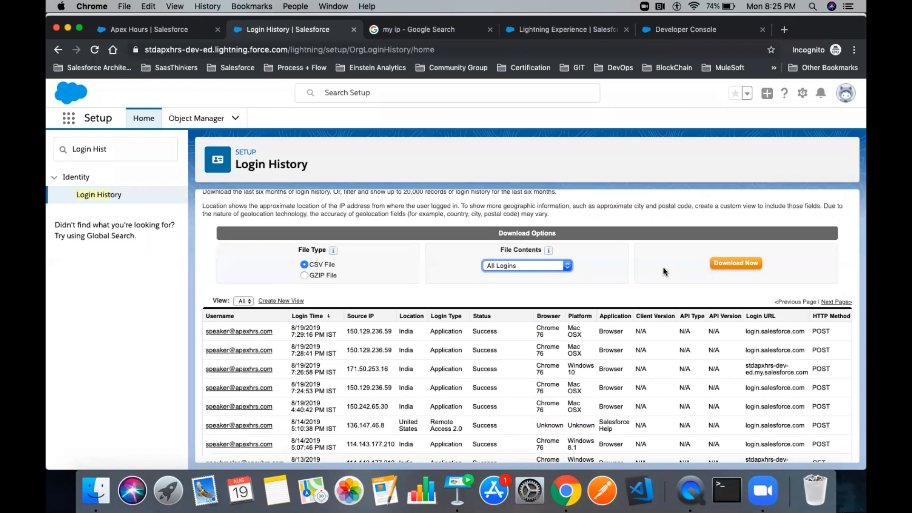
left_click(597, 253)
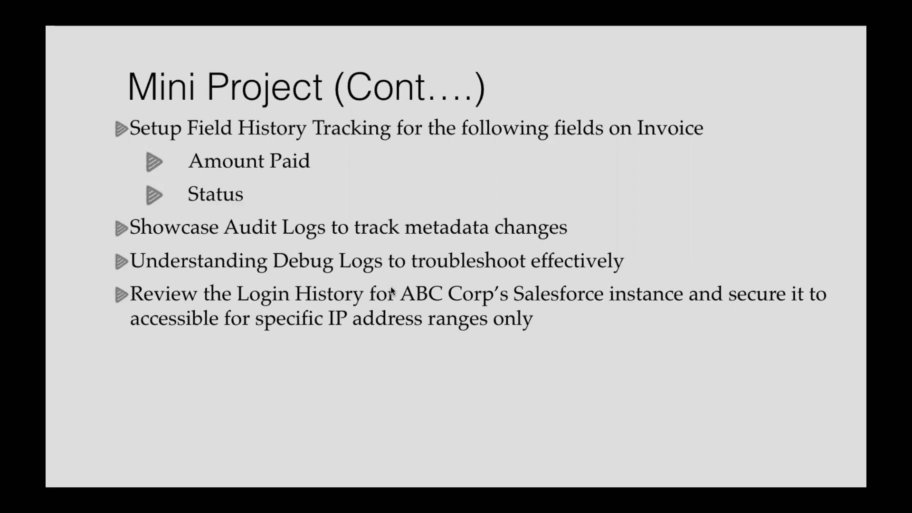
- Switch from Keynote back to Google Chrome
key("super+Tab")
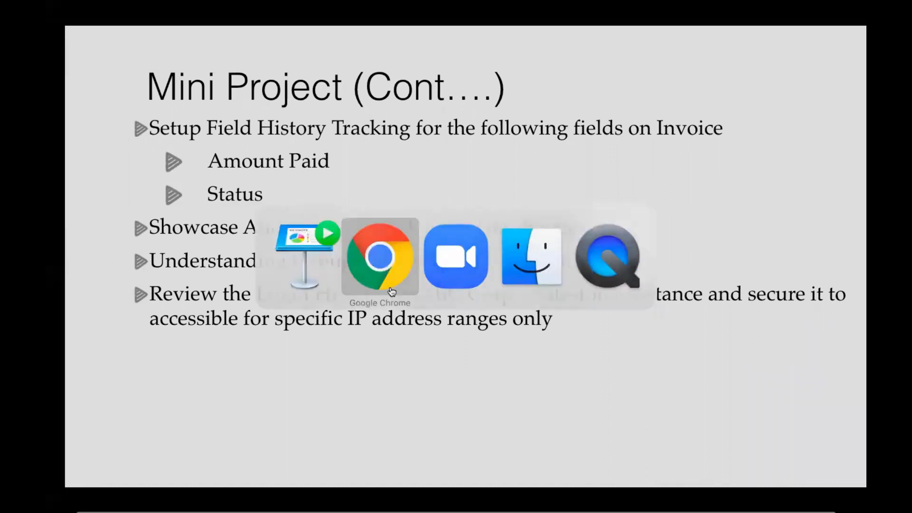
- Find the Invoice object and confirm Track Field History is enabled in its settings
left_click(199, 118)
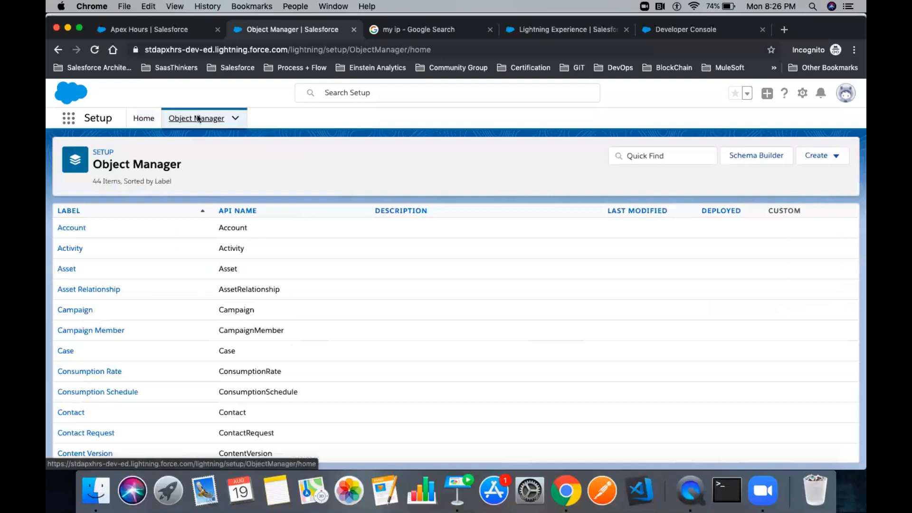
left_click(656, 155)
type("Invoice")
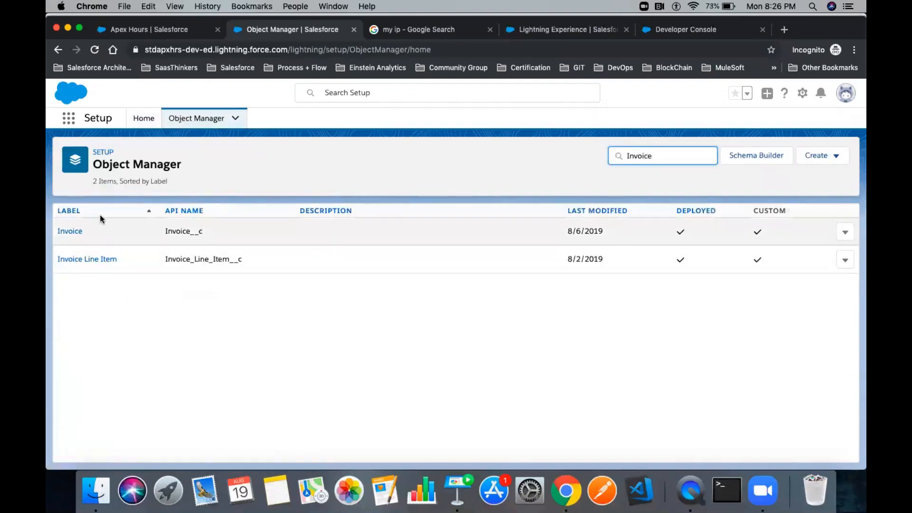
left_click(69, 231)
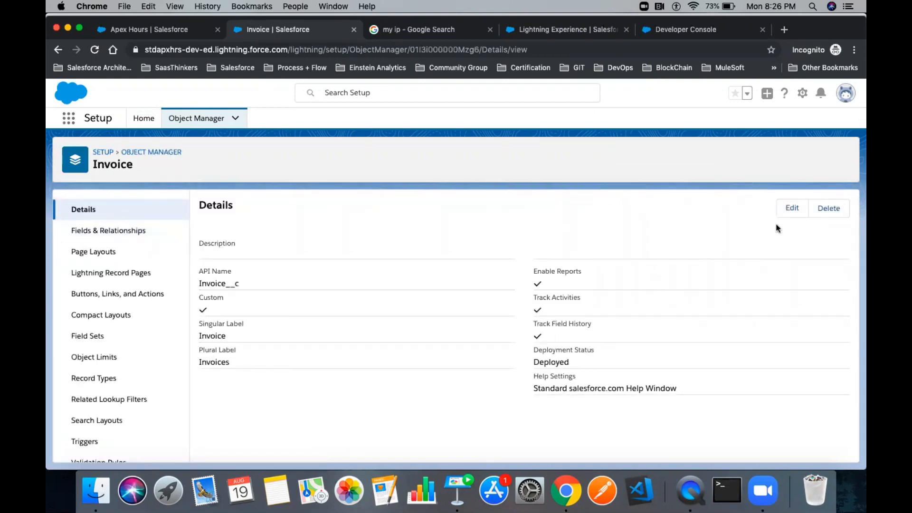
left_click(792, 209)
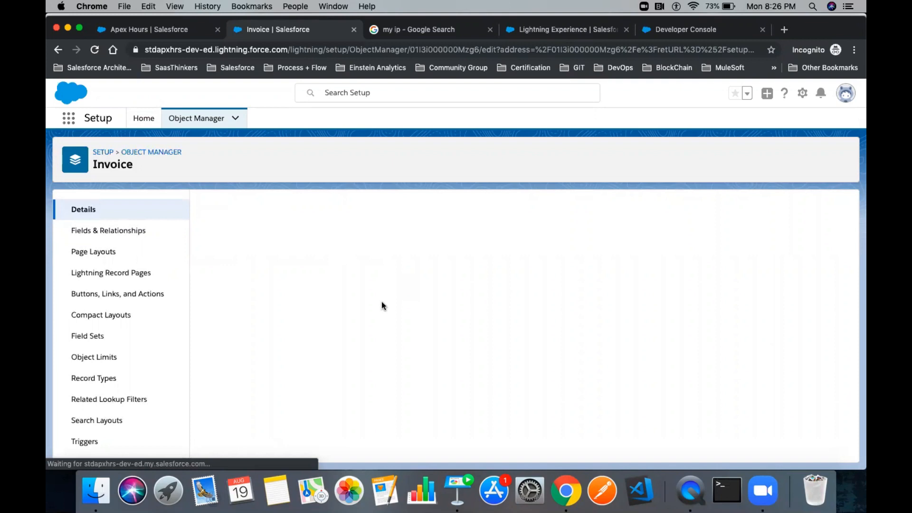
scroll(381, 302, "down", 10)
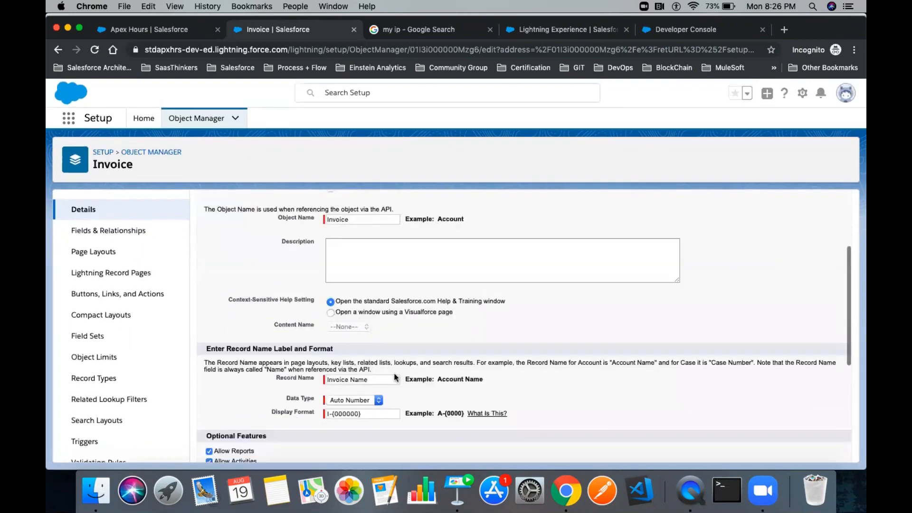
left_click_drag(213, 334, 344, 355)
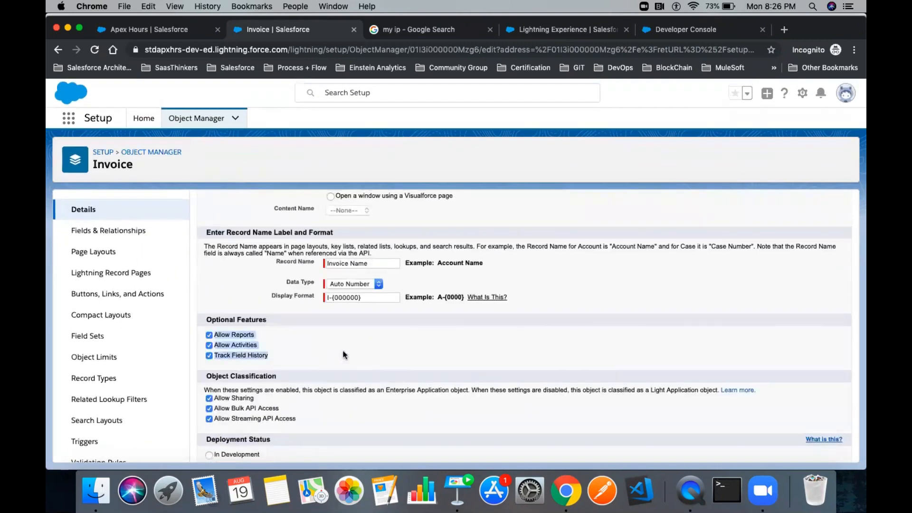
scroll(344, 355, "up", 10)
left_click(473, 238)
- Track field history for Invoice's Amount Paid and Status fields and save
left_click(106, 233)
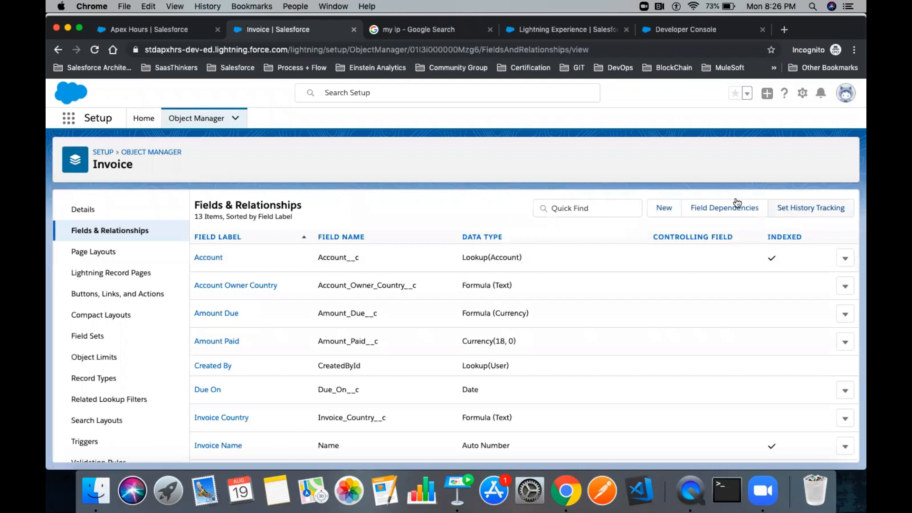
left_click(814, 205)
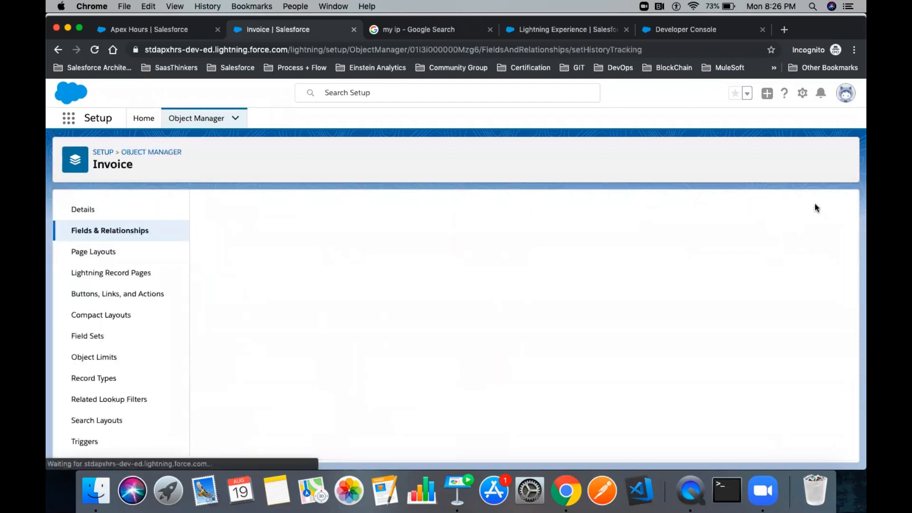
left_click(331, 310)
left_click(331, 310)
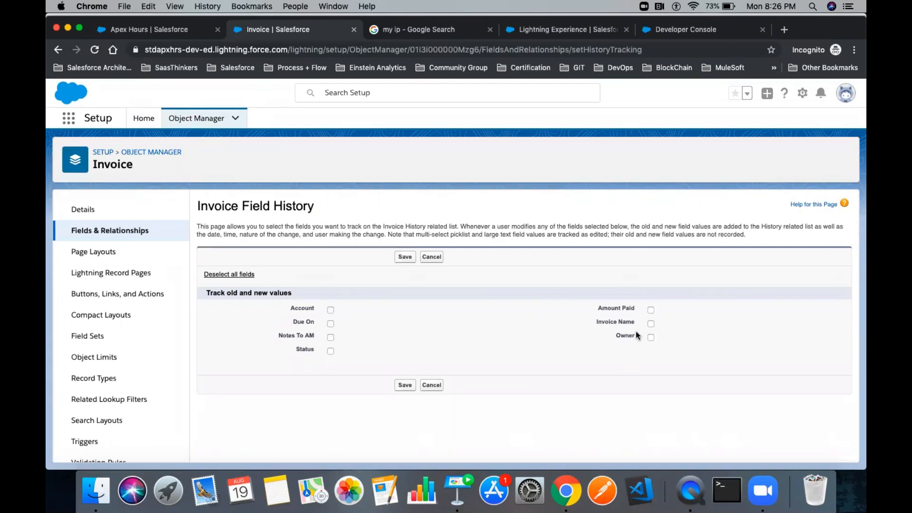
left_click(651, 309)
left_click(330, 352)
left_click(402, 257)
left_click(133, 255)
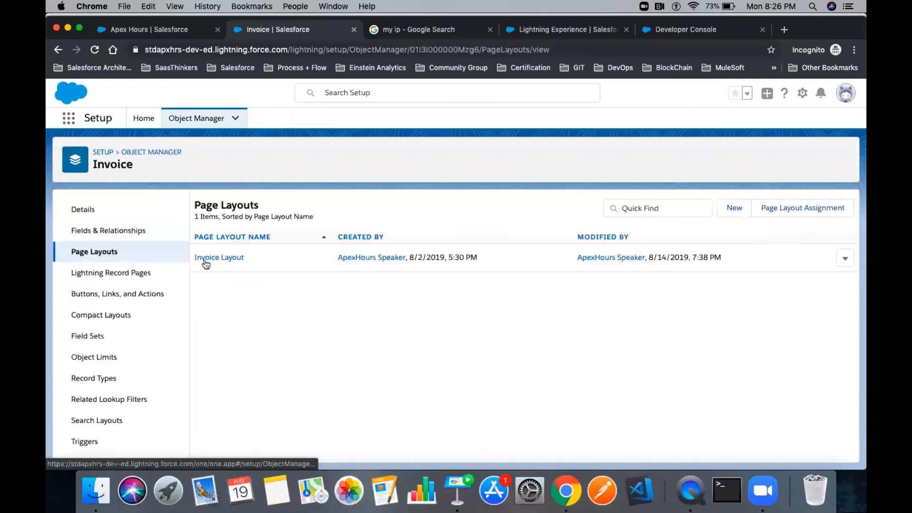
- Place the Invoice History related list above Activity History in Invoice Layout and save
left_click(206, 258)
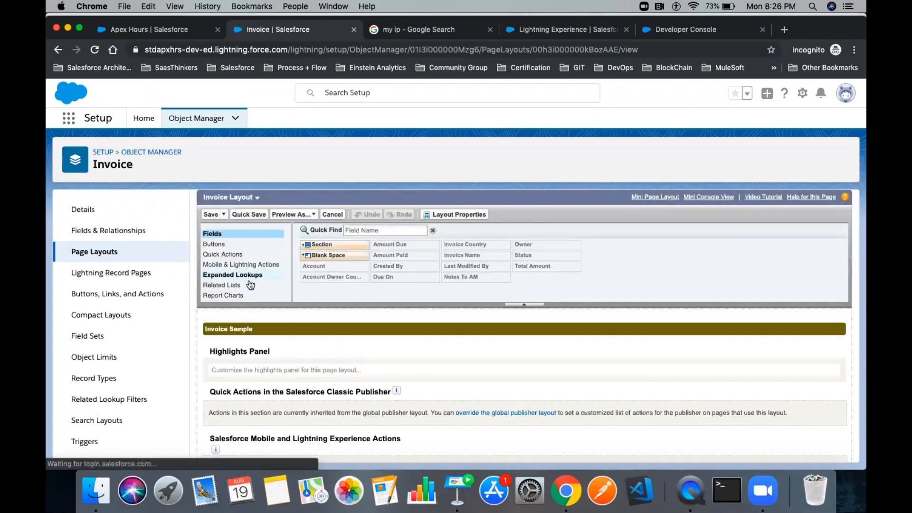
left_click(222, 285)
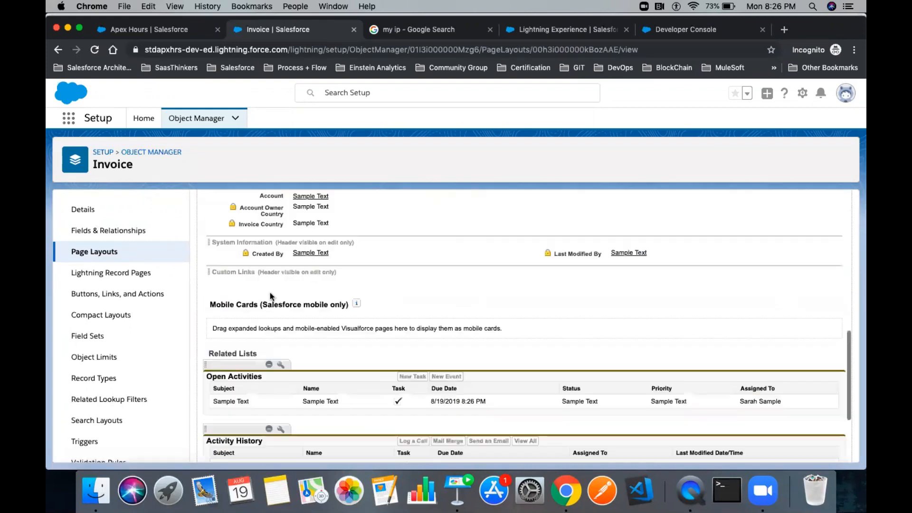
left_click_drag(393, 230, 308, 349)
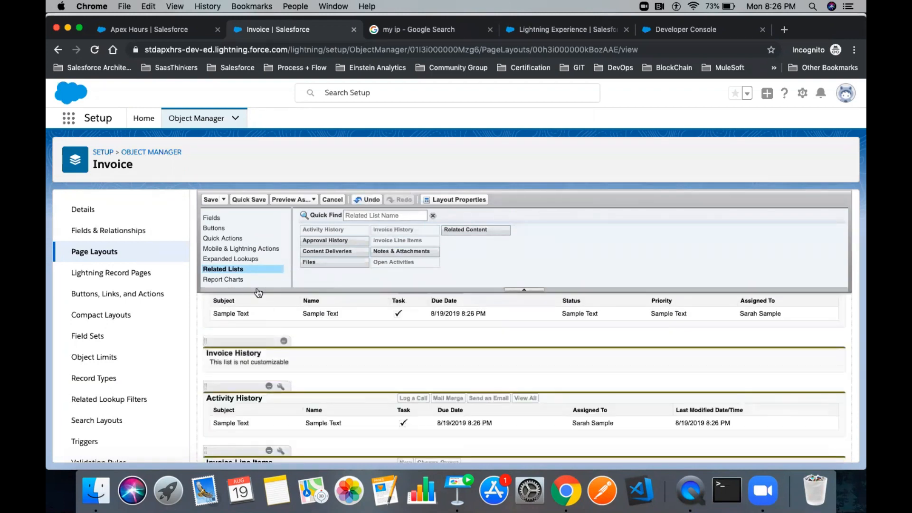
left_click(209, 200)
left_click(472, 367)
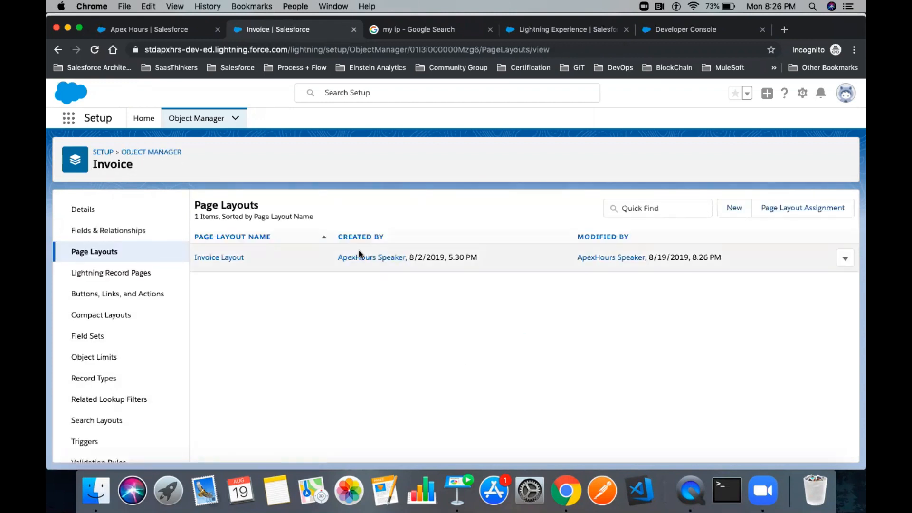
left_click(123, 33)
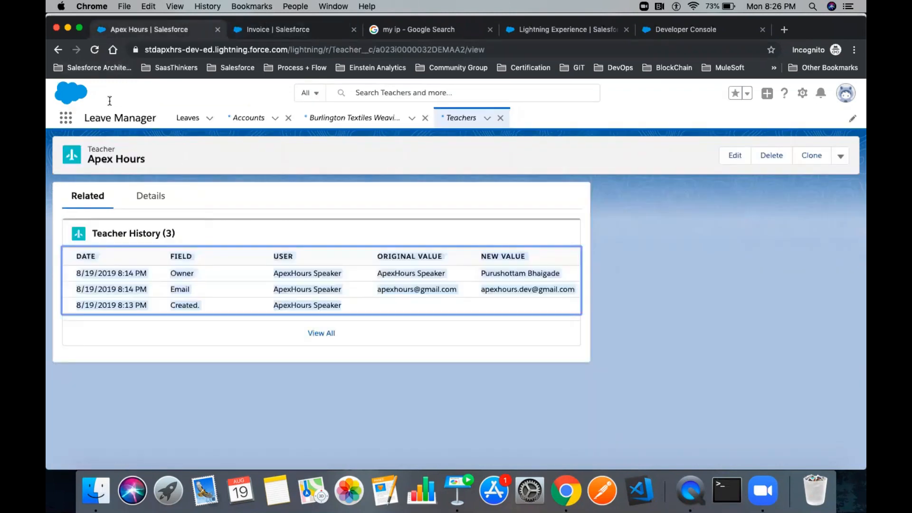
- Switch to the FINtastic app and open invoice I-000005 from the Invoices list
left_click(65, 121)
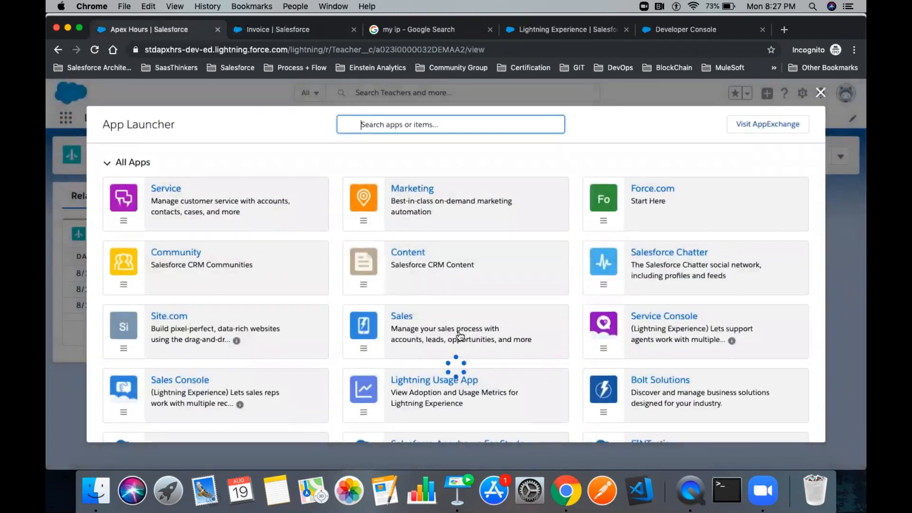
scroll(459, 335, "down", 2)
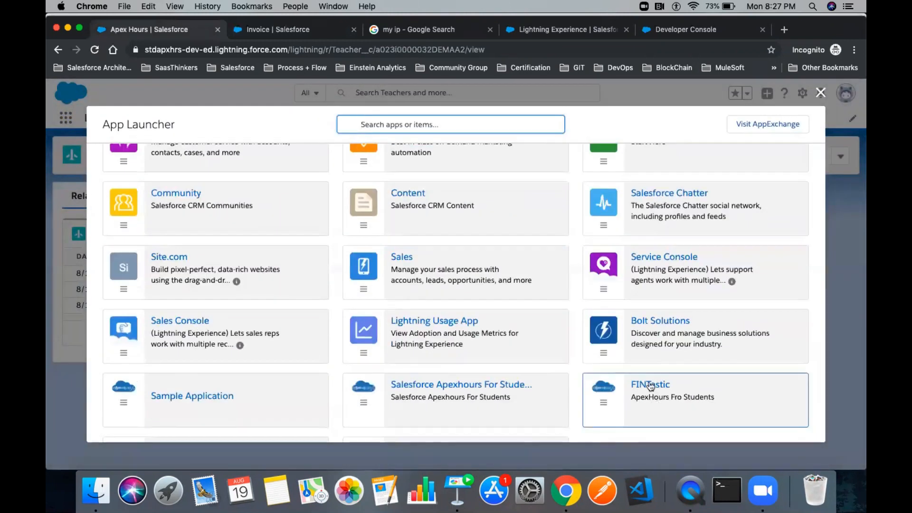
left_click(492, 318)
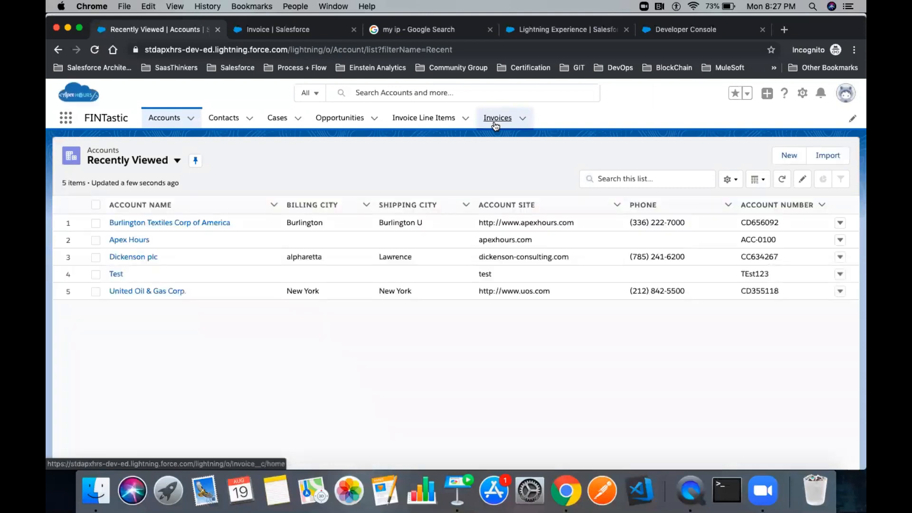
left_click(495, 123)
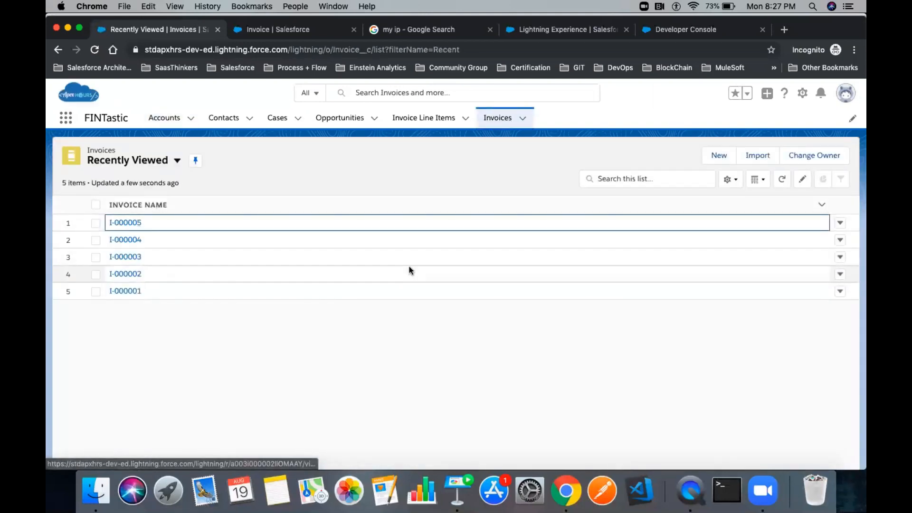
left_click(125, 223)
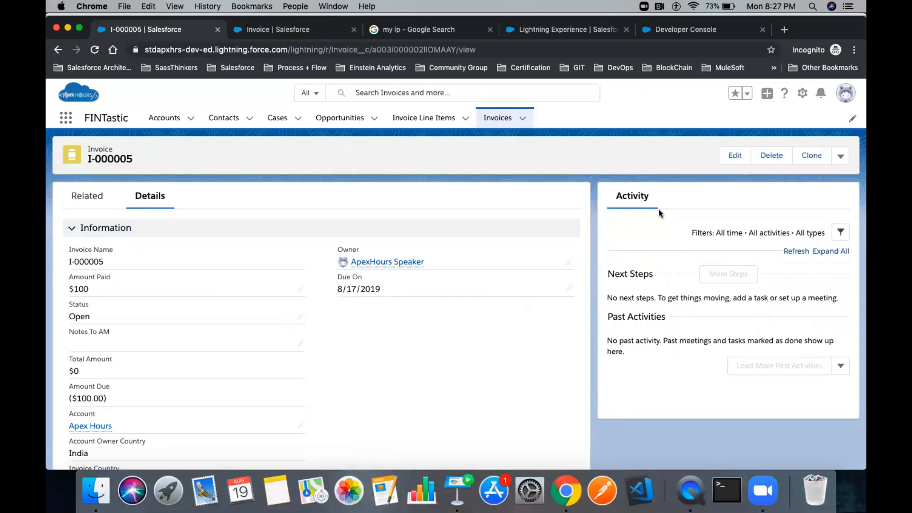
- Change the invoice's Amount Paid last digit to 1, set Status to Overdue, and save
left_click(736, 159)
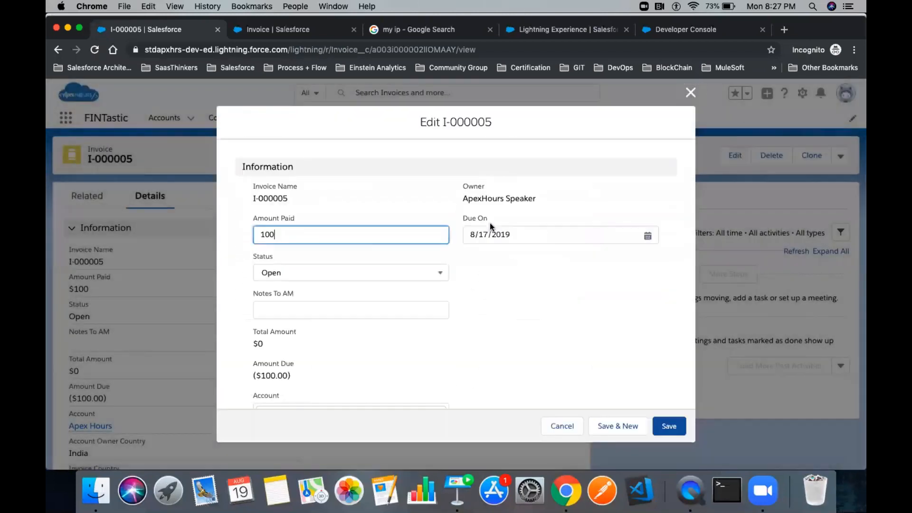
key("BackSpace")
type("1")
left_click(344, 272)
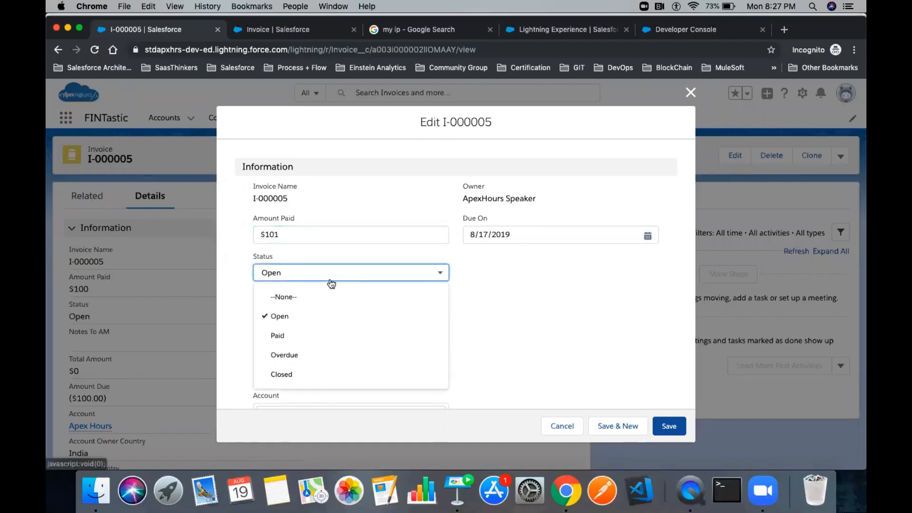
left_click(306, 354)
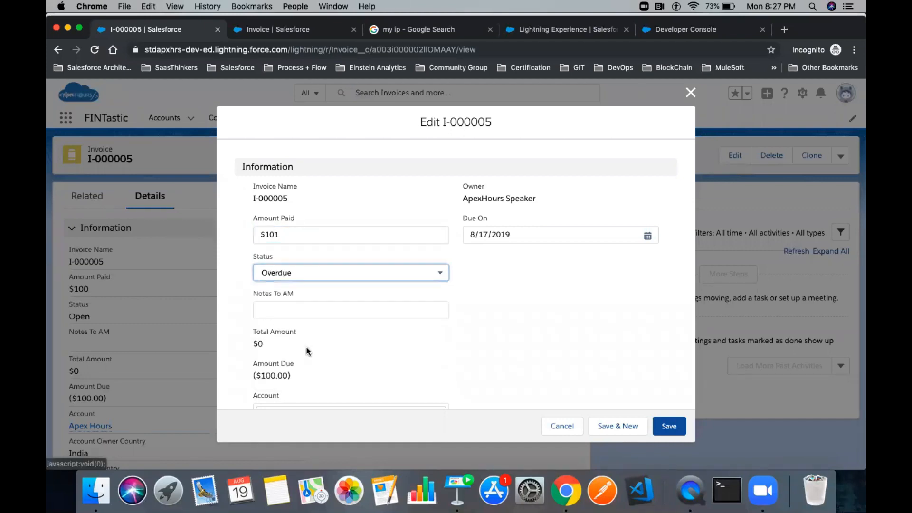
left_click(669, 427)
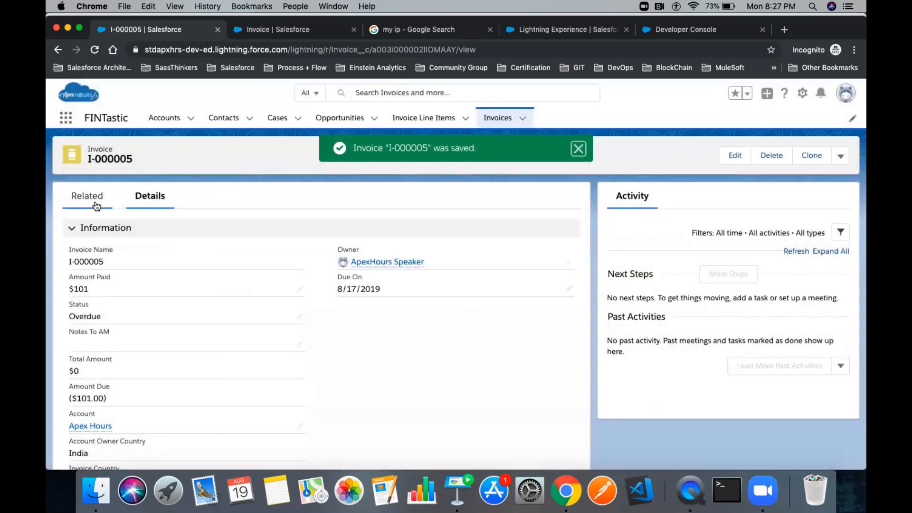
- Review the new Invoice History entries in the invoice's related records
left_click(96, 206)
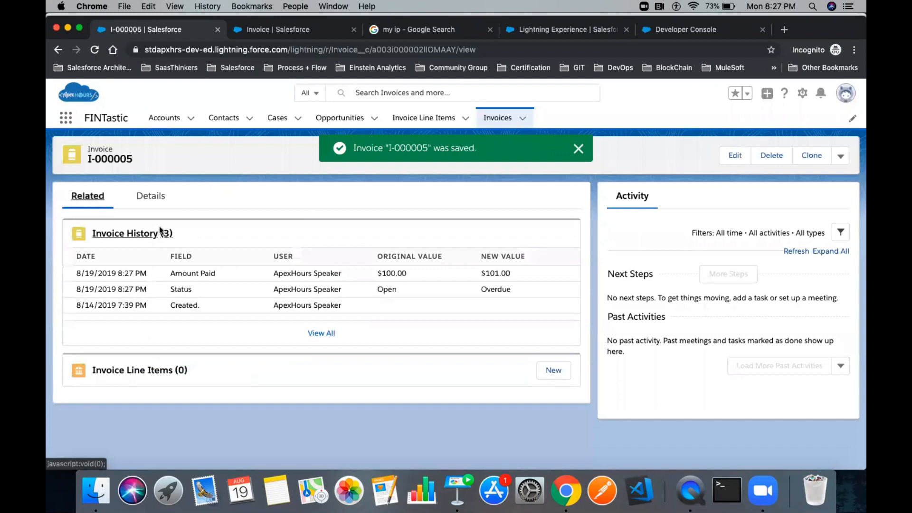
left_click_drag(208, 305, 169, 277)
left_click(178, 280)
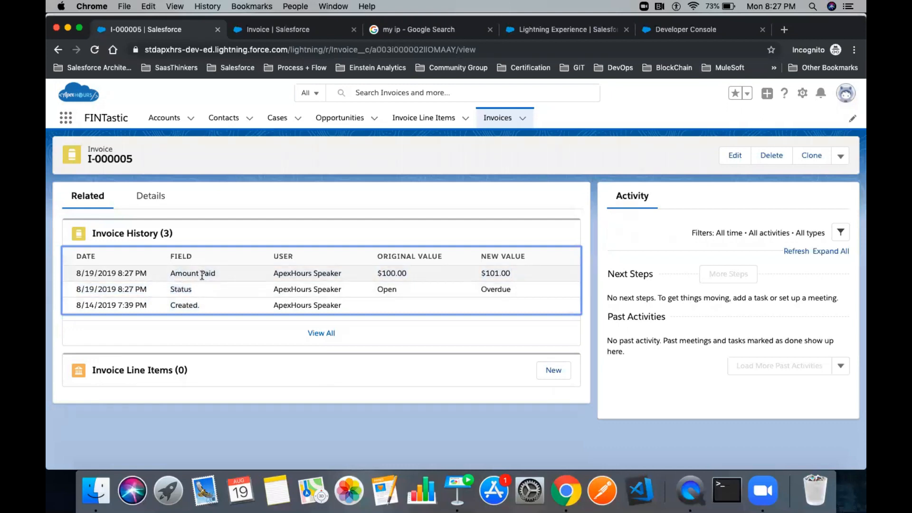
- Go to the Keynote slides, then return to the Chrome Salesforce tab
left_click(457, 490)
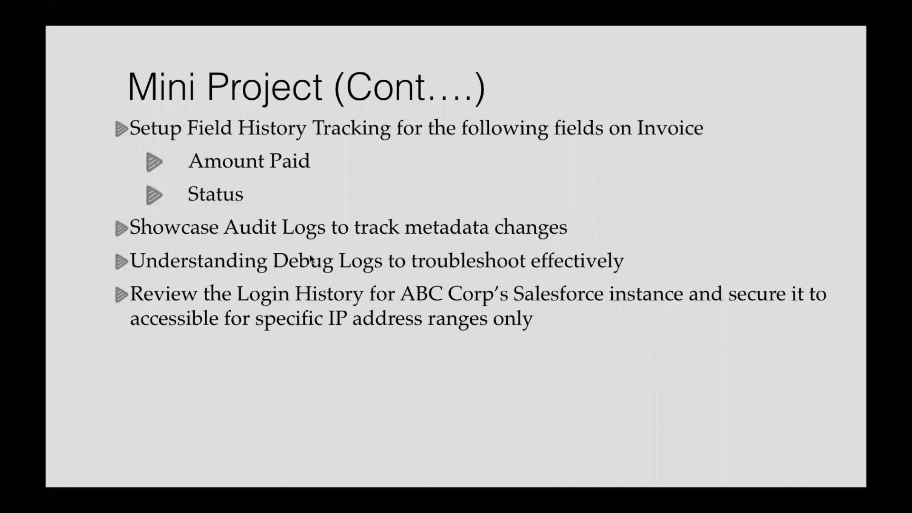
key("super+Tab")
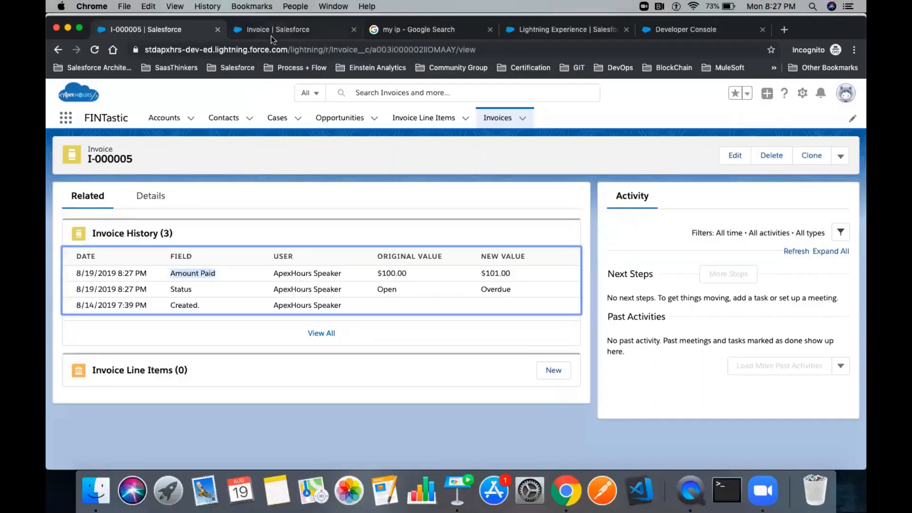
left_click(270, 35)
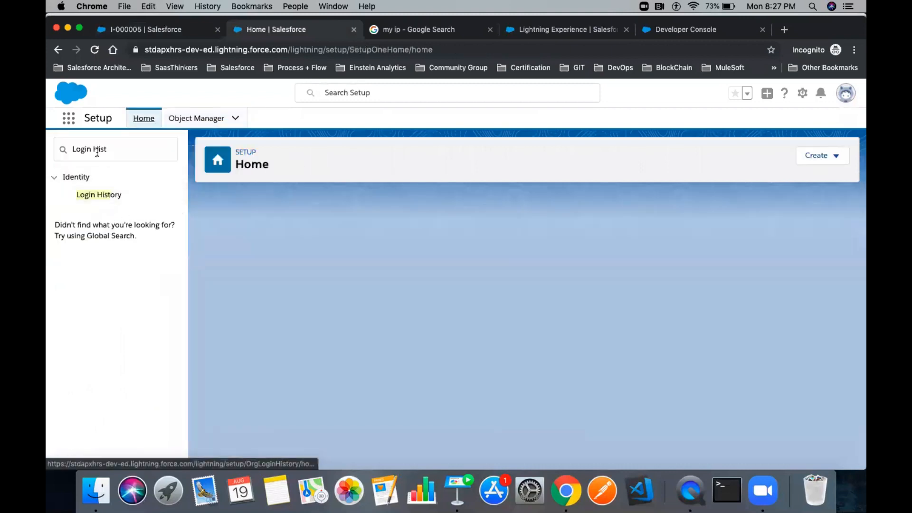
- Search Quick Find for 'Audit' and open View Setup Audit Trail
triple_click(96, 153)
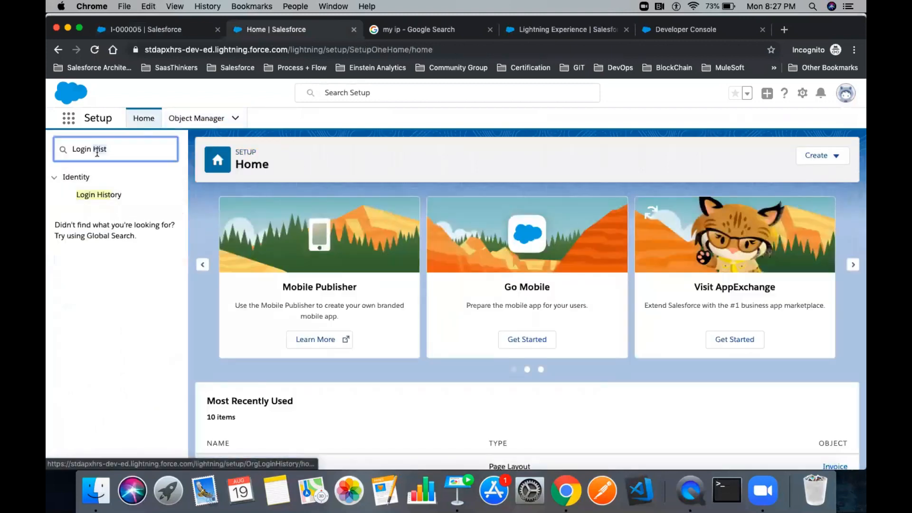
type("Audit")
left_click(109, 195)
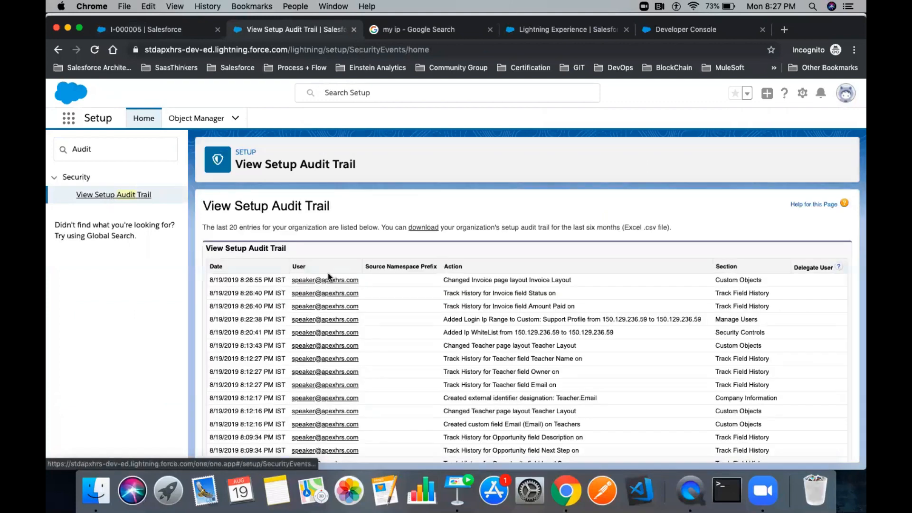
scroll(445, 304, "down", 1)
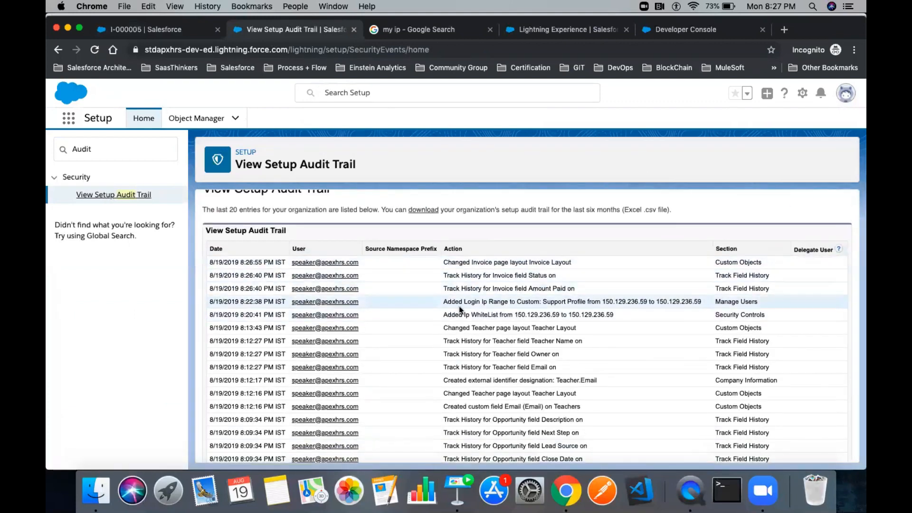
scroll(458, 323, "down", 2)
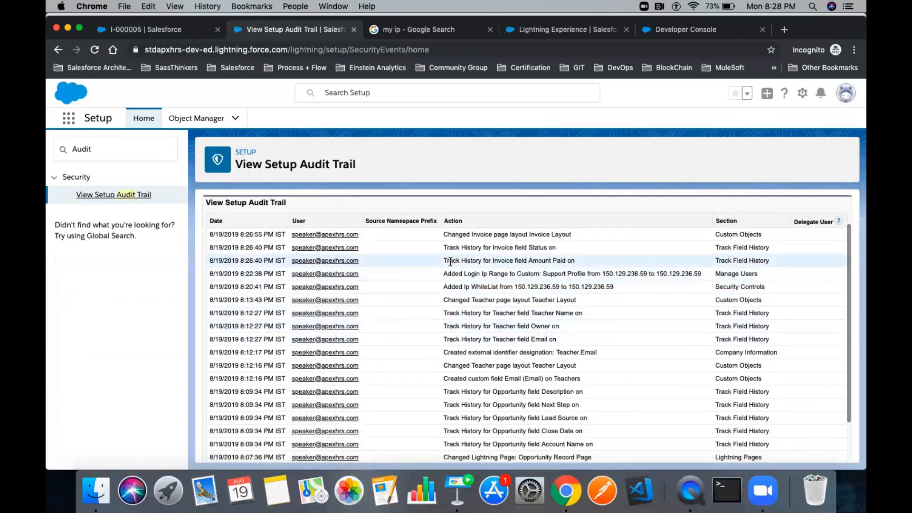
- Highlight the IP WhiteList entry and the Support Profile's Login Ip Range entry
left_click_drag(445, 287, 611, 292)
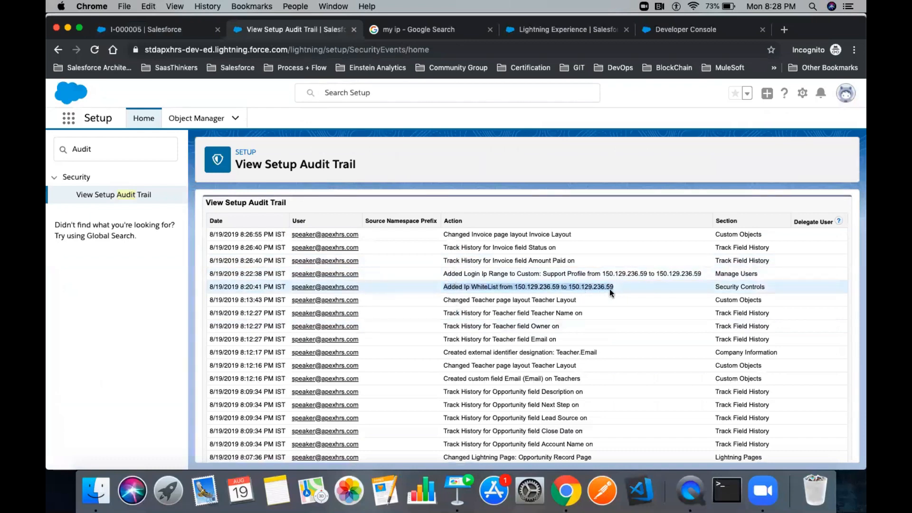
double_click(478, 288)
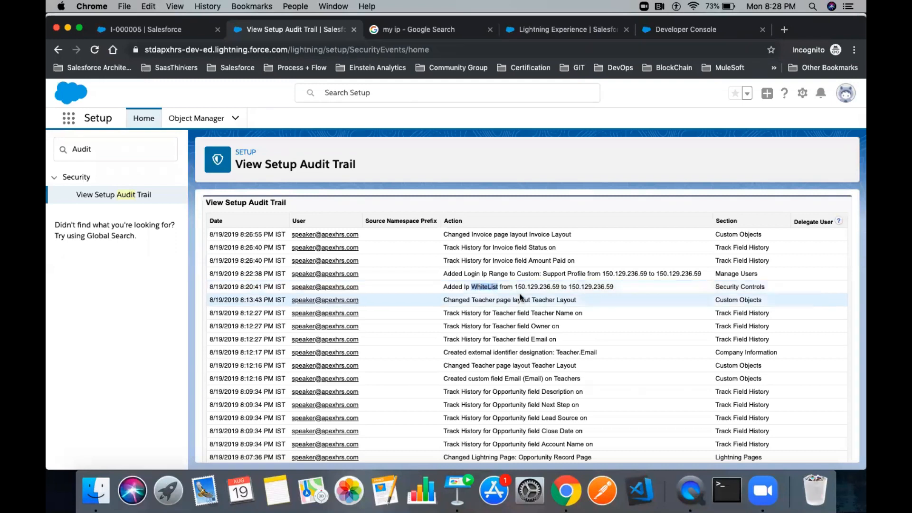
left_click_drag(515, 288, 628, 290)
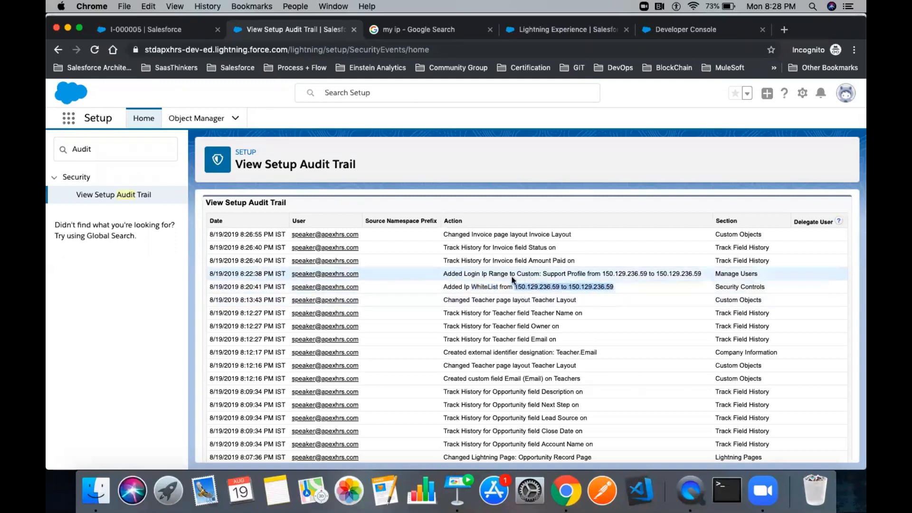
left_click_drag(490, 274, 503, 275)
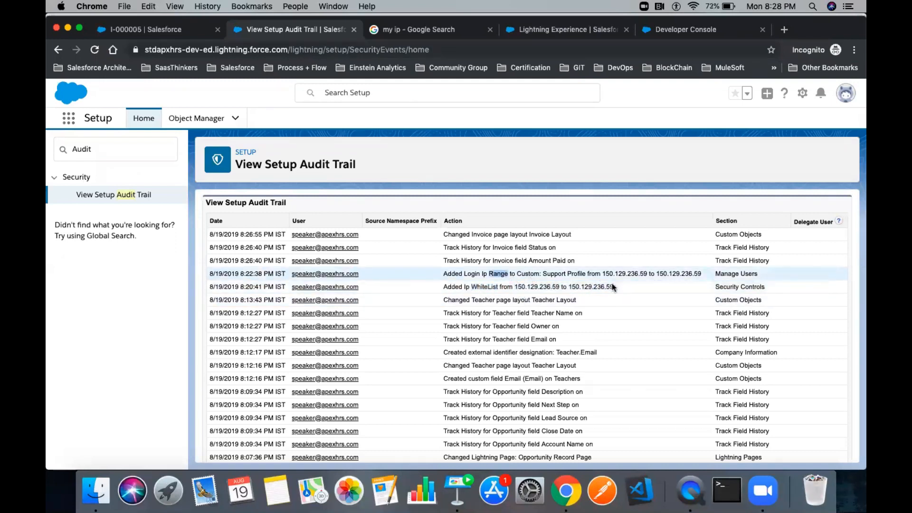
left_click_drag(602, 274, 703, 278)
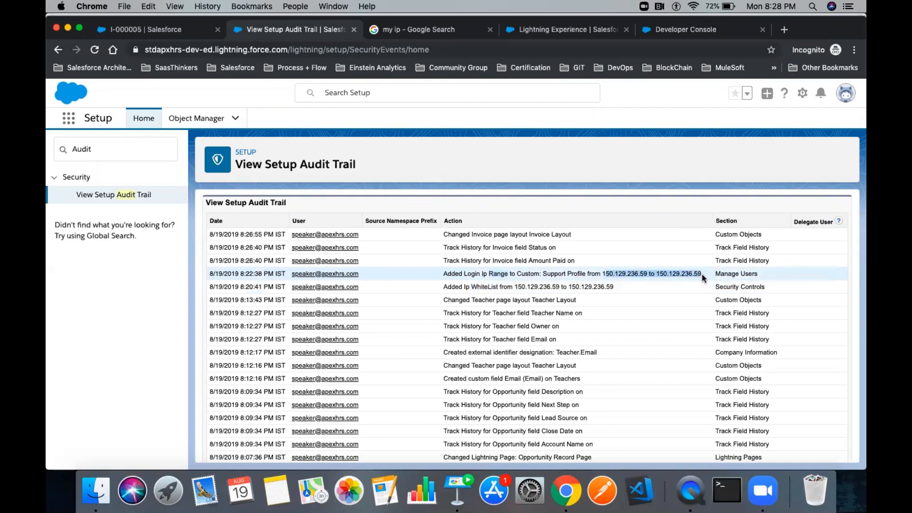
- Highlight the Invoice Amount Paid, Status and page layout entries, then return to the slides
left_click_drag(576, 261, 443, 248)
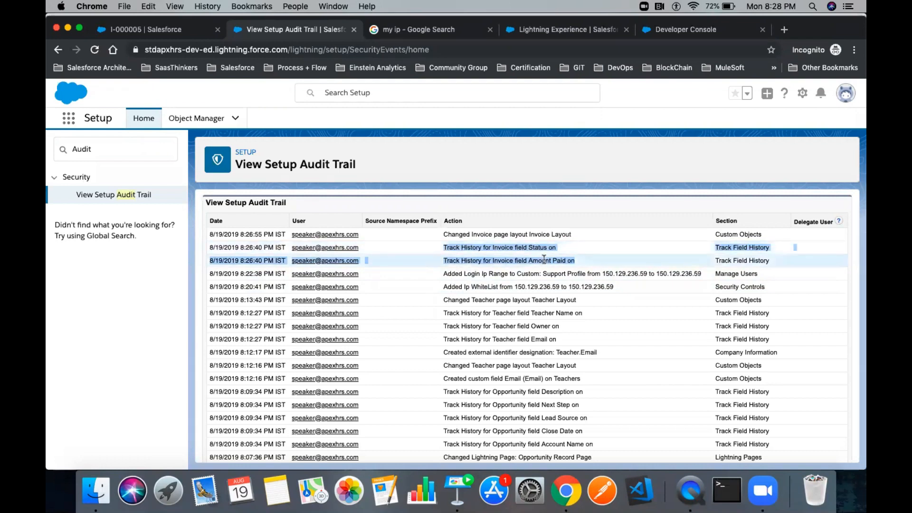
left_click(476, 255)
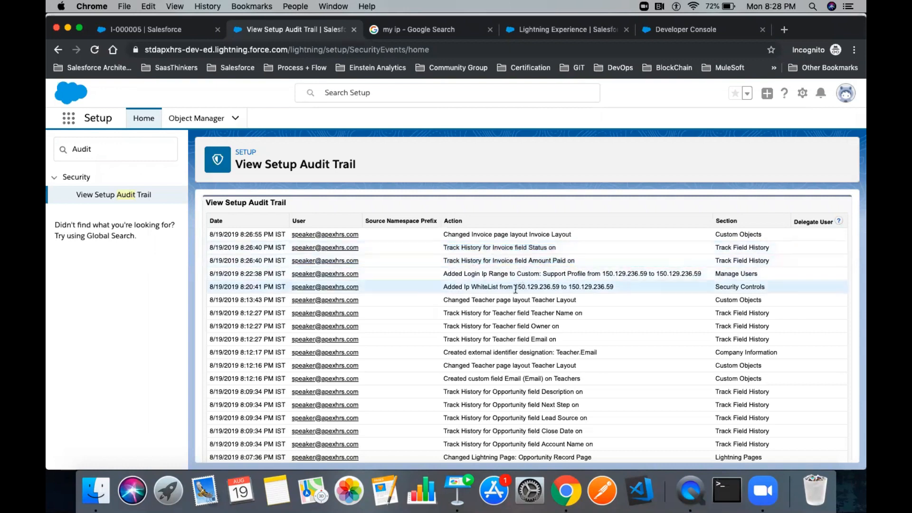
double_click(501, 248)
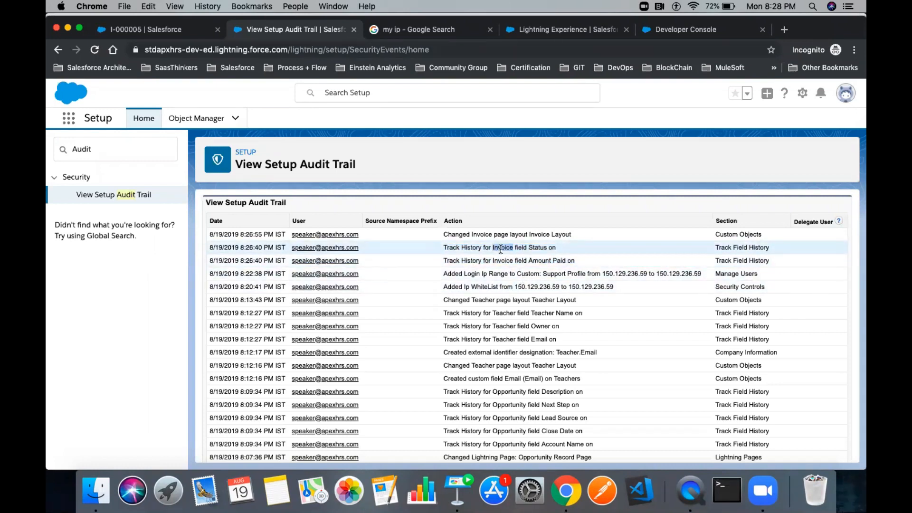
left_click_drag(571, 234, 433, 235)
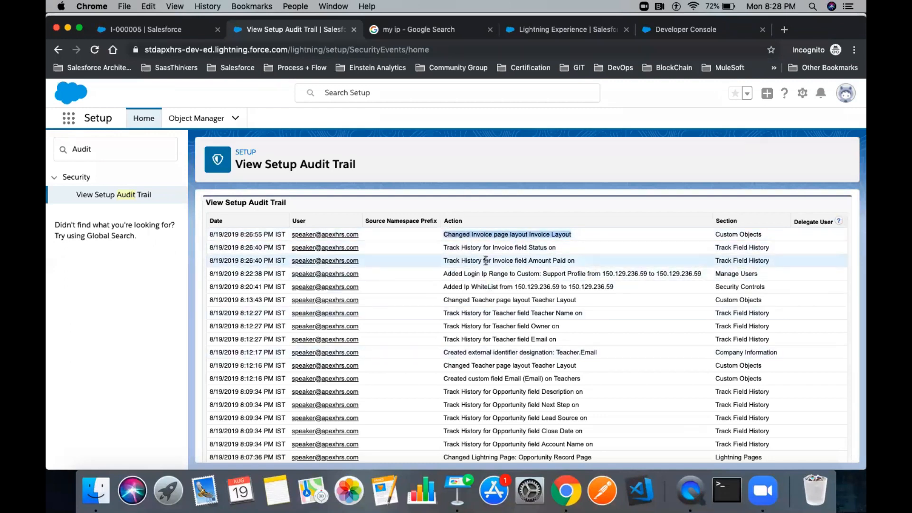
left_click_drag(560, 340, 442, 234)
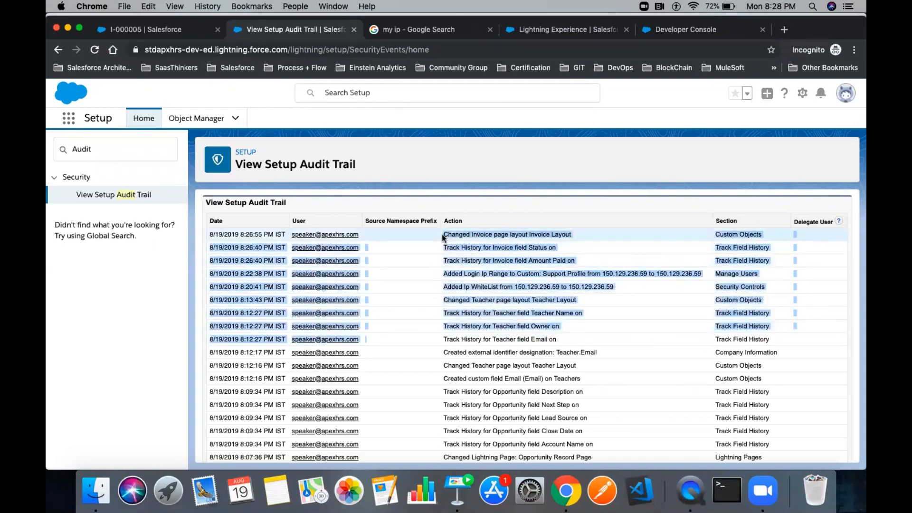
left_click(460, 485)
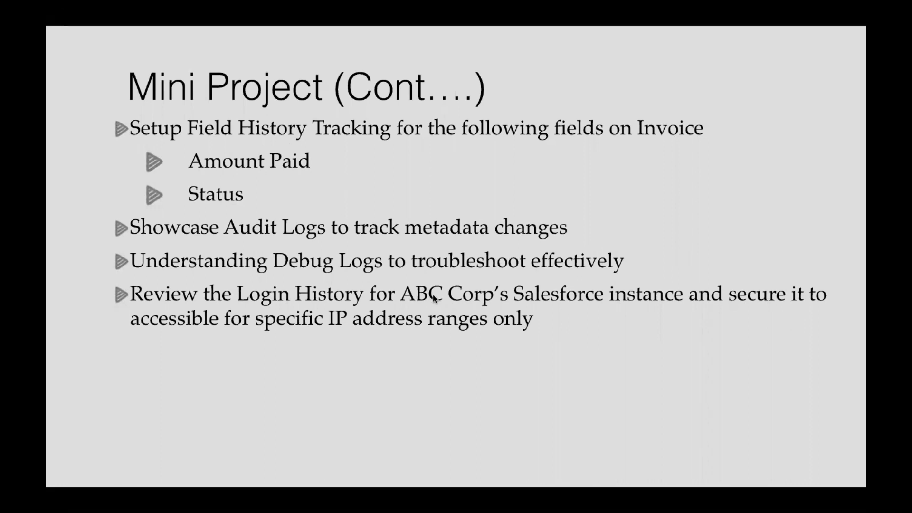
key("super+Tab")
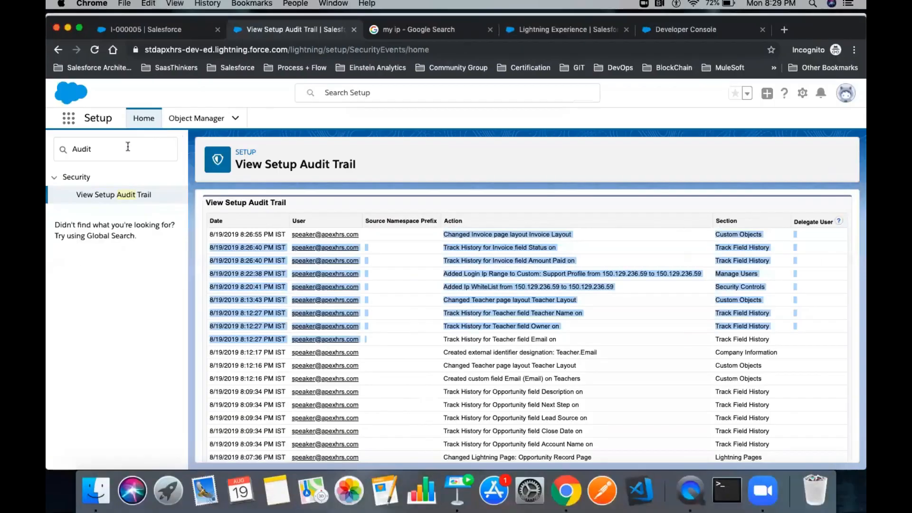
double_click(128, 147)
type("Profile")
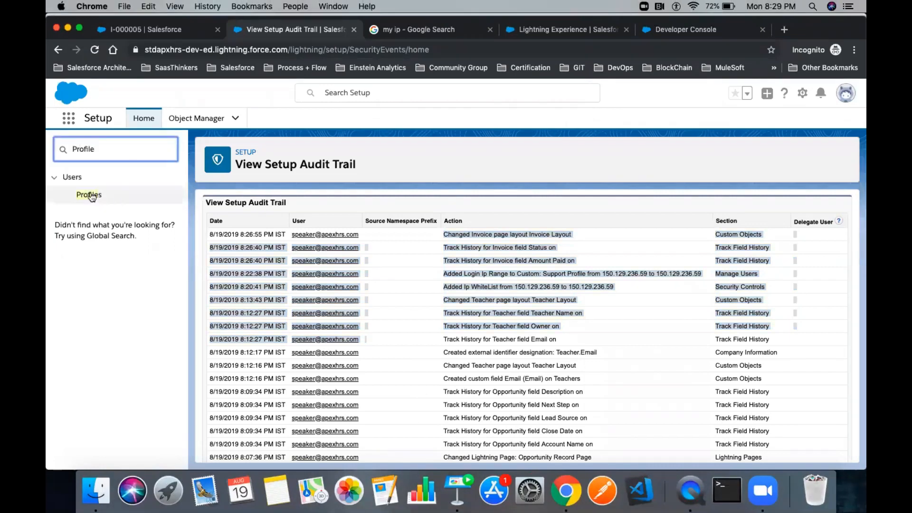
left_click(89, 194)
scroll(357, 330, "down", 15)
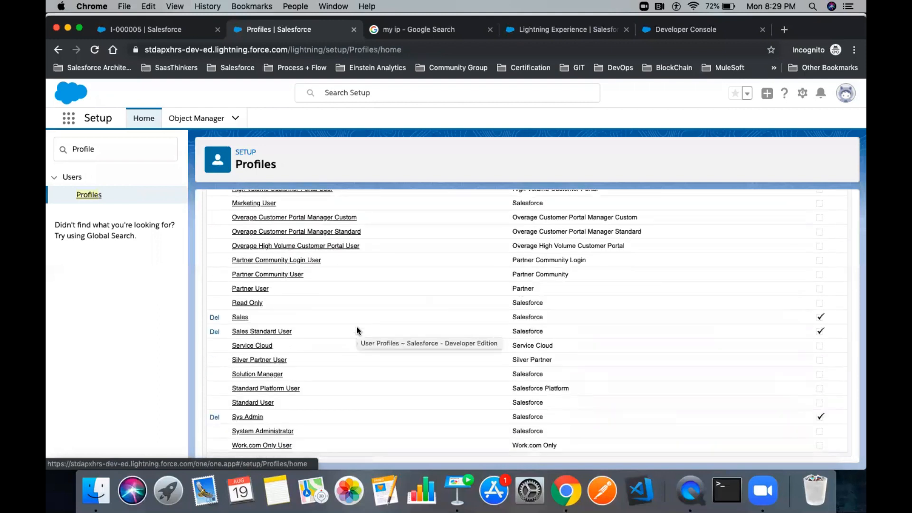
left_click(248, 417)
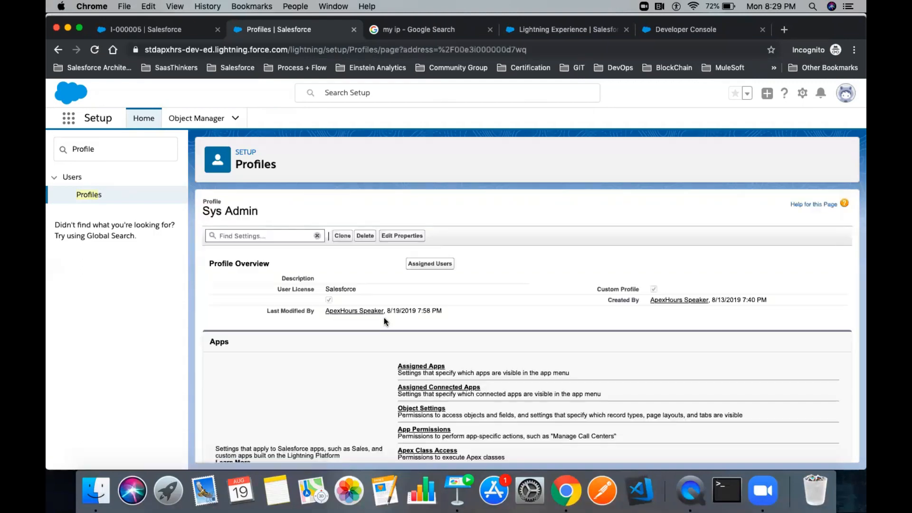
scroll(384, 319, "down", 5)
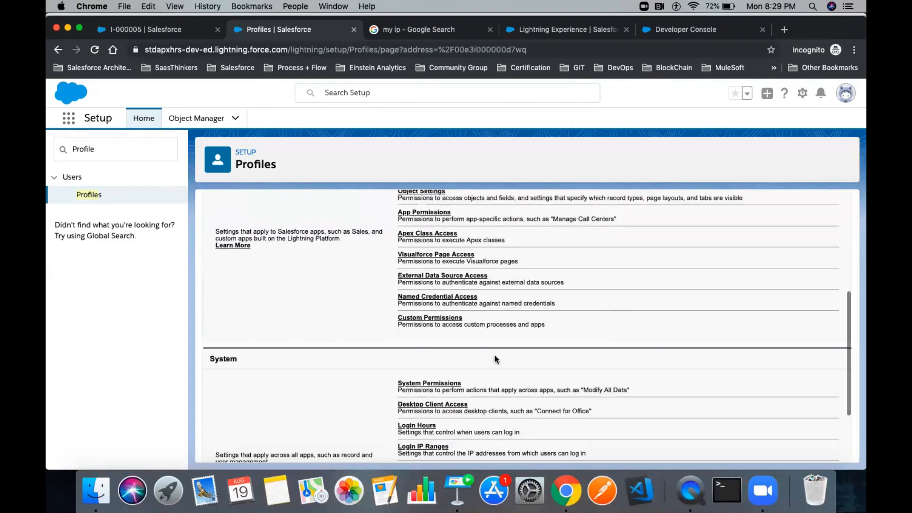
scroll(495, 357, "down", 2)
left_click(420, 349)
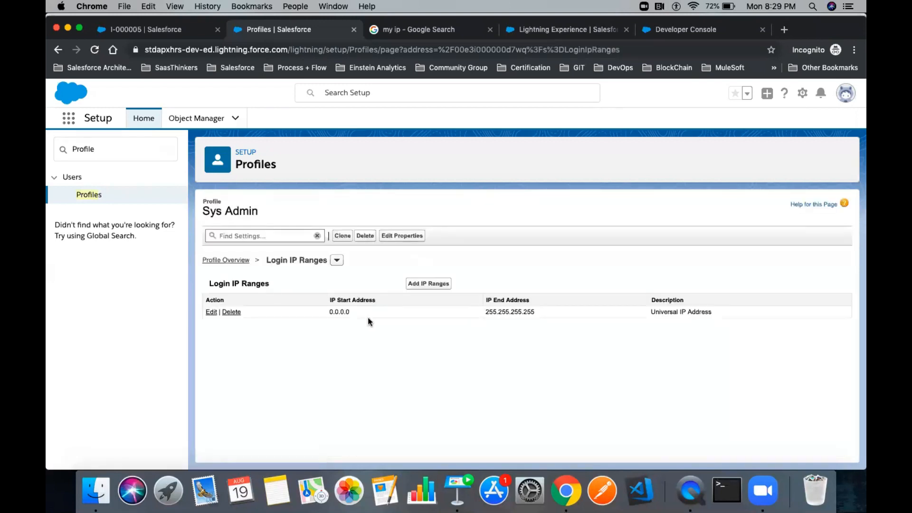
left_click_drag(326, 312, 558, 313)
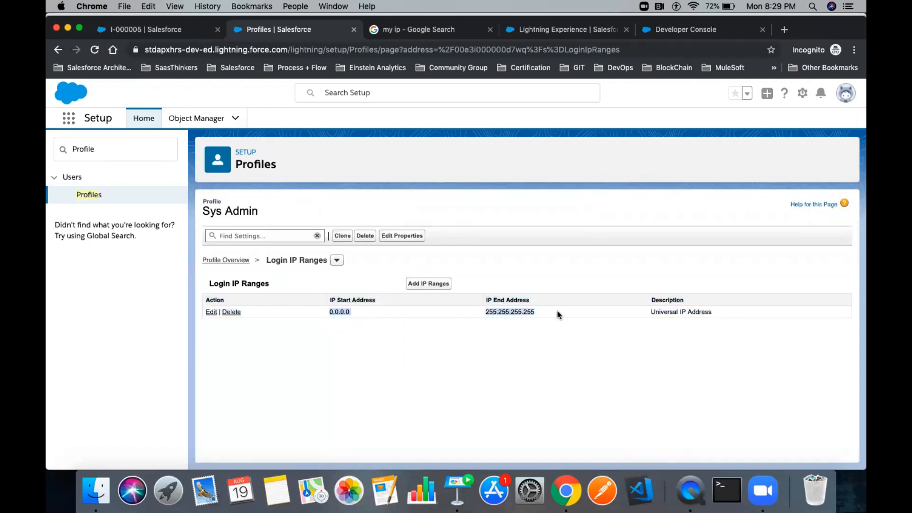
triple_click(663, 312)
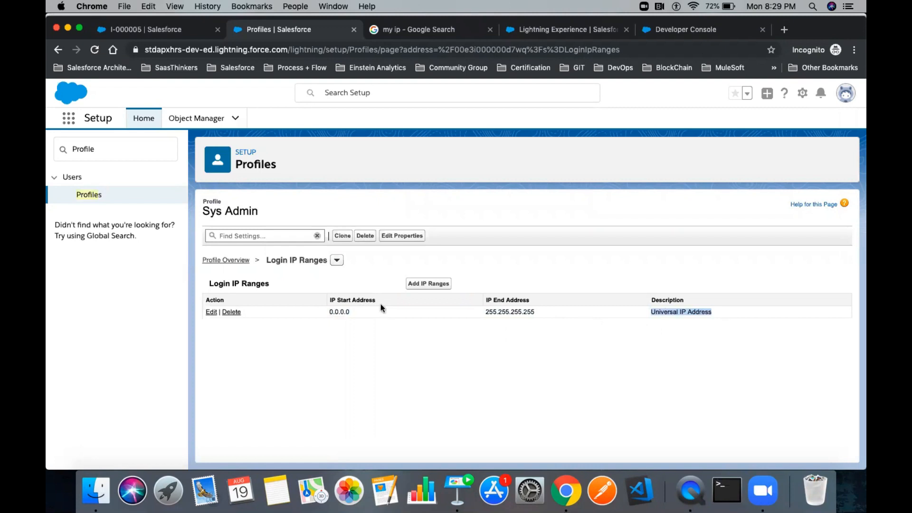
left_click(380, 308)
double_click(335, 311)
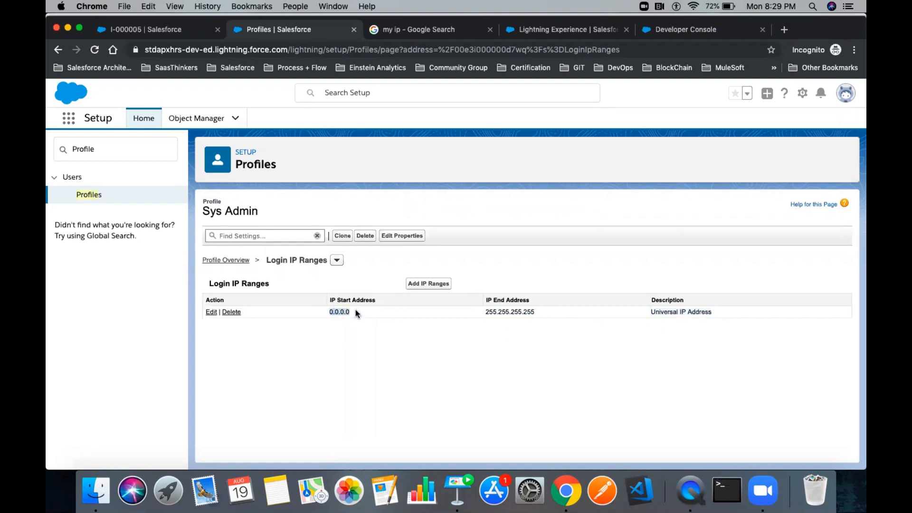
left_click_drag(265, 215, 202, 214)
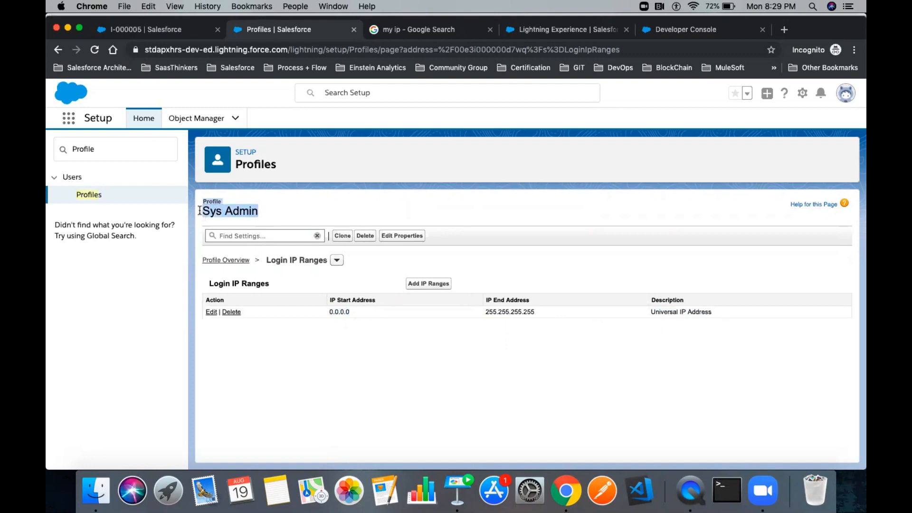
double_click(337, 312)
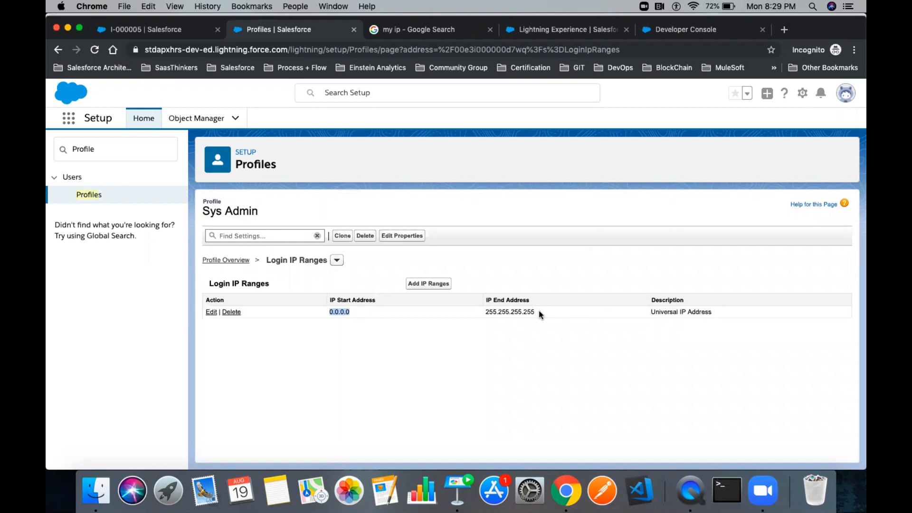
left_click_drag(535, 311, 329, 311)
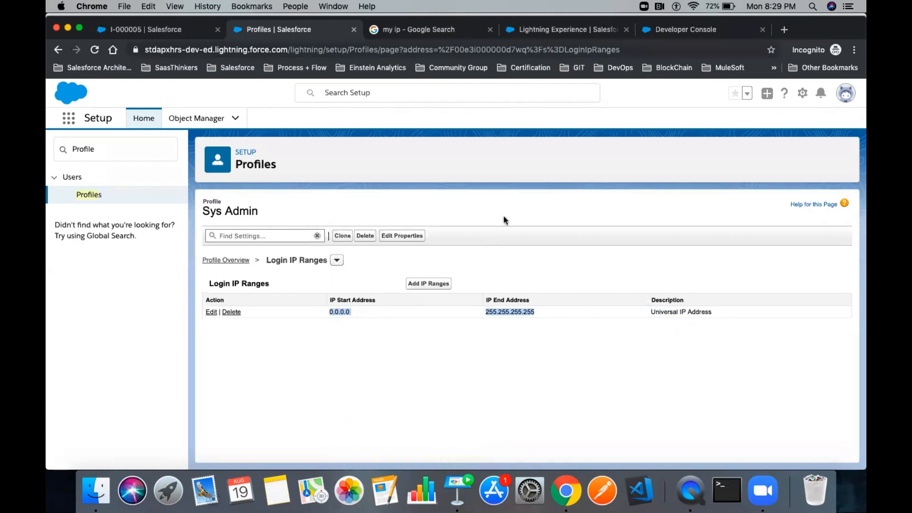
- Go to apexhours.com and open the Salesforce Apex Hours for Students page
left_click(401, 30)
left_click(403, 44)
type("apexhours.com")
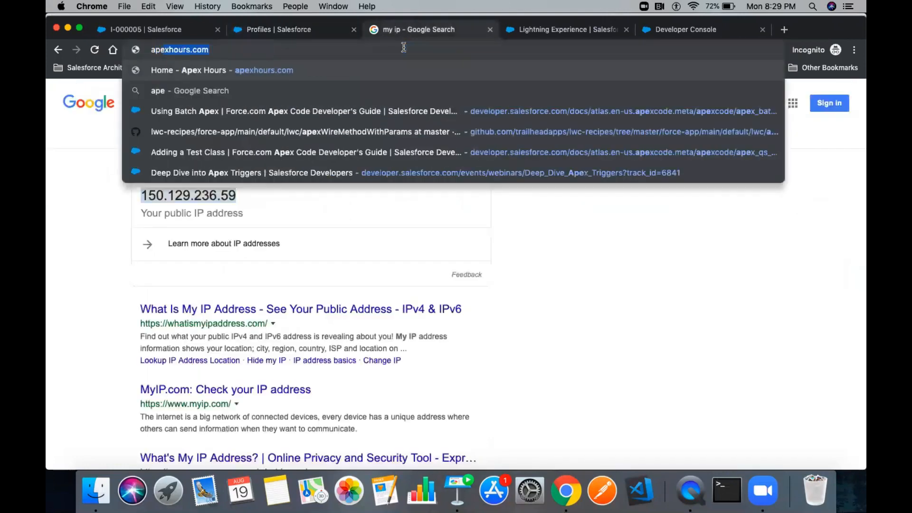
key("Return")
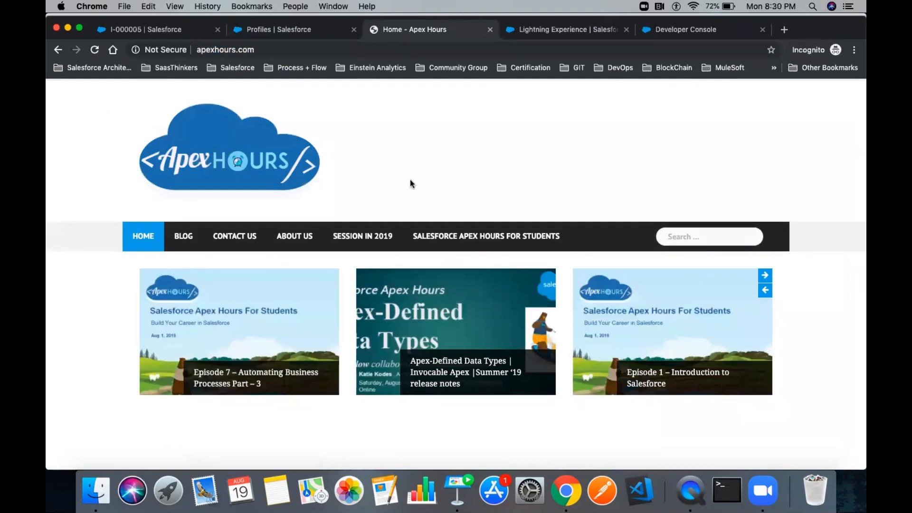
double_click(267, 49)
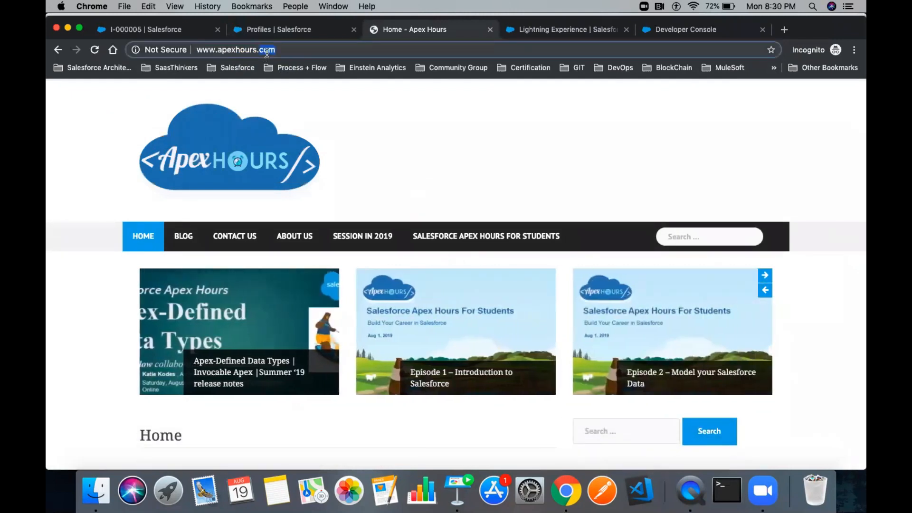
left_click(456, 239)
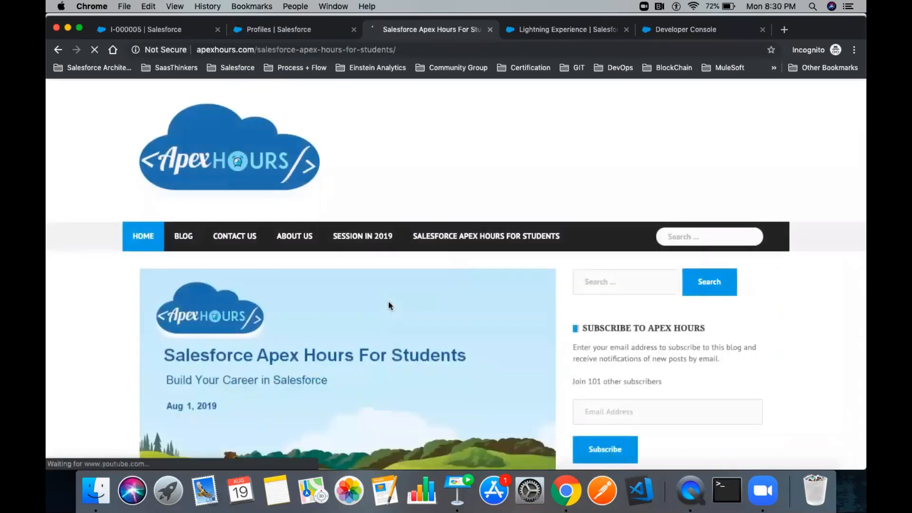
- Open the Data Management with Salesforce episode and its Episode 11 registration link
scroll(389, 305, "down", 20)
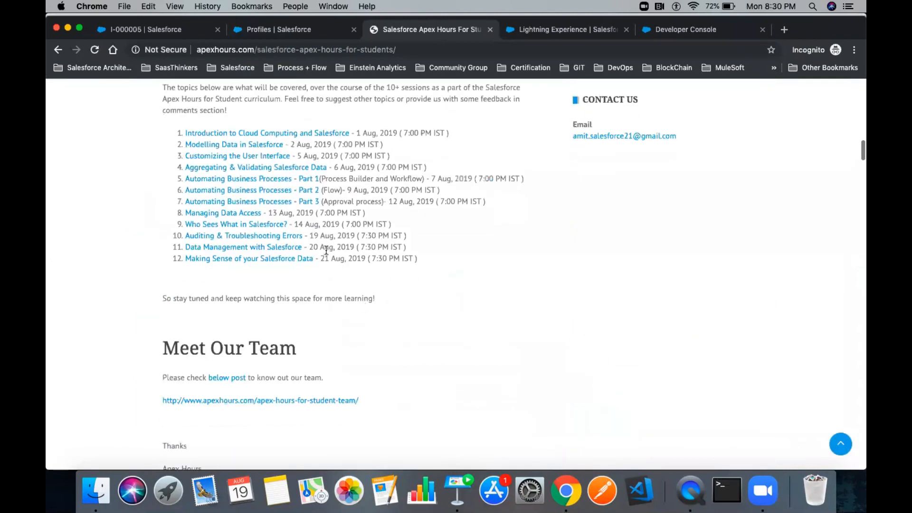
scroll(326, 250, "up", 3)
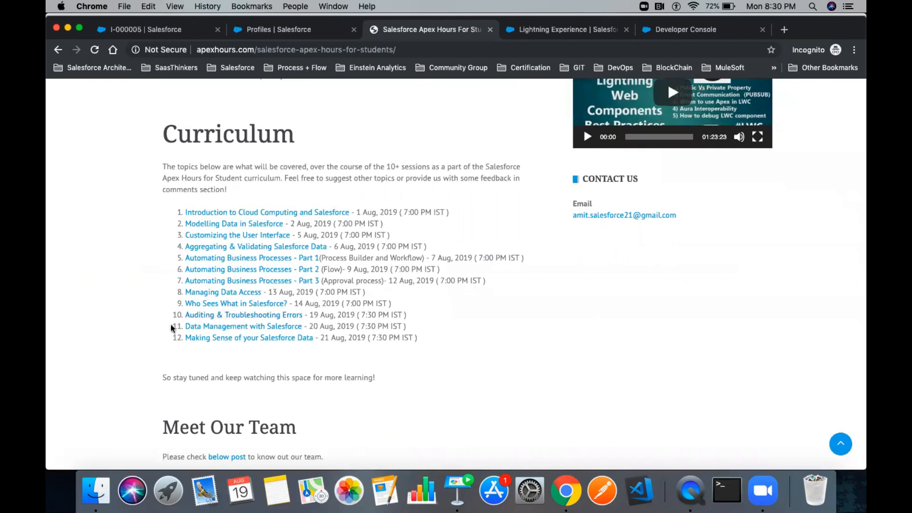
left_click_drag(167, 315, 324, 318)
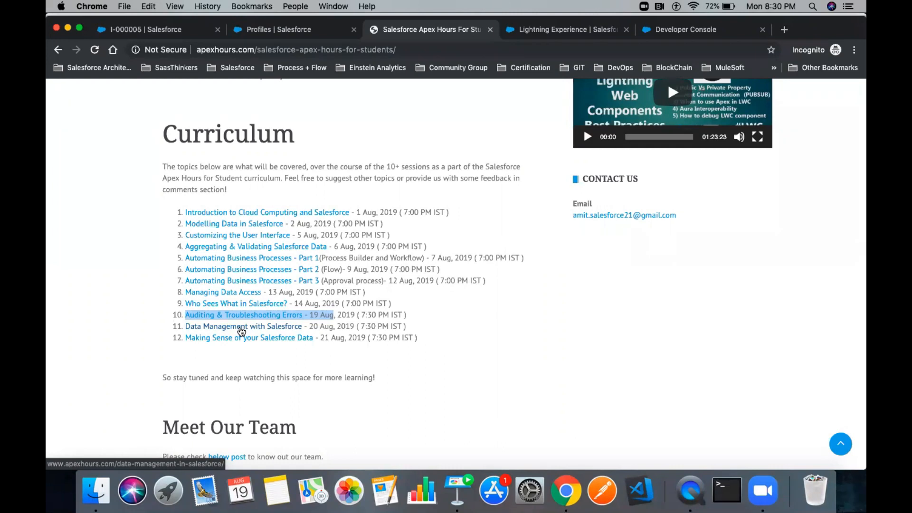
left_click(240, 328)
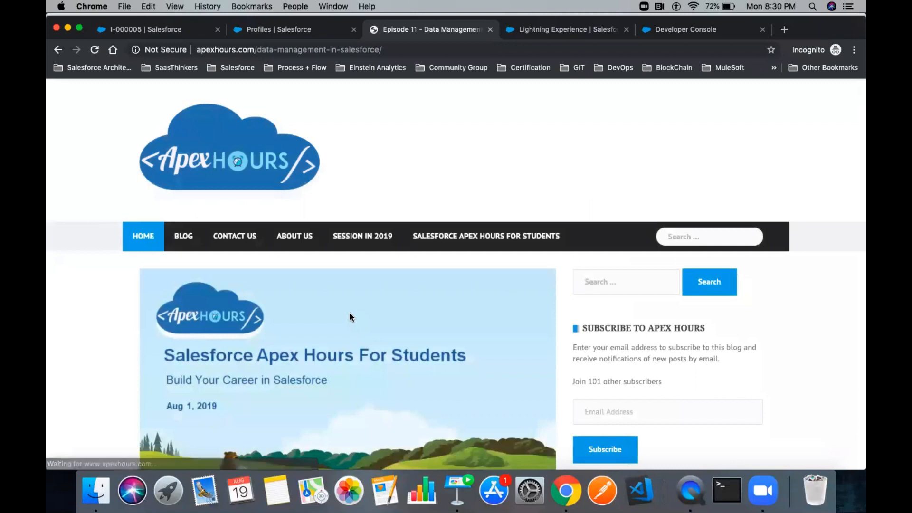
scroll(350, 314, "down", 5)
scroll(349, 313, "down", 6)
scroll(350, 315, "up", 2)
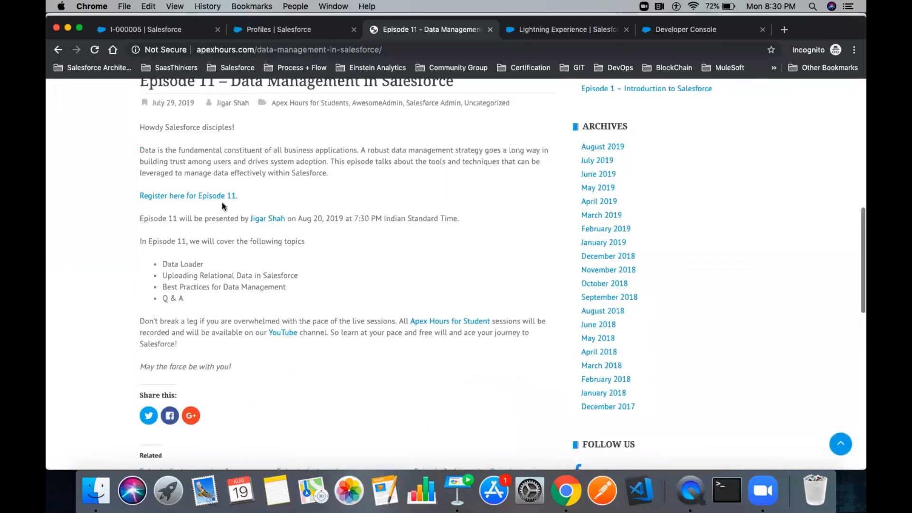
left_click(163, 202)
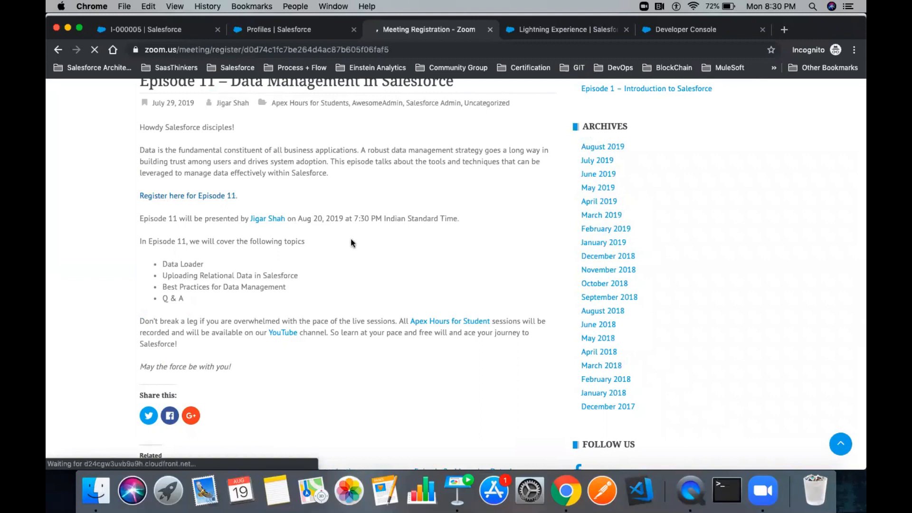
- Choose the Aug 20, 2019 07:00 PM meeting time
scroll(351, 241, "down", 6)
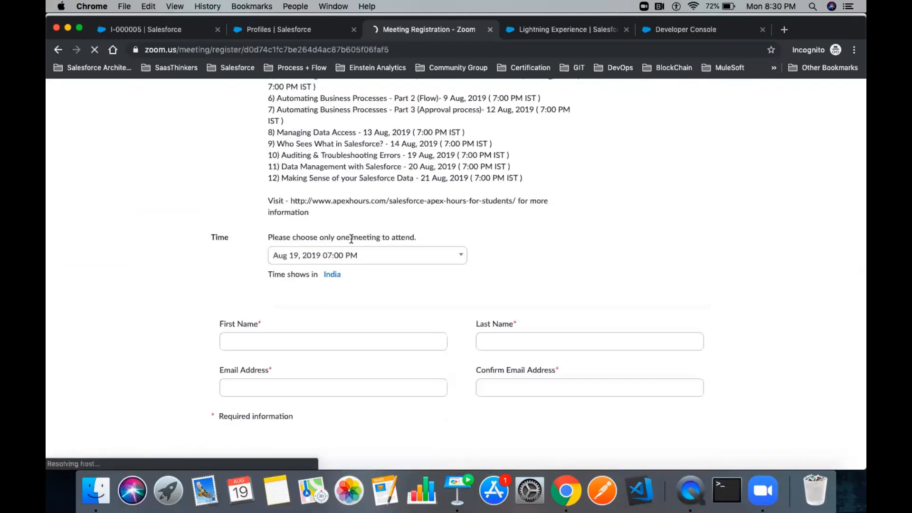
scroll(351, 240, "down", 2)
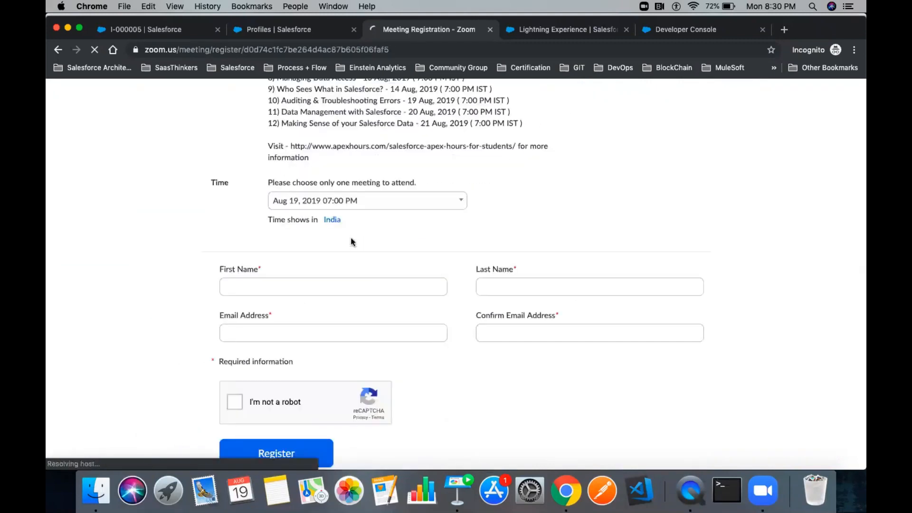
left_click(327, 201)
left_click(324, 257)
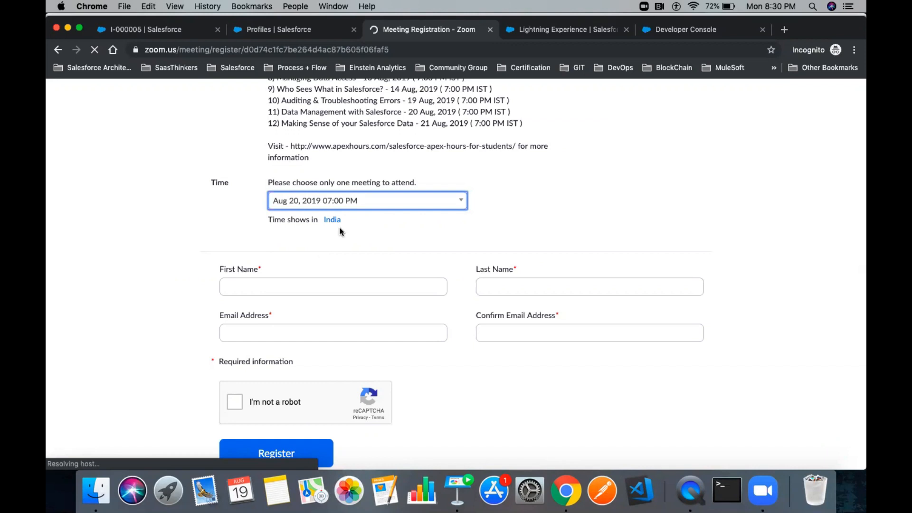
- Fill in the attendee's first name, last name, e-mail and matching e-mail confirmation
scroll(237, 349, "down", 2)
left_click(261, 242)
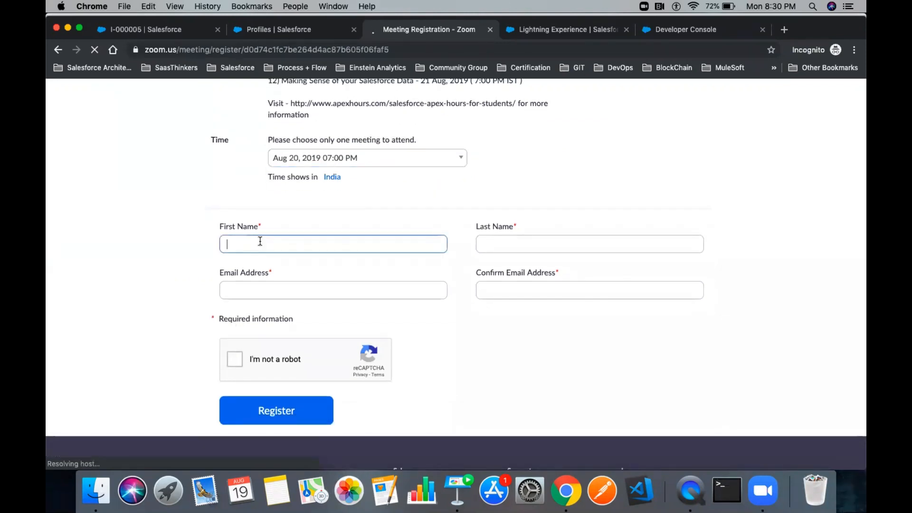
key("Tab")
key("Tab")
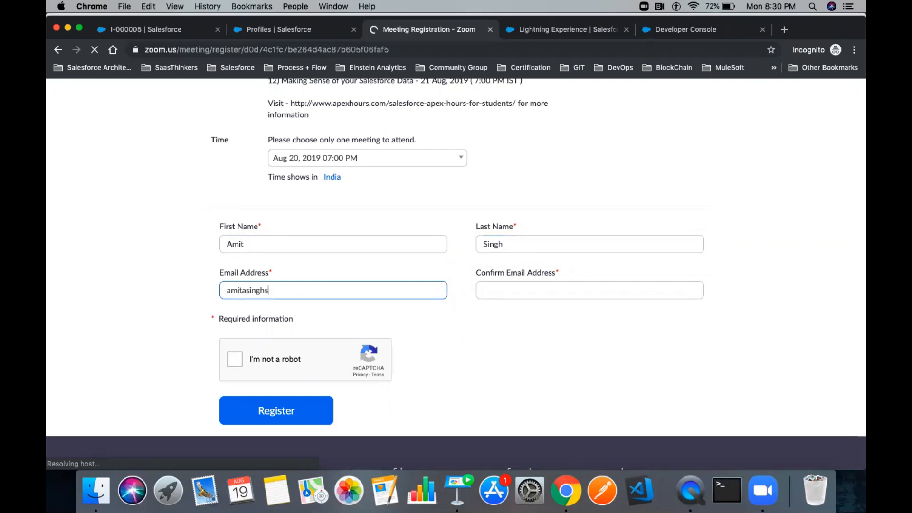
key("super+a")
key("super+c")
key("Tab")
key("super+v")
- Solve the reCAPTCHA traffic-light and bus challenges and submit the registration
left_click(234, 361)
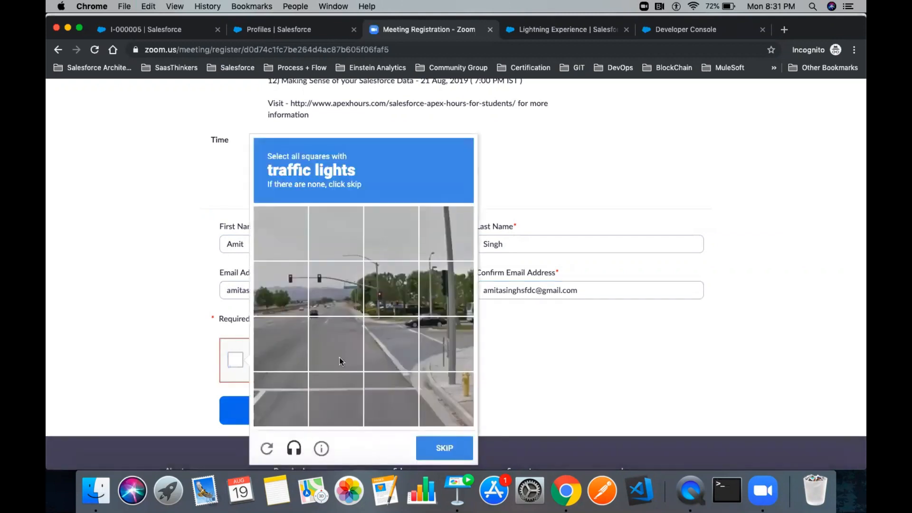
left_click(299, 292)
left_click(334, 290)
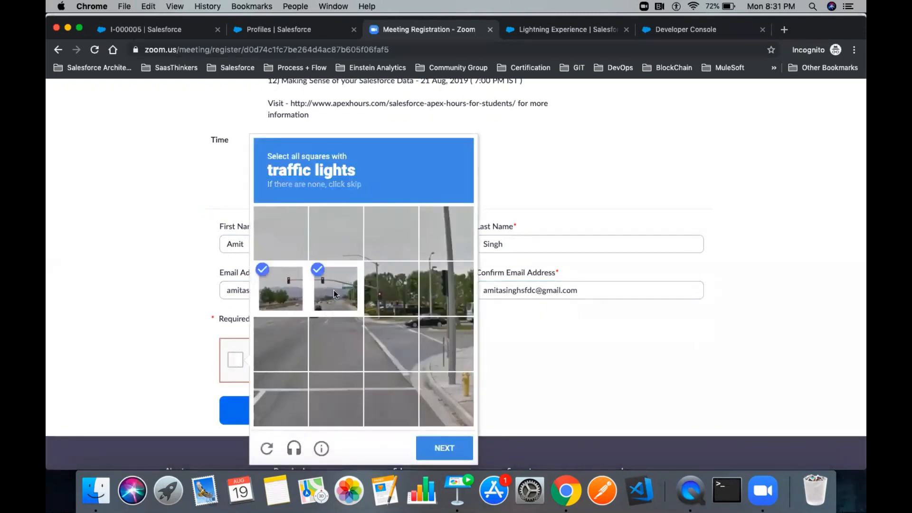
left_click(390, 288)
left_click(453, 447)
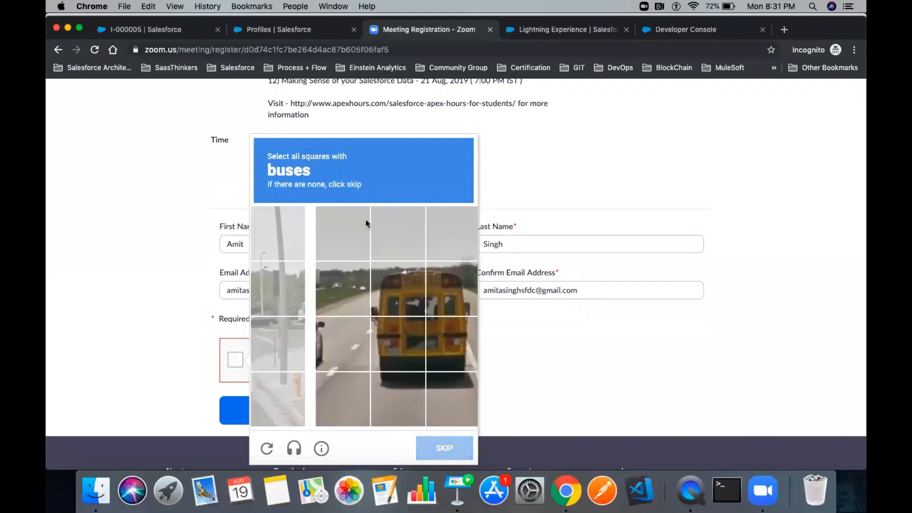
left_click(332, 286)
left_click(389, 288)
left_click(390, 341)
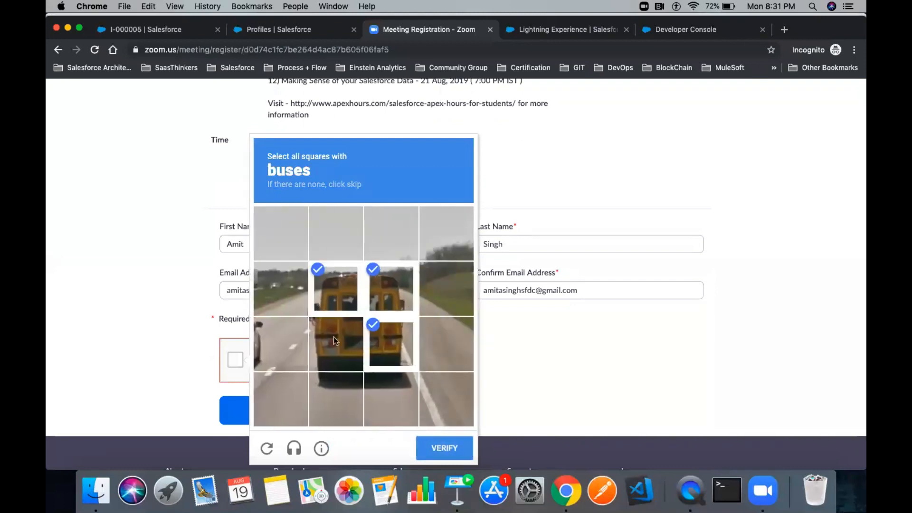
left_click(334, 337)
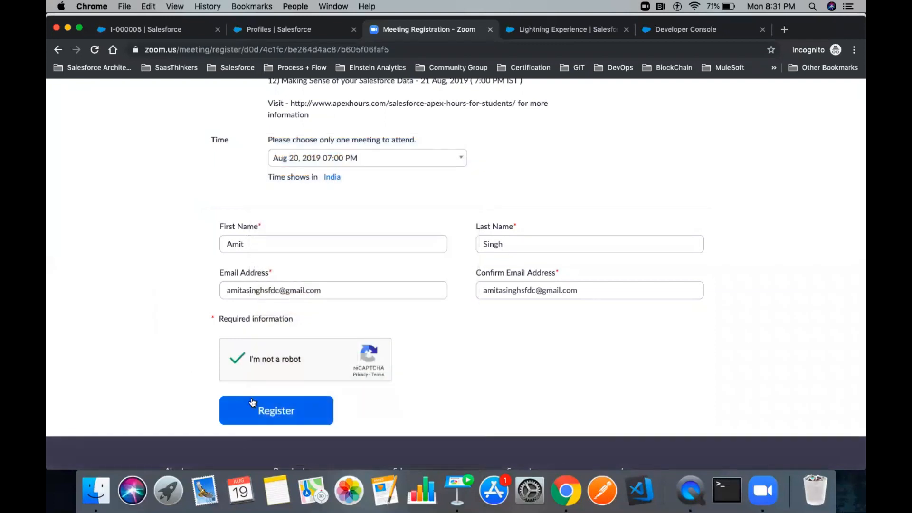
left_click(266, 411)
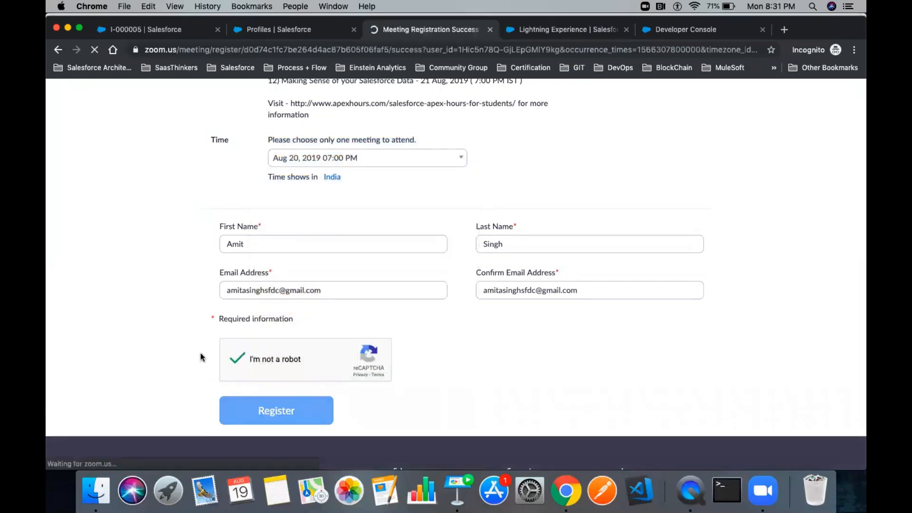
- Return to the Keynote slideshow and advance to the Resources slide
scroll(401, 333, "down", 5)
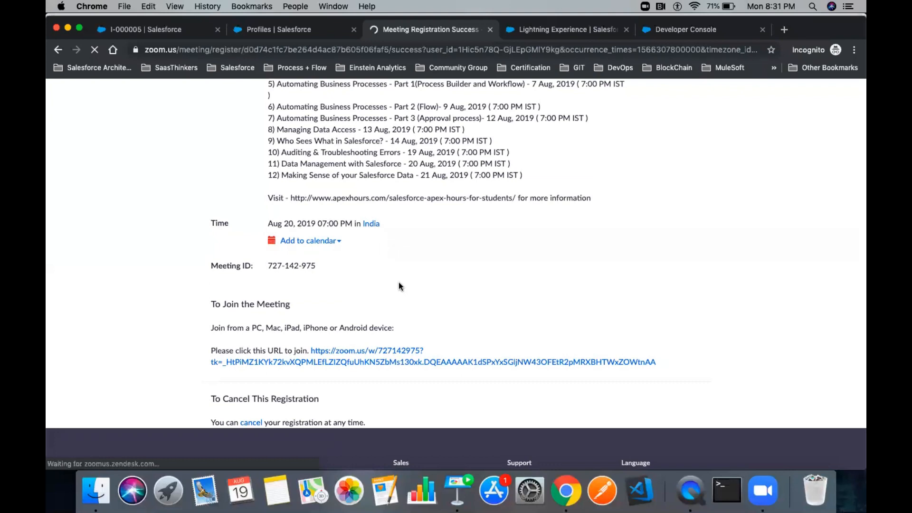
left_click(457, 496)
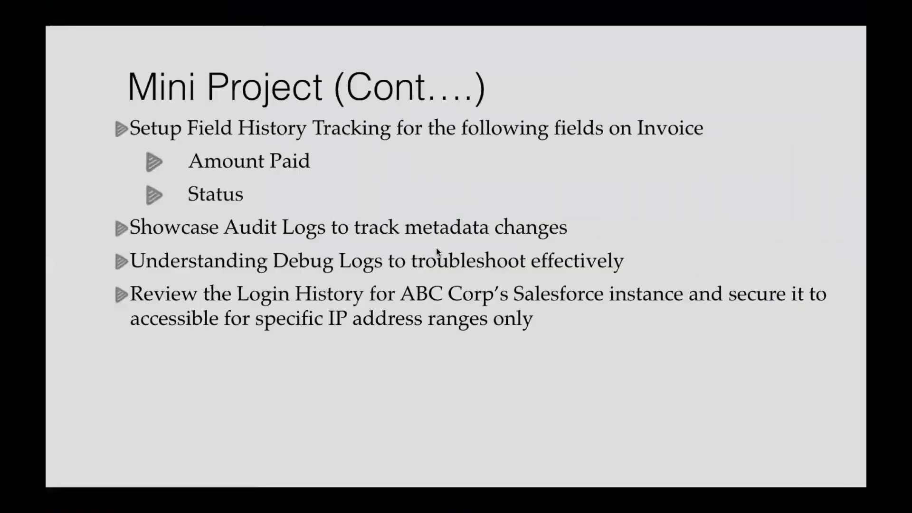
key("Right")
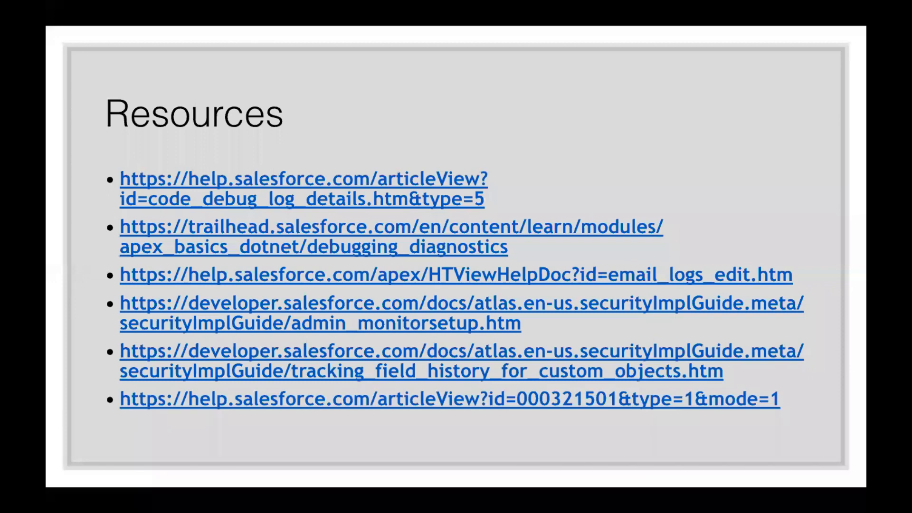